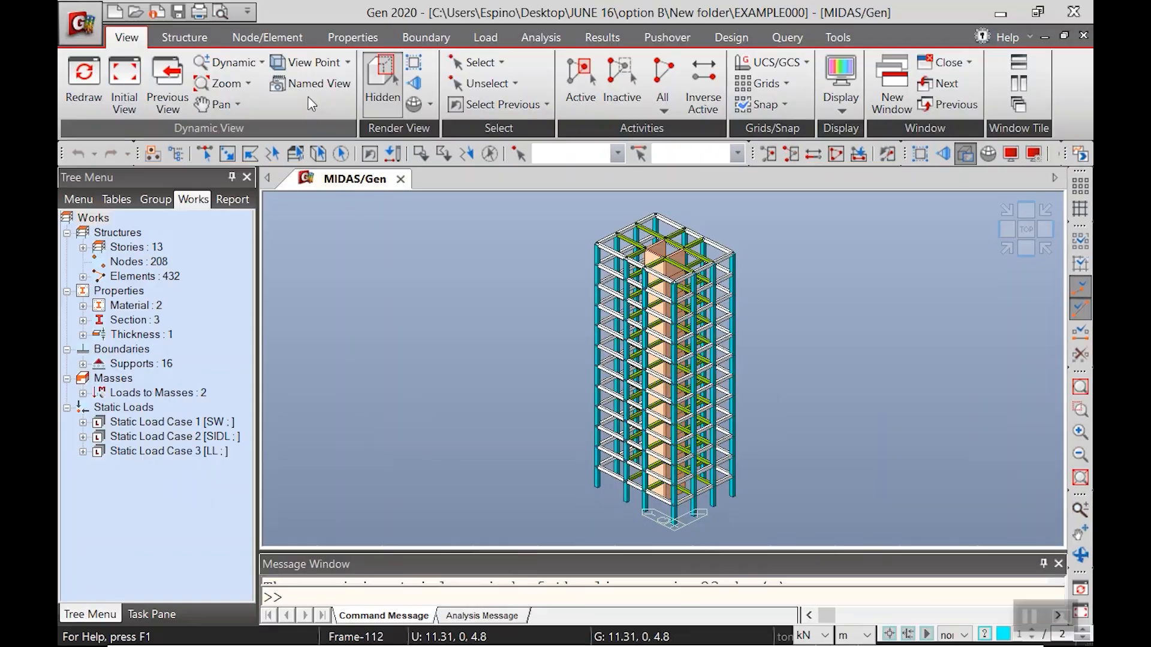
pyautogui.click(363, 43)
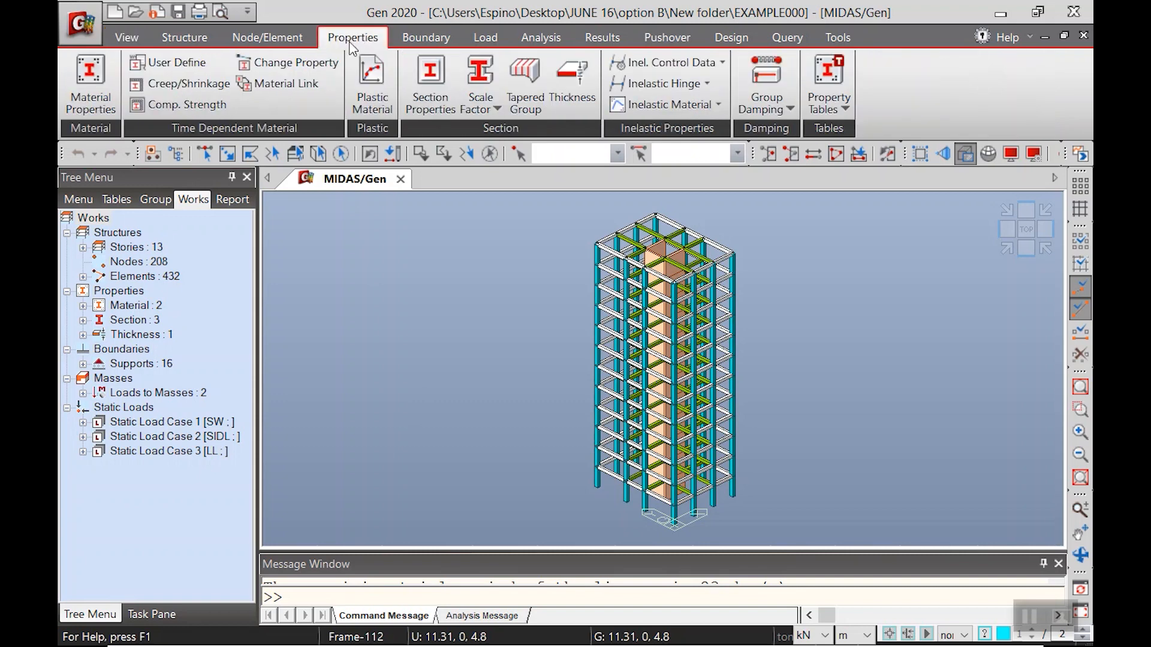
pyautogui.click(179, 84)
pyautogui.moveTo(464, 229); pyautogui.dragTo(366, 215)
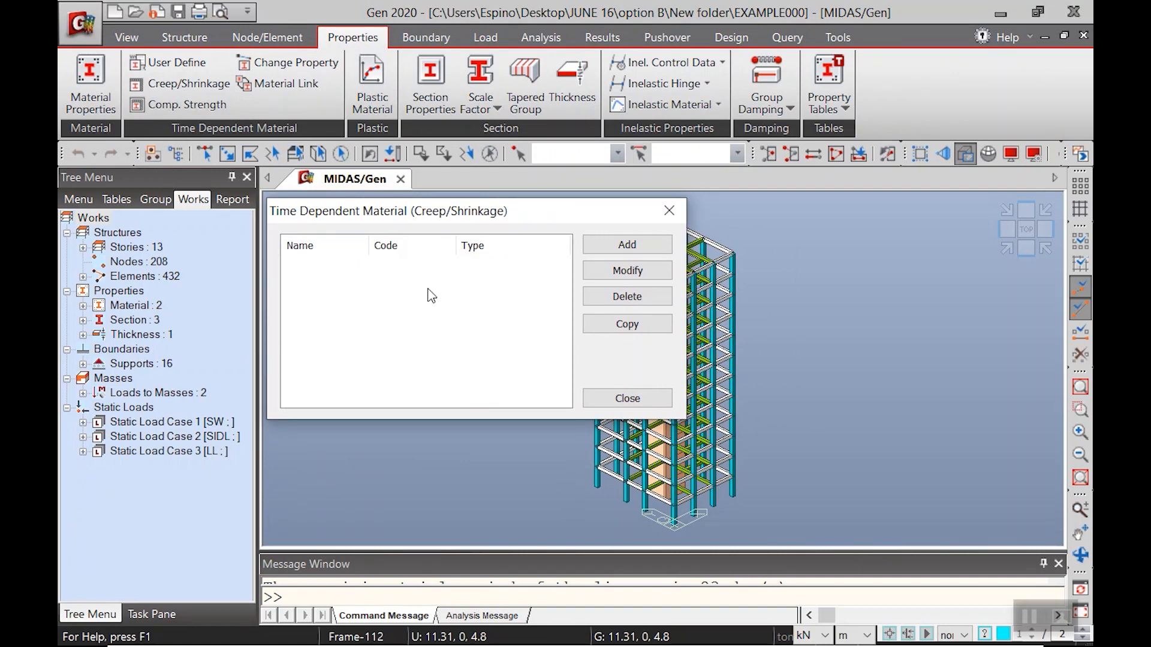
pyautogui.click(628, 244)
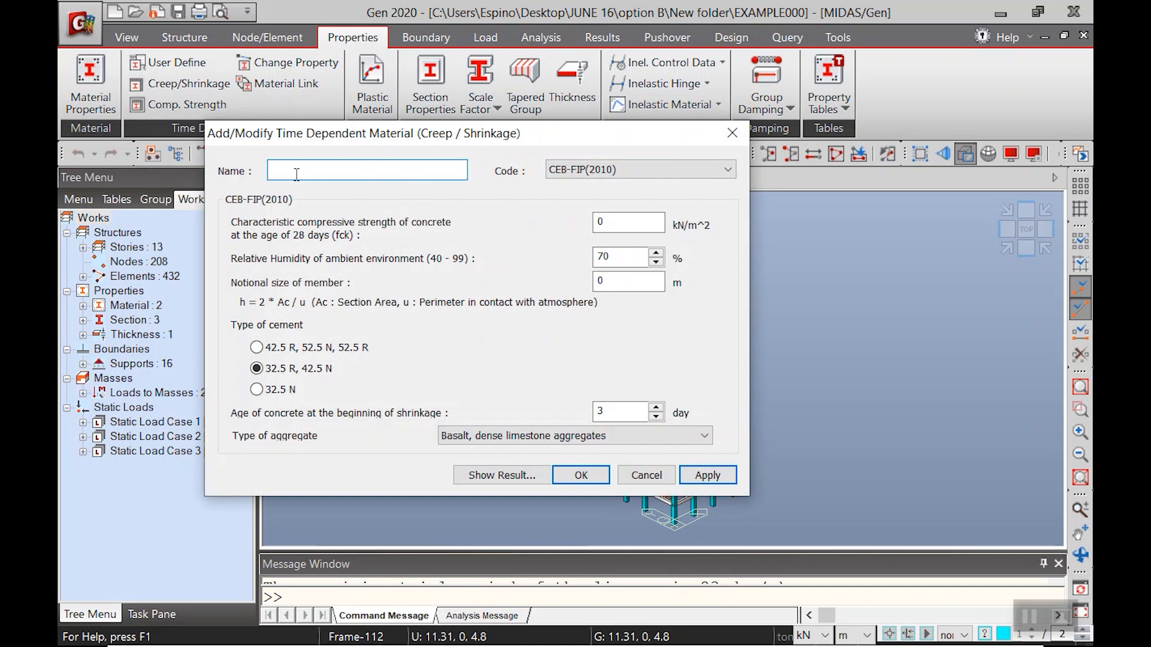
pyautogui.press('BackSpace')
pyautogui.press('BackSpace')
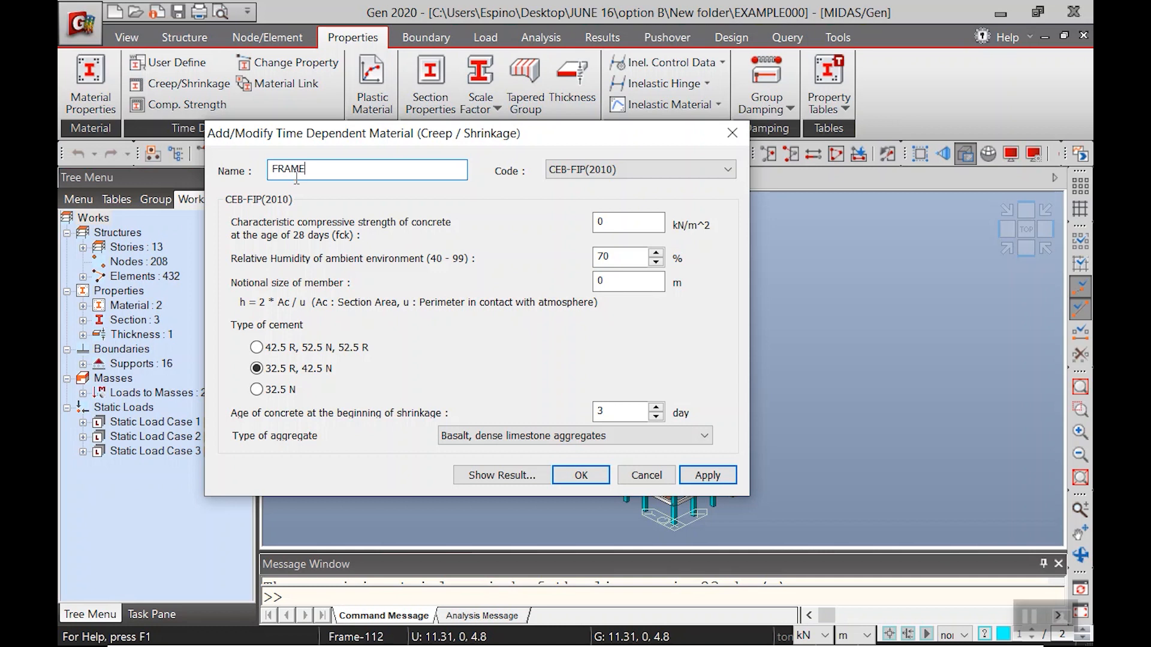
pyautogui.click(580, 176)
pyautogui.click(583, 183)
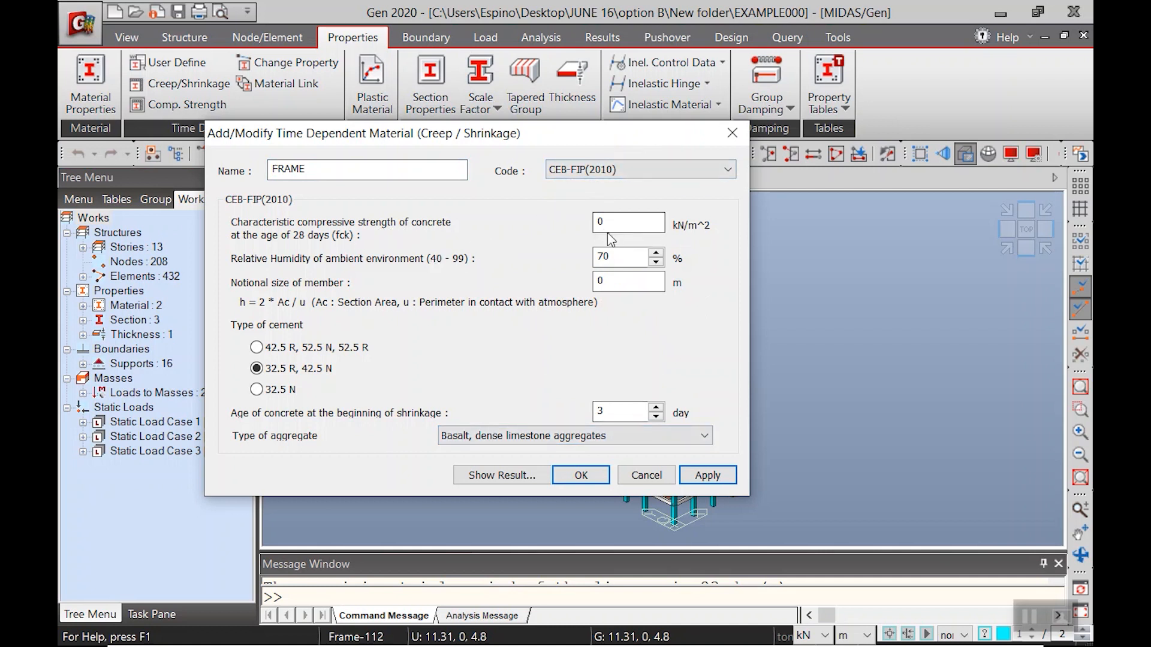
pyautogui.click(622, 226)
pyautogui.click(645, 479)
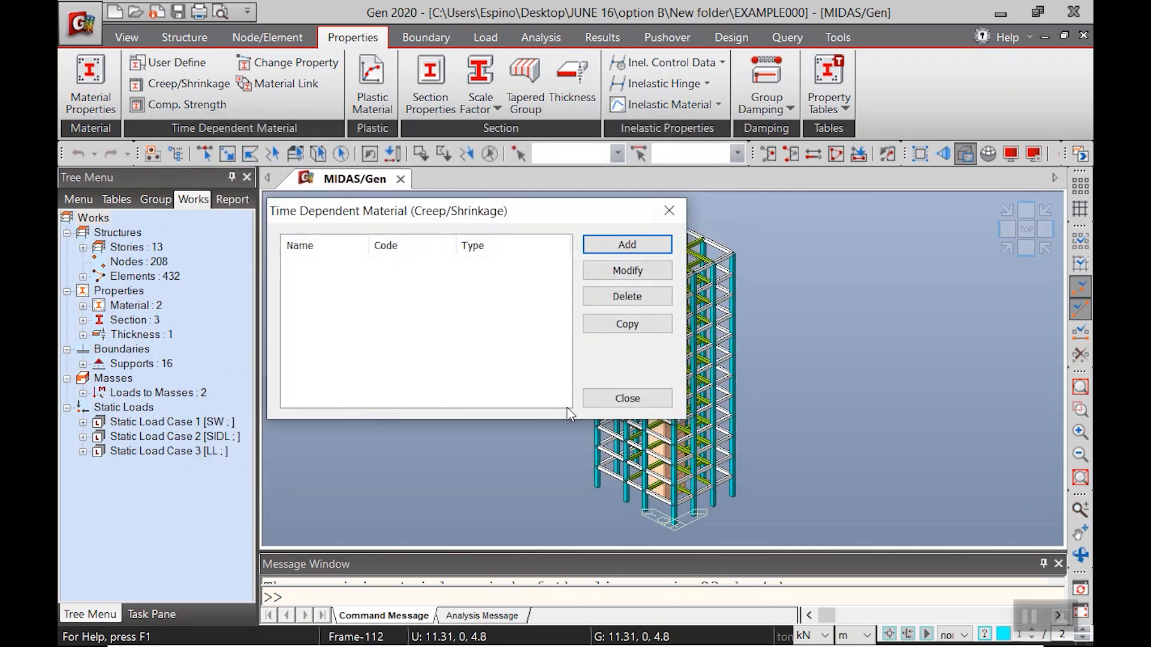
pyautogui.click(627, 398)
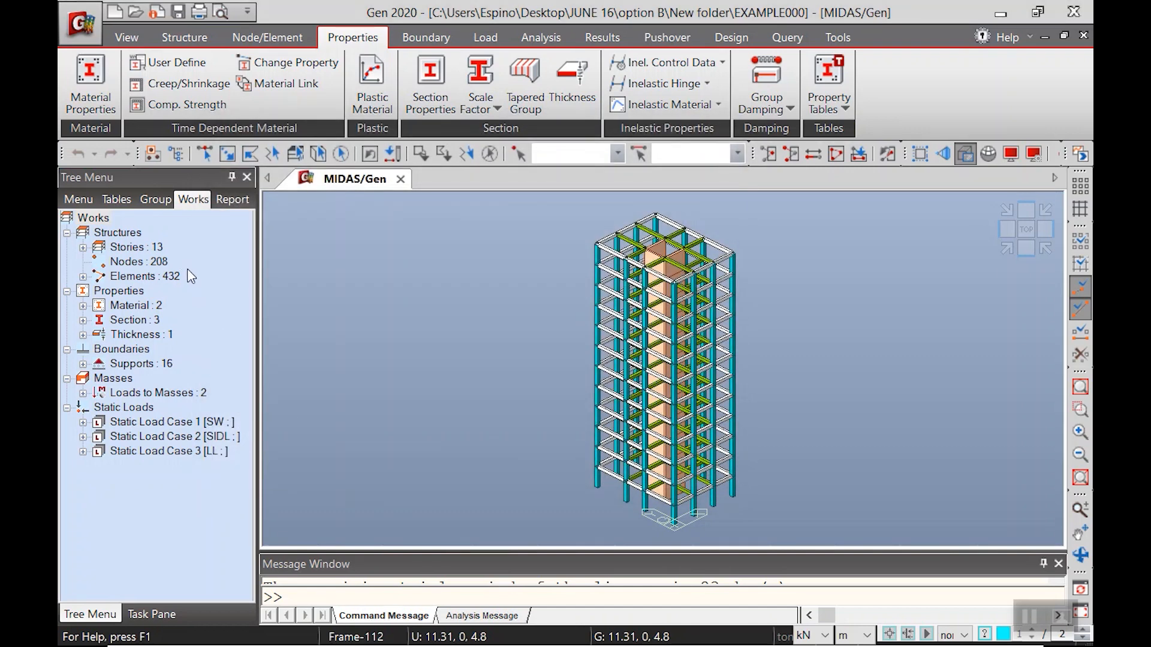
# Step: Expand the elements, material, section and thickness entries in the model's works tree to review them
pyautogui.click(83, 276)
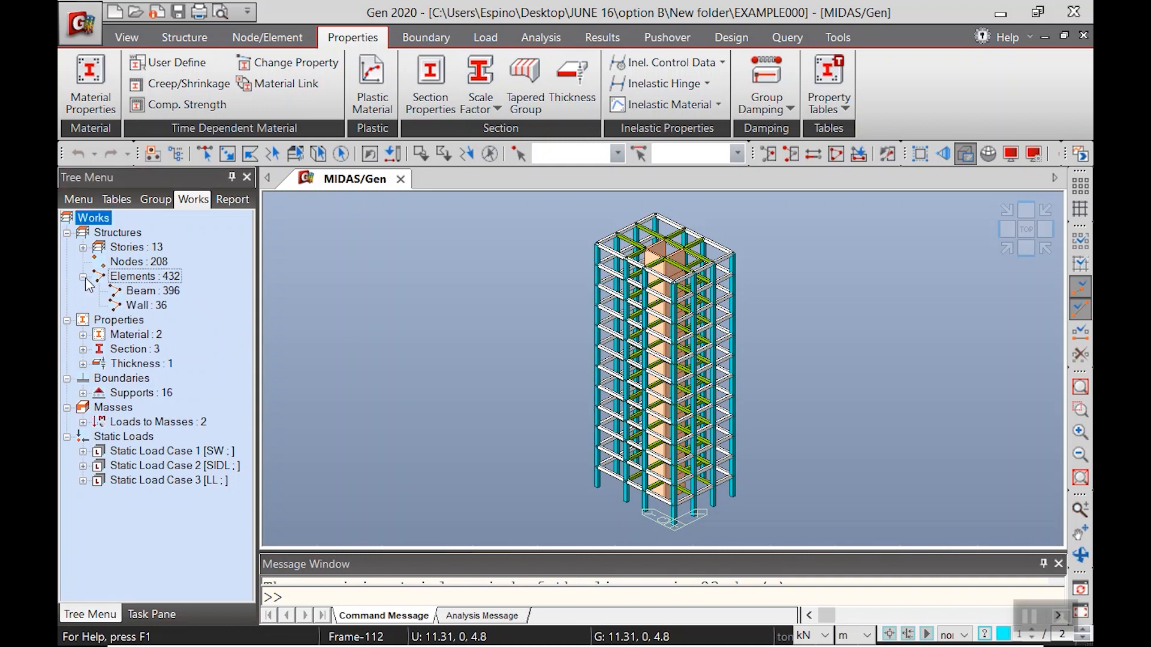
pyautogui.click(83, 335)
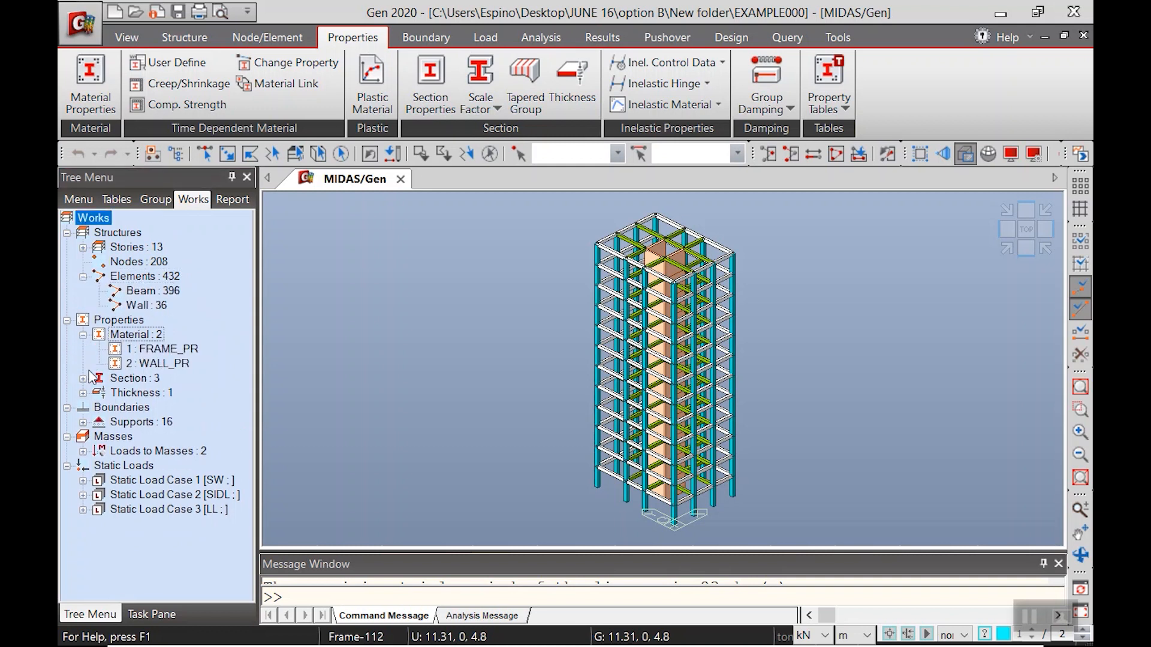
pyautogui.click(83, 378)
pyautogui.click(83, 436)
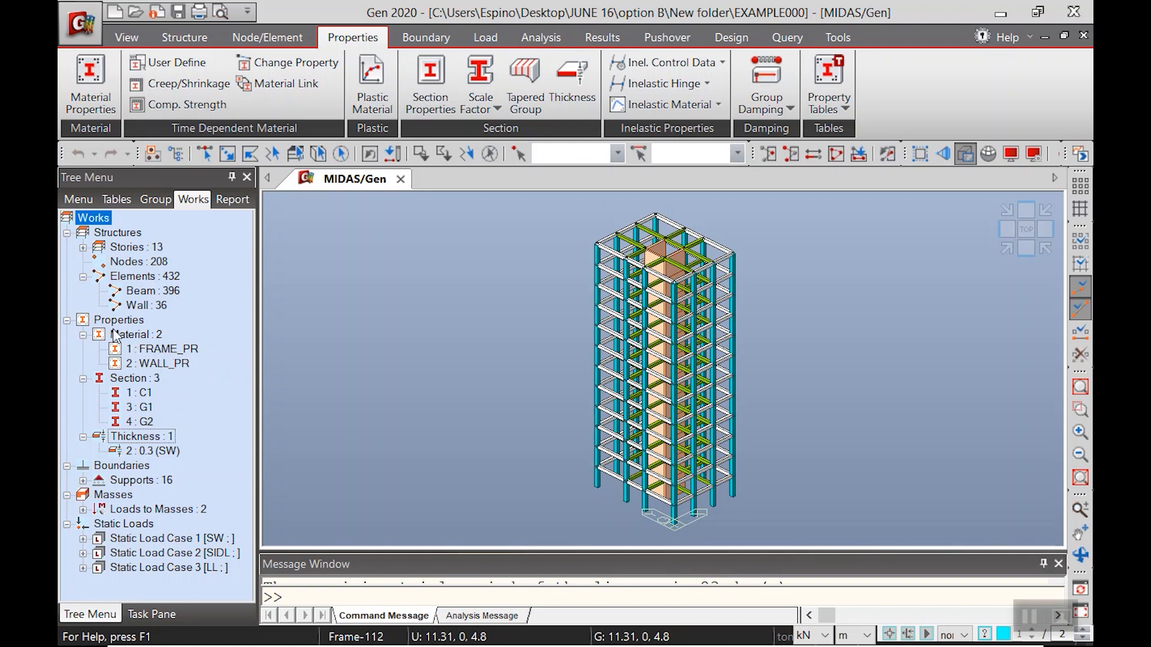
# Step: Check the concrete standard and grade in the properties of materials FRAME_PR and WALL_PR, leaving both unmodified
pyautogui.click(163, 350)
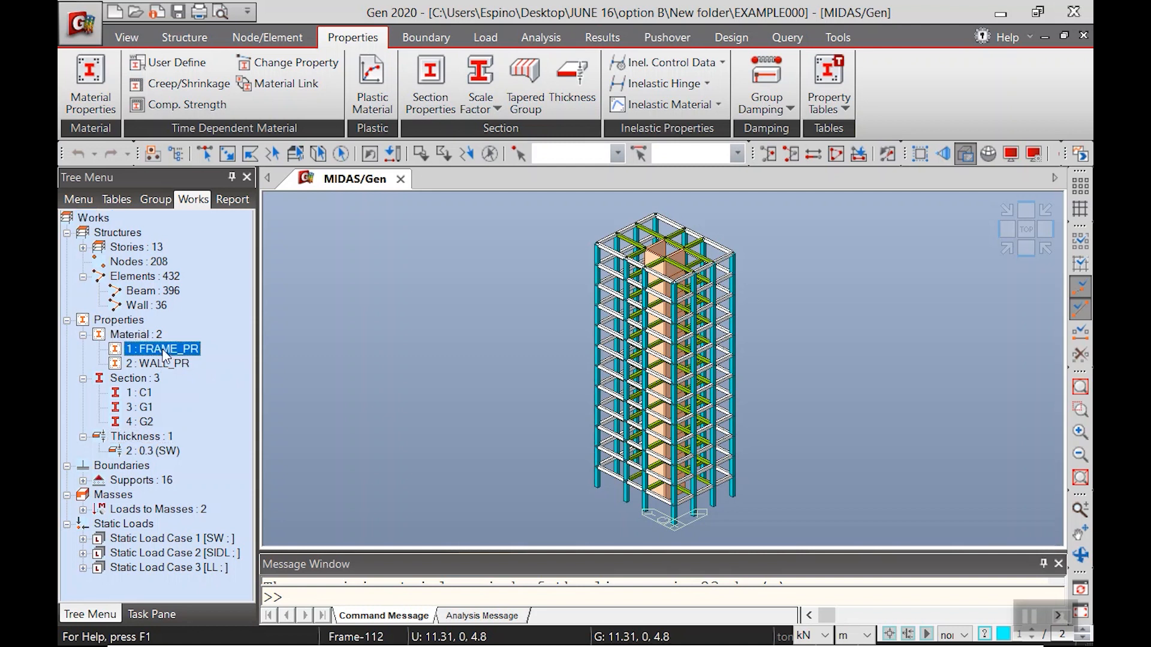
pyautogui.rightClick(163, 350)
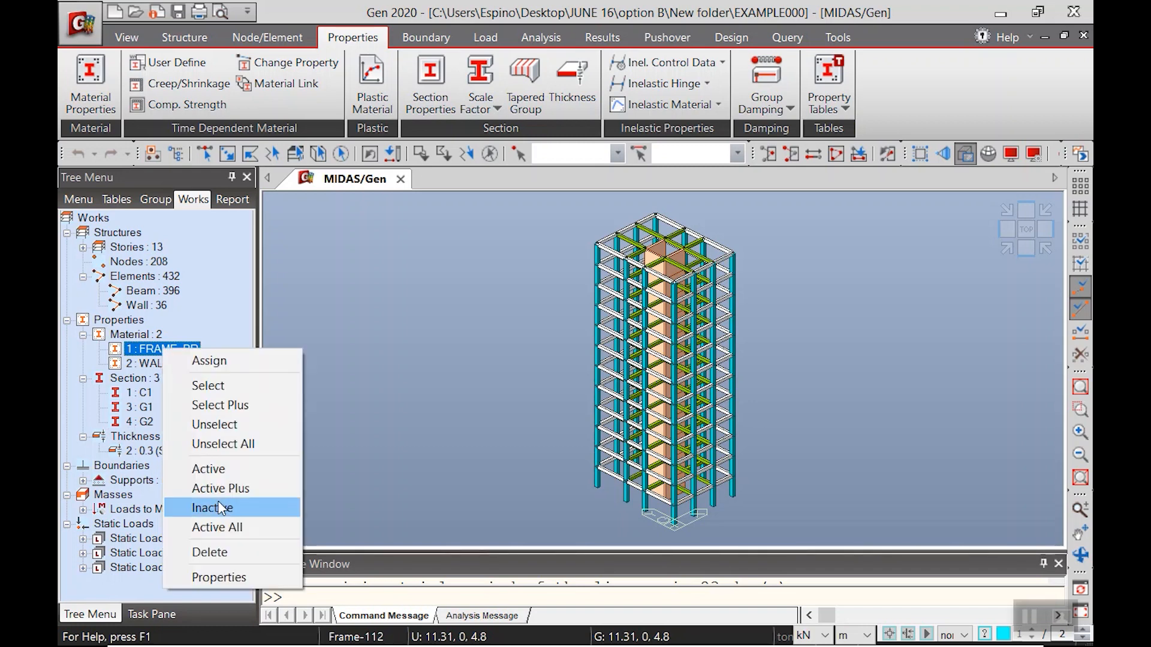
pyautogui.click(231, 578)
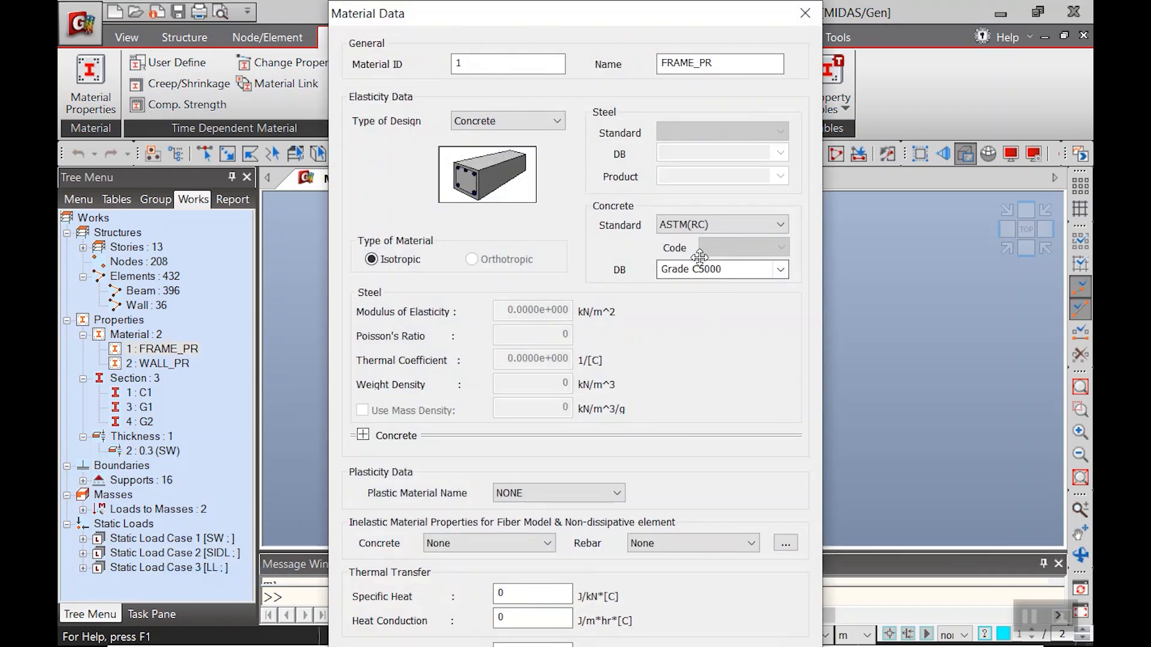
pyautogui.click(805, 14)
pyautogui.click(166, 361)
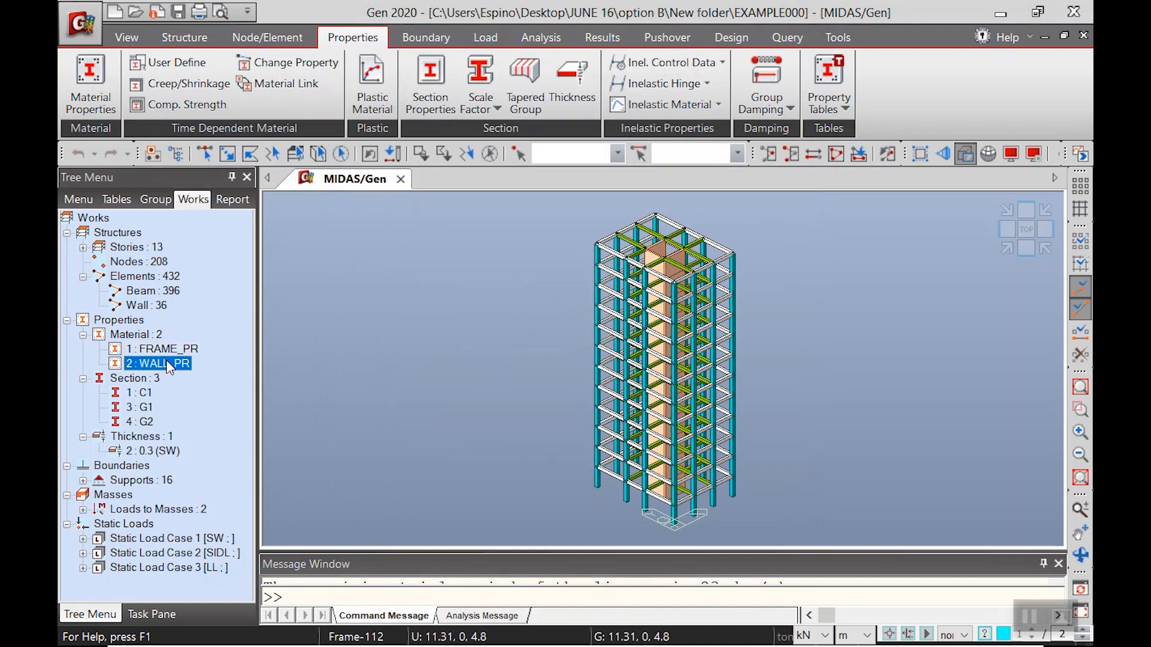
pyautogui.rightClick(166, 362)
pyautogui.click(208, 588)
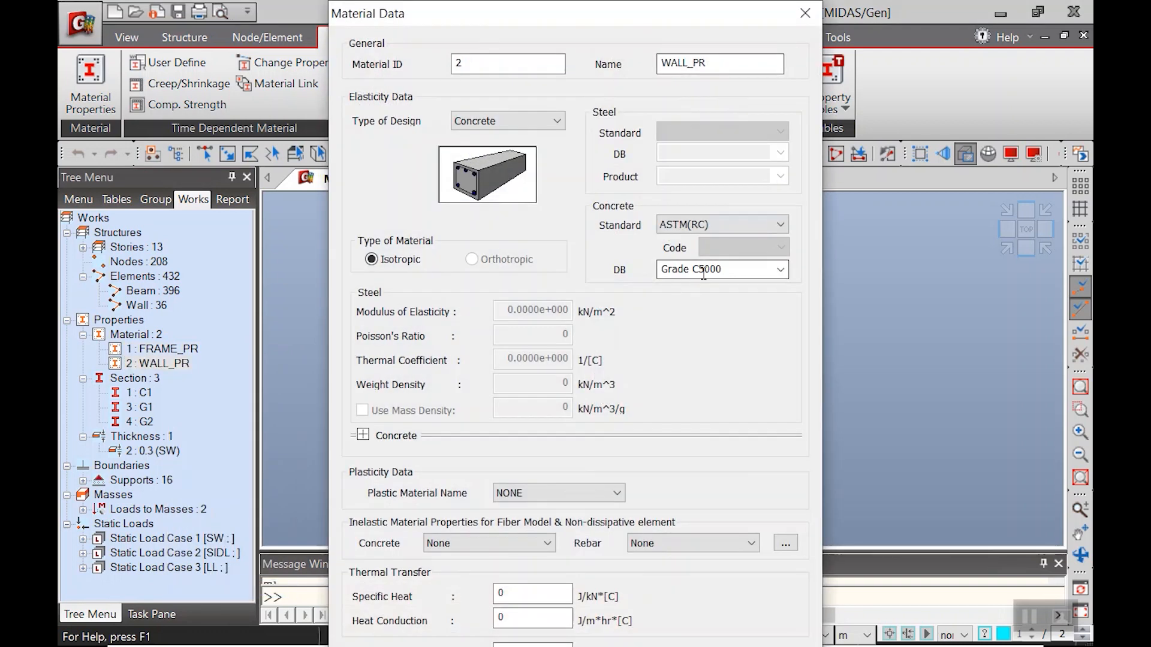
pyautogui.click(805, 13)
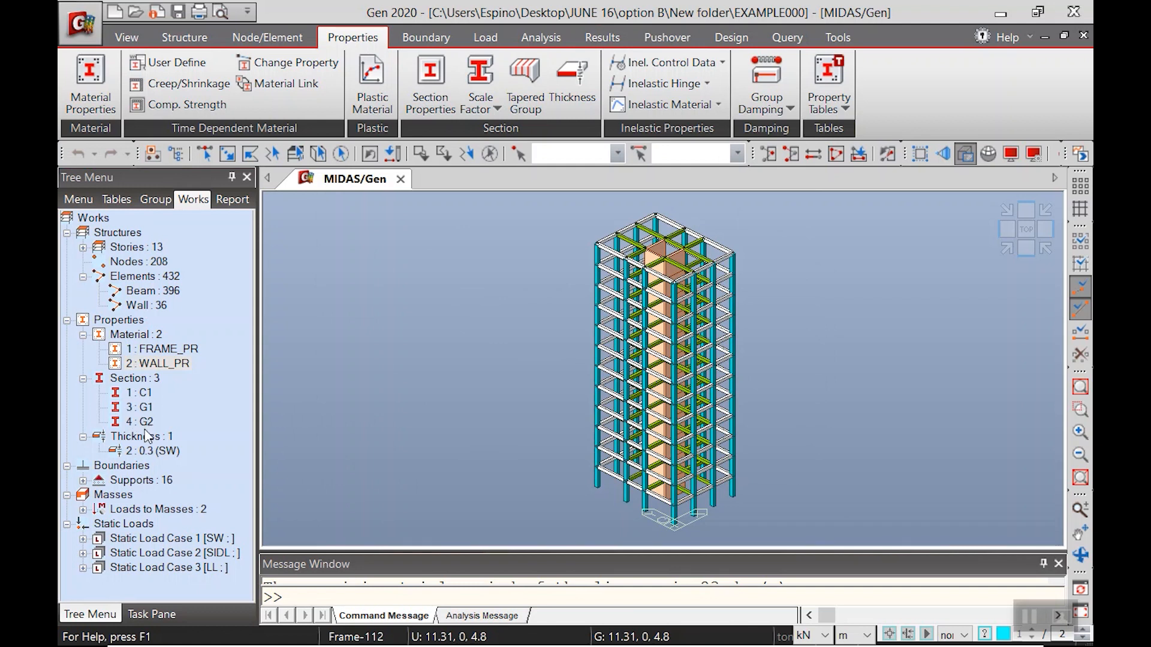
# Step: Highlight in the model the members assigned to sections C1, G1 and G2, one section after another
pyautogui.click(141, 393)
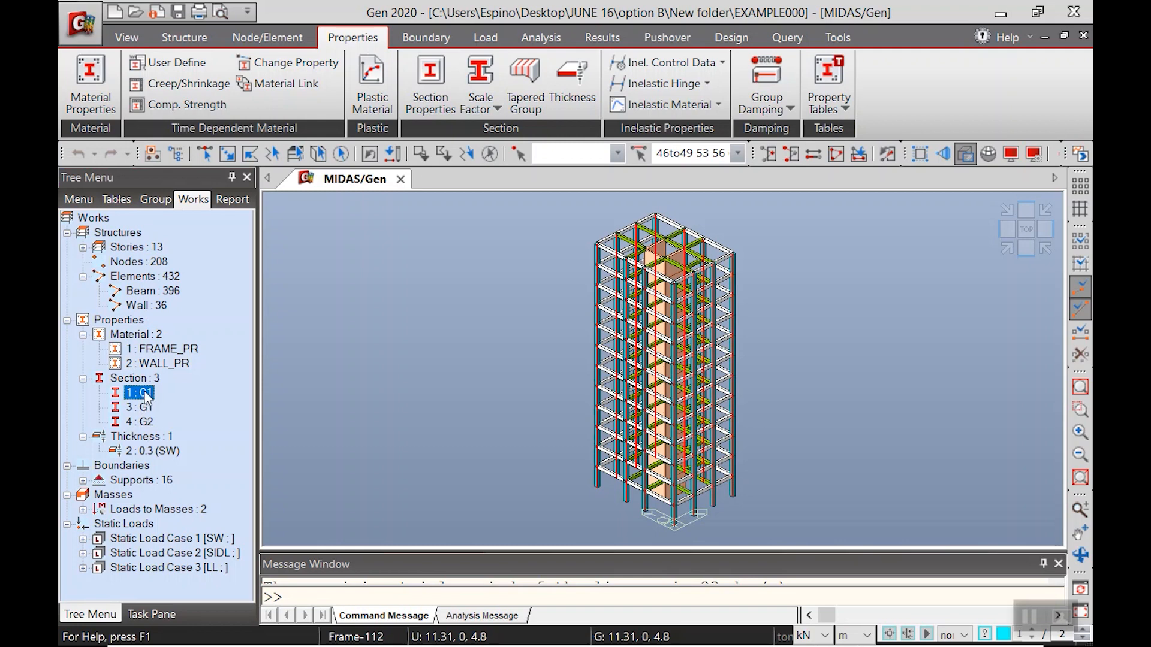
pyautogui.click(150, 407)
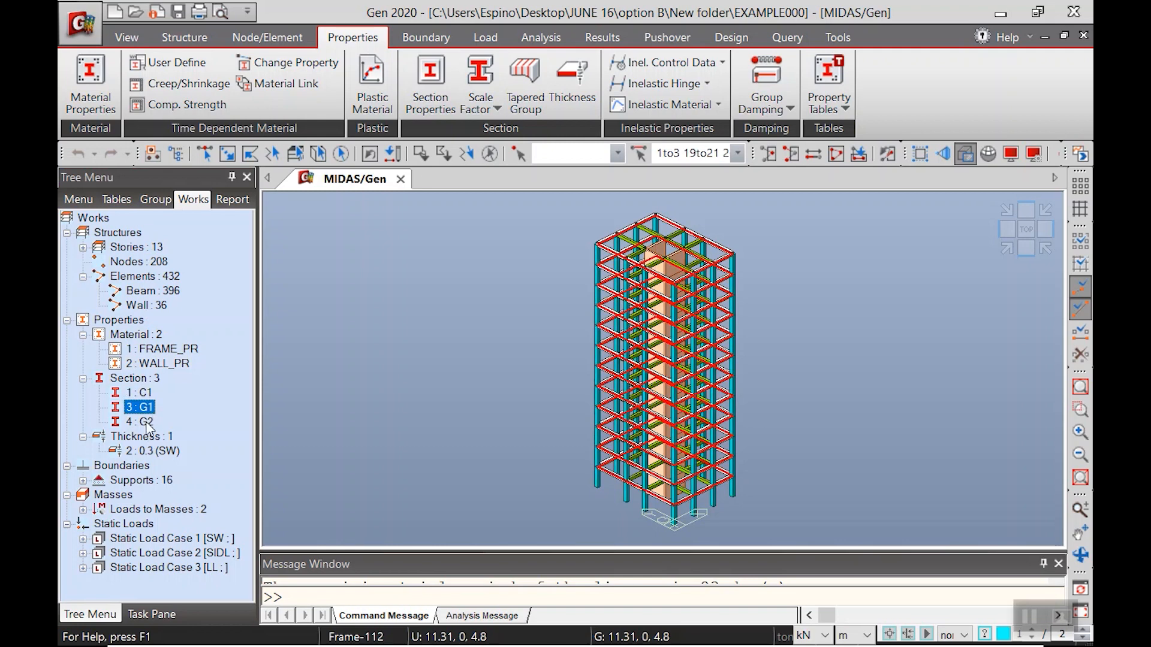
pyautogui.click(146, 422)
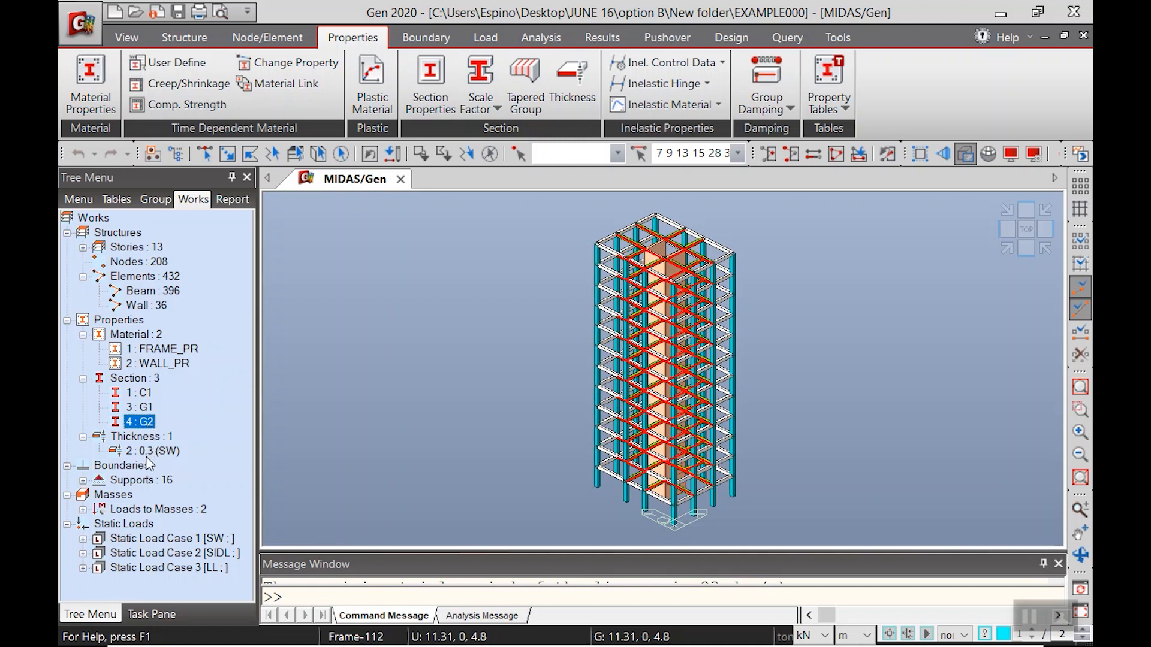
# Step: Expand the supports and highlight the base nodes that carry the Type 1 support condition
pyautogui.doubleClick(138, 482)
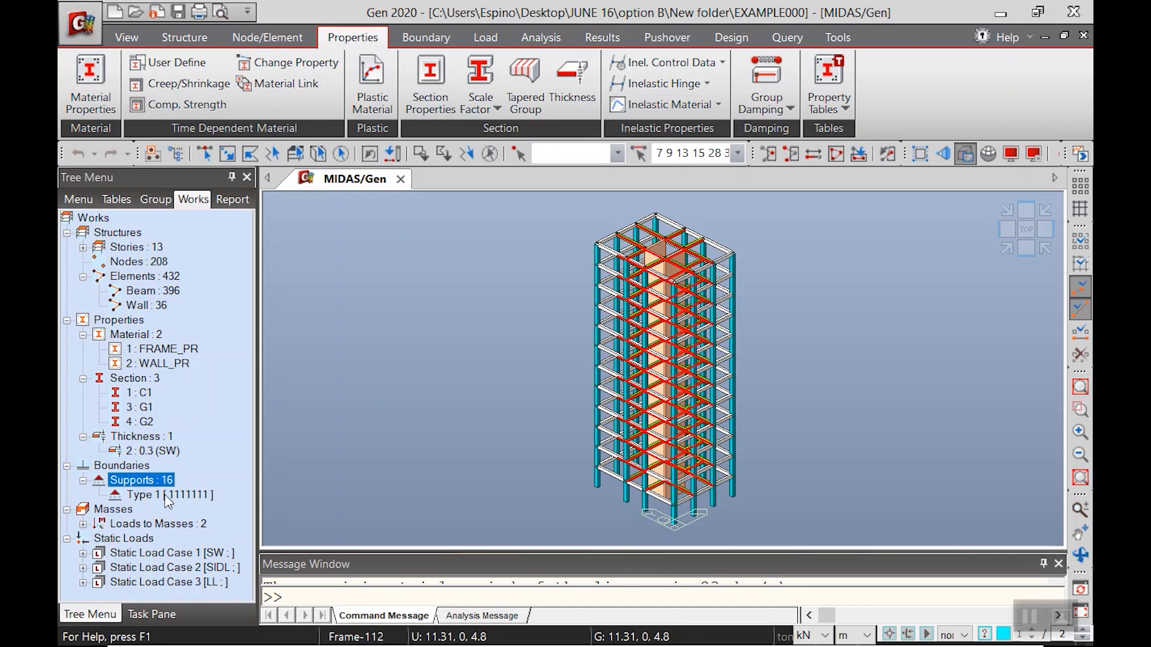
pyautogui.click(166, 496)
pyautogui.moveTo(482, 508); pyautogui.dragTo(466, 467, button='middle')
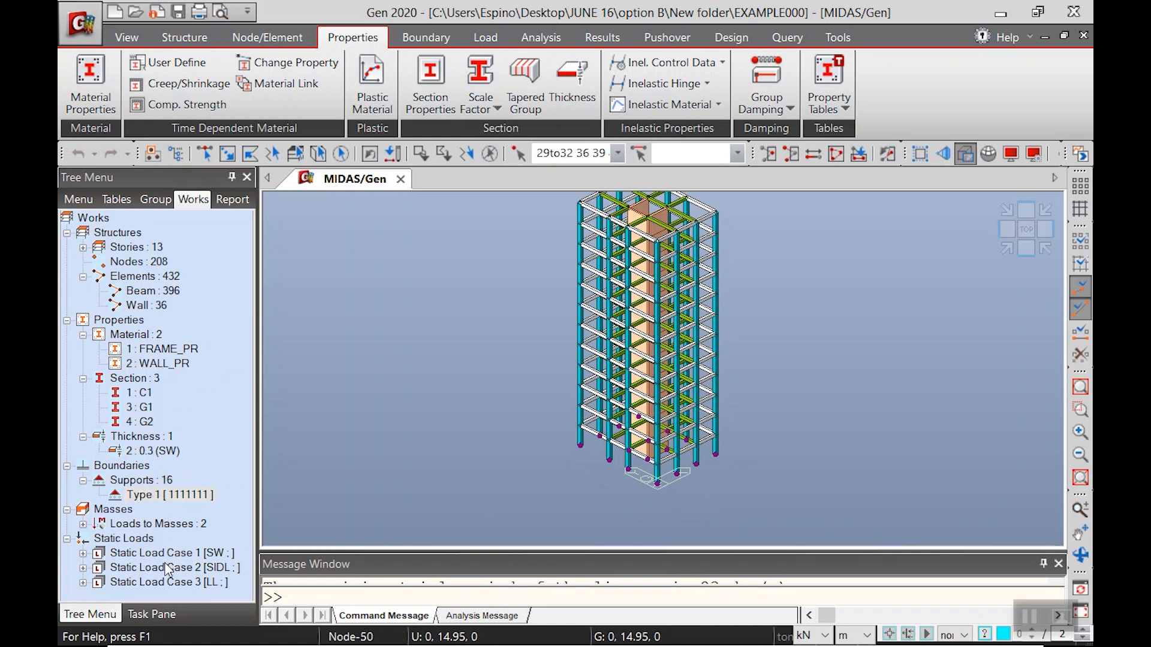
# Step: Examine the loads defined under static load cases SW, SIDL and LL in the works tree
pyautogui.click(84, 554)
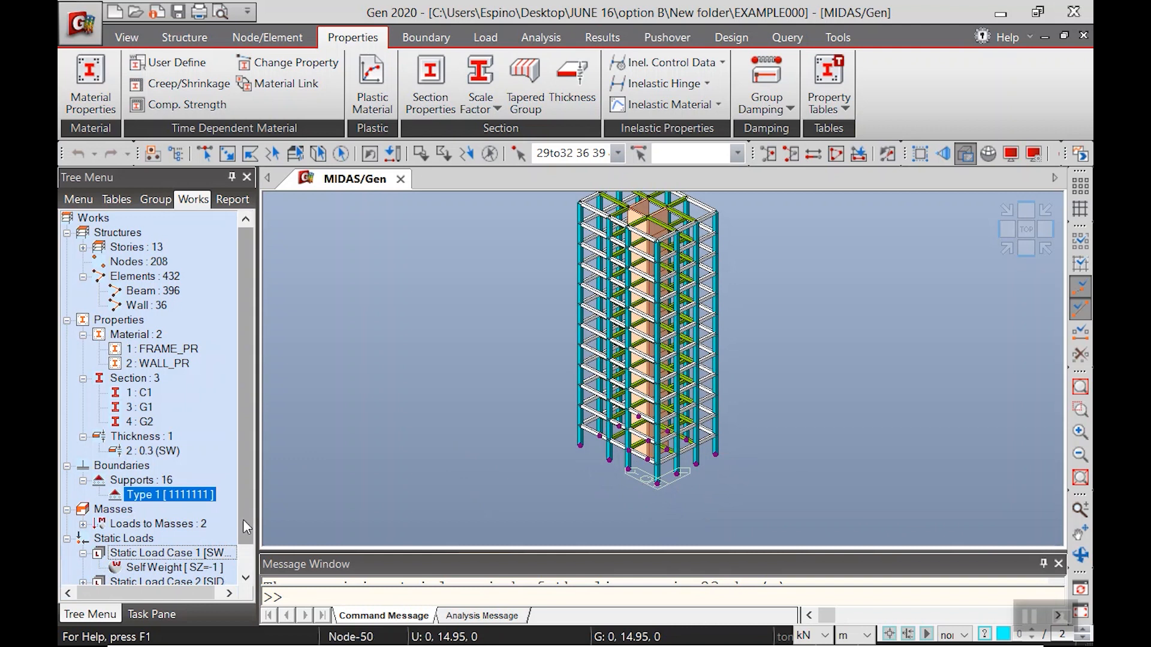
pyautogui.scroll(-1, 251, 564)
pyautogui.click(83, 553)
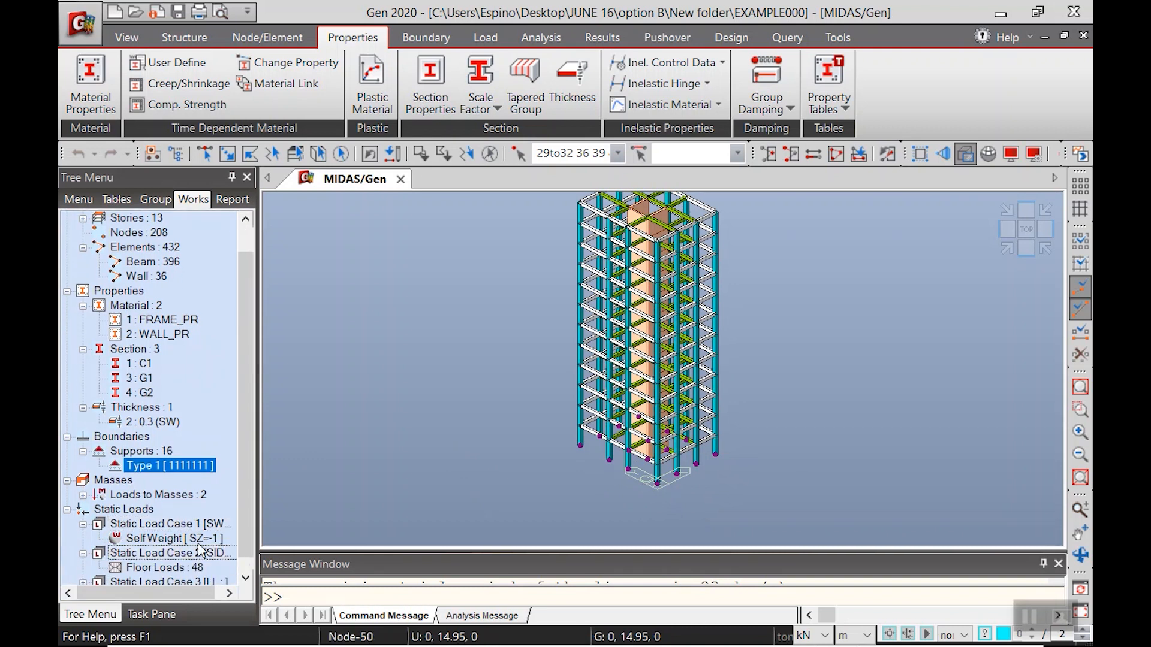
pyautogui.scroll(-1, 242, 532)
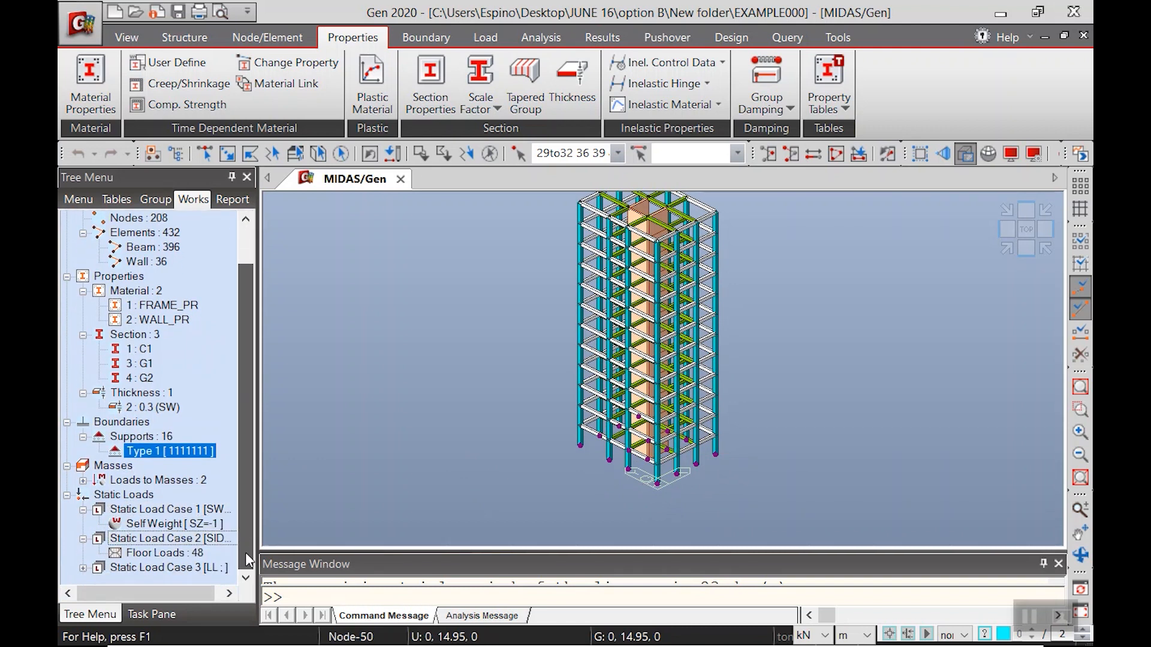
pyautogui.click(211, 539)
pyautogui.click(217, 509)
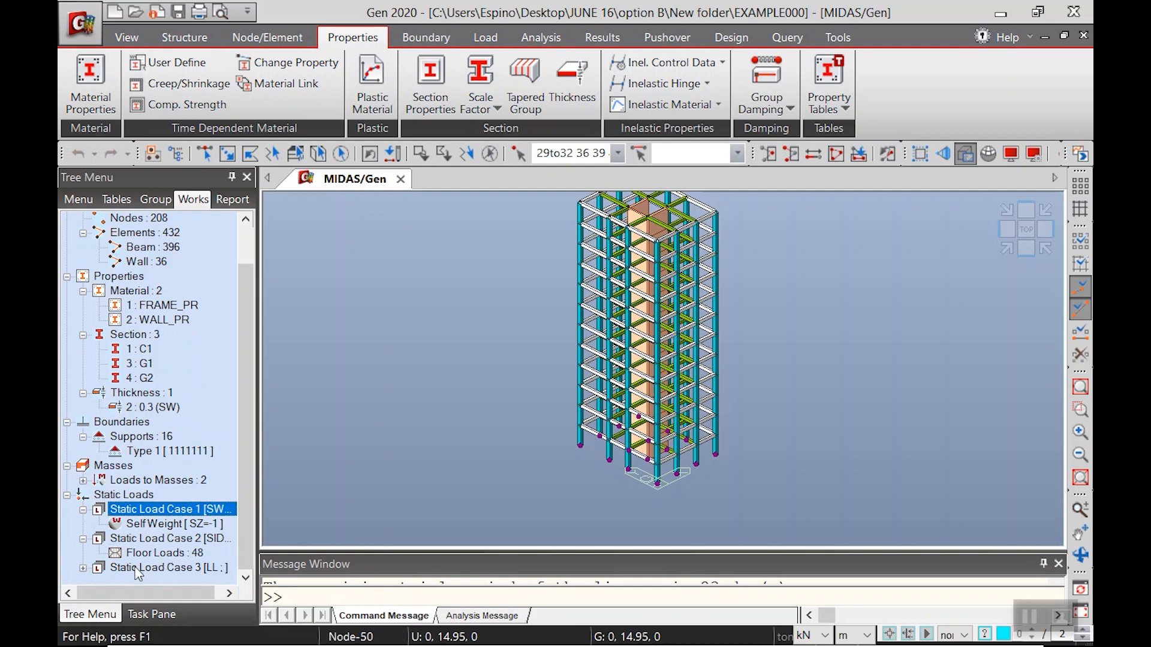
pyautogui.click(84, 569)
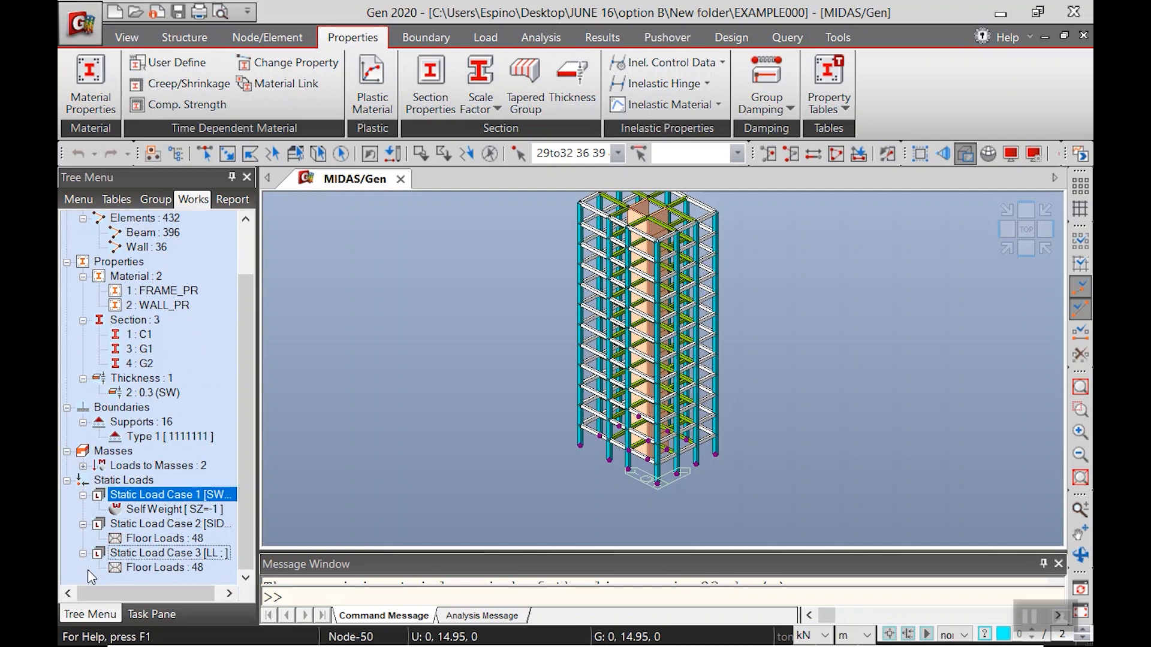
pyautogui.click(168, 568)
pyautogui.moveTo(247, 492); pyautogui.dragTo(247, 445)
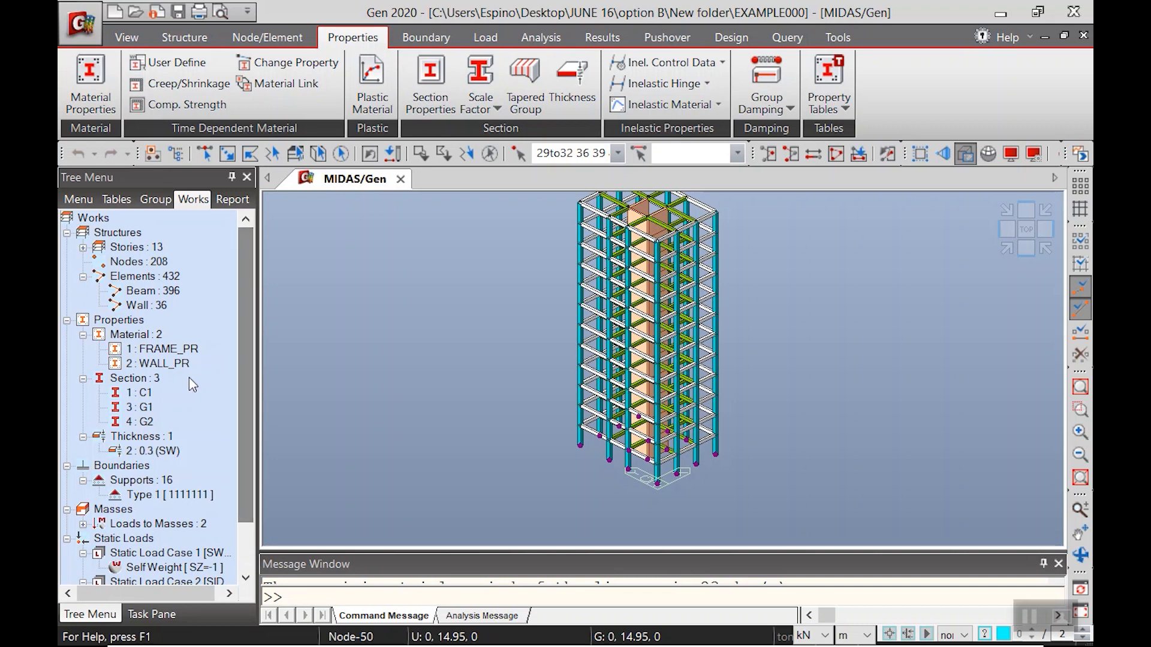
# Step: List the model's stories in the works tree and clear the selection of the support nodes
pyautogui.click(83, 247)
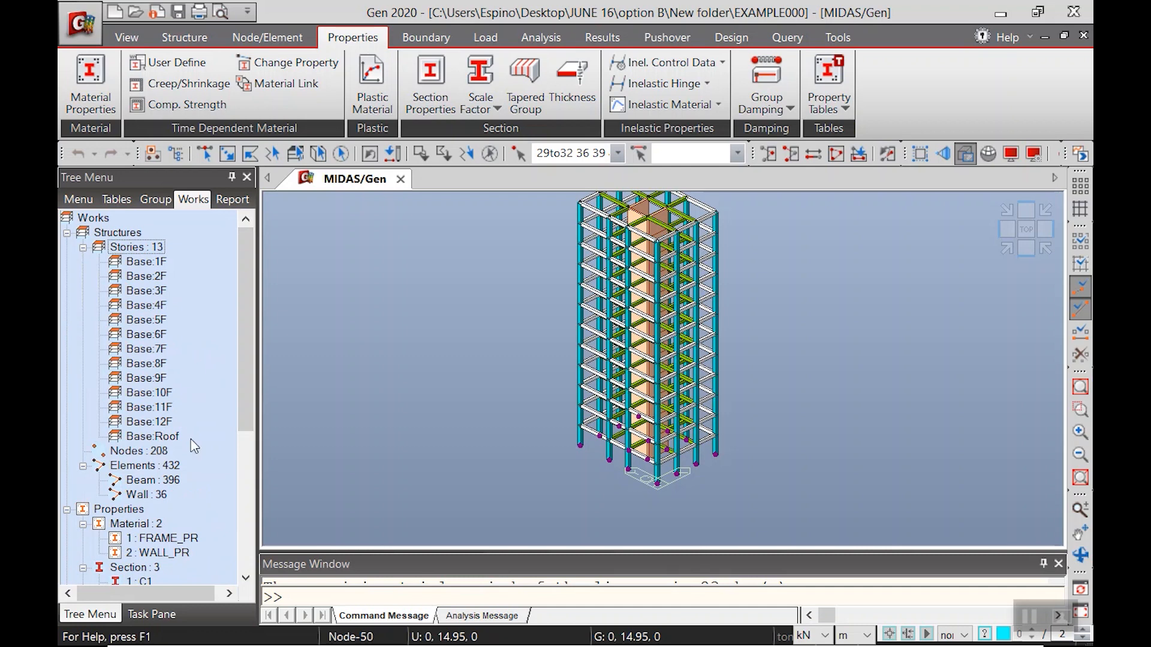
pyautogui.moveTo(606, 424); pyautogui.dragTo(584, 453, button='middle')
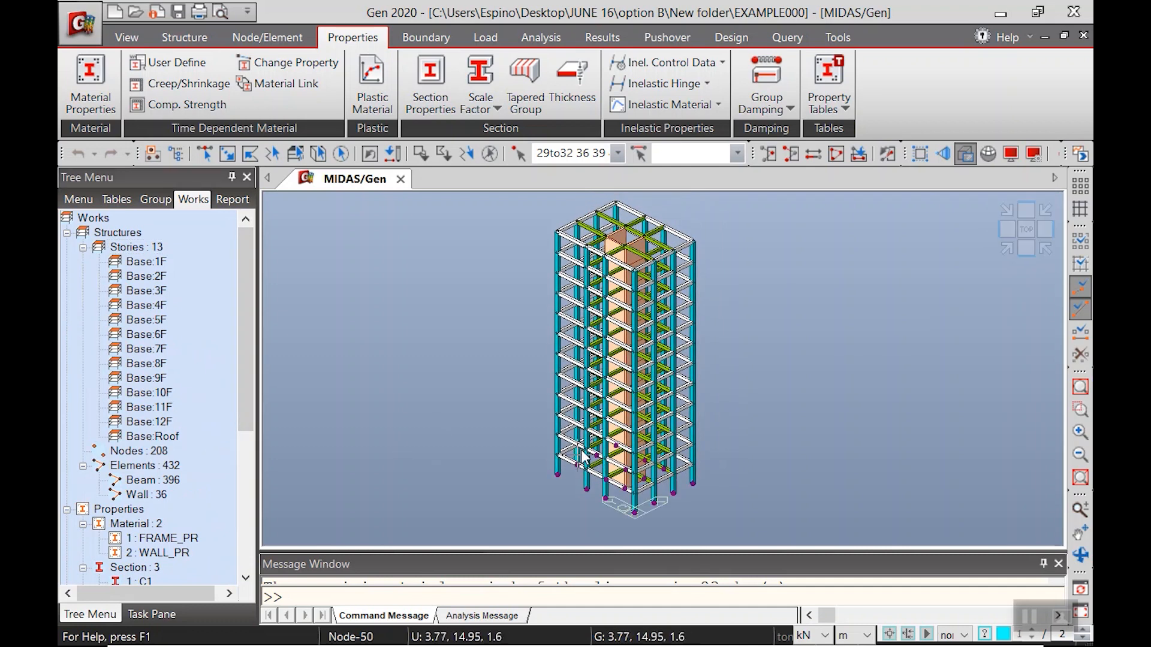
pyautogui.moveTo(246, 392); pyautogui.dragTo(246, 333)
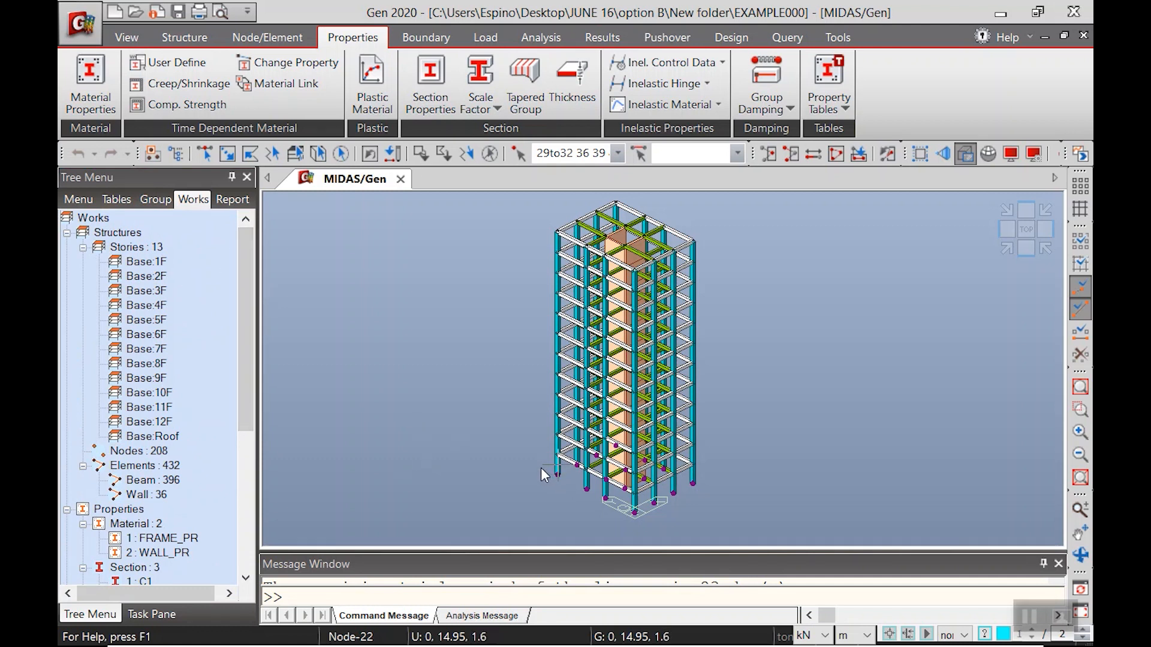
pyautogui.press('Escape')
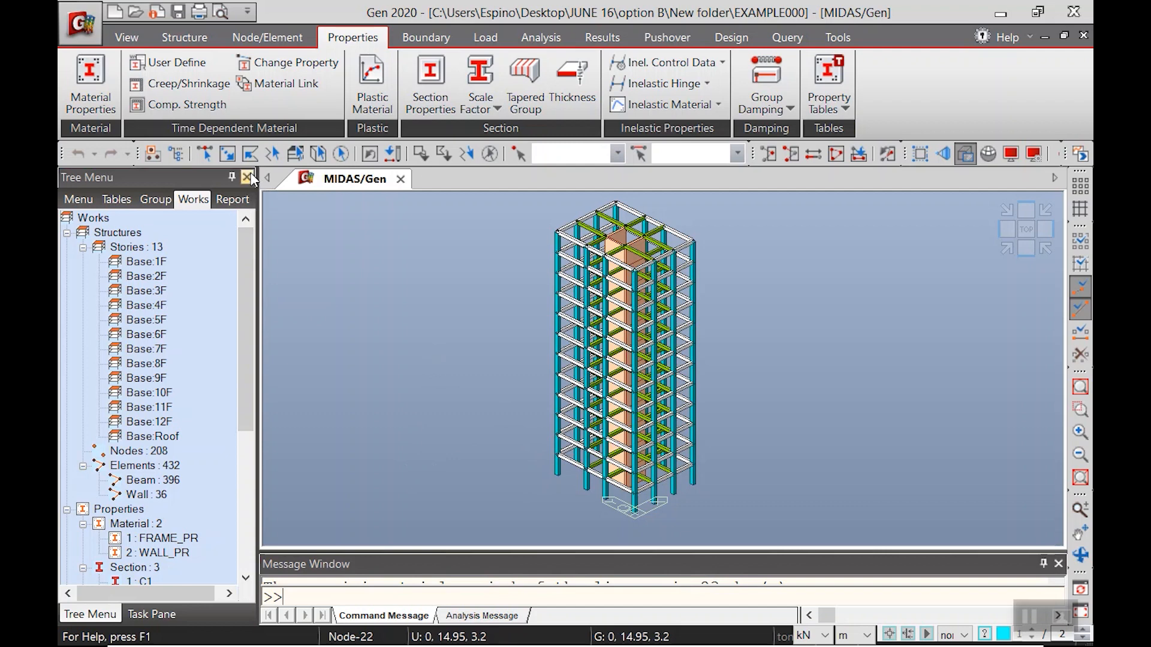
# Step: Add a creep/shrinkage material named FRAME under CEB-FIP(2010) with 28-day compressive strength 34.5 kN/m^2 and notional member size 1 m
pyautogui.click(223, 88)
pyautogui.moveTo(474, 228); pyautogui.dragTo(379, 216)
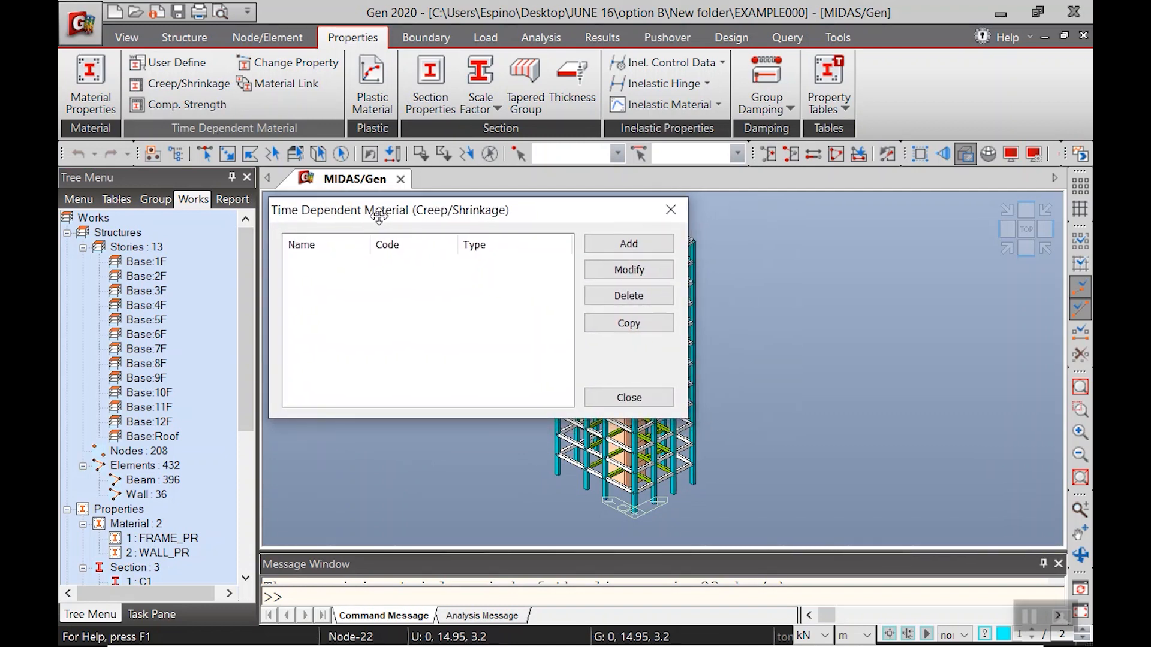
pyautogui.click(611, 247)
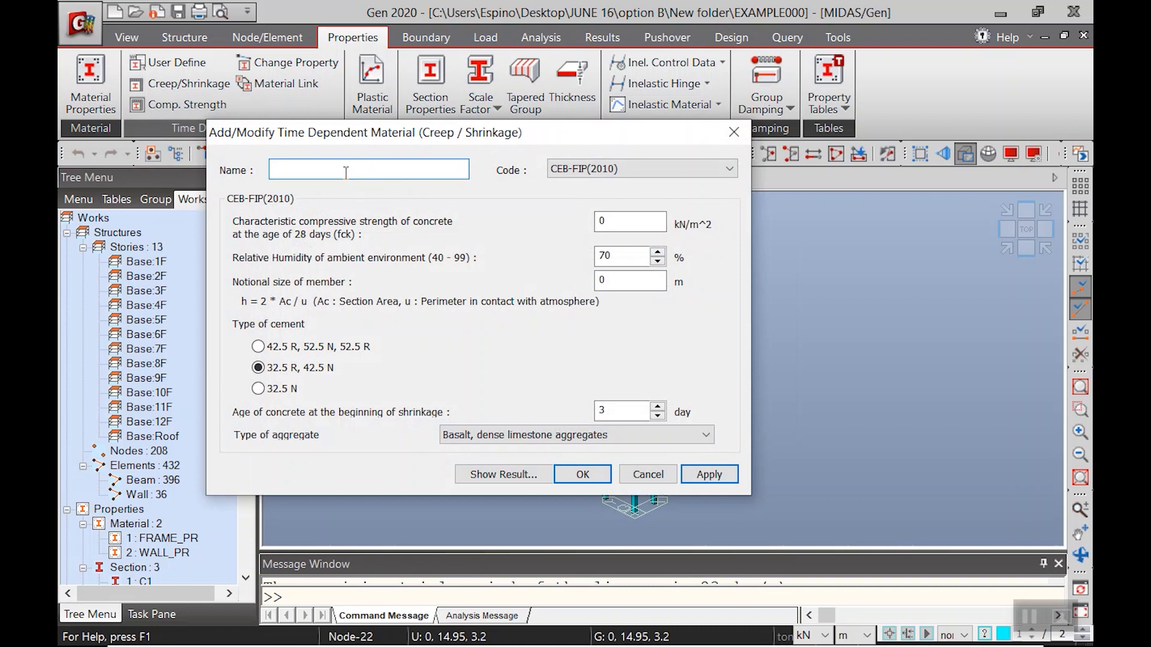
pyautogui.write('FRAME')
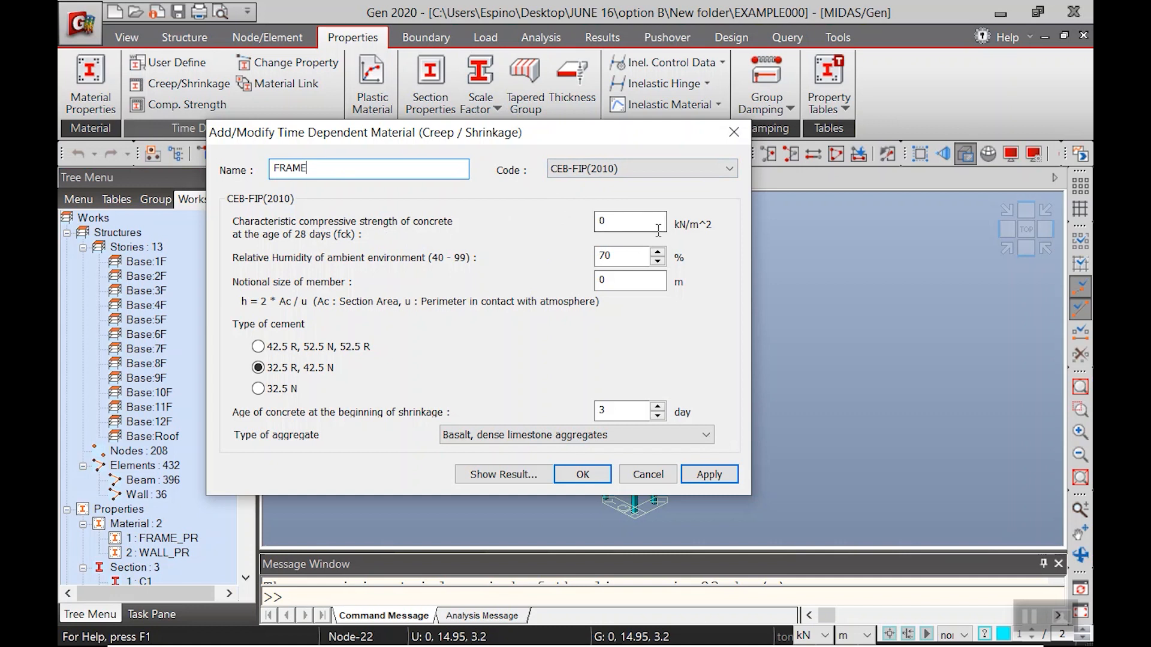
pyautogui.click(621, 219)
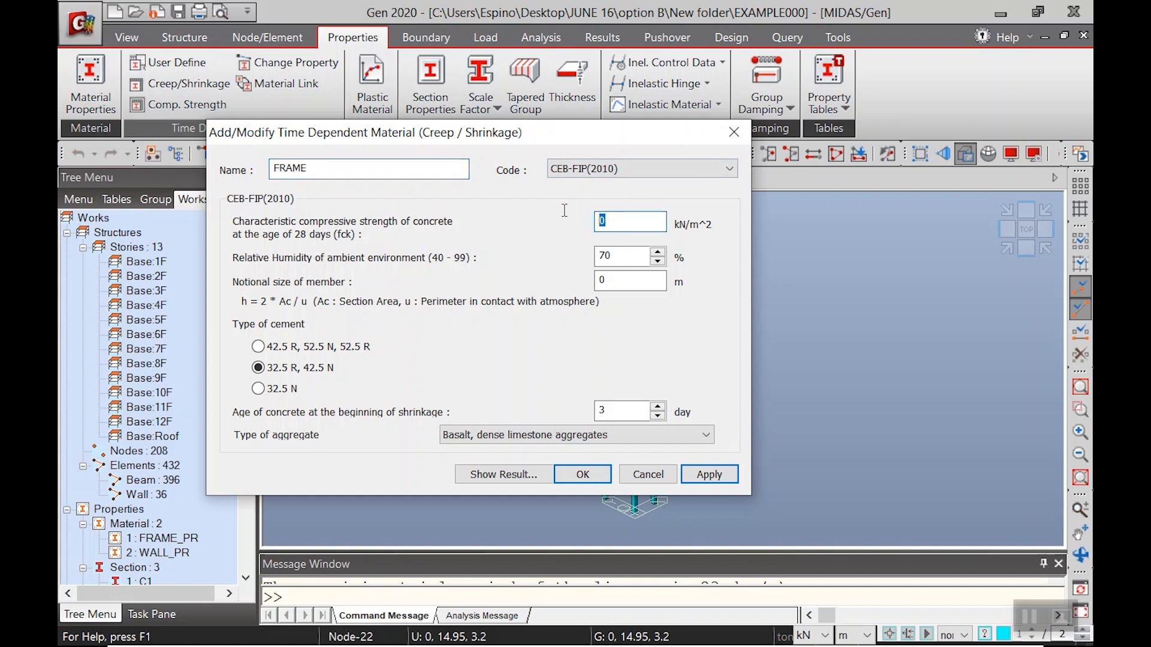
pyautogui.write('34.5')
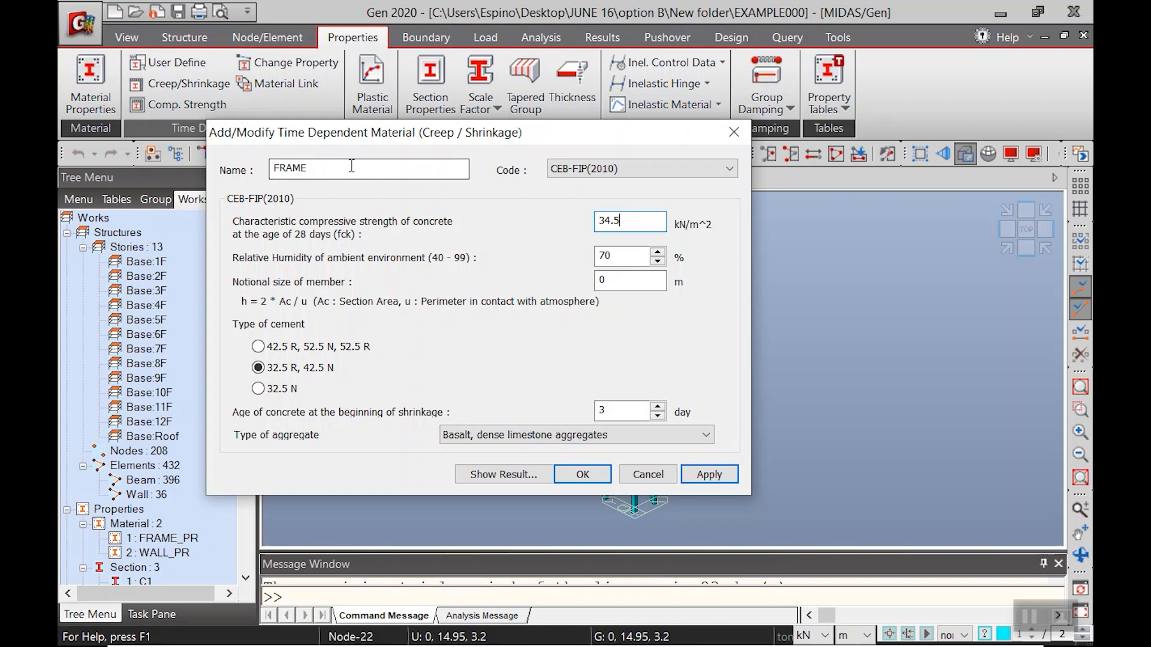
pyautogui.moveTo(390, 131); pyautogui.dragTo(447, 194)
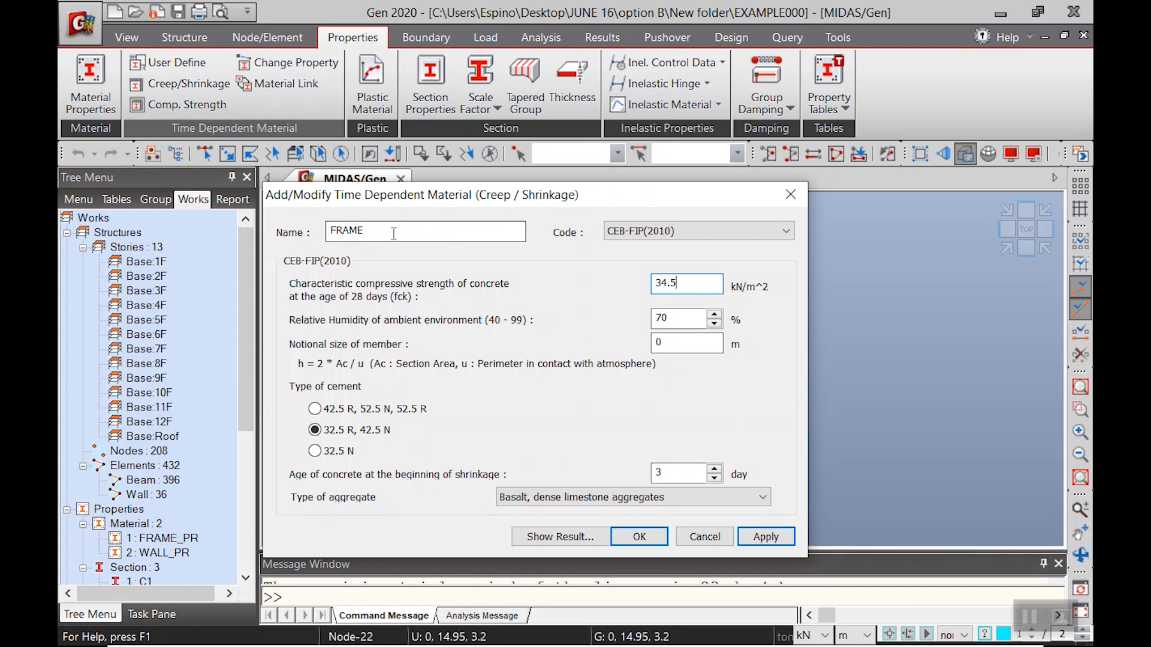
pyautogui.click(698, 347)
pyautogui.write('1')
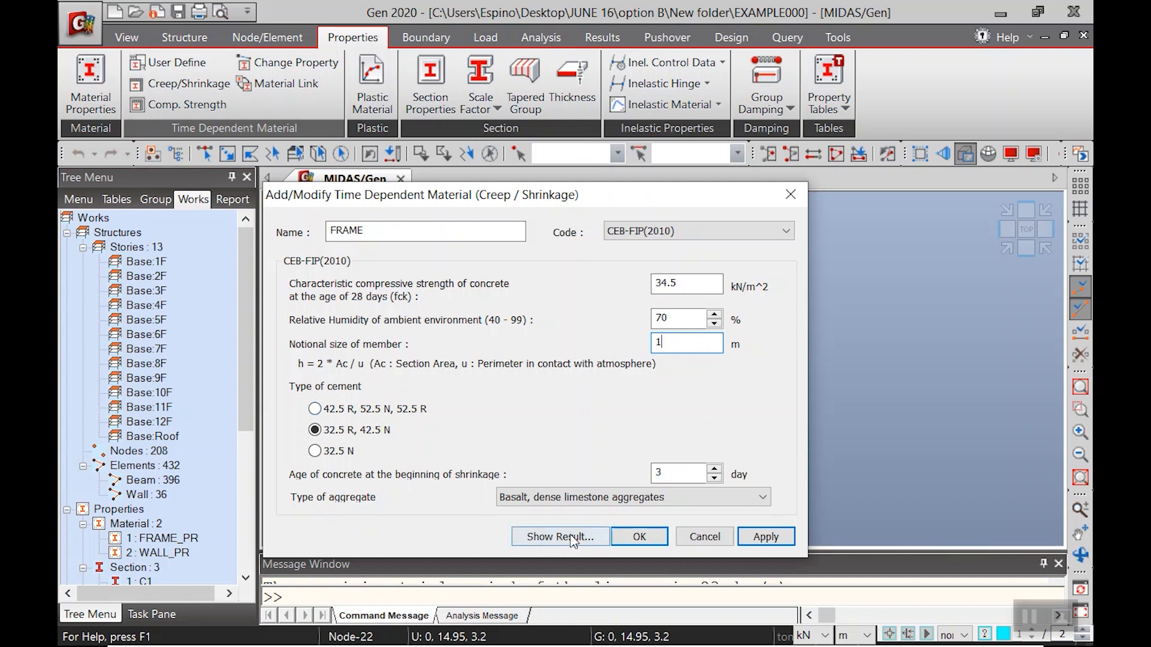
pyautogui.click(767, 537)
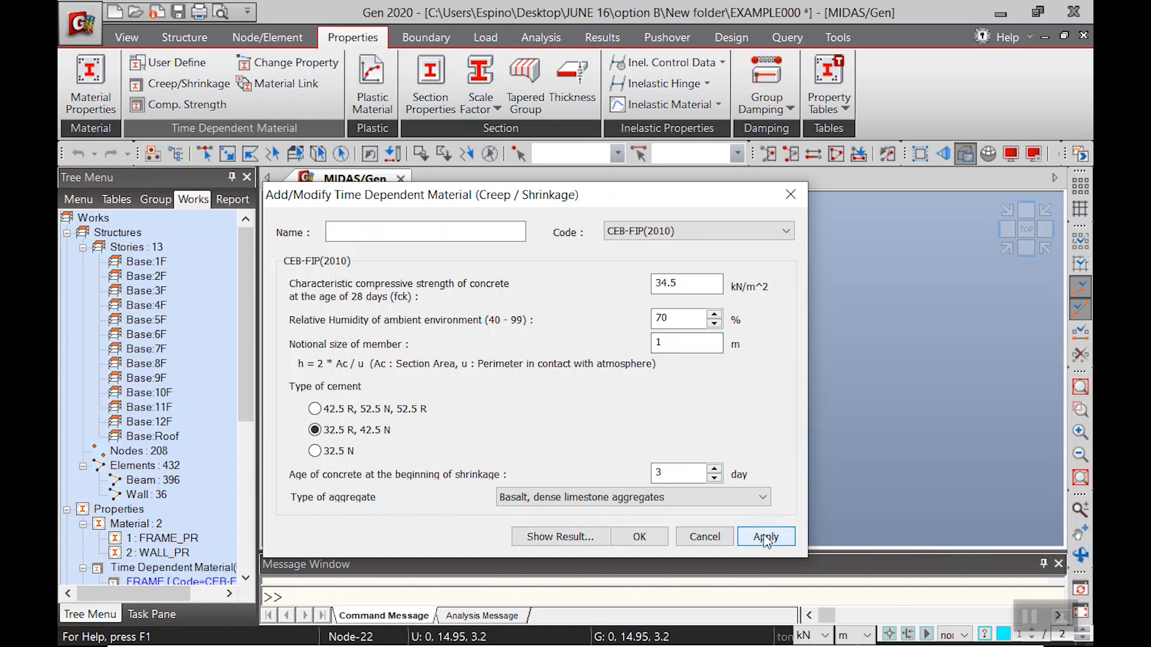
# Step: Name the second creep/shrinkage material WALL and set its notional member size to .3 m
pyautogui.click(352, 237)
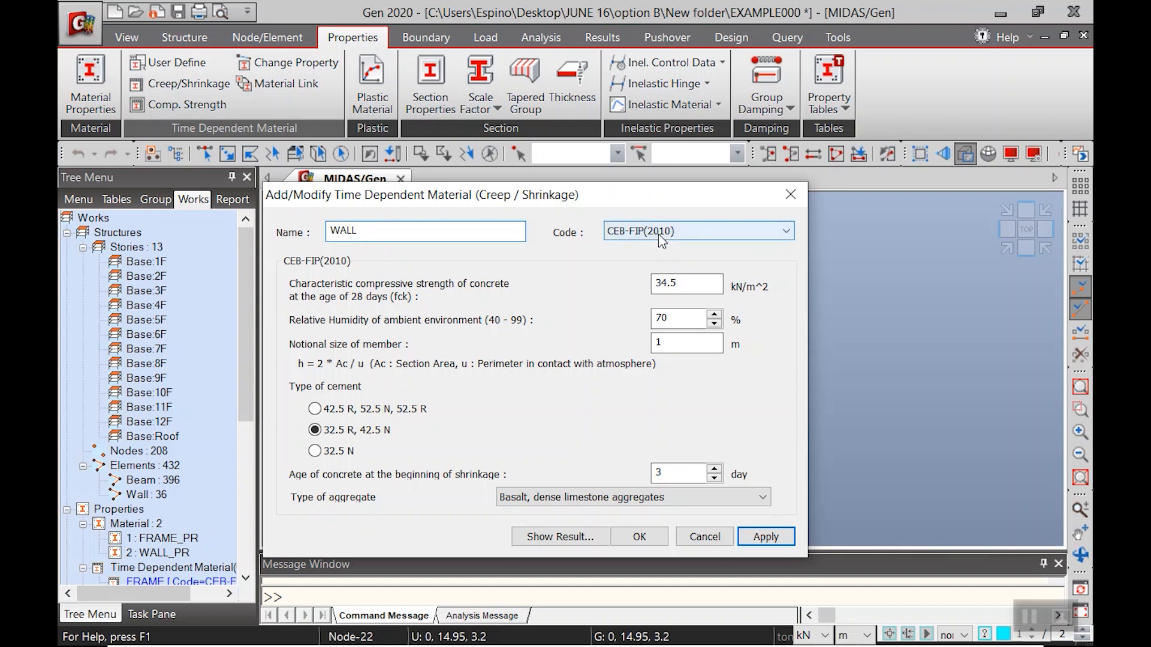
pyautogui.click(681, 346)
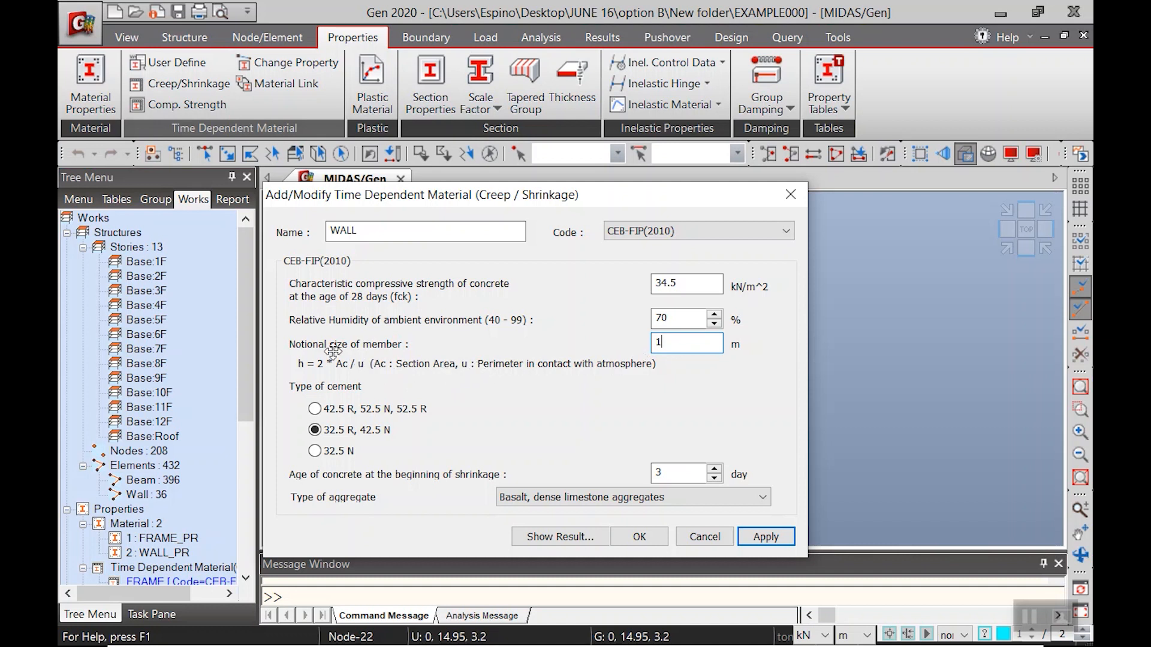
pyautogui.doubleClick(676, 343)
pyautogui.write('.3')
# Step: Examine the creep coefficient and shrinkage strain curves and their tabulated values for the WALL material
pyautogui.click(568, 547)
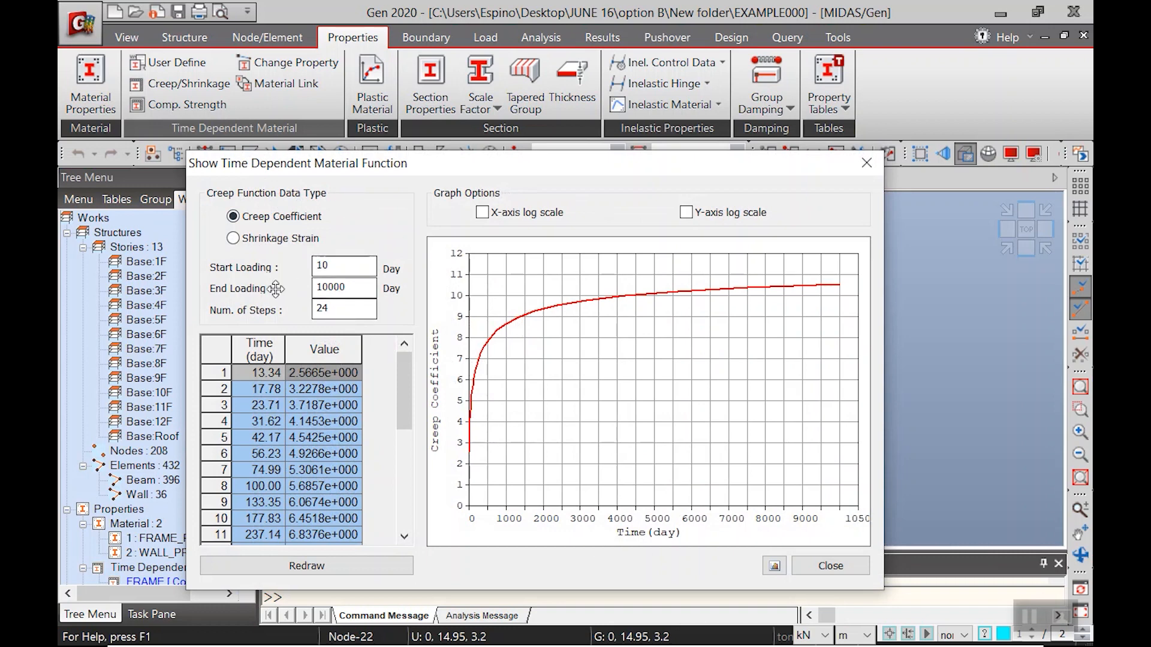
pyautogui.click(257, 240)
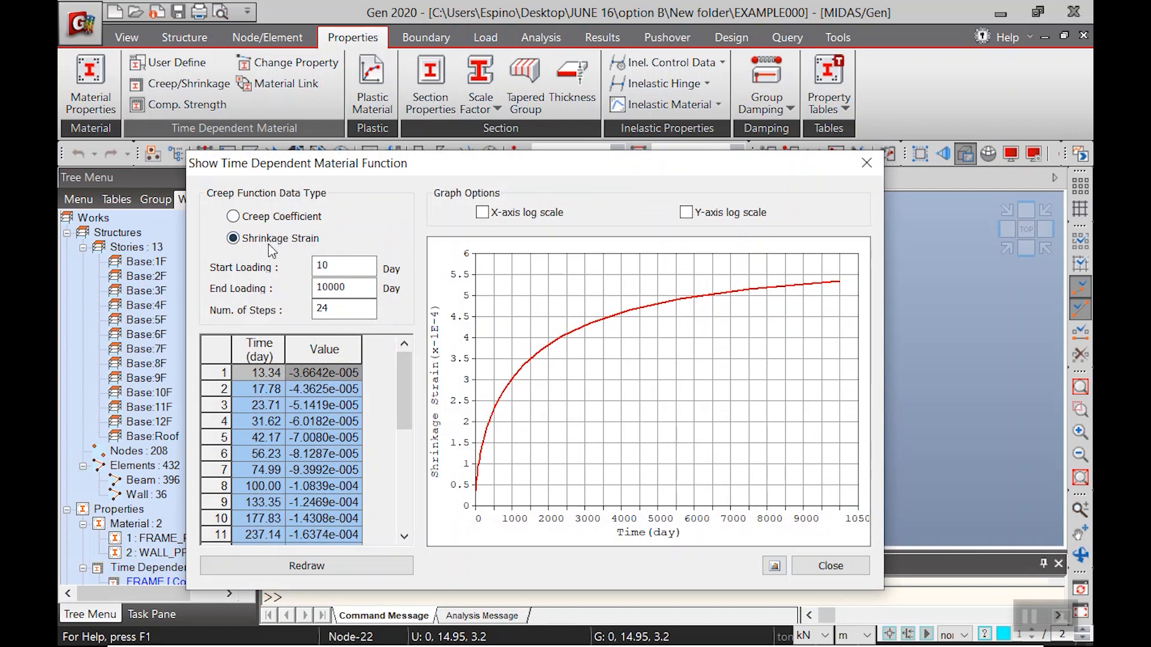
pyautogui.click(265, 221)
pyautogui.click(268, 240)
pyautogui.click(281, 222)
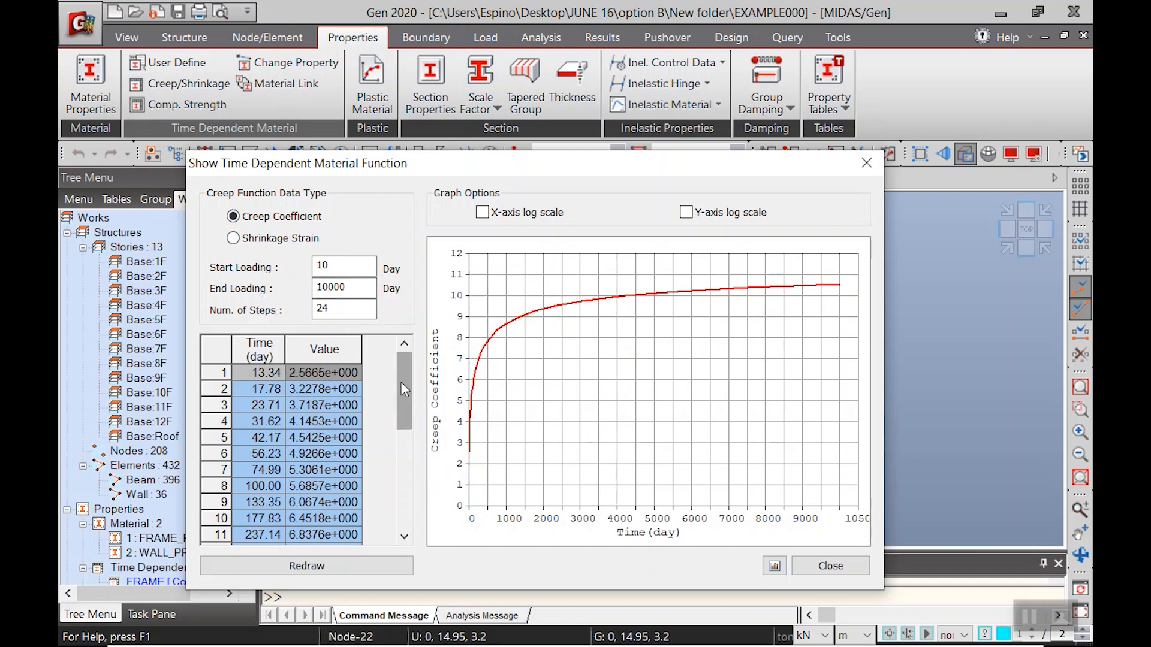
pyautogui.moveTo(401, 383); pyautogui.dragTo(399, 474)
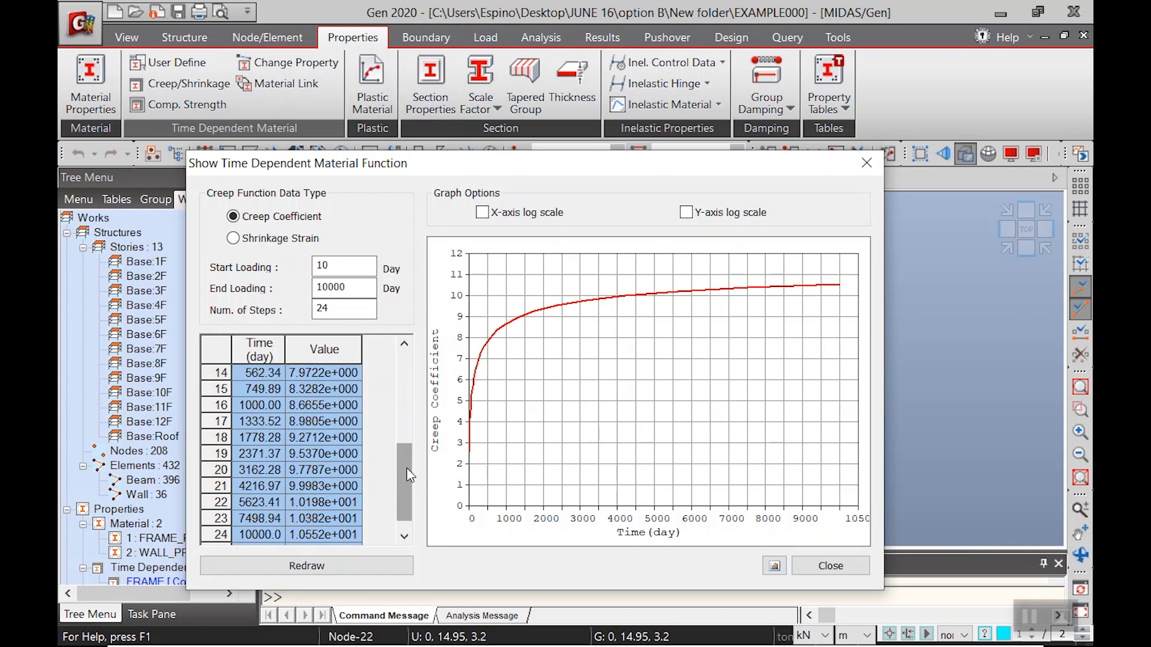
pyautogui.click(775, 567)
pyautogui.click(646, 398)
pyautogui.click(283, 241)
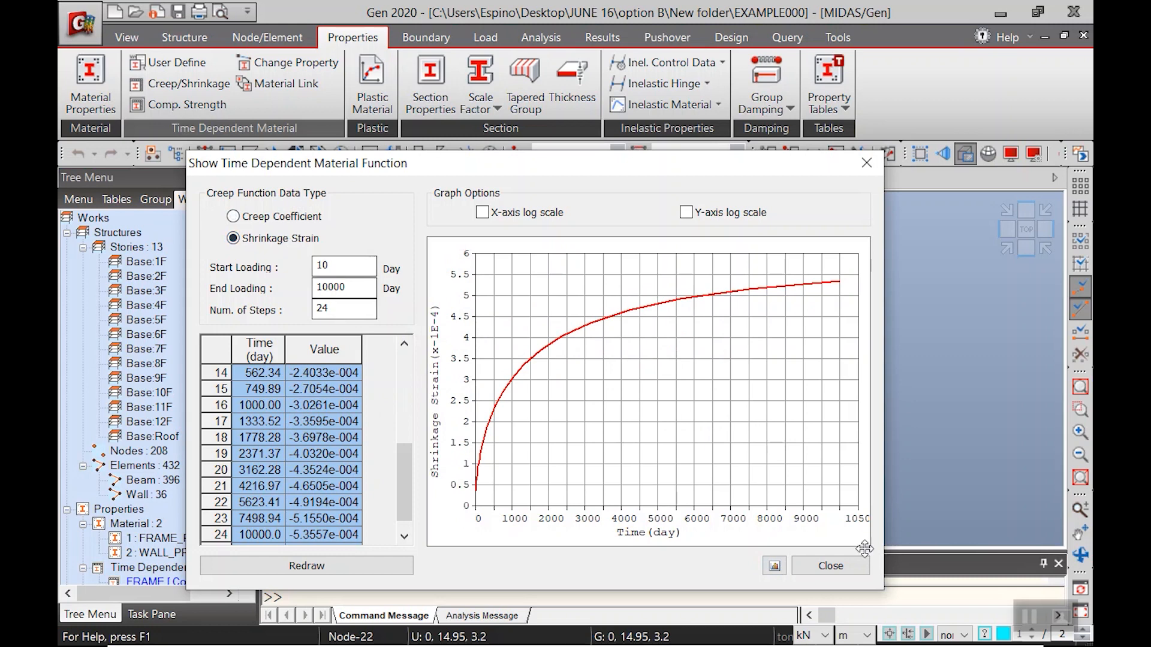
pyautogui.click(831, 566)
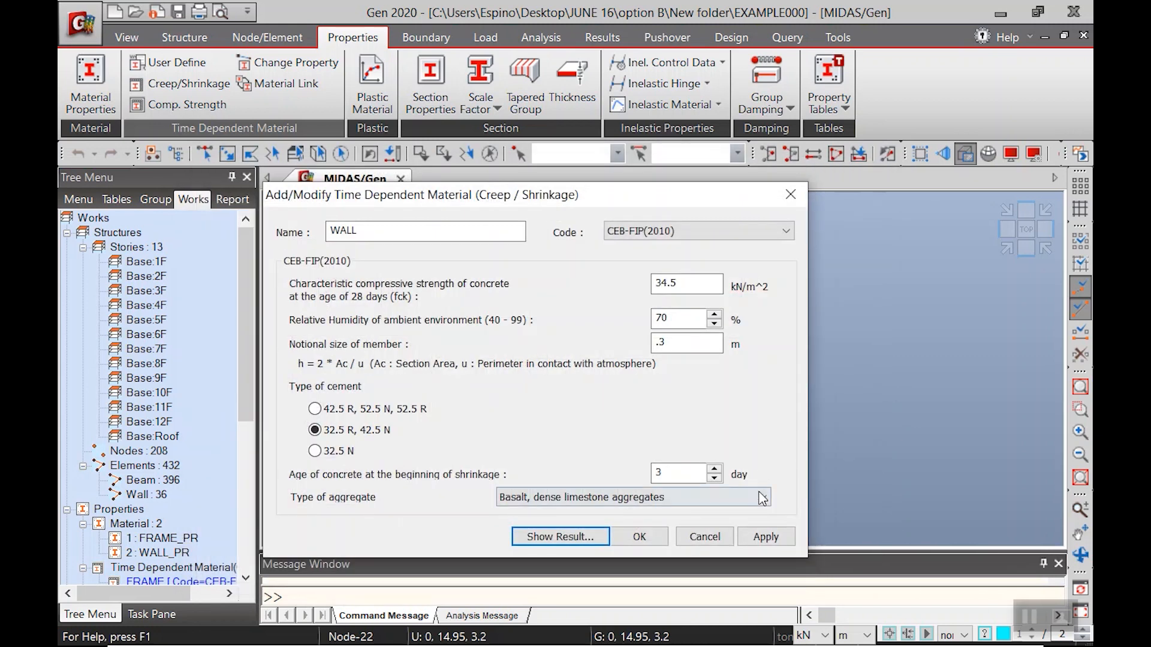
# Step: Confirm the WALL creep/shrinkage material and locate both time dependent materials in the works tree
pyautogui.click(641, 536)
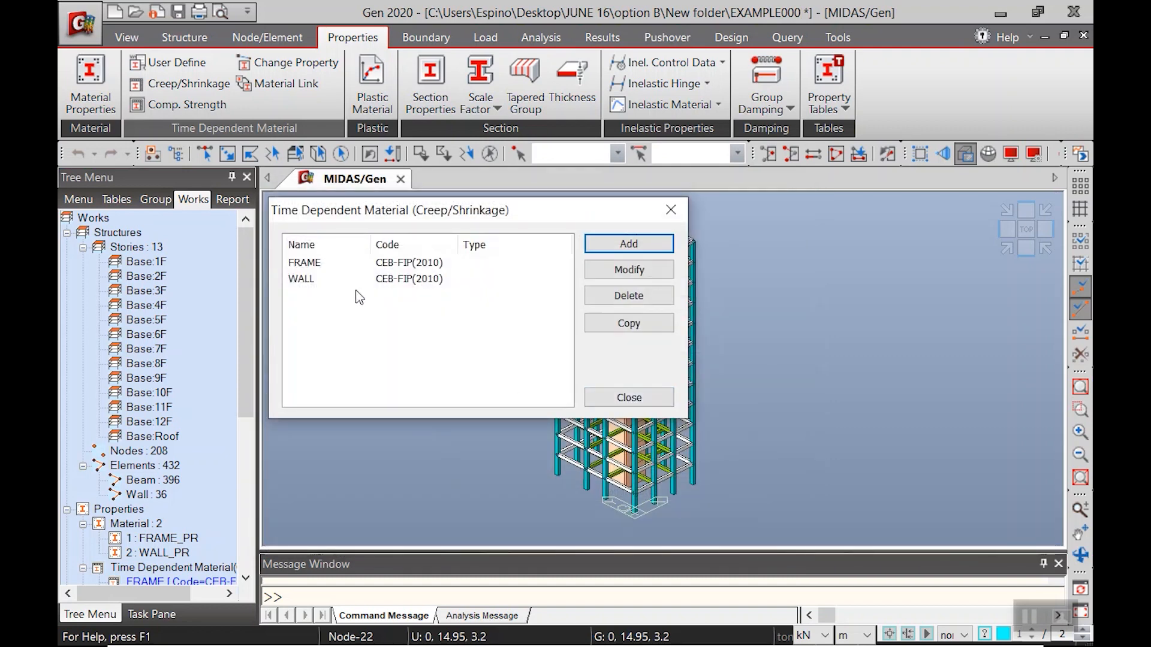
pyautogui.click(629, 398)
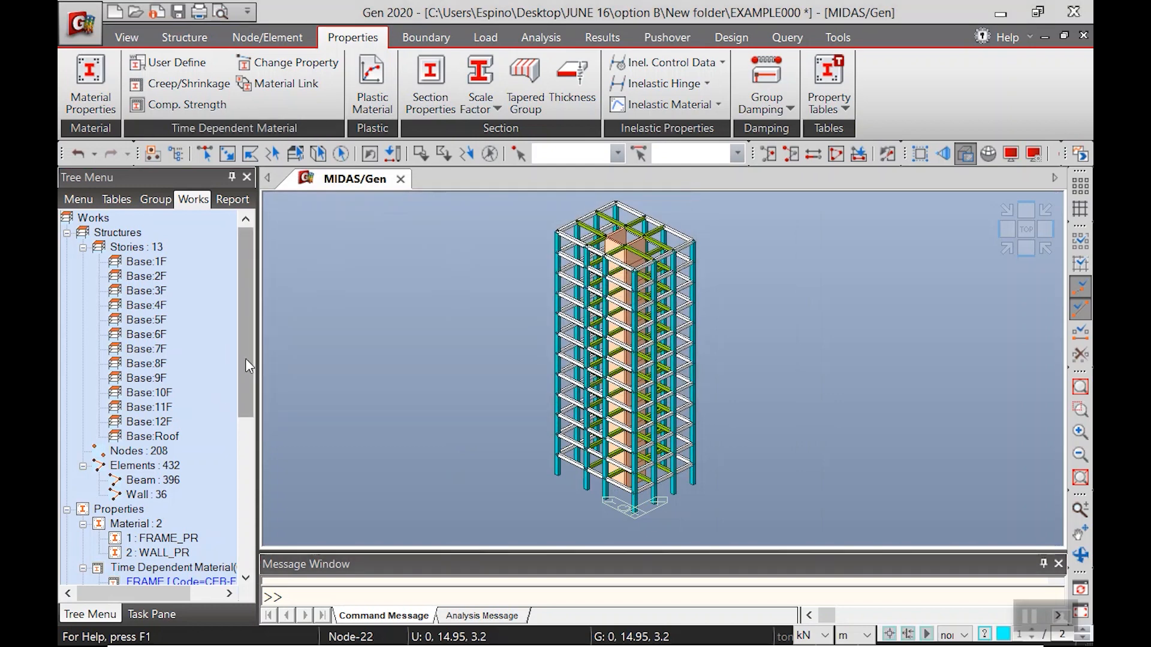
pyautogui.moveTo(246, 358); pyautogui.dragTo(249, 401)
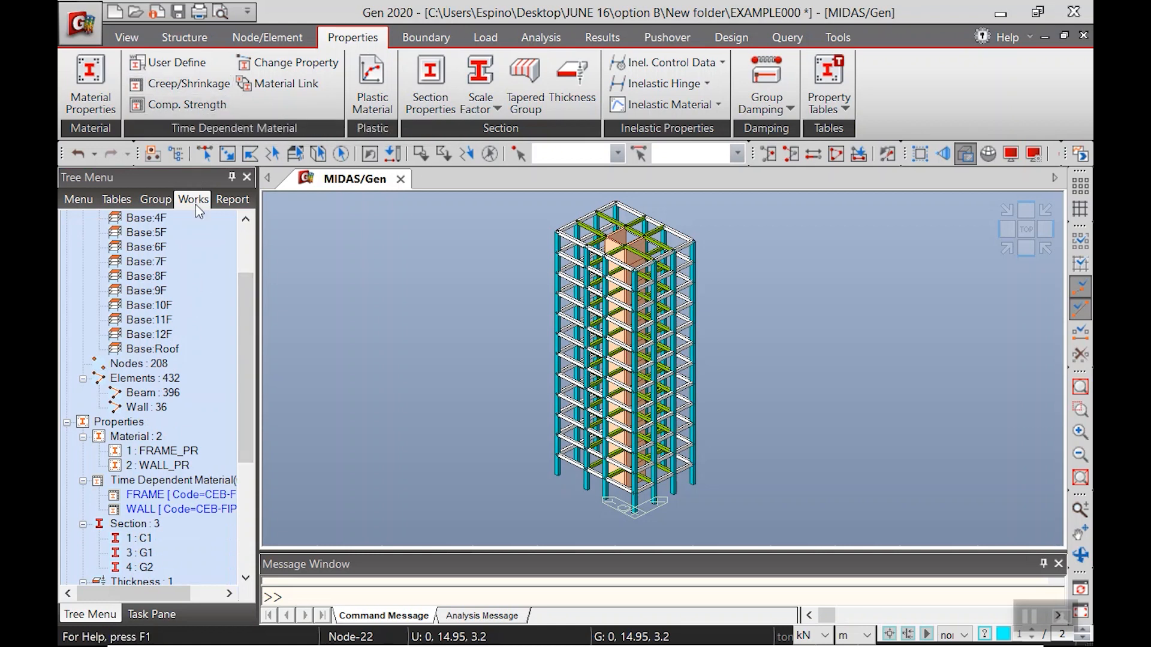
# Step: Start a time dependent compressive strength material named COMPRESSIVE with strength development by the CEB-FIP(2010) code
pyautogui.click(172, 112)
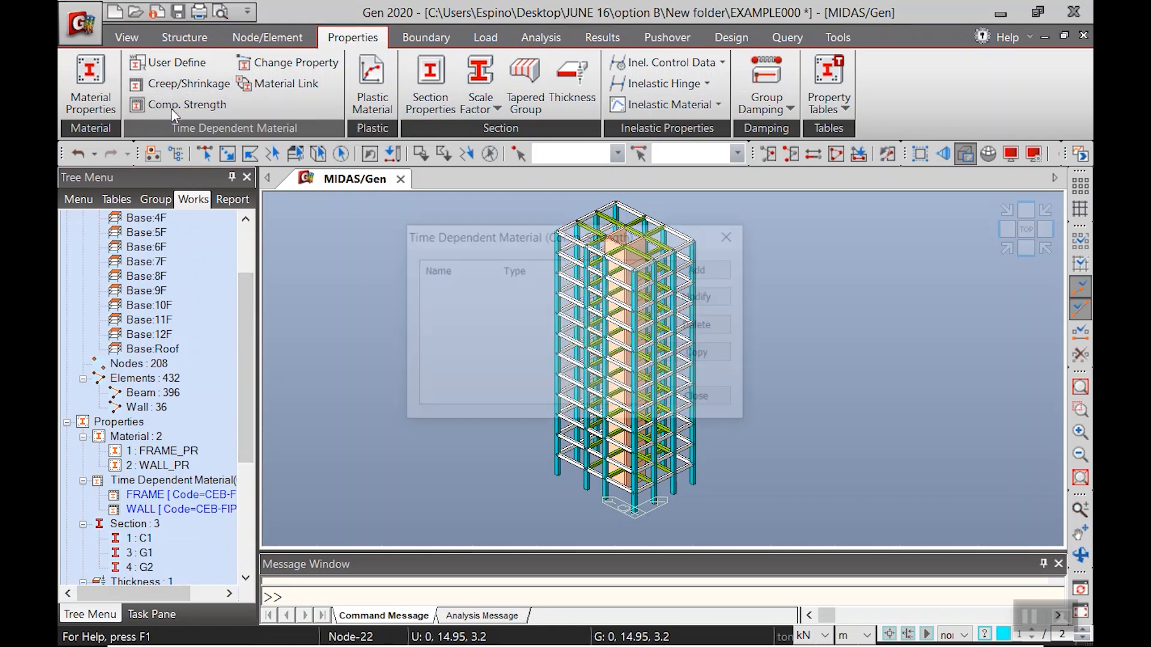
pyautogui.moveTo(475, 223); pyautogui.dragTo(344, 204)
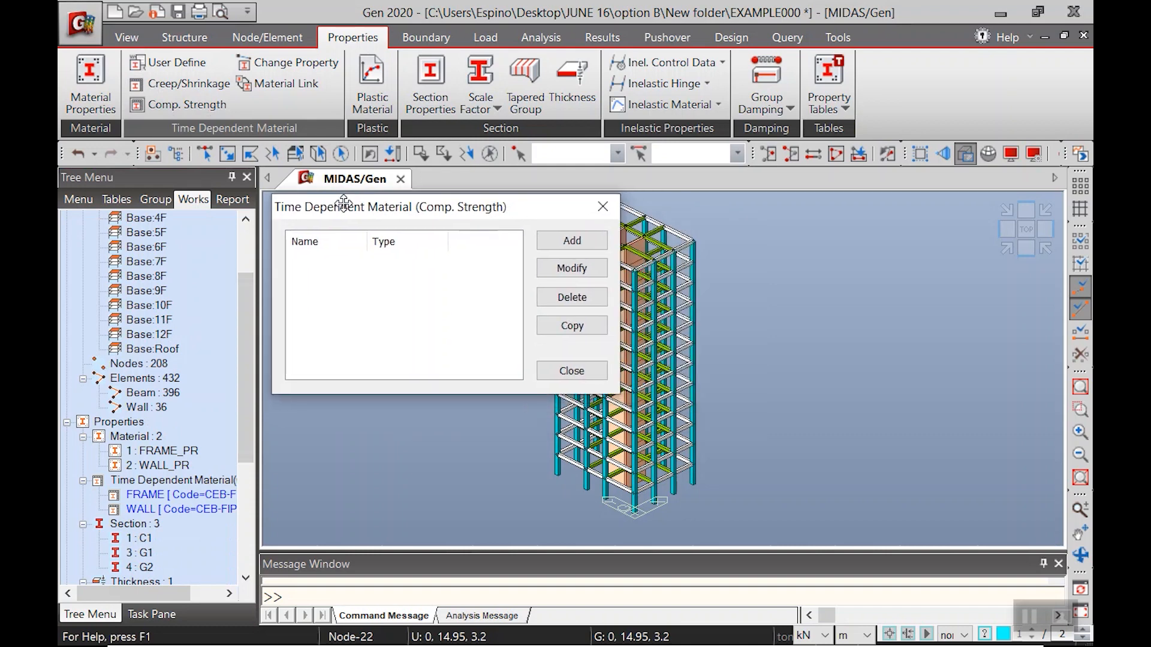
pyautogui.click(579, 242)
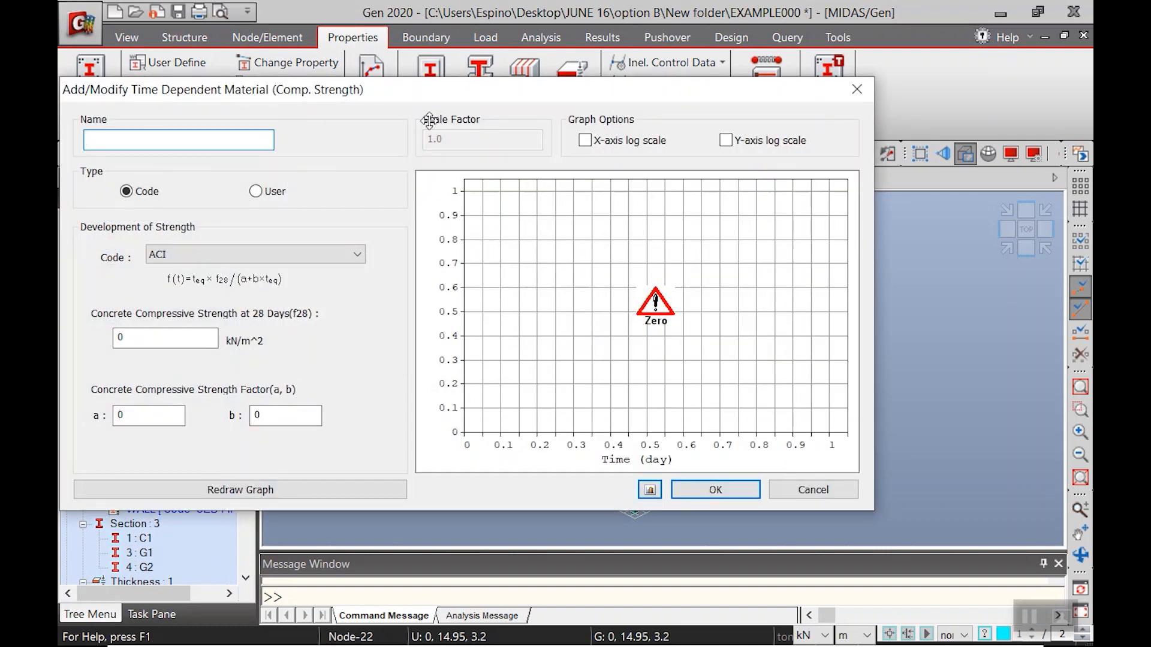
pyautogui.moveTo(415, 97); pyautogui.dragTo(637, 109)
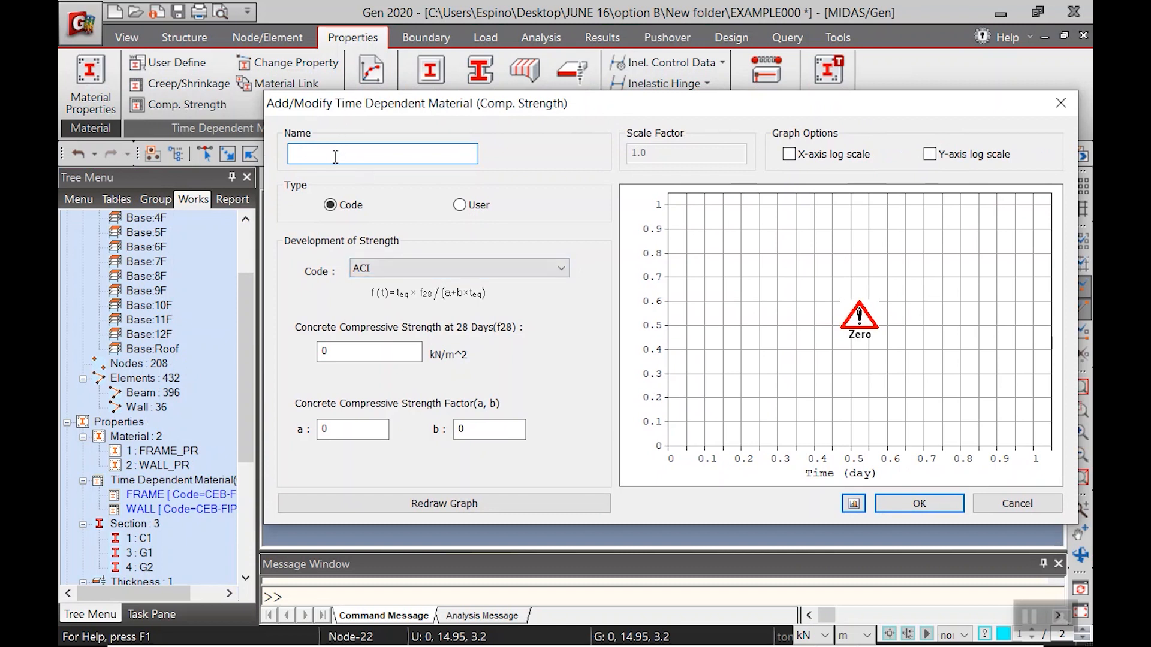
pyautogui.write('COMPRESSIVE')
pyautogui.click(373, 268)
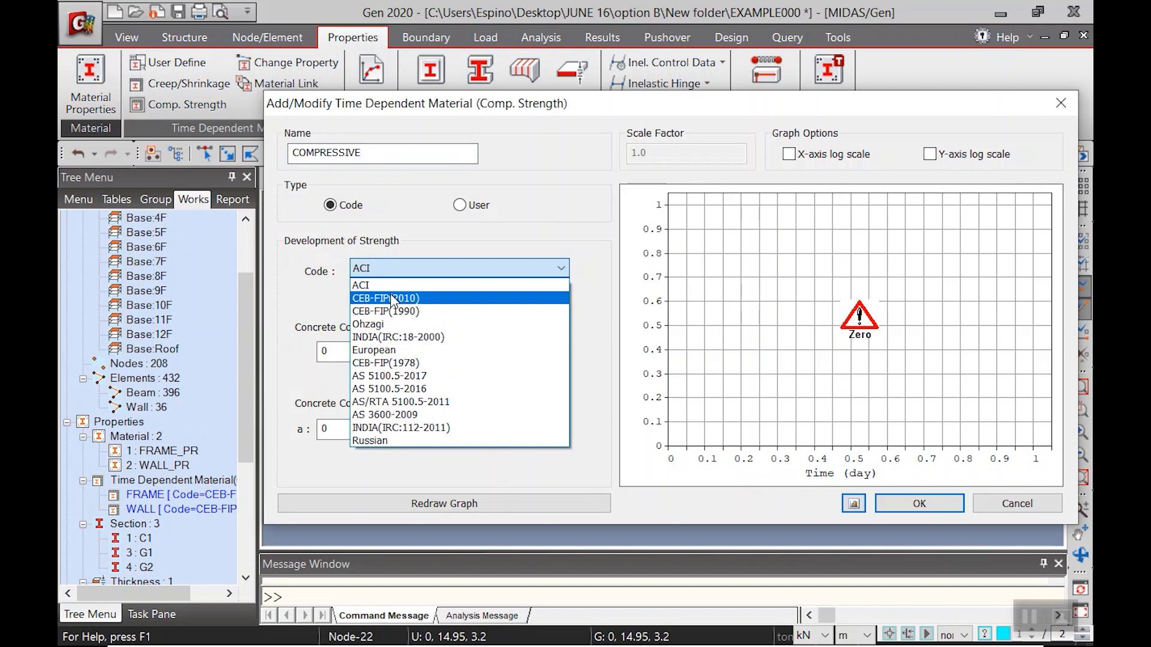
pyautogui.click(390, 298)
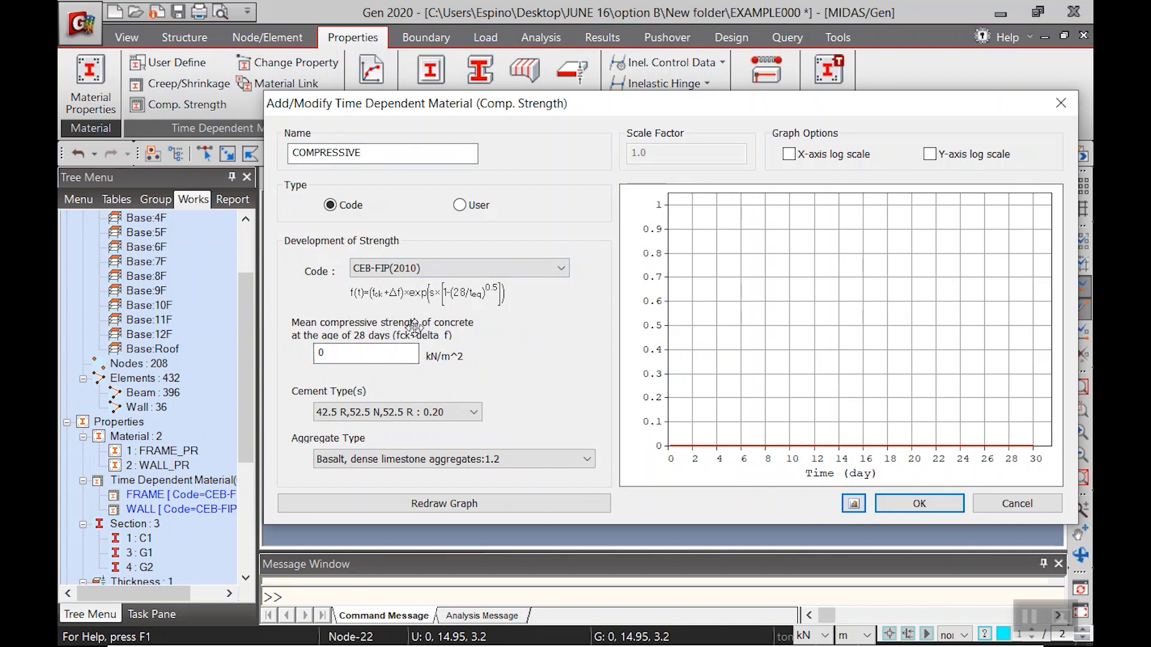
# Step: Set COMPRESSIVE's mean 28-day strength to 34.5+8 kN/m^2 and cement type to 32.5 R,42.5 N : 0.25, redraw its graph and save it
pyautogui.doubleClick(343, 351)
pyautogui.write('34.5+')
pyautogui.write('8')
pyautogui.click(397, 411)
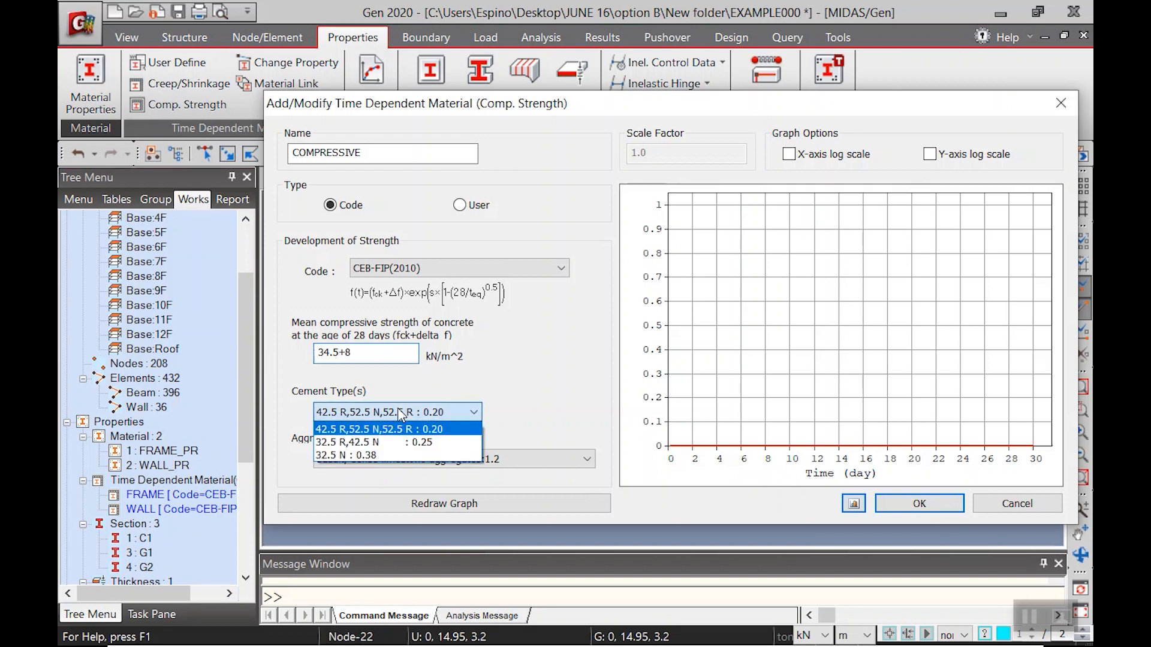
pyautogui.click(375, 444)
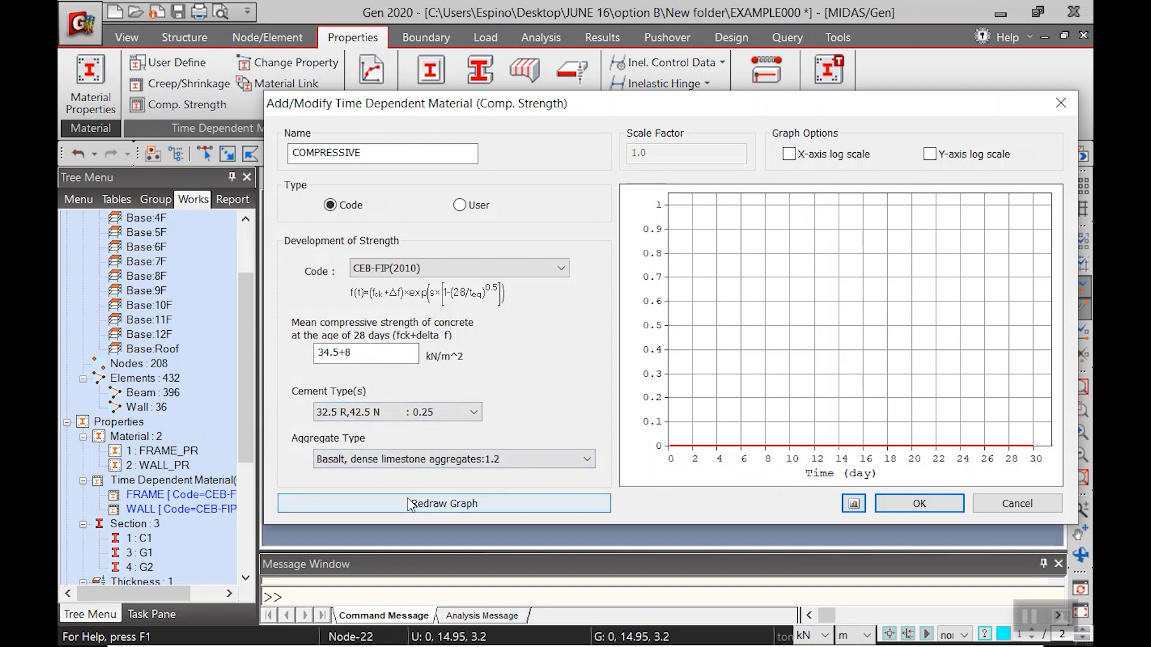
pyautogui.click(422, 510)
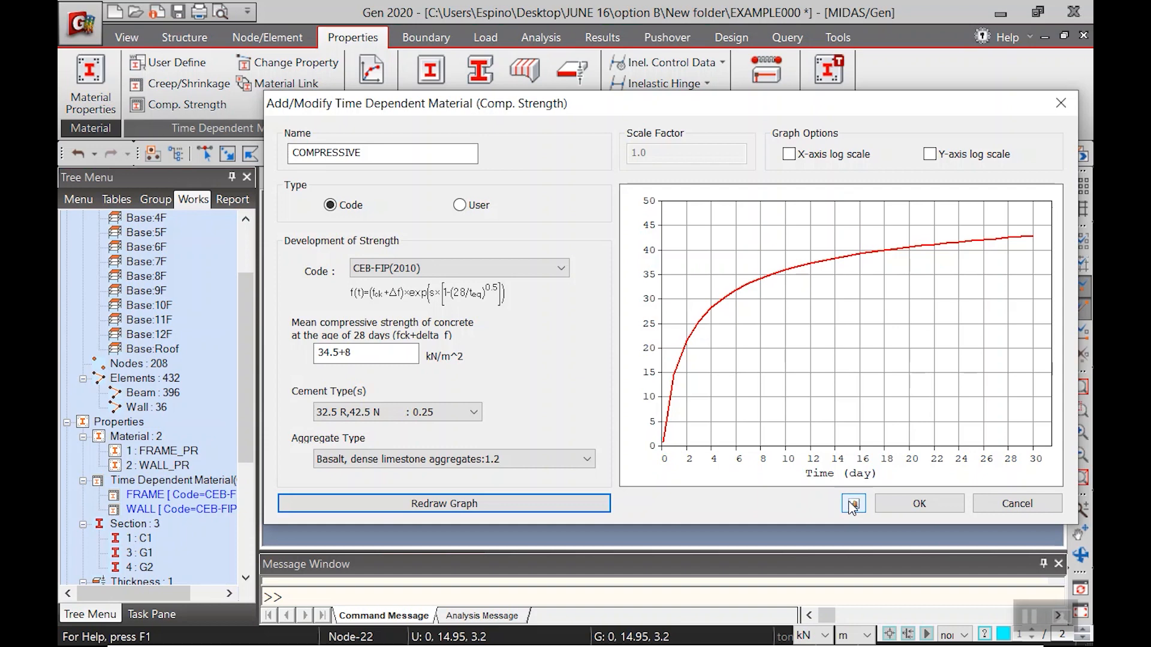
pyautogui.click(904, 506)
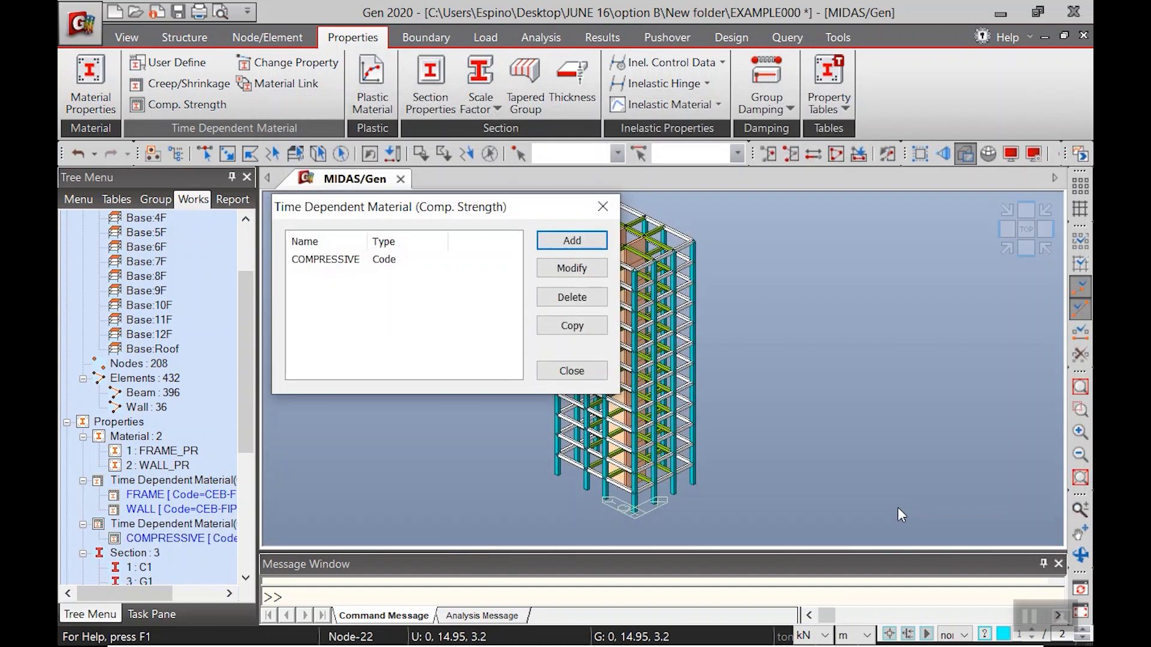
pyautogui.click(571, 372)
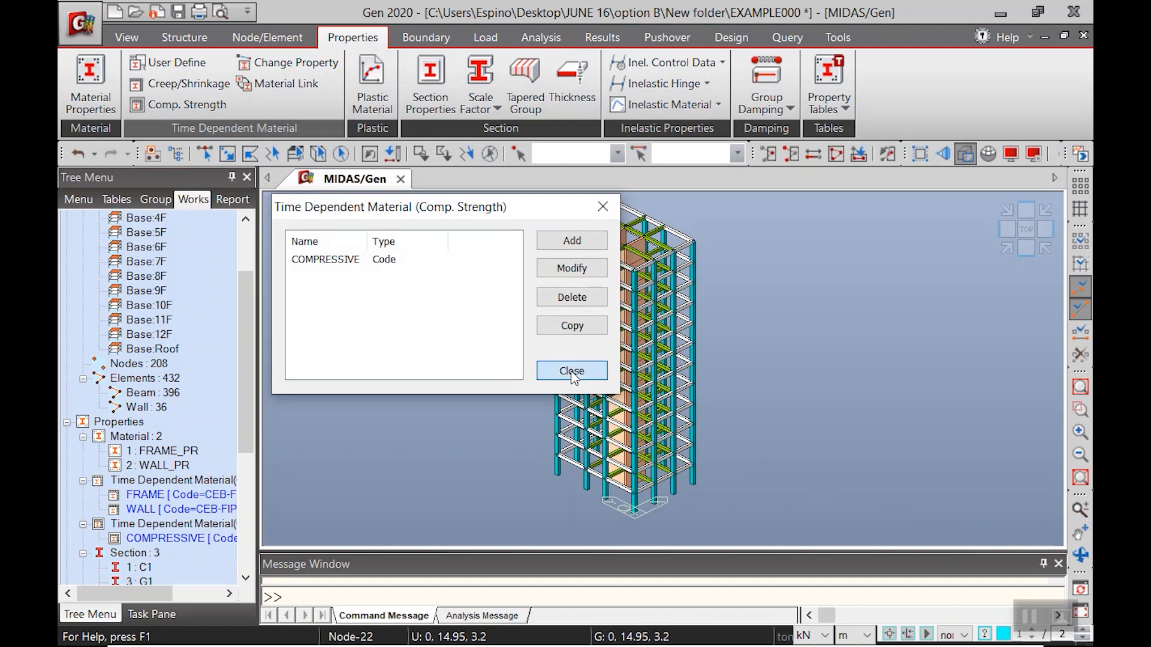
# Step: Apply an auto-calculated notional size of member to all elements, using code CEB-FIP(1990) with a = 0.5
pyautogui.click(288, 63)
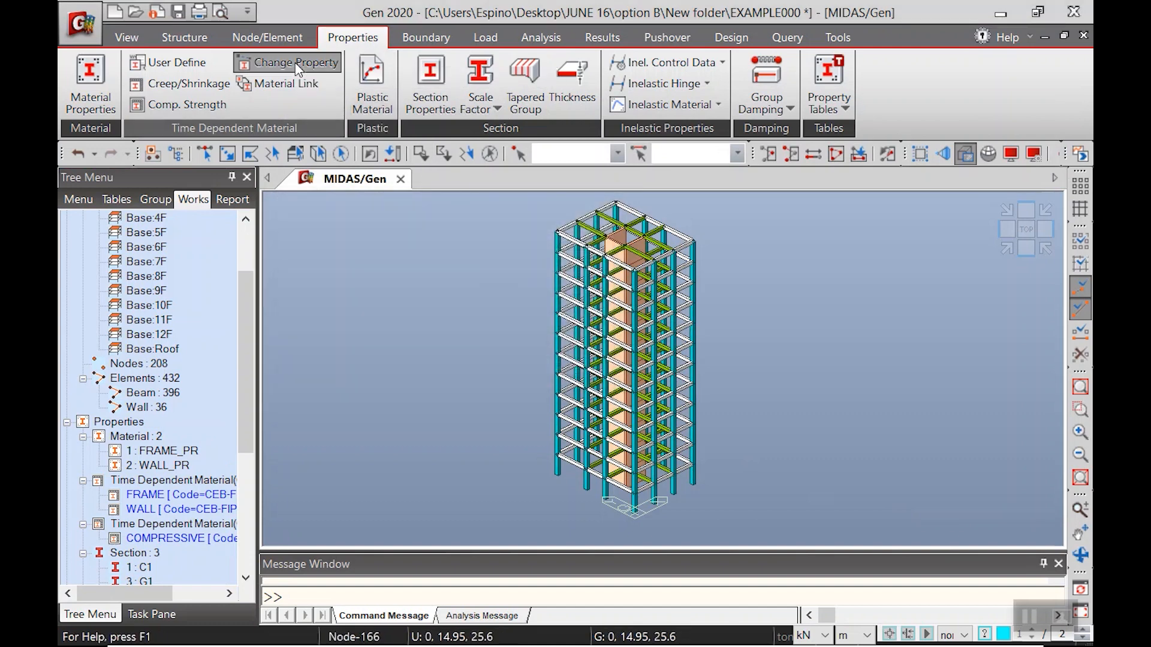
pyautogui.moveTo(258, 240); pyautogui.dragTo(316, 243)
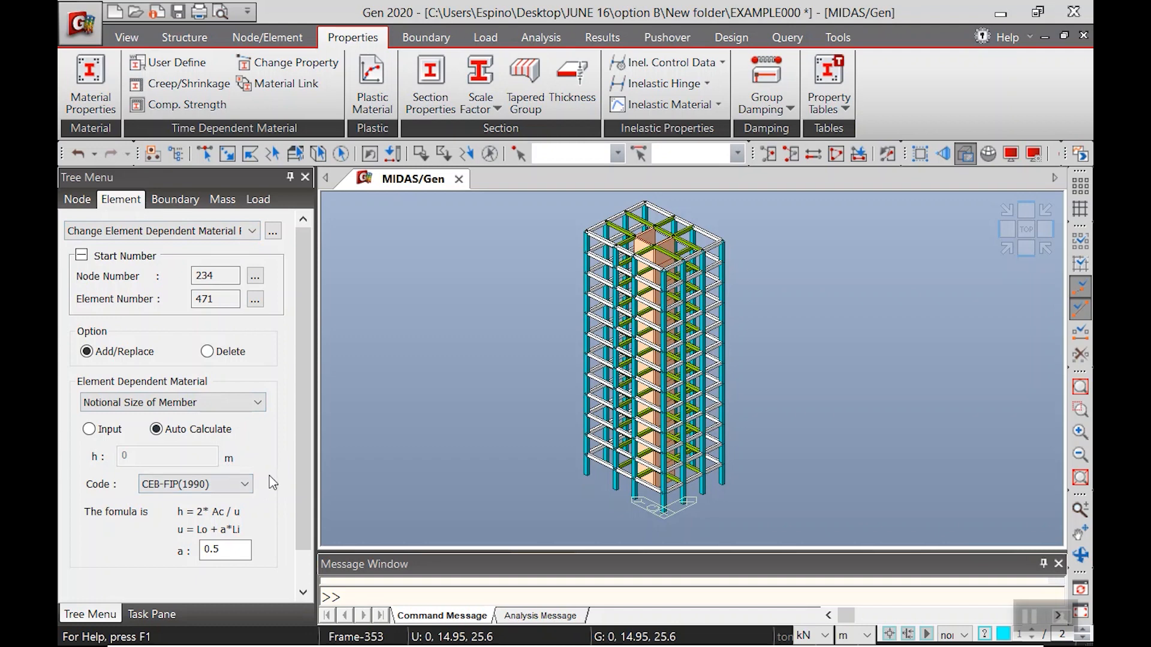
pyautogui.click(341, 154)
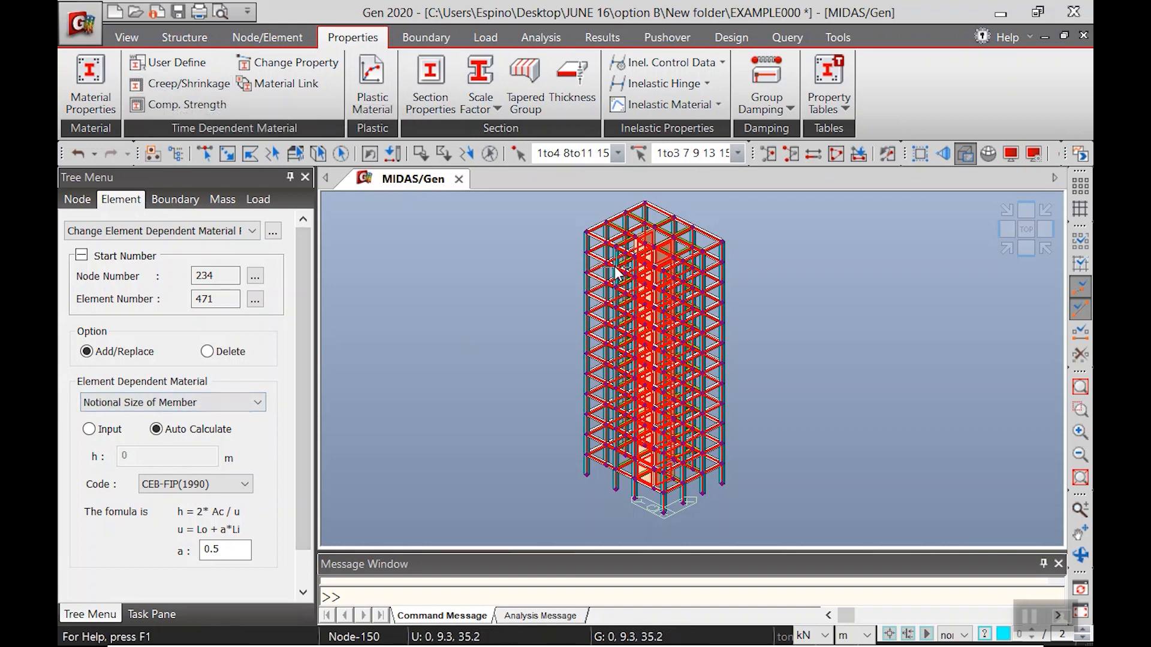
pyautogui.scroll(-2, 293, 447)
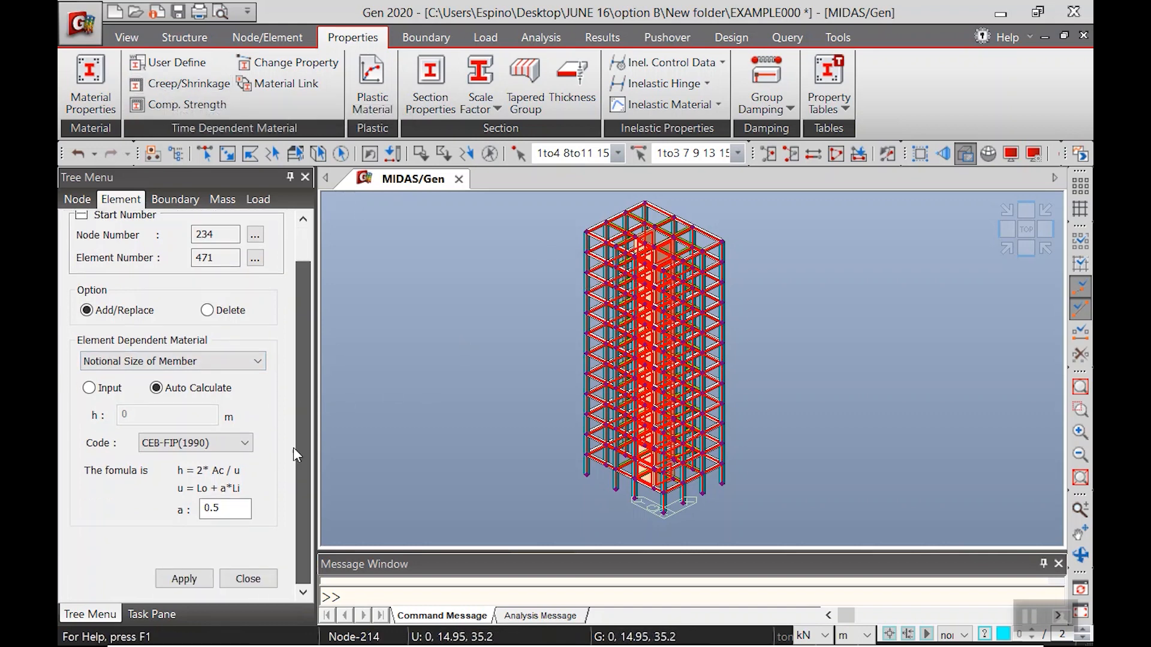
pyautogui.click(185, 578)
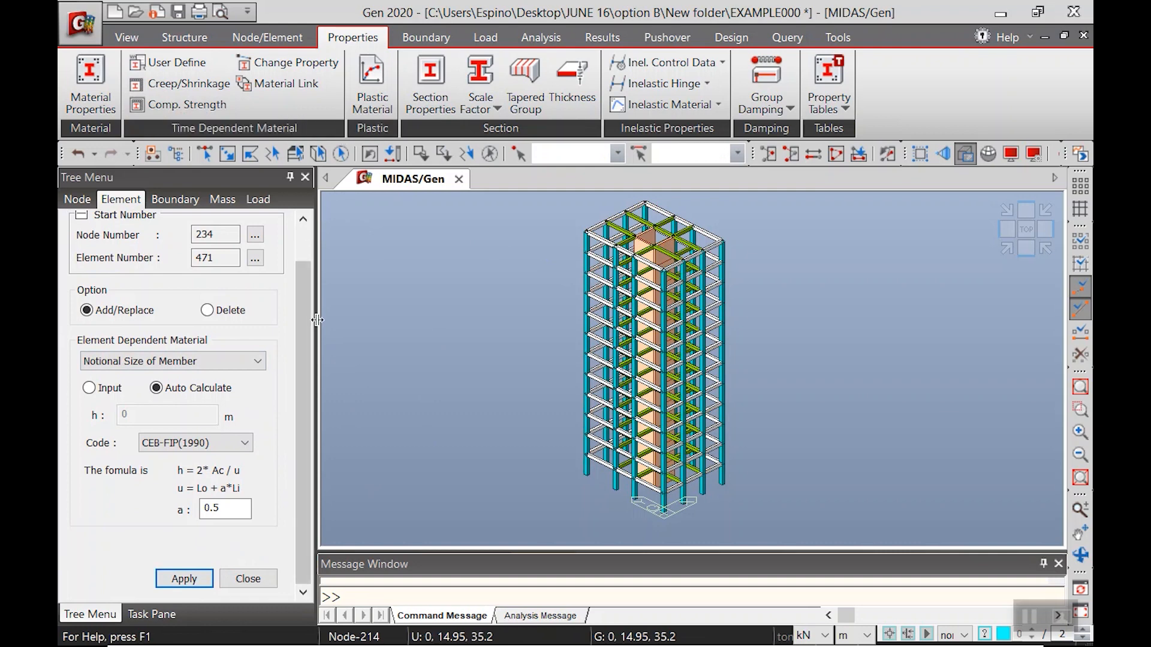
# Step: Review the notional sizes assigned to the elements in the Element Dependent Material Property table, and close the table
pyautogui.scroll(2, 286, 232)
pyautogui.click(273, 231)
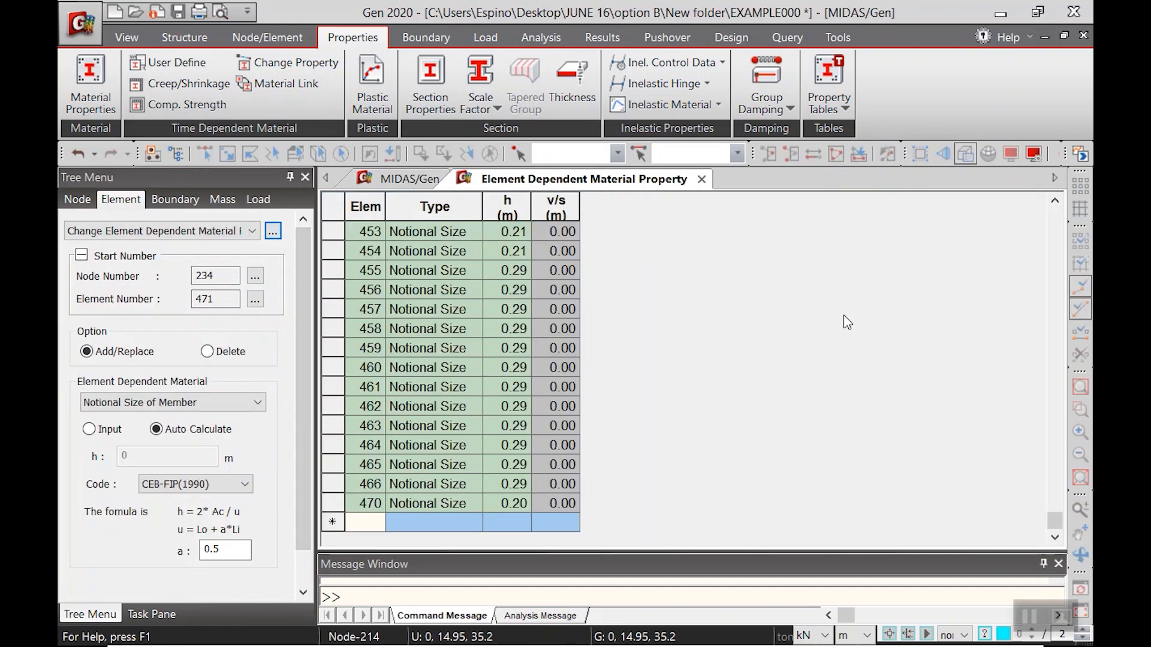
pyautogui.scroll(15, 400, 271)
pyautogui.moveTo(1055, 487); pyautogui.dragTo(1053, 227)
pyautogui.scroll(-6, 522, 321)
pyautogui.scroll(-12, 521, 322)
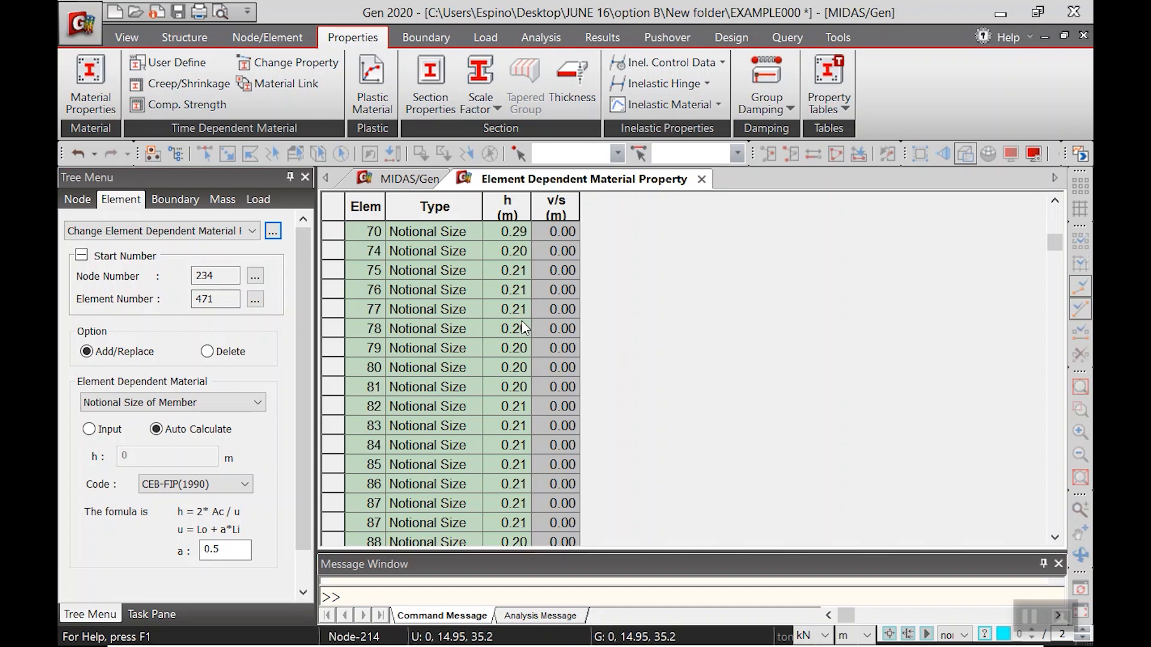
pyautogui.click(702, 179)
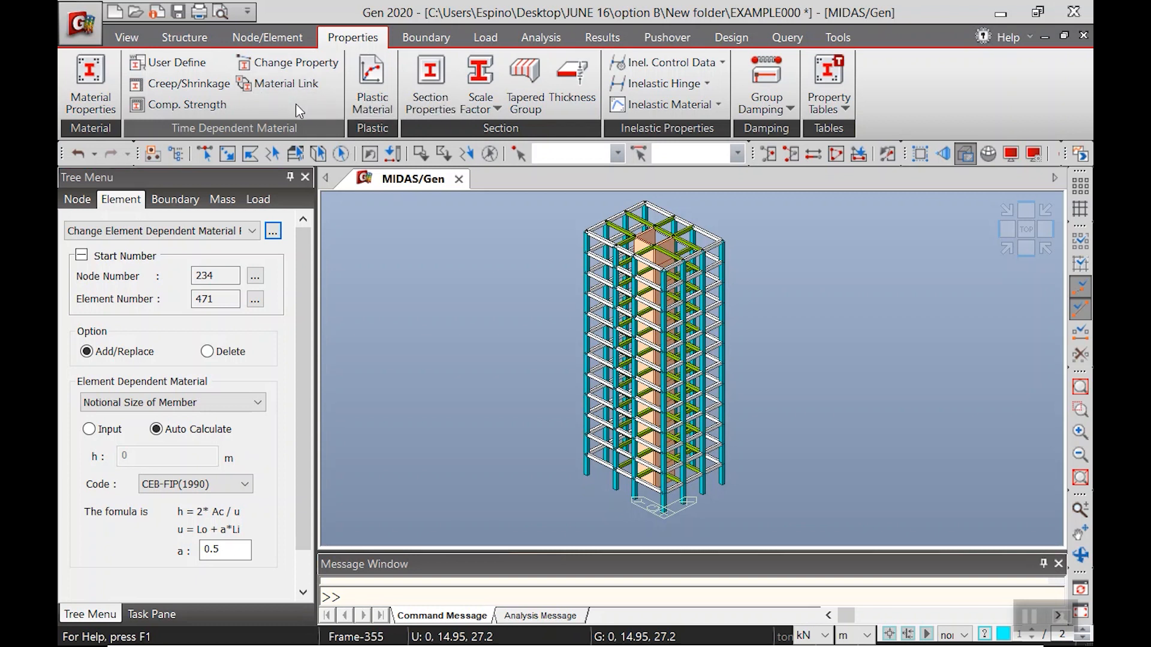
pyautogui.click(281, 84)
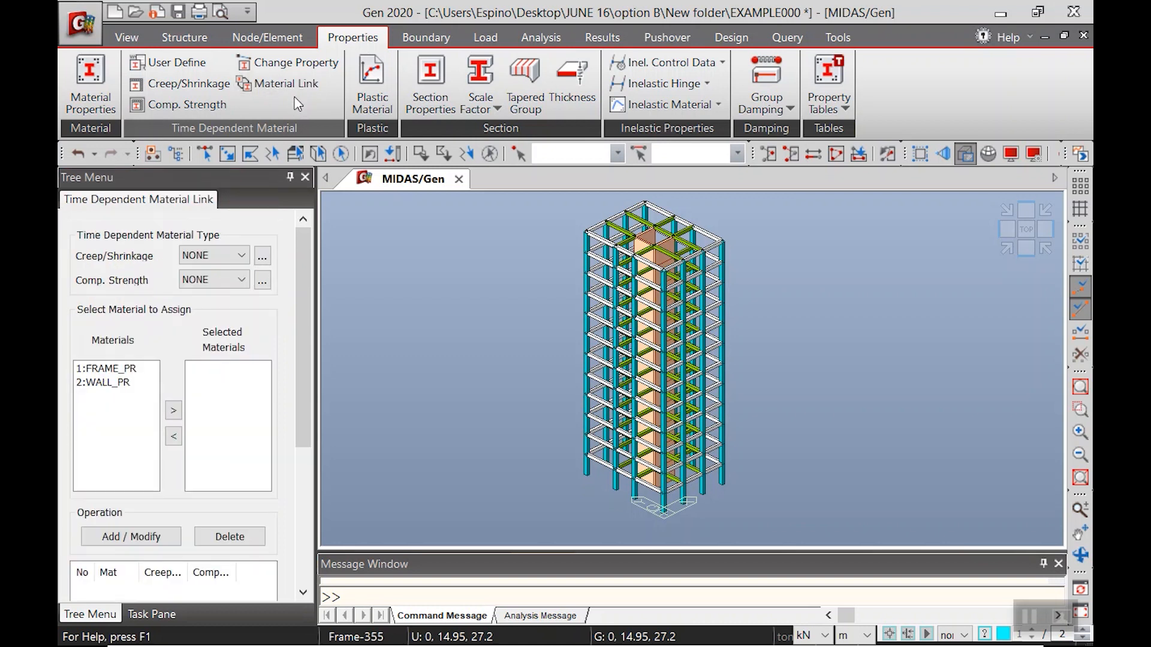
pyautogui.click(219, 256)
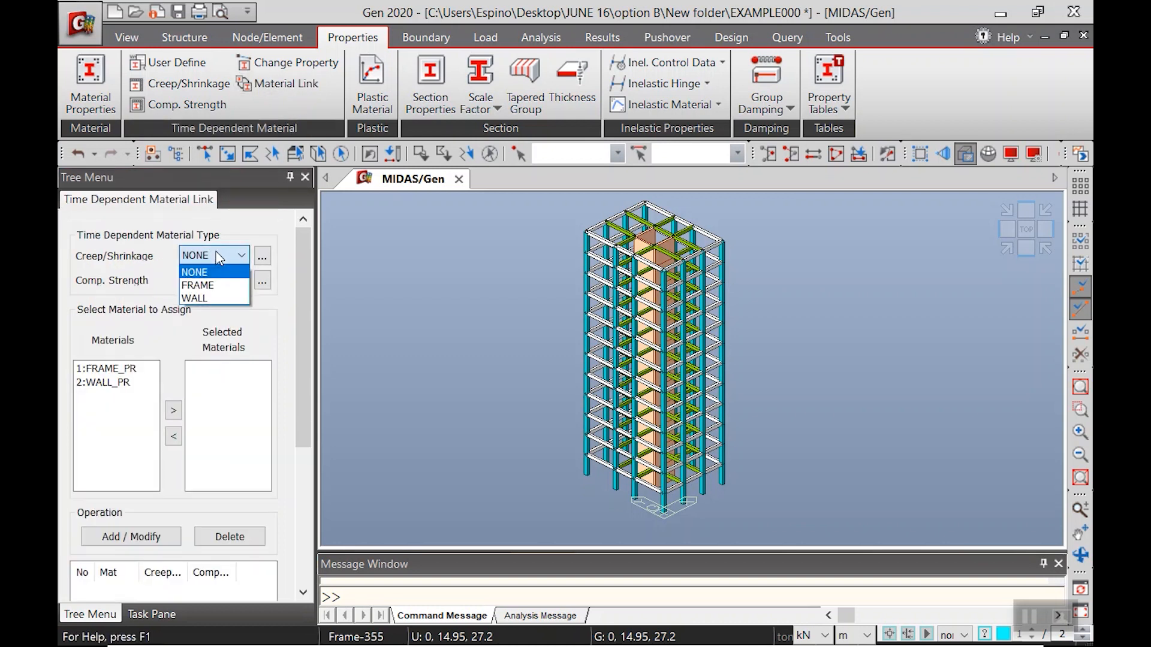
pyautogui.click(212, 286)
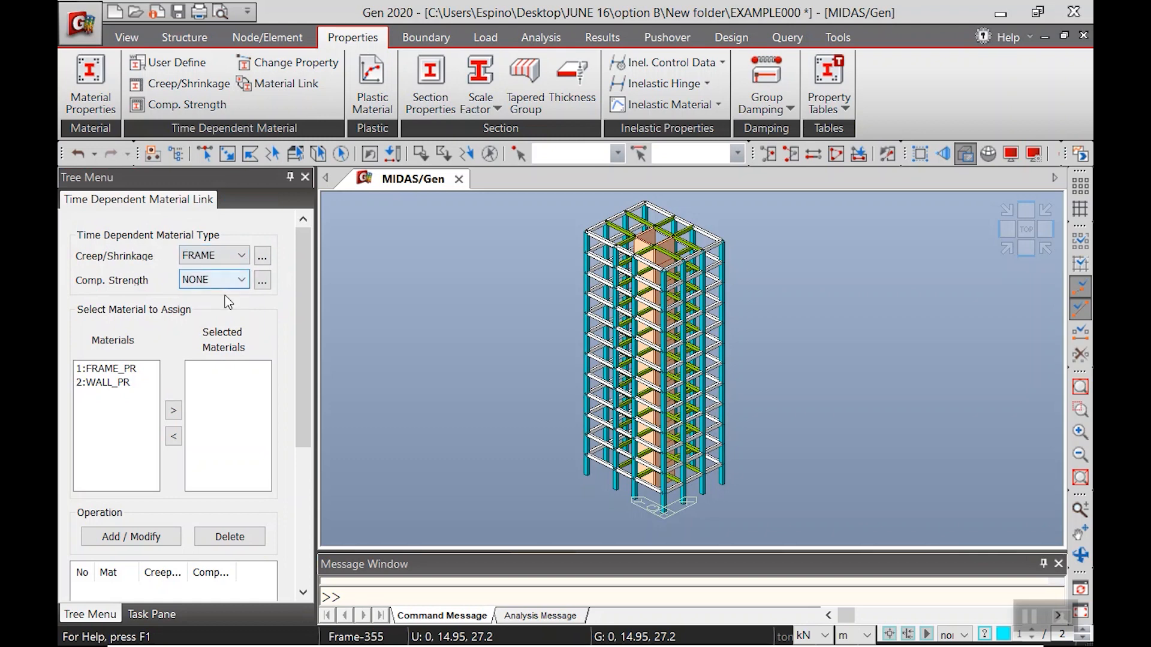
# Step: Review the FRAME creep/shrinkage settings without changes and locate the WALL and COMPRESSIVE time dependent materials in the works tree
pyautogui.click(184, 156)
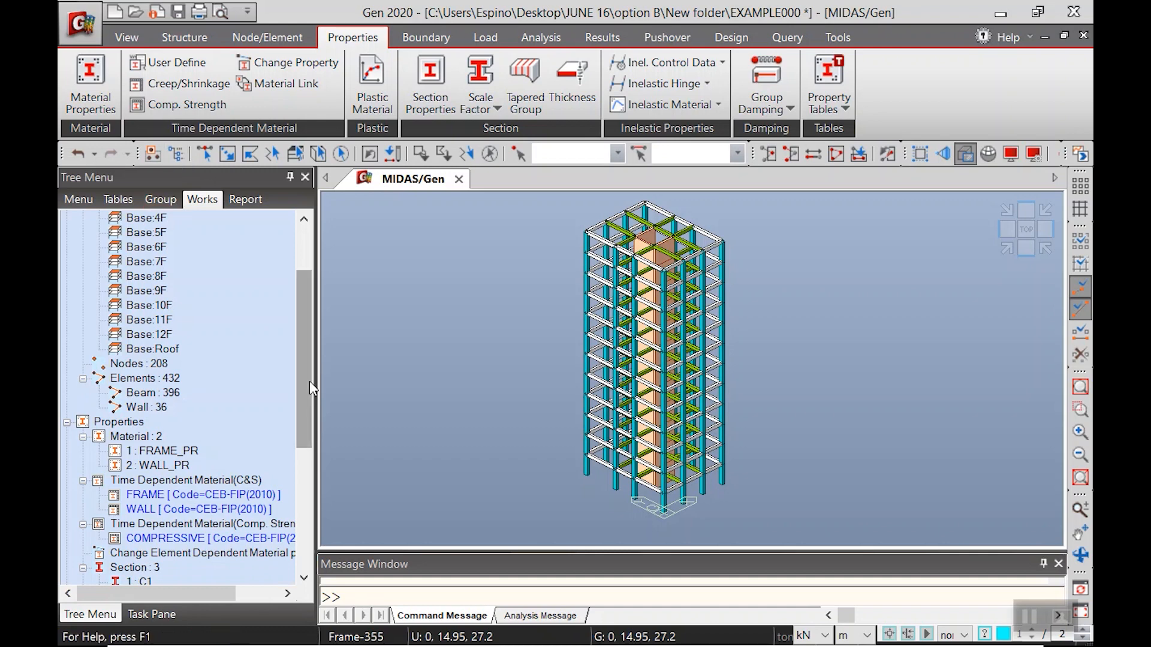
pyautogui.scroll(-3, 303, 387)
pyautogui.click(218, 393)
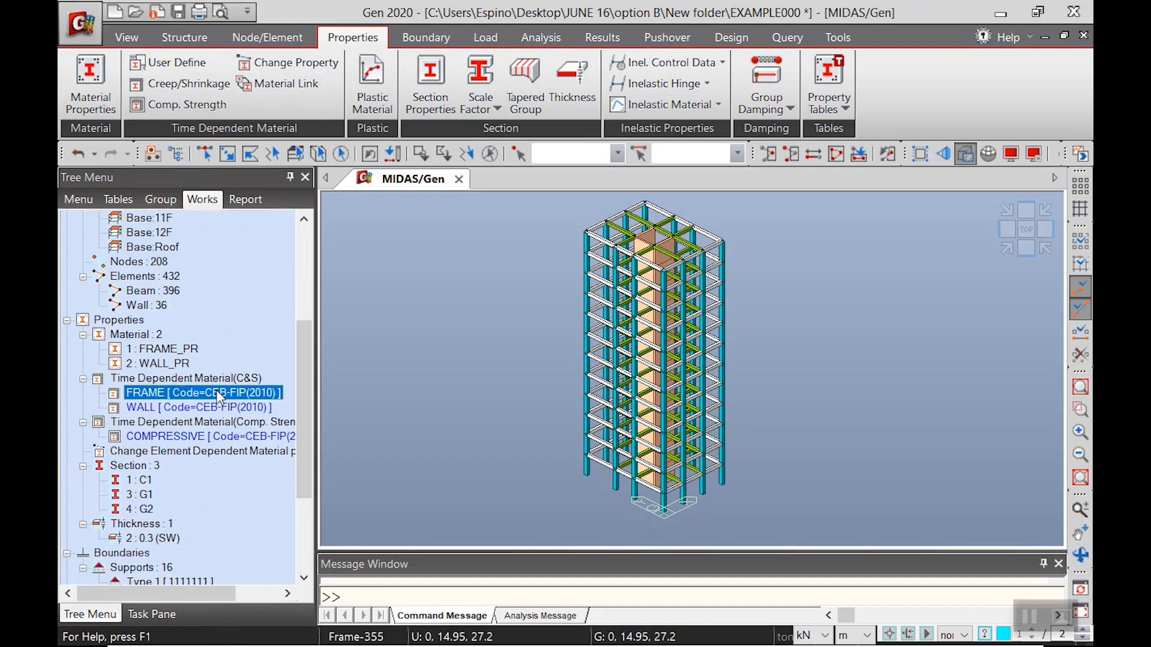
pyautogui.doubleClick(218, 393)
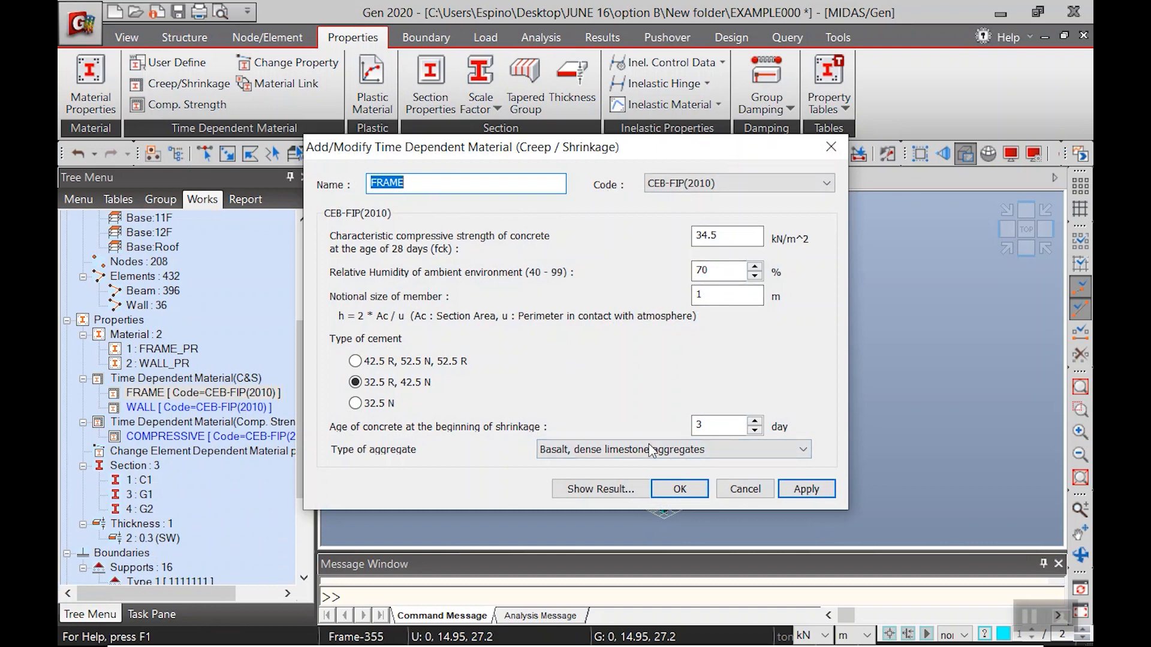
pyautogui.click(745, 488)
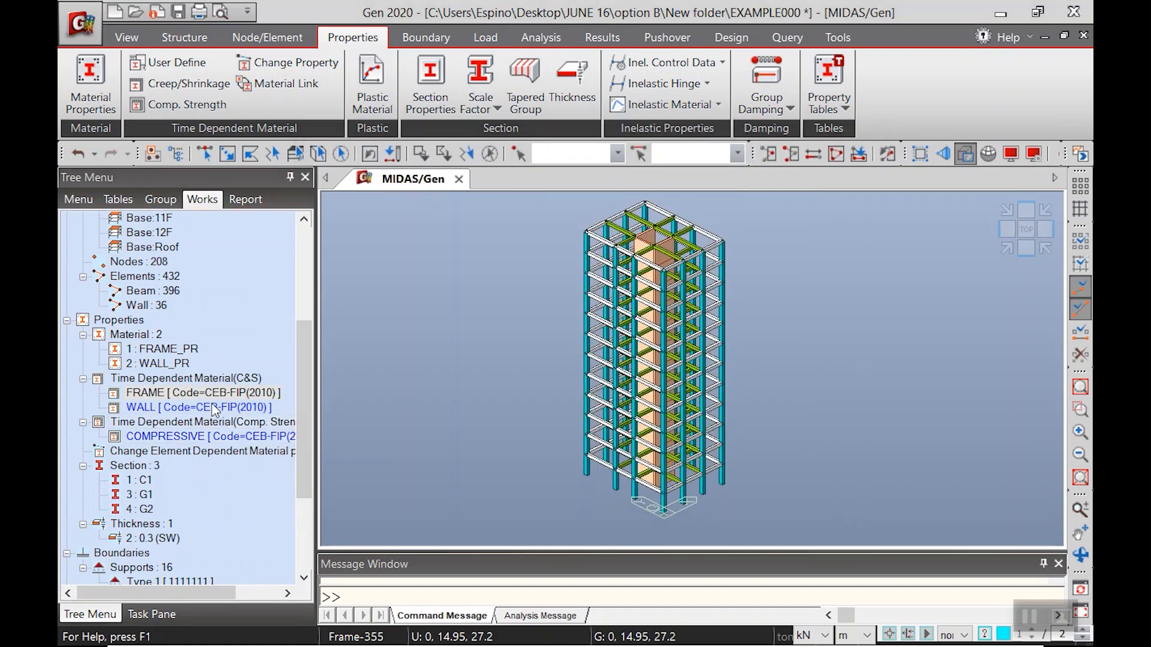
pyautogui.click(214, 410)
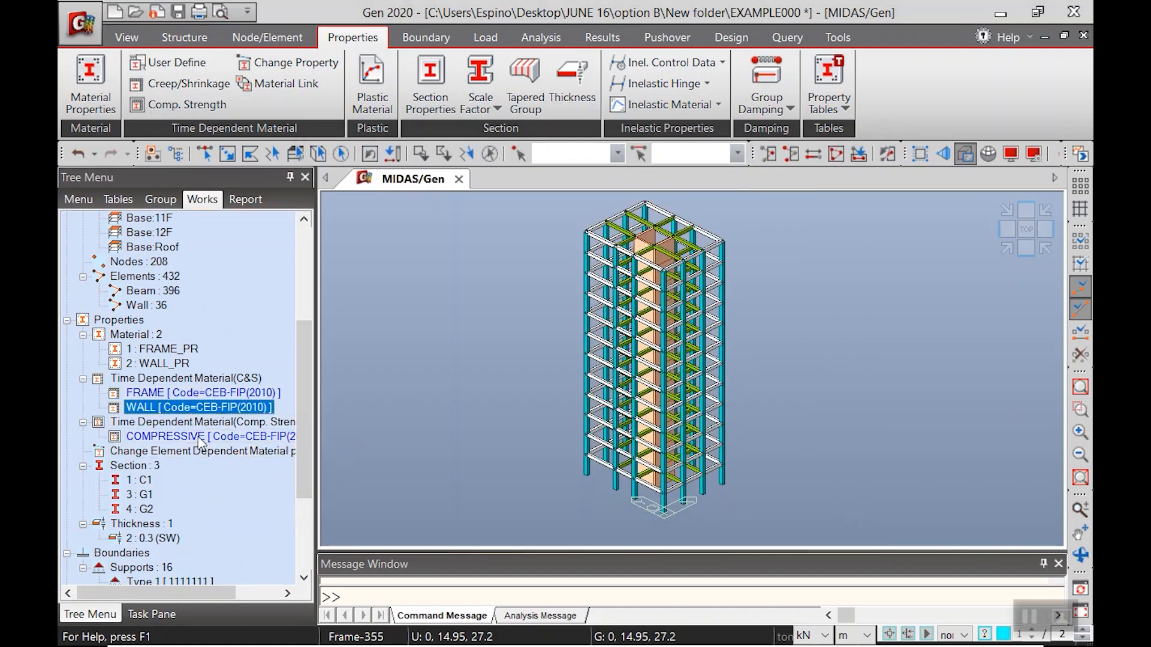
pyautogui.click(200, 438)
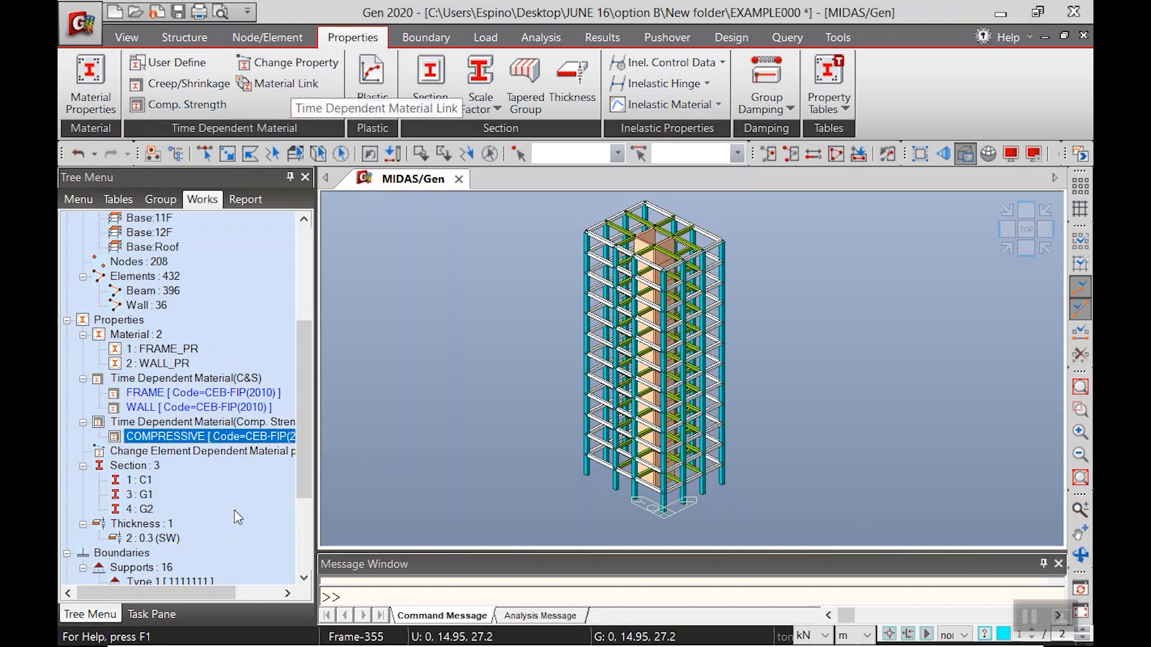
pyautogui.click(179, 409)
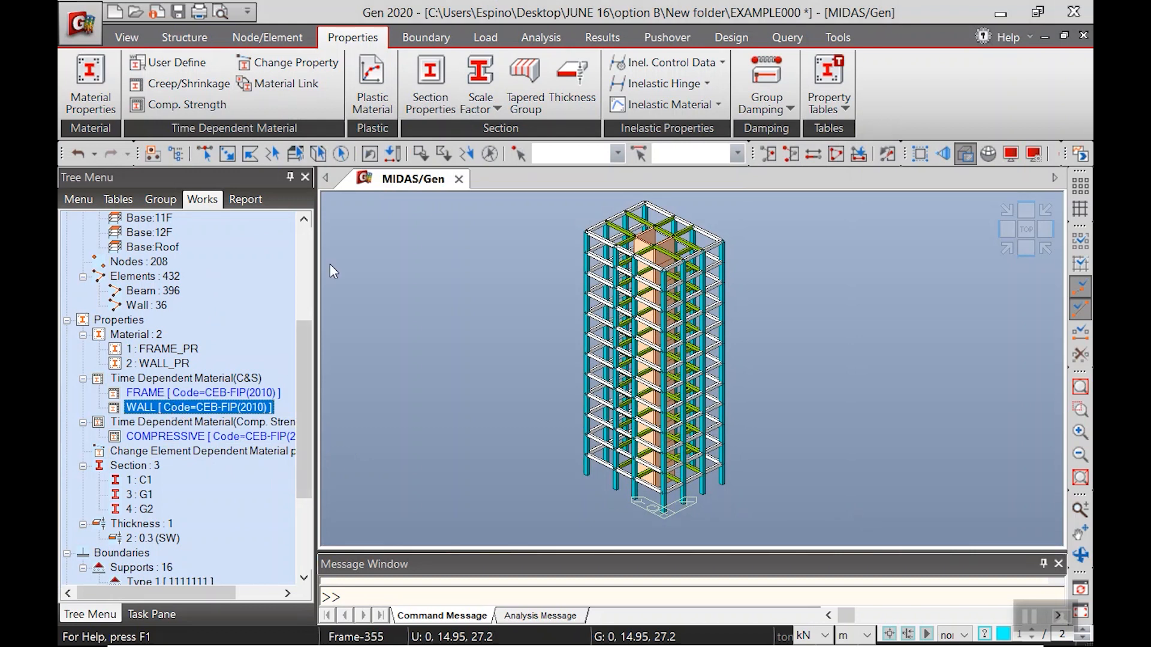
# Step: Link the FRAME creep/shrinkage and COMPRESSIVE strength materials to the 1:FRAME_PR material
pyautogui.click(300, 83)
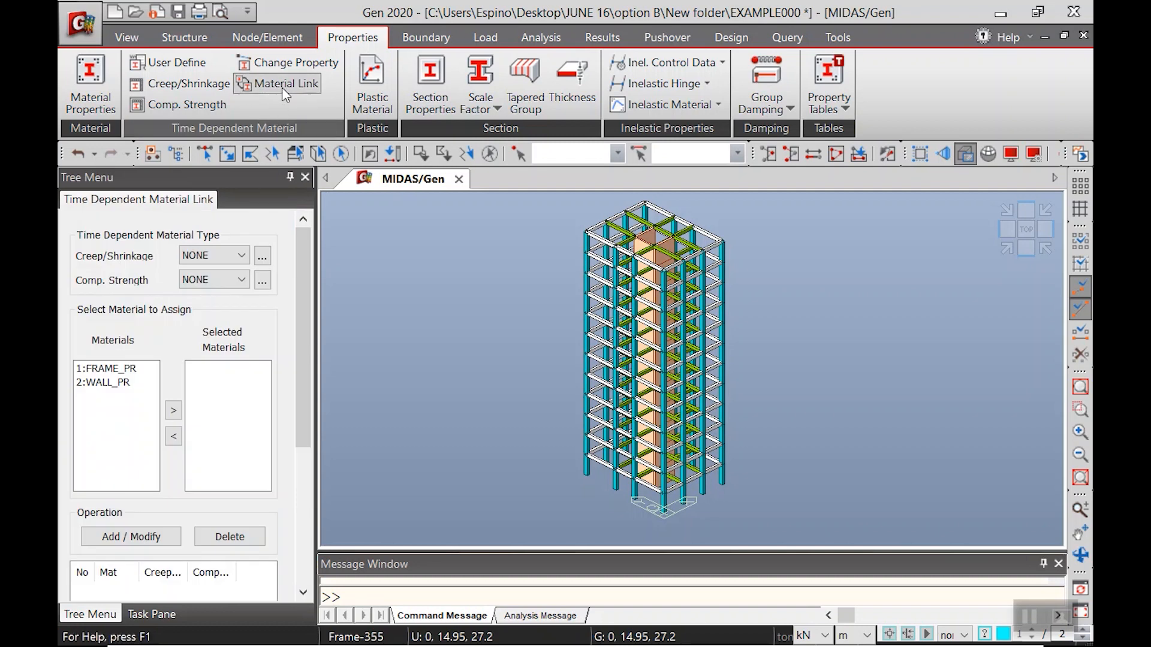
pyautogui.click(233, 256)
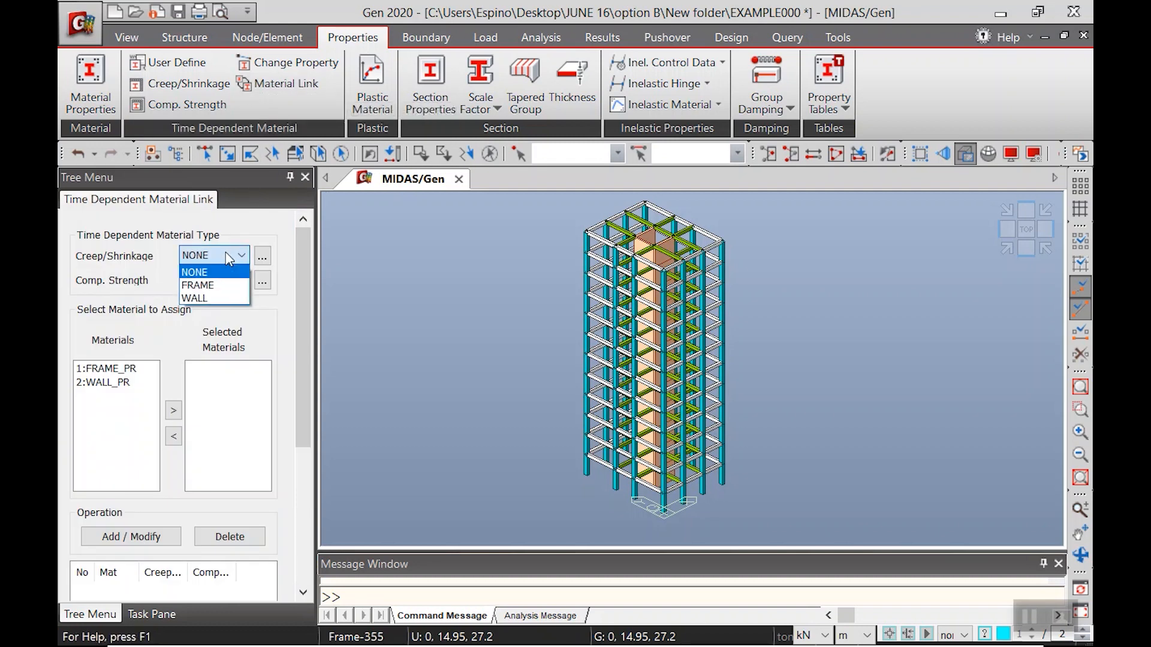
pyautogui.click(203, 287)
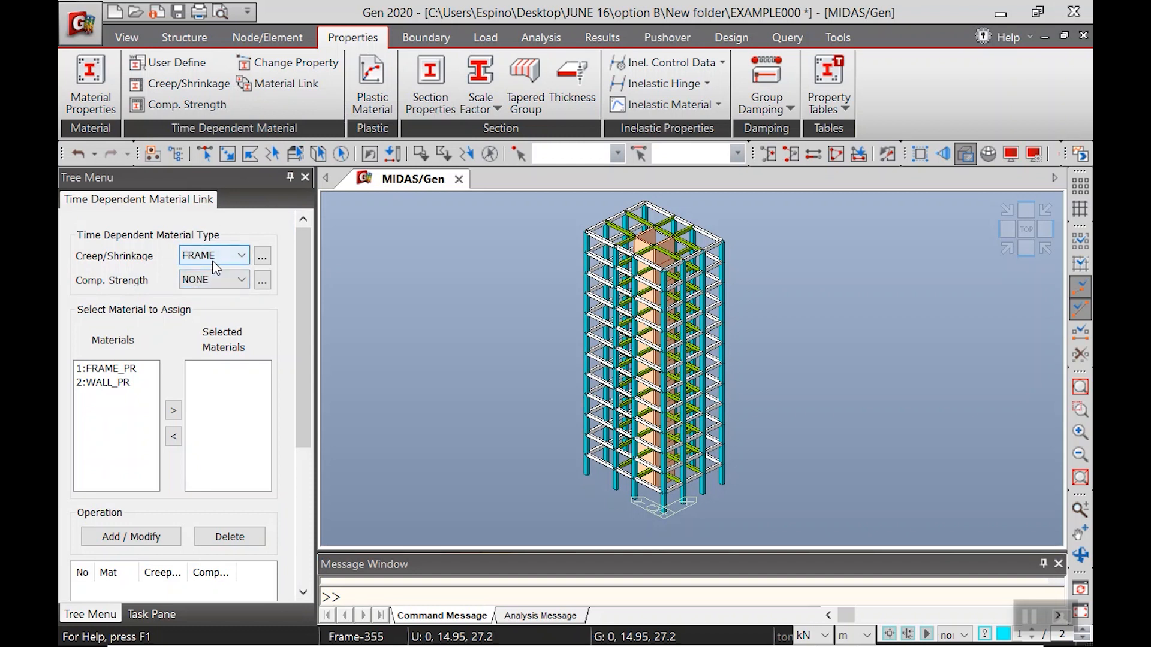
pyautogui.click(204, 279)
pyautogui.click(211, 311)
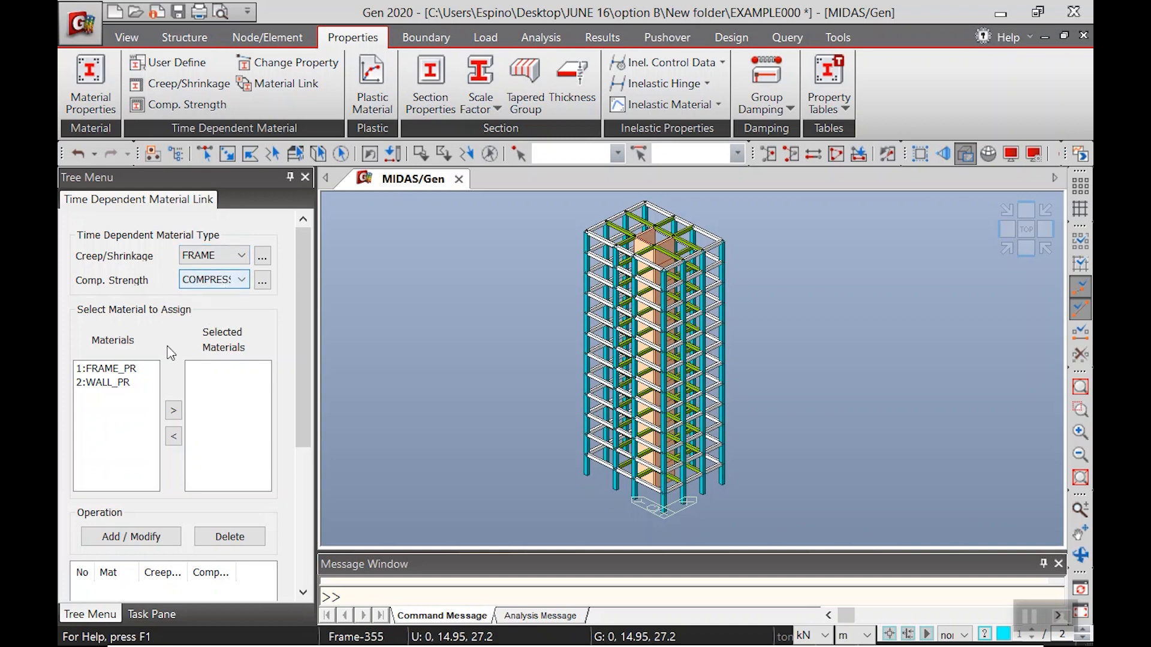
pyautogui.click(110, 372)
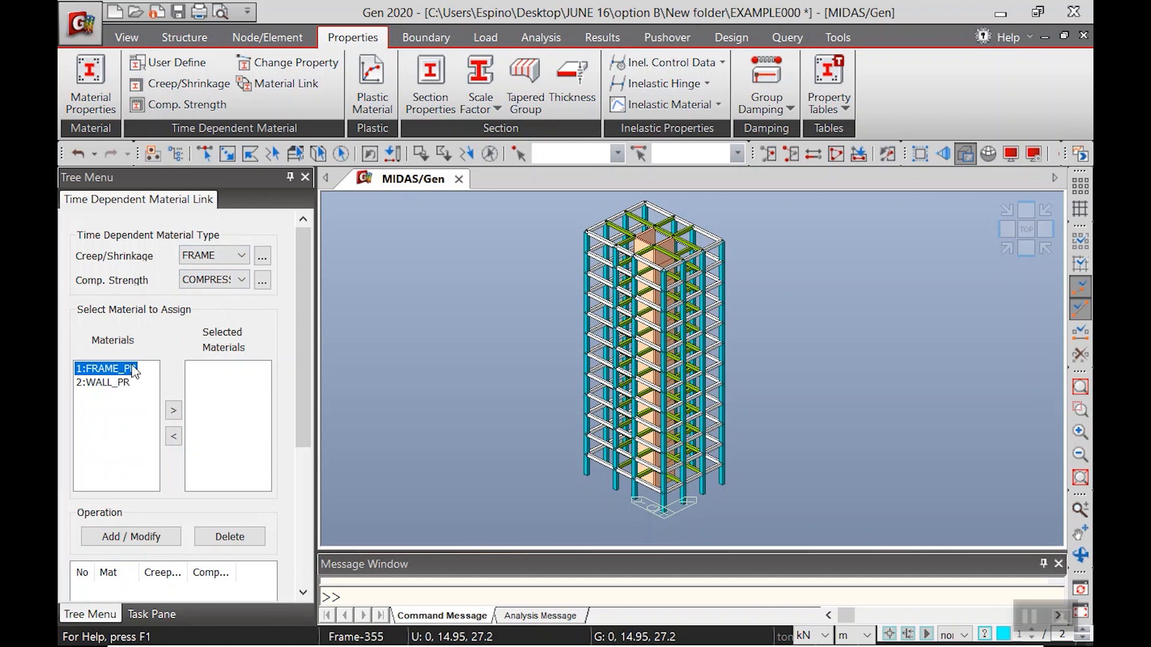
pyautogui.click(179, 413)
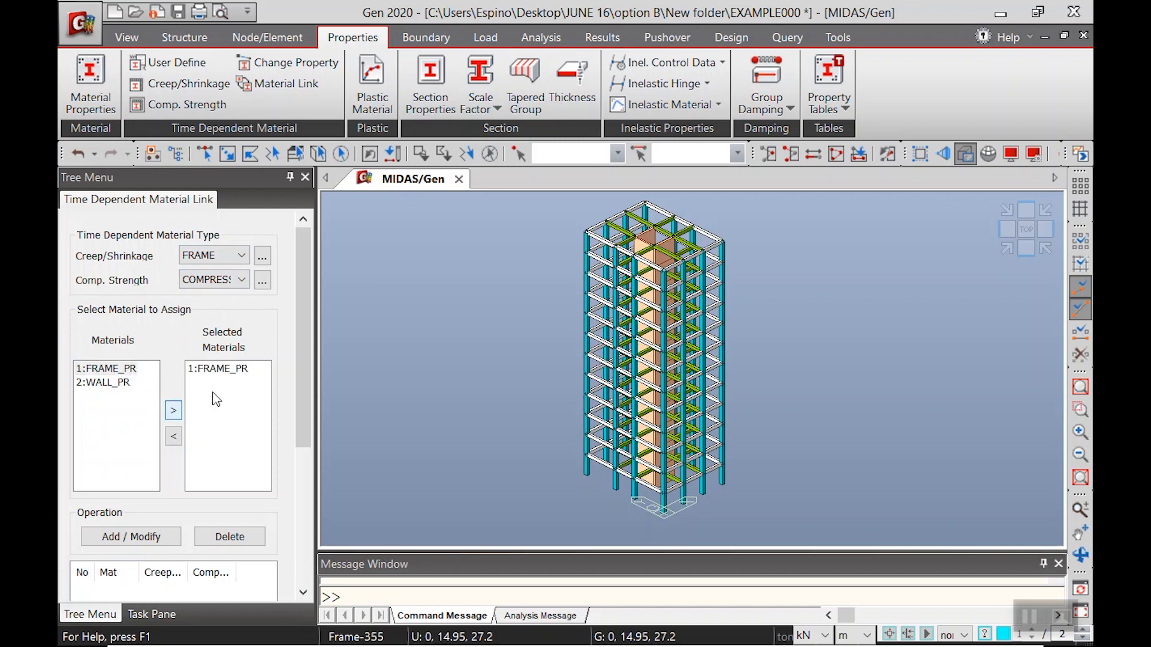
pyautogui.click(127, 538)
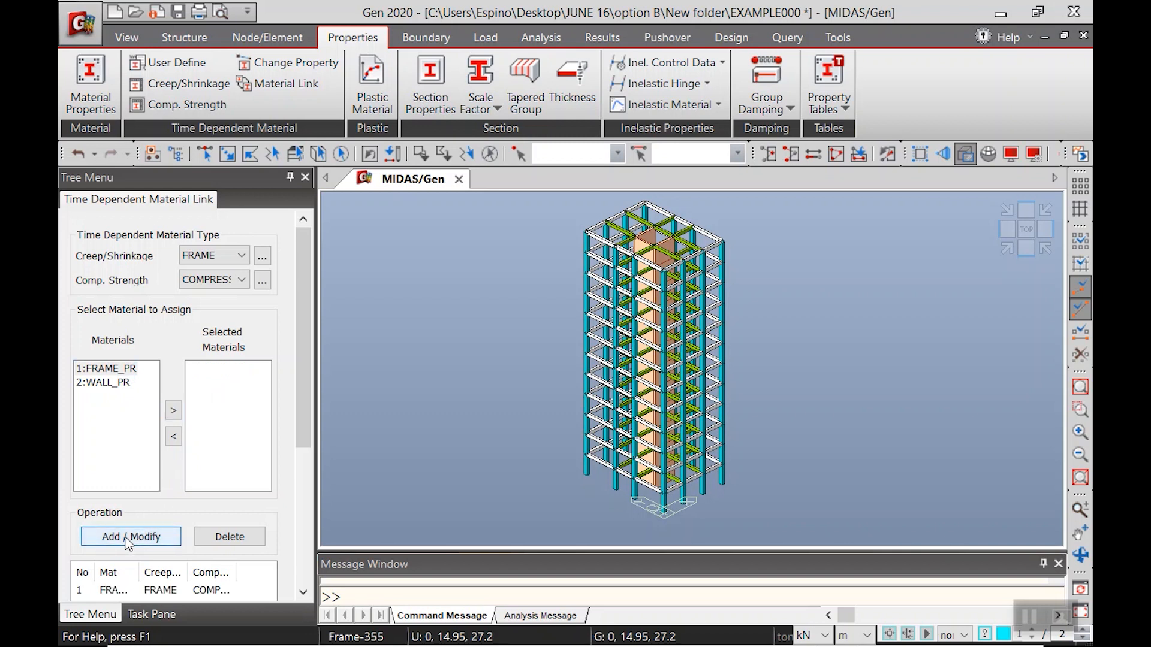
# Step: Link the WALL creep/shrinkage material, with COMPRESSIVE strength, to the 2:WALL_PR material
pyautogui.click(201, 257)
pyautogui.click(201, 294)
pyautogui.click(108, 382)
pyautogui.click(173, 410)
pyautogui.click(130, 536)
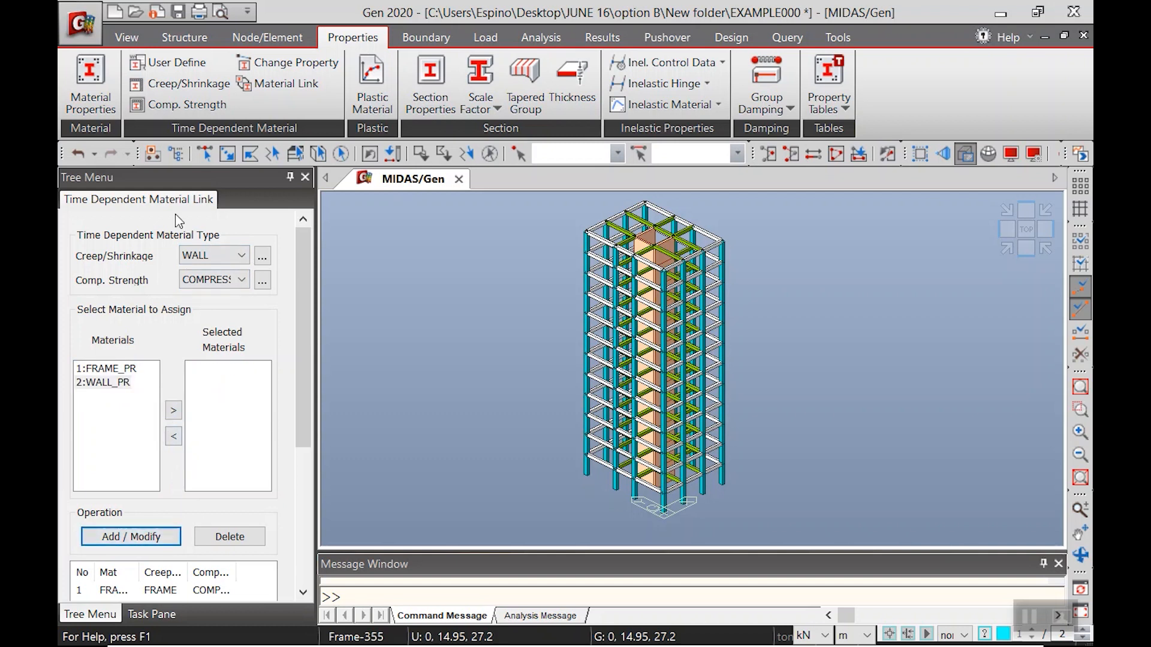
# Step: Check both time dependent material links in the link list and works tree against the FRAME and WALL creep/shrinkage entries
pyautogui.moveTo(303, 409); pyautogui.dragTo(276, 512)
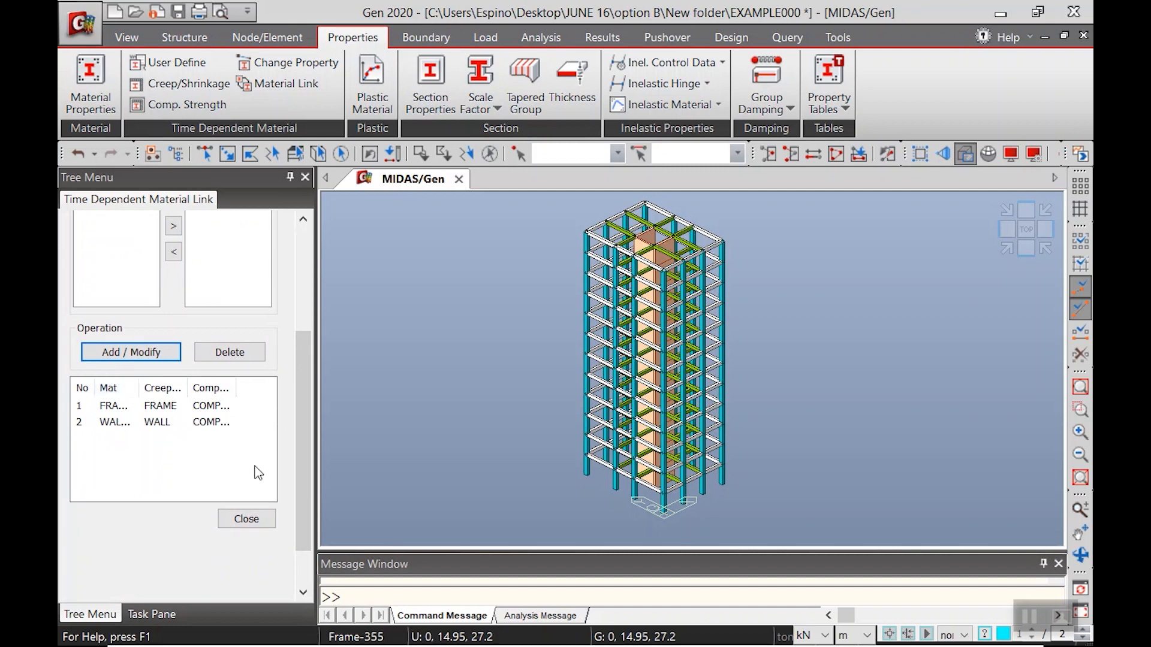
pyautogui.moveTo(299, 443); pyautogui.dragTo(292, 307)
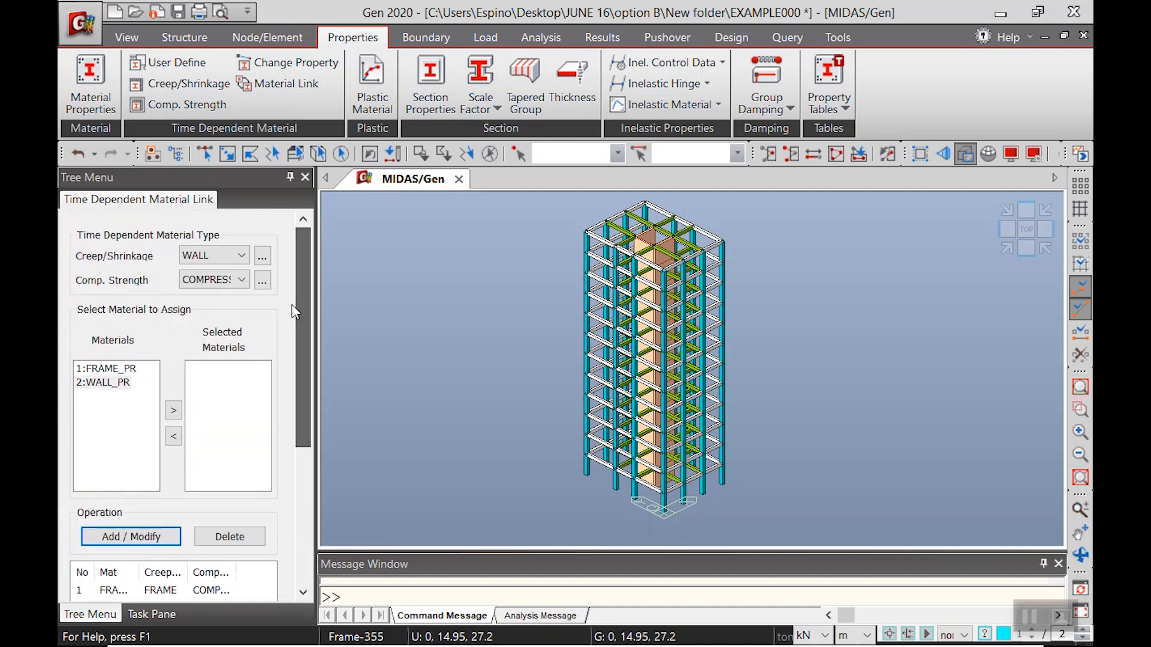
pyautogui.click(175, 154)
pyautogui.click(201, 467)
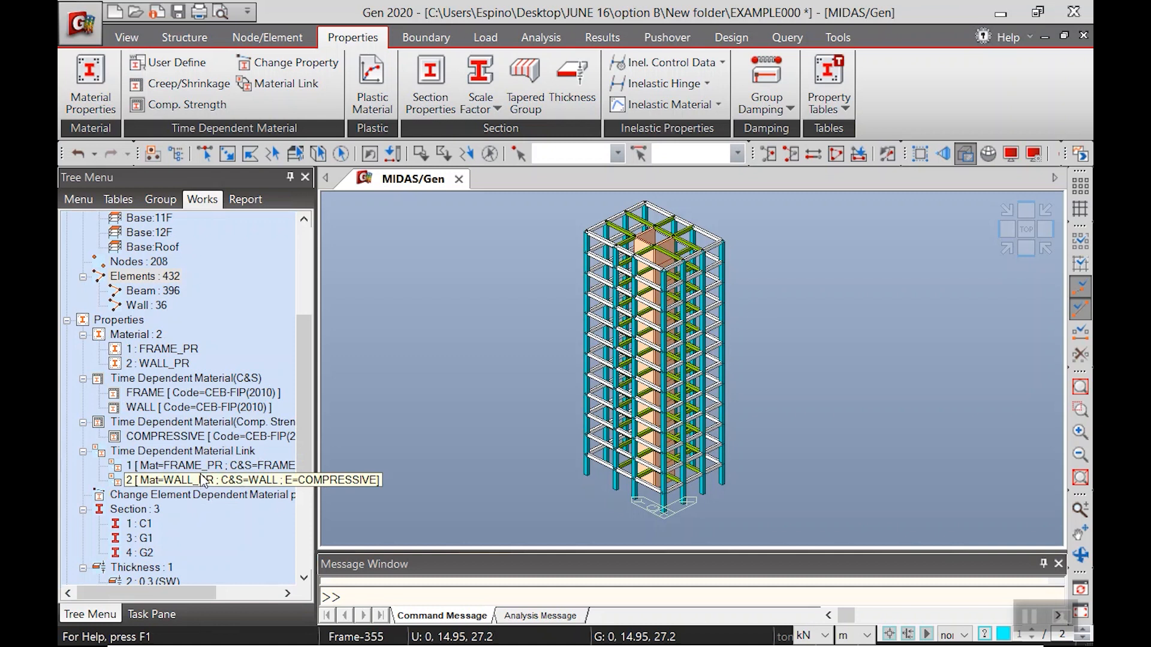
pyautogui.press('Down')
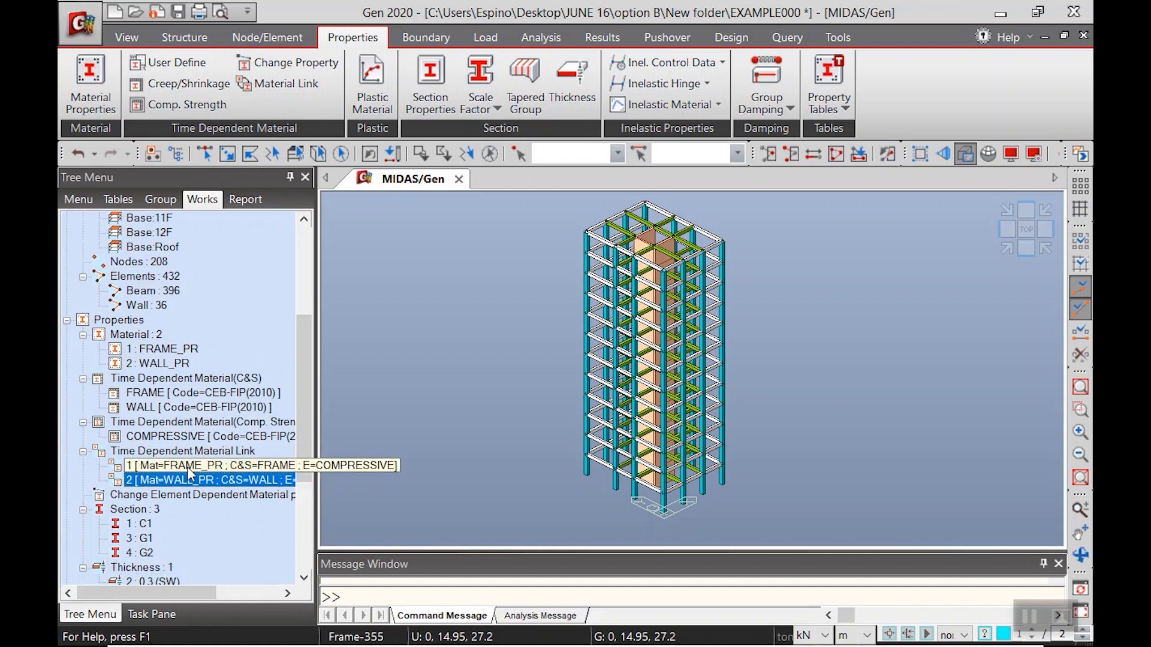
pyautogui.click(203, 391)
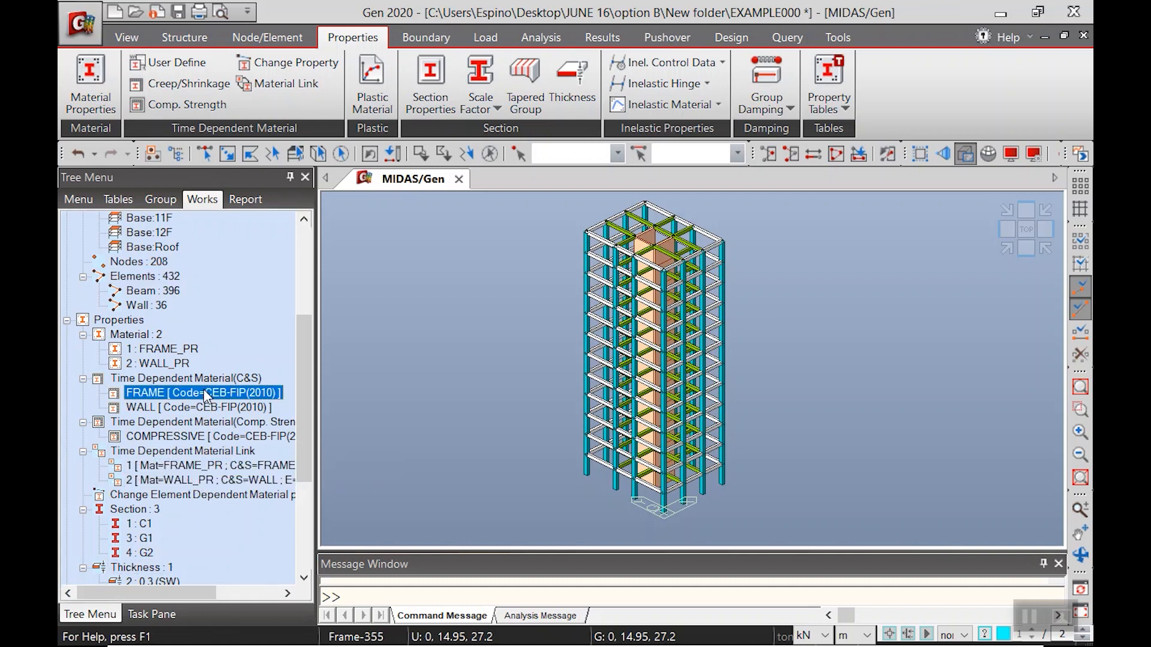
pyautogui.press('Down')
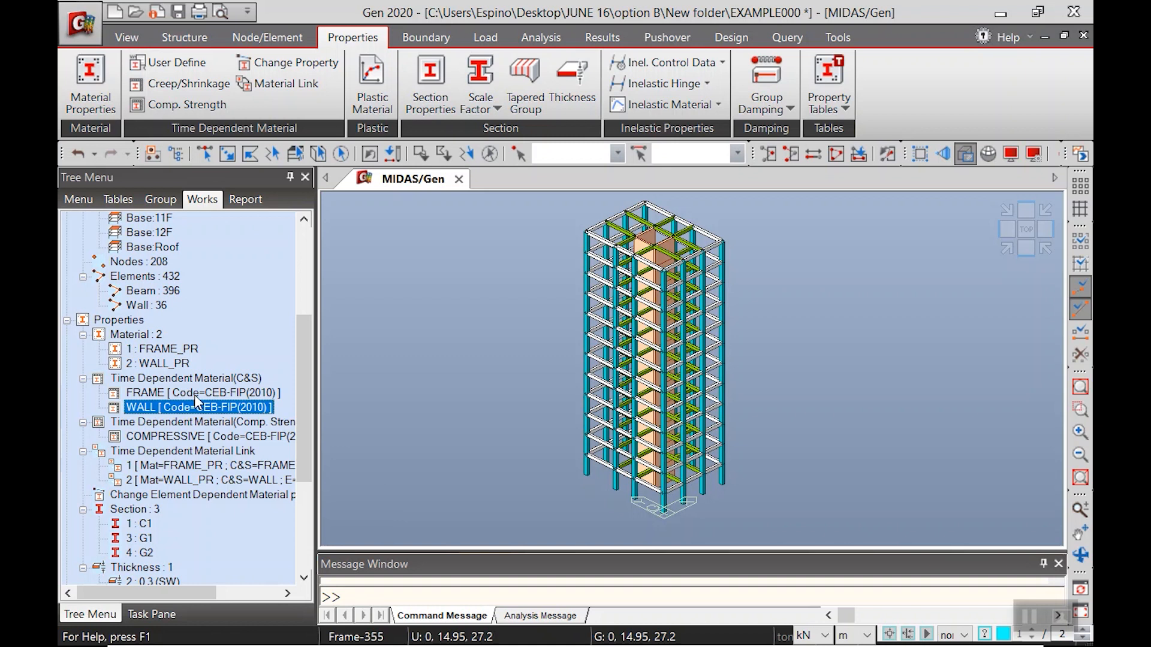
pyautogui.click(194, 395)
pyautogui.click(193, 408)
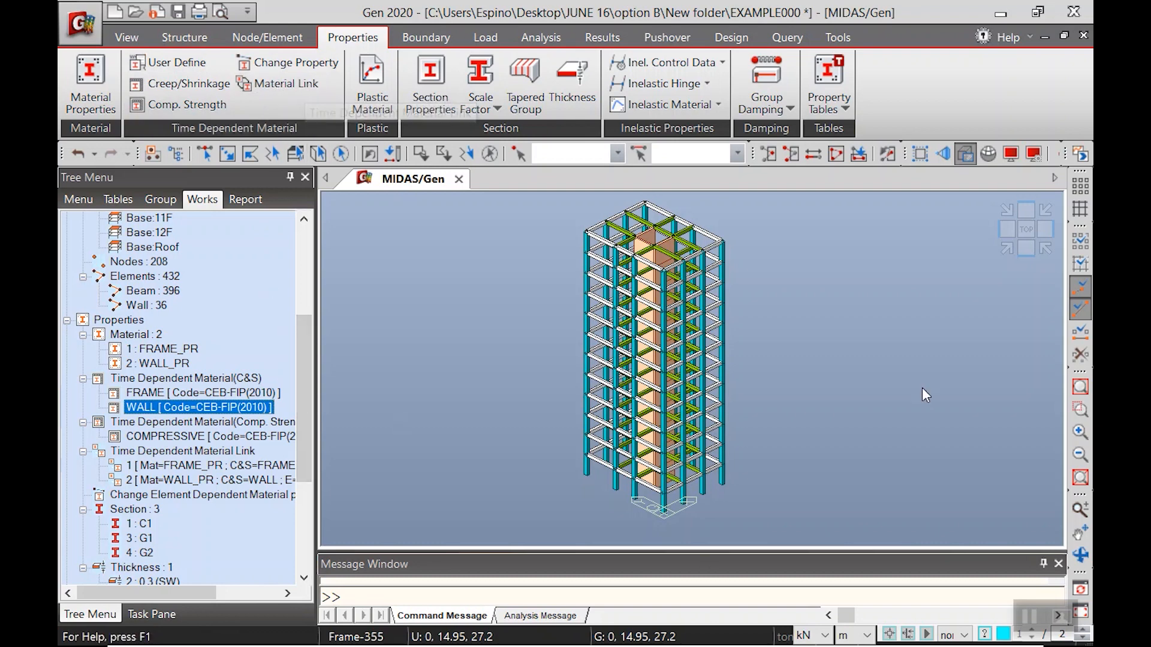
pyautogui.click(287, 83)
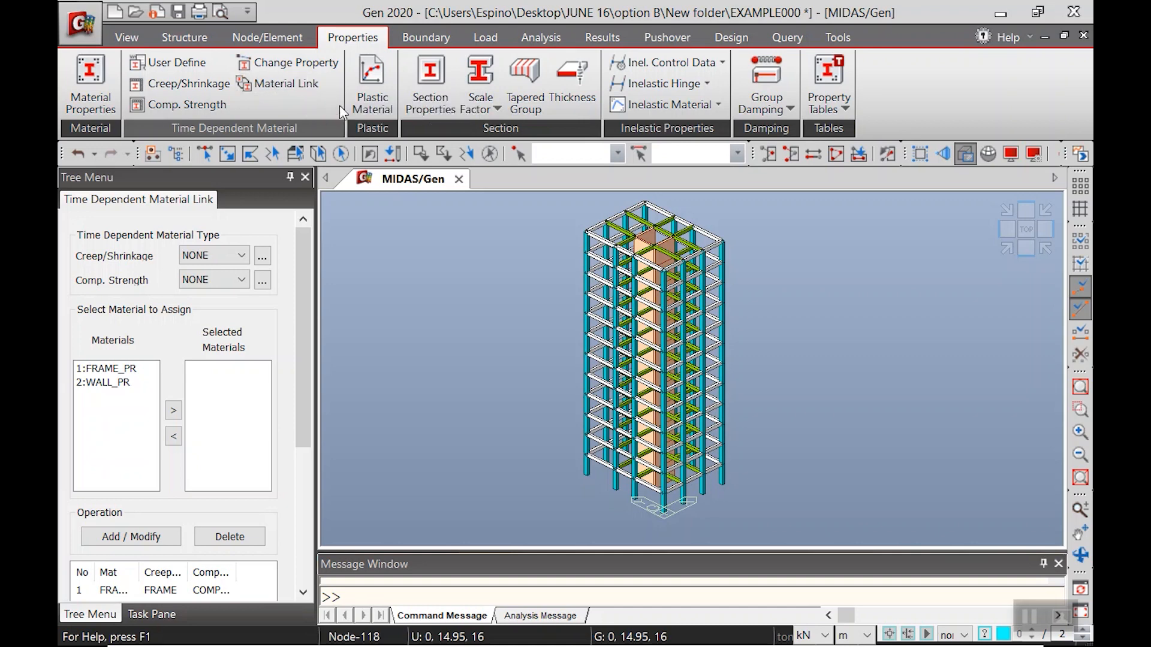
# Step: Switch to the Construction Stage load type and open the construction stage definition list
pyautogui.click(488, 42)
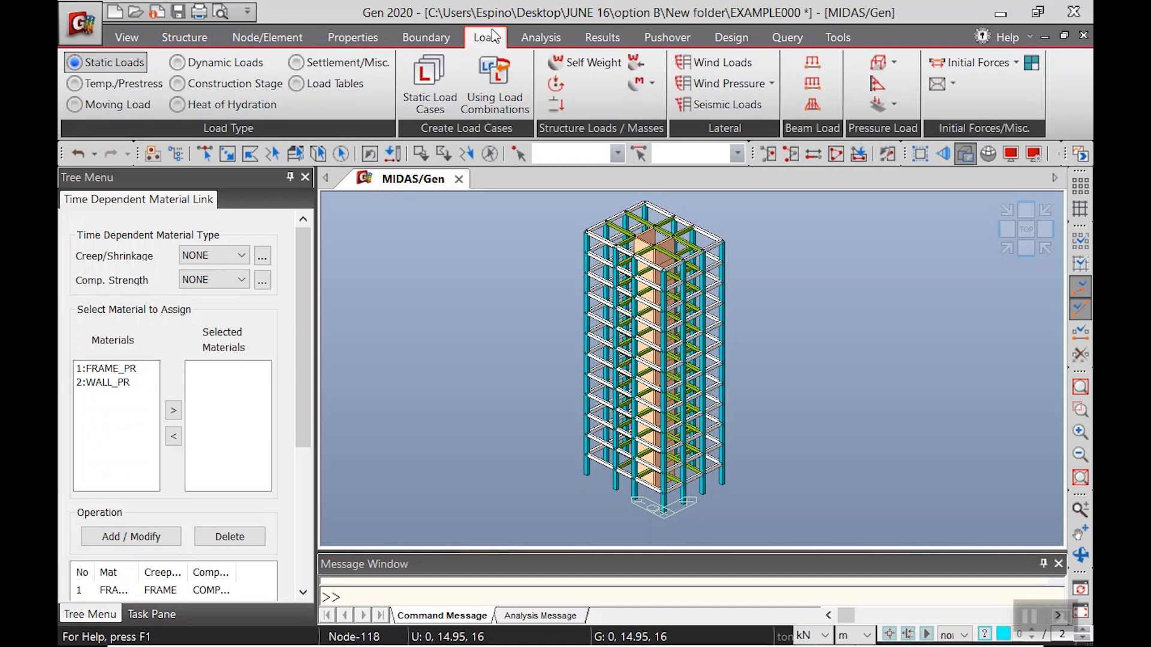
pyautogui.click(234, 84)
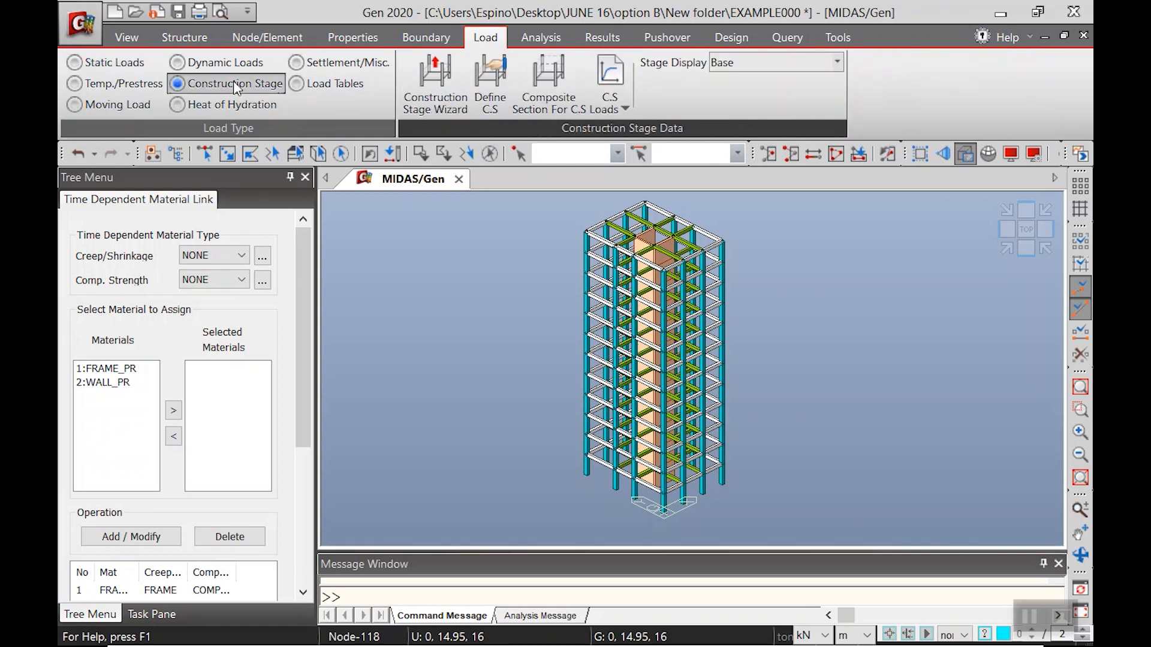
pyautogui.click(497, 107)
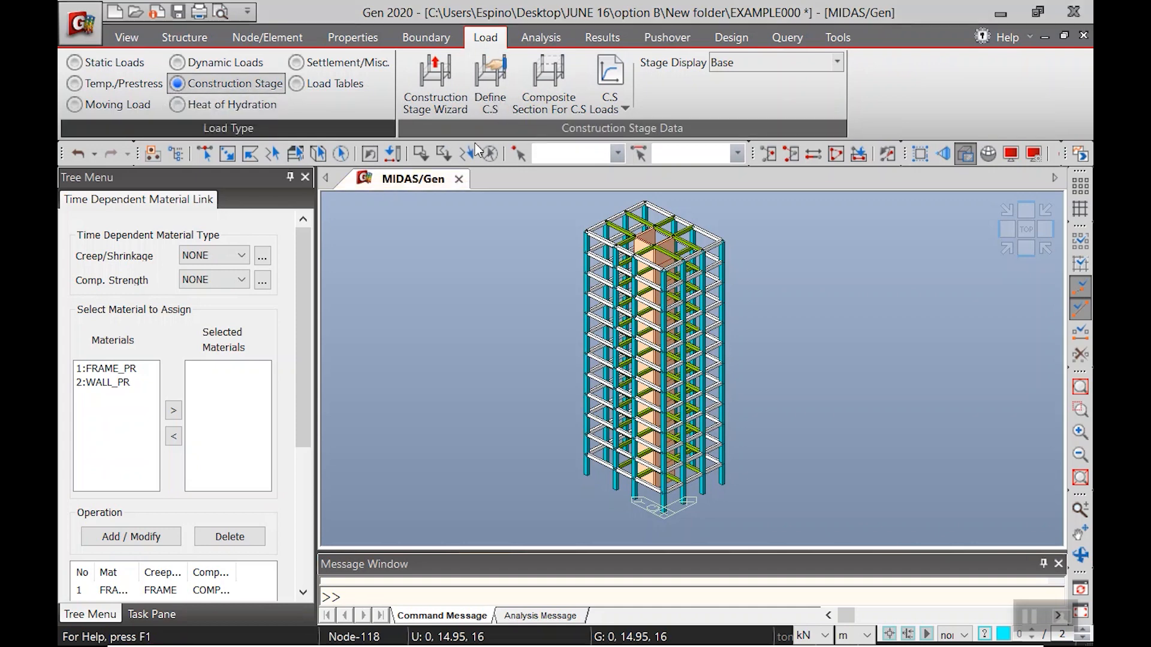
# Step: Examine the element groups #CS01 to #CS12 offered for a new construction stage, and close the stage composer without adding one
pyautogui.click(723, 247)
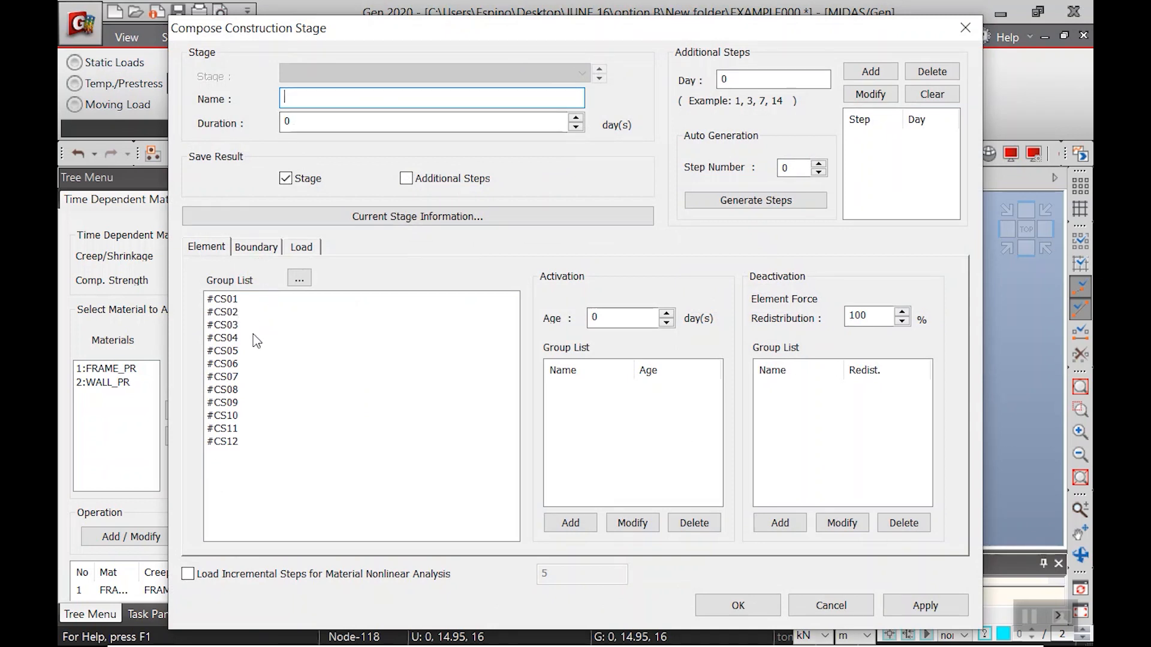
pyautogui.click(239, 402)
pyautogui.click(231, 429)
pyautogui.click(222, 442)
pyautogui.click(231, 326)
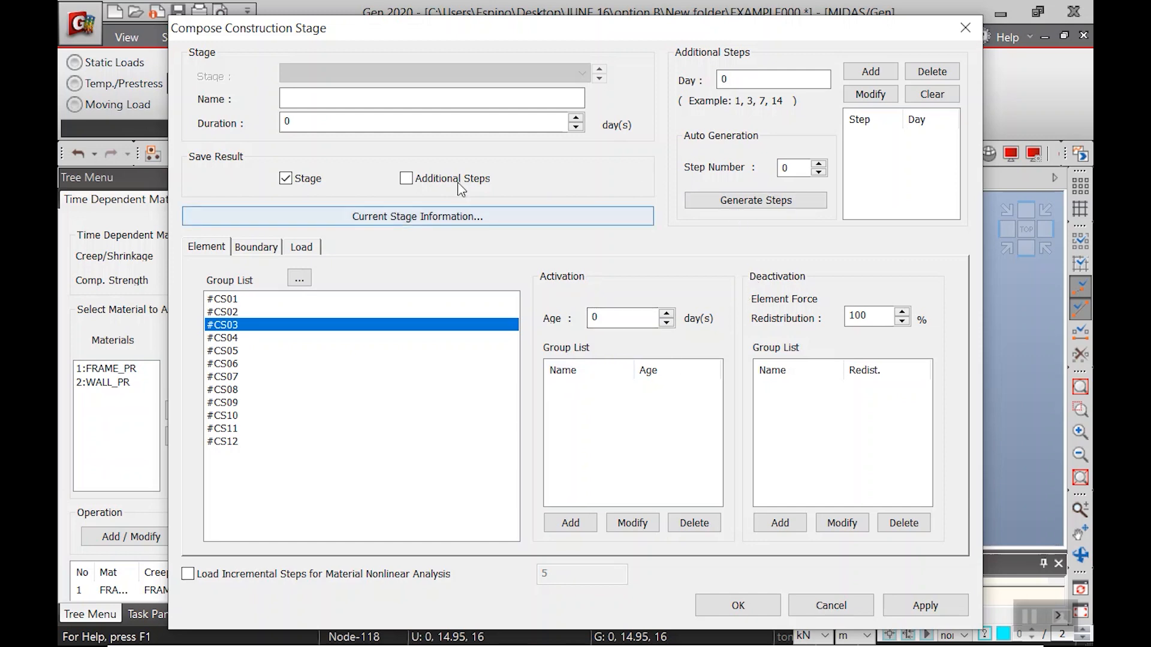
pyautogui.click(965, 27)
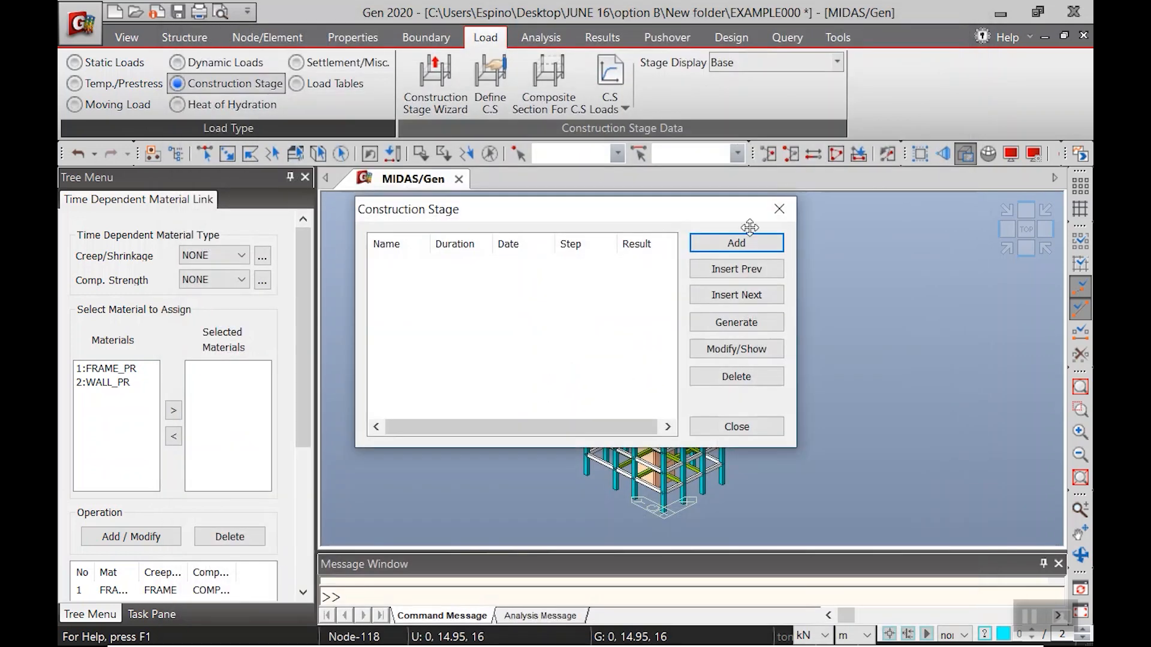
# Step: Close the construction stage list and open automatic generation in the Construction Stage Wizard for building structures
pyautogui.click(720, 426)
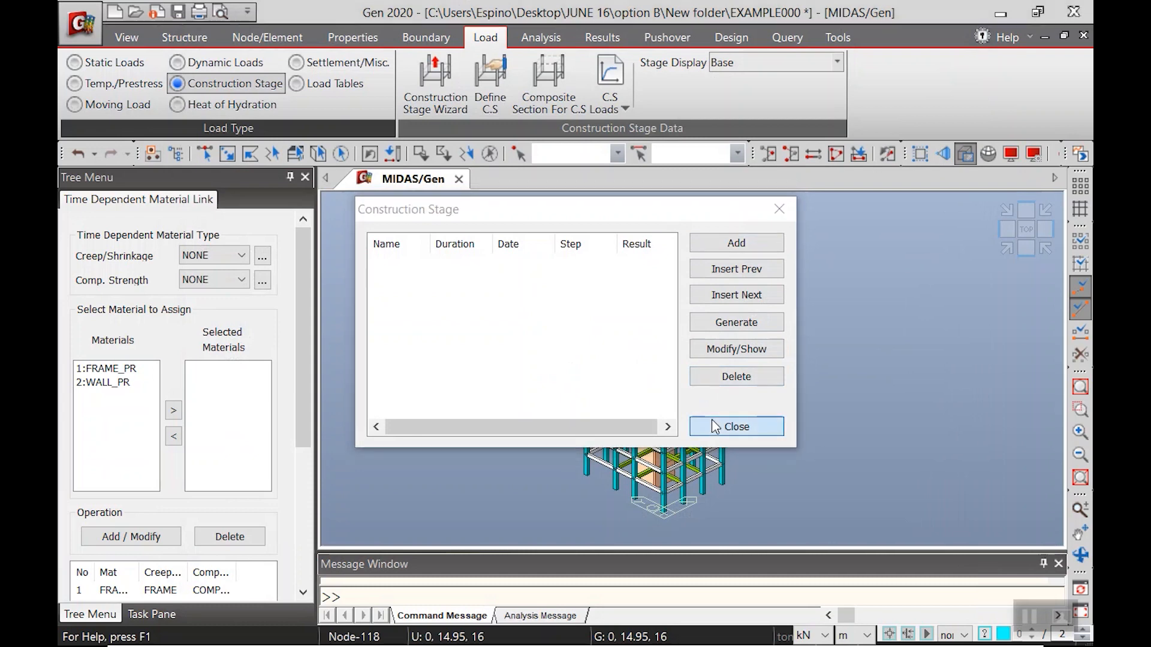
pyautogui.click(436, 81)
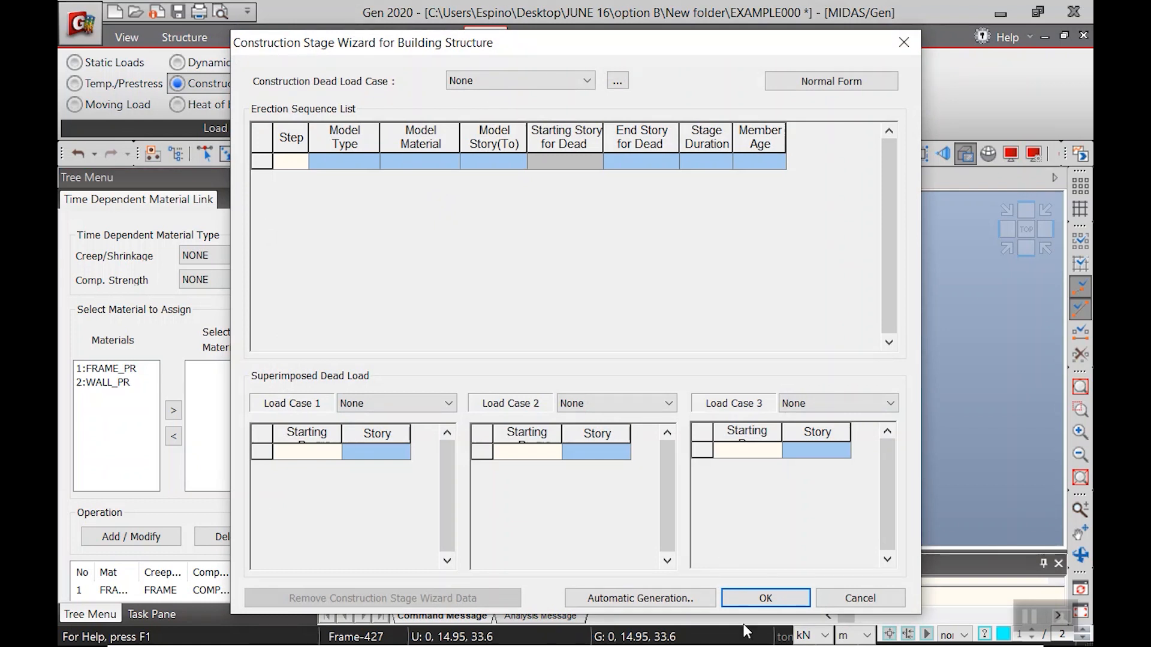
pyautogui.click(615, 599)
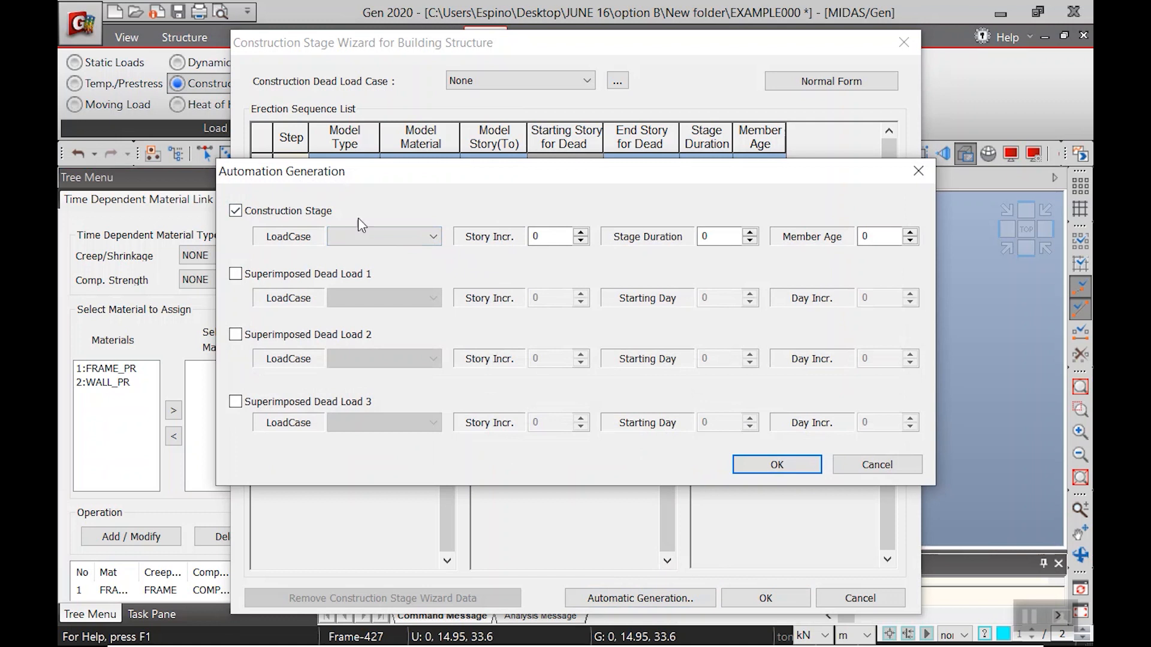
# Step: Assign load case SW to the automatically generated construction stages, with a story increment of 1
pyautogui.click(366, 235)
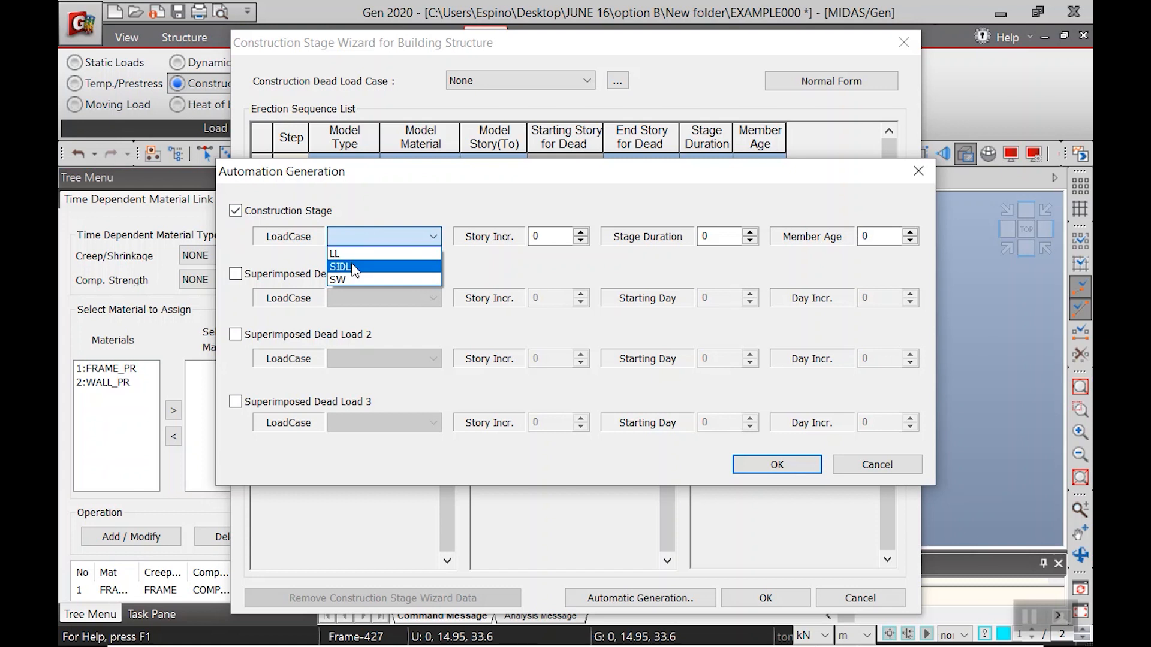
pyautogui.click(348, 278)
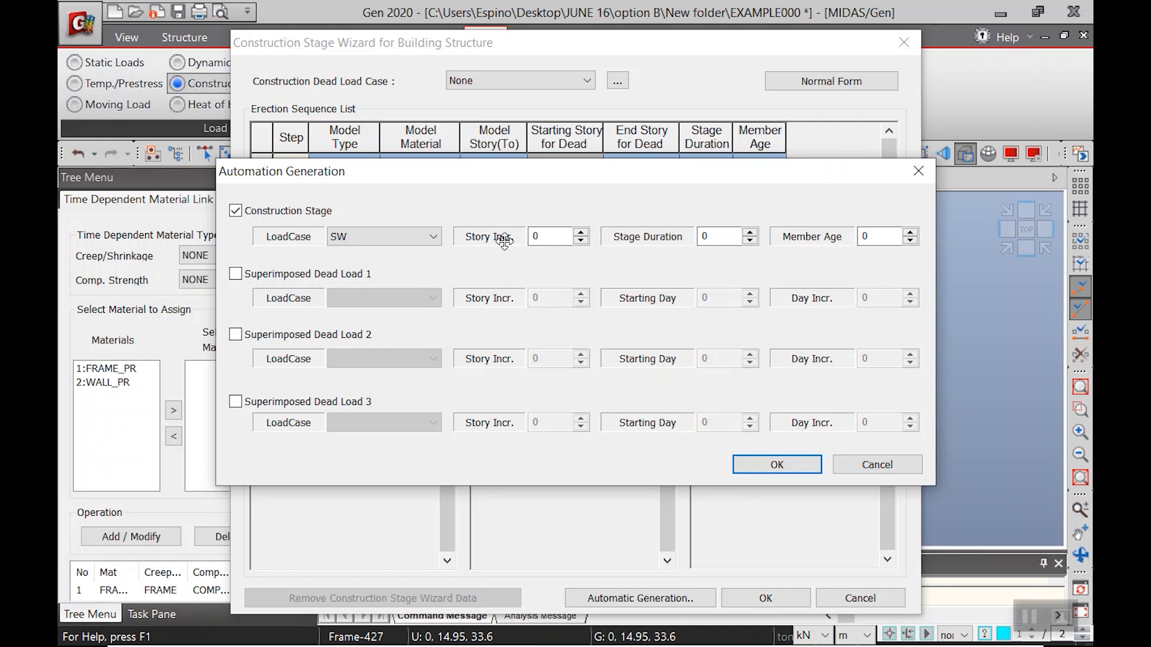
pyautogui.doubleClick(536, 236)
pyautogui.write('1')
# Step: Check the construction cycle time on the PowerPoint schedule slide and set the stage duration to 7 in midas Gen
pyautogui.click(716, 234)
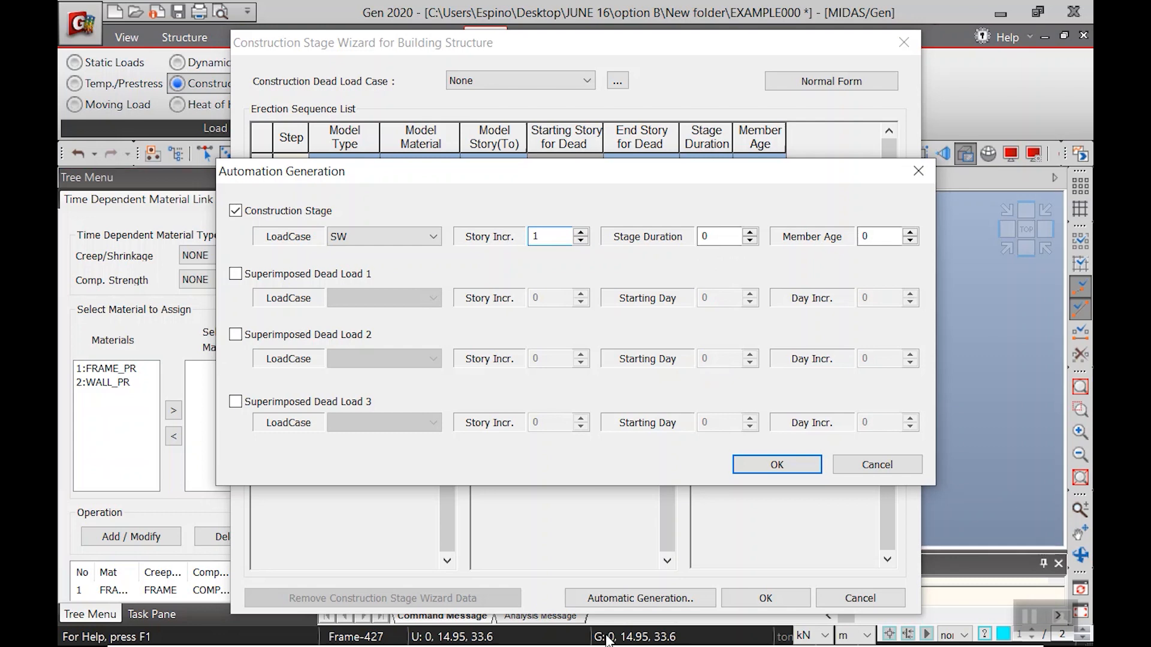
pyautogui.hotkey('alt', 'Tab')
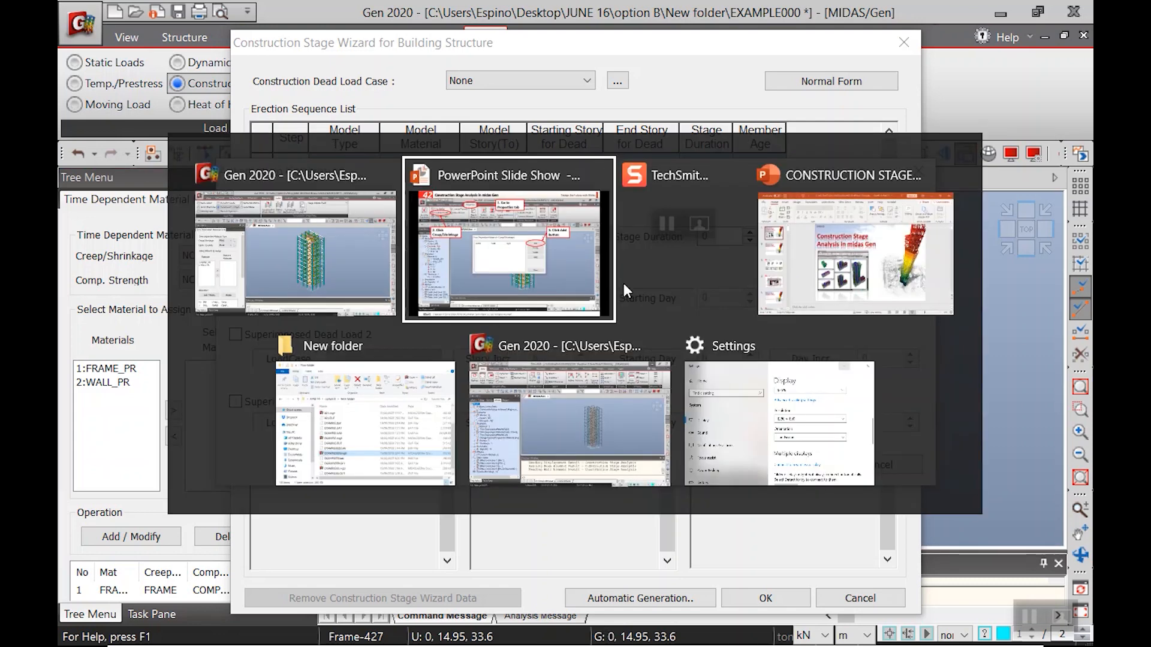
pyautogui.click(856, 235)
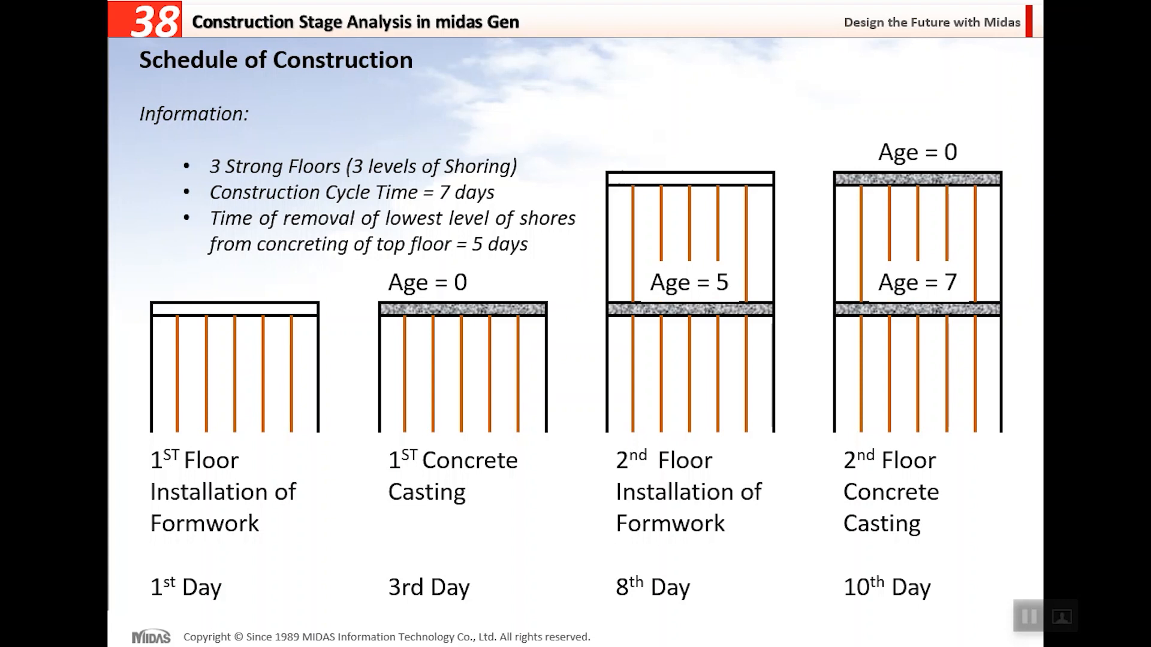
pyautogui.press('Escape')
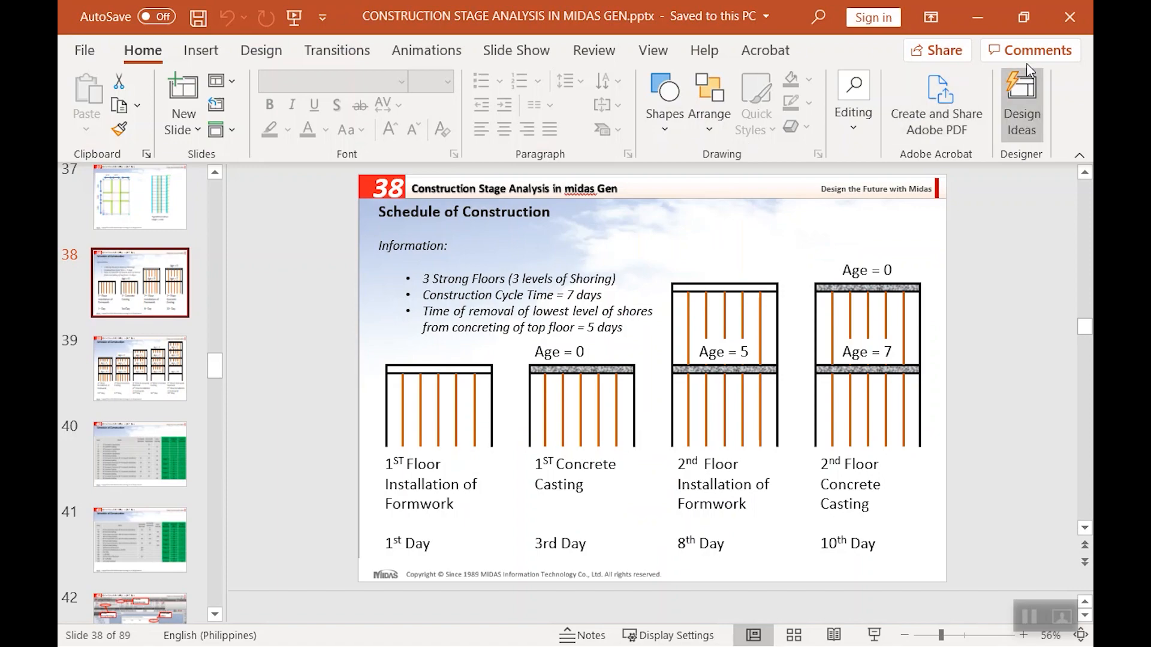
pyautogui.click(977, 17)
pyautogui.press('Tab')
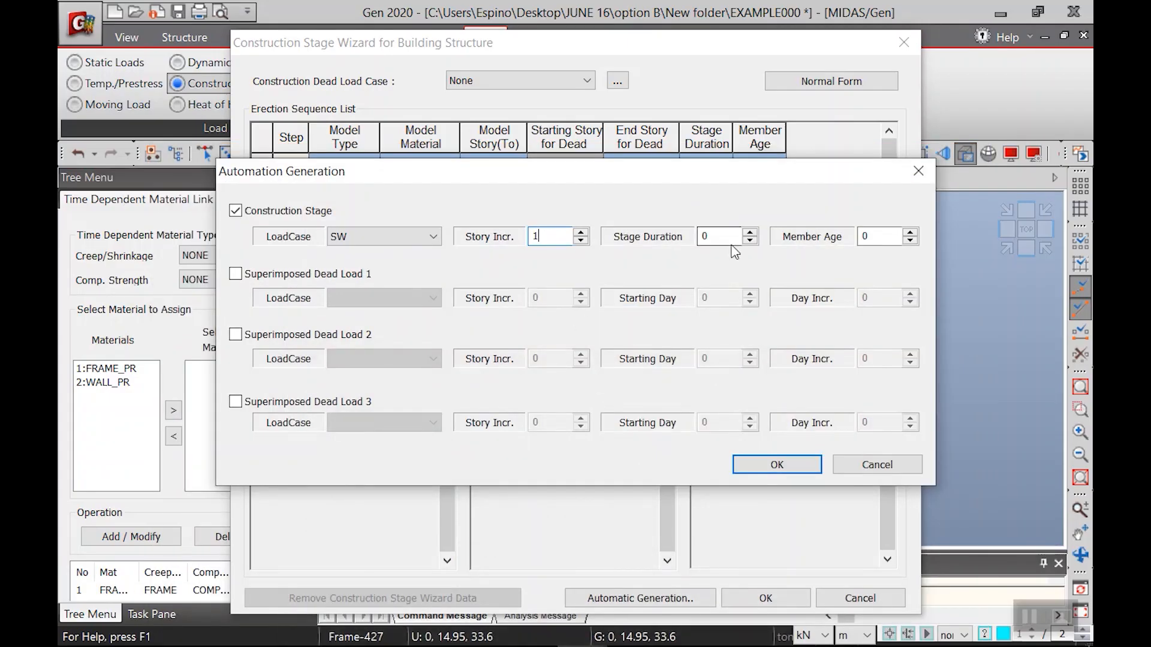
pyautogui.write('7')
# Step: Check the floor ages at formwork removal on PowerPoint slide 39 and set the construction stage member age to 19
pyautogui.moveTo(873, 239); pyautogui.dragTo(849, 225)
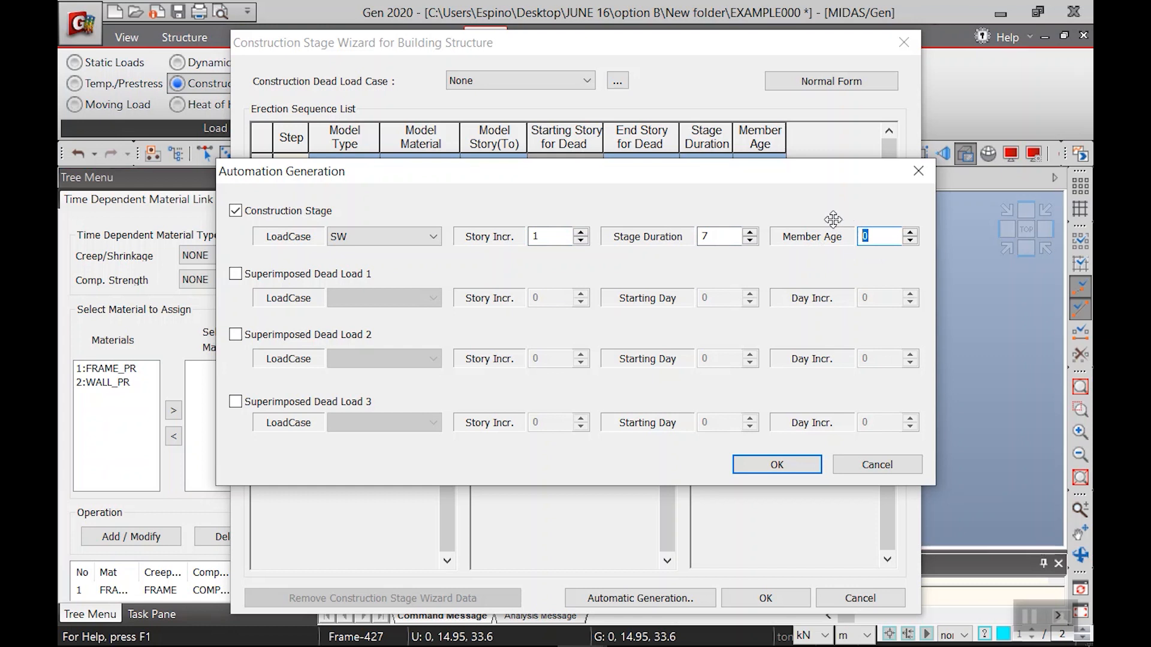
pyautogui.hotkey('alt', 'Tab')
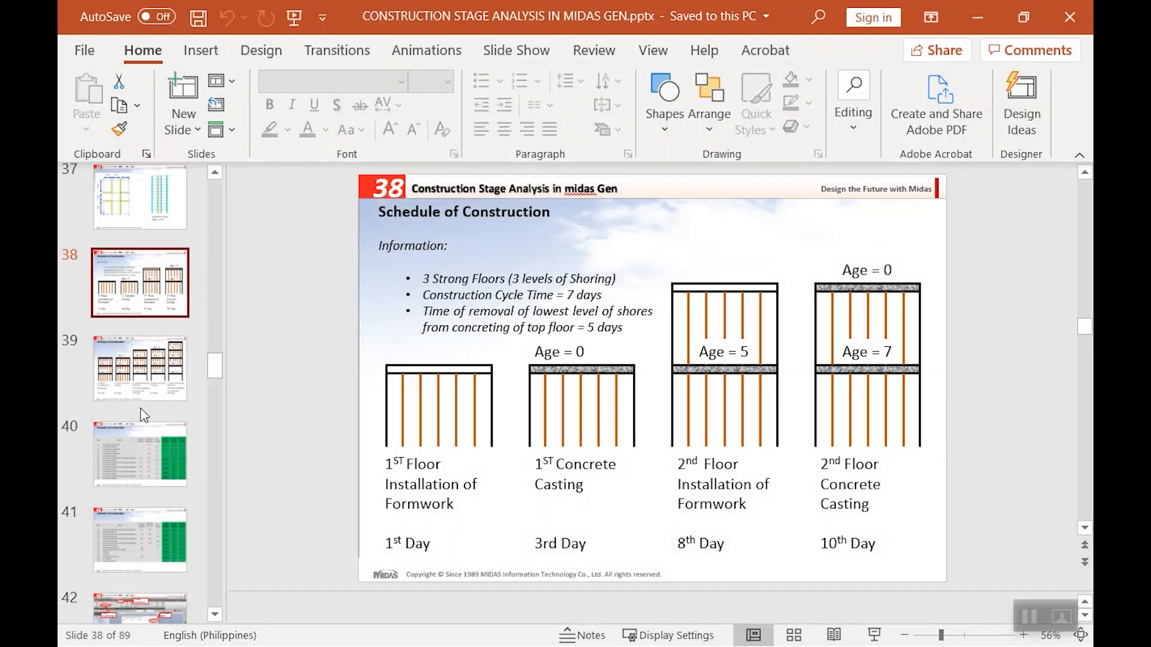
pyautogui.click(130, 375)
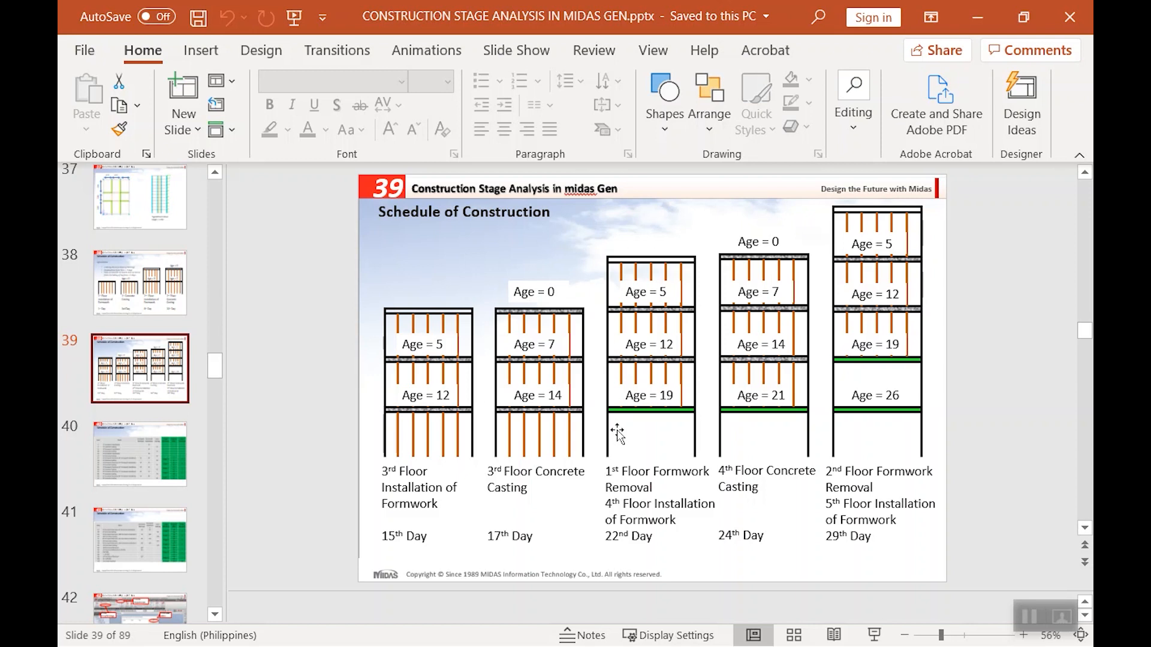
pyautogui.click(978, 18)
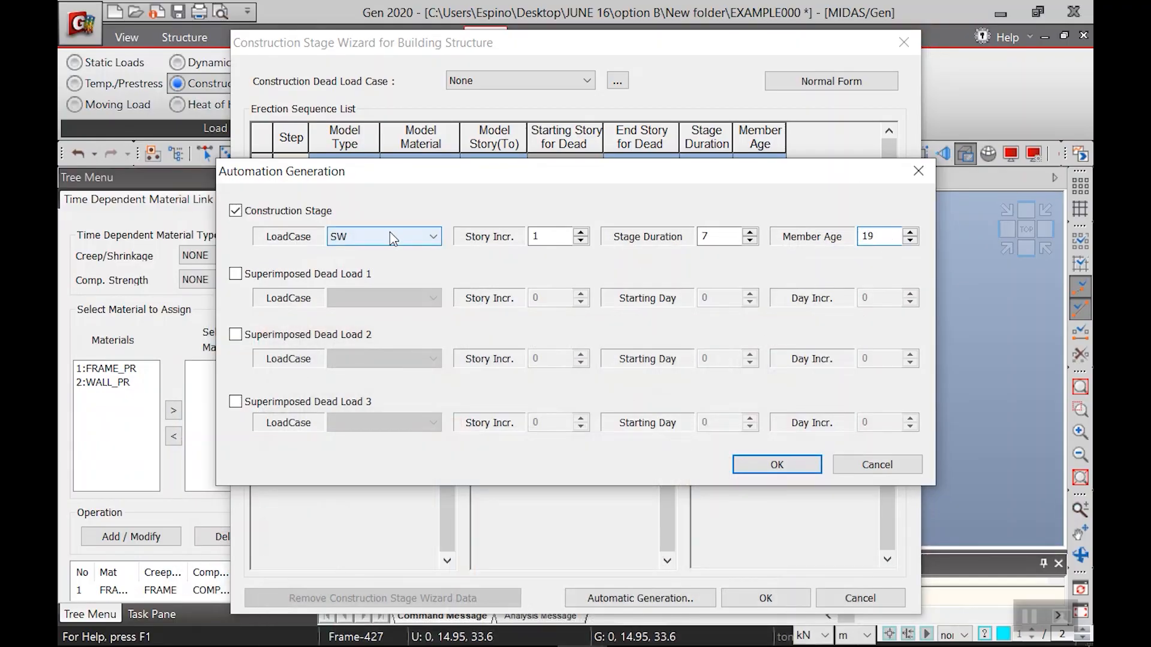
# Step: Enable Superimposed Dead Load 1 with load case SIDL and a story increment of 3, following the schedule on PowerPoint slide 41
pyautogui.click(306, 274)
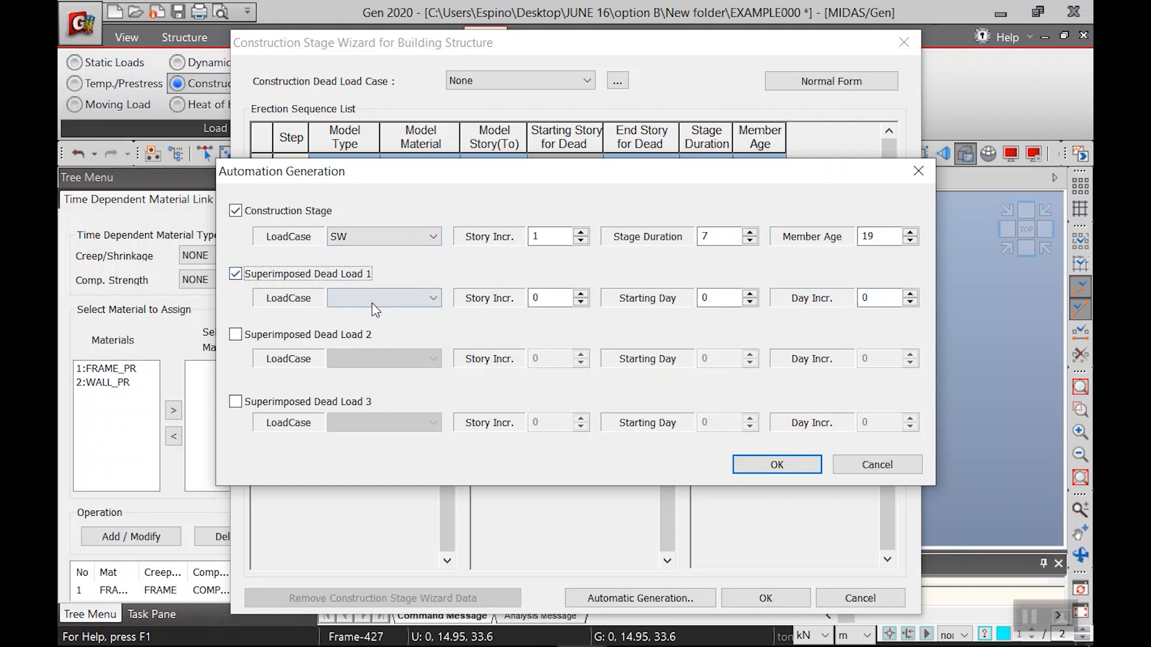
pyautogui.click(378, 298)
pyautogui.click(383, 329)
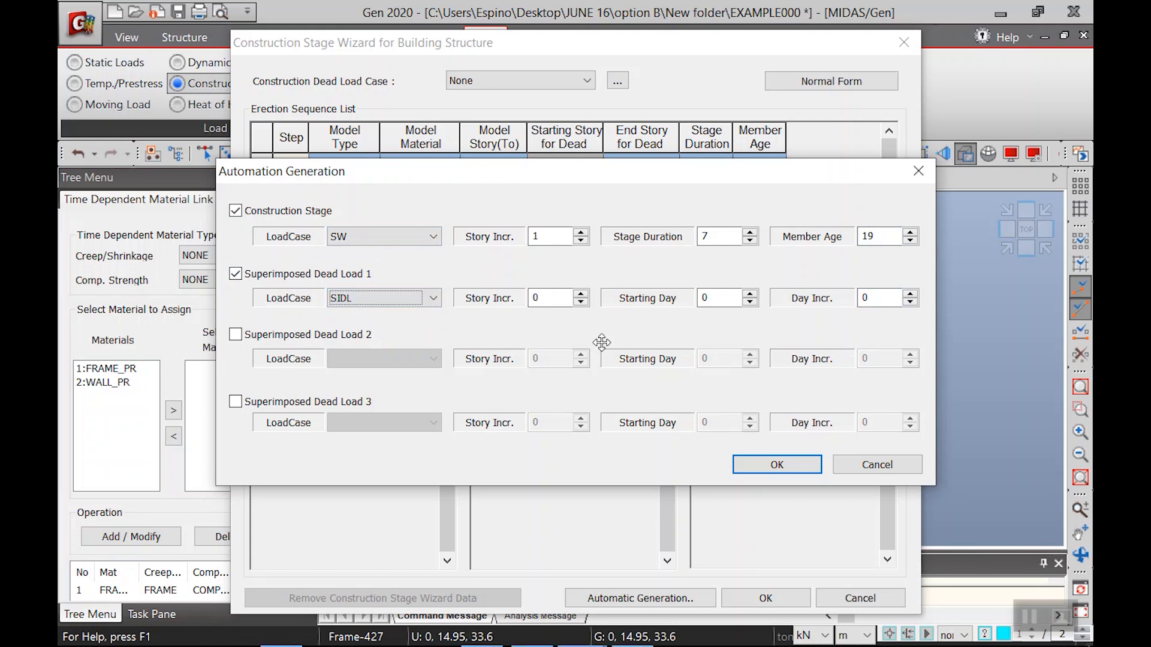
pyautogui.hotkey('alt', 'Tab')
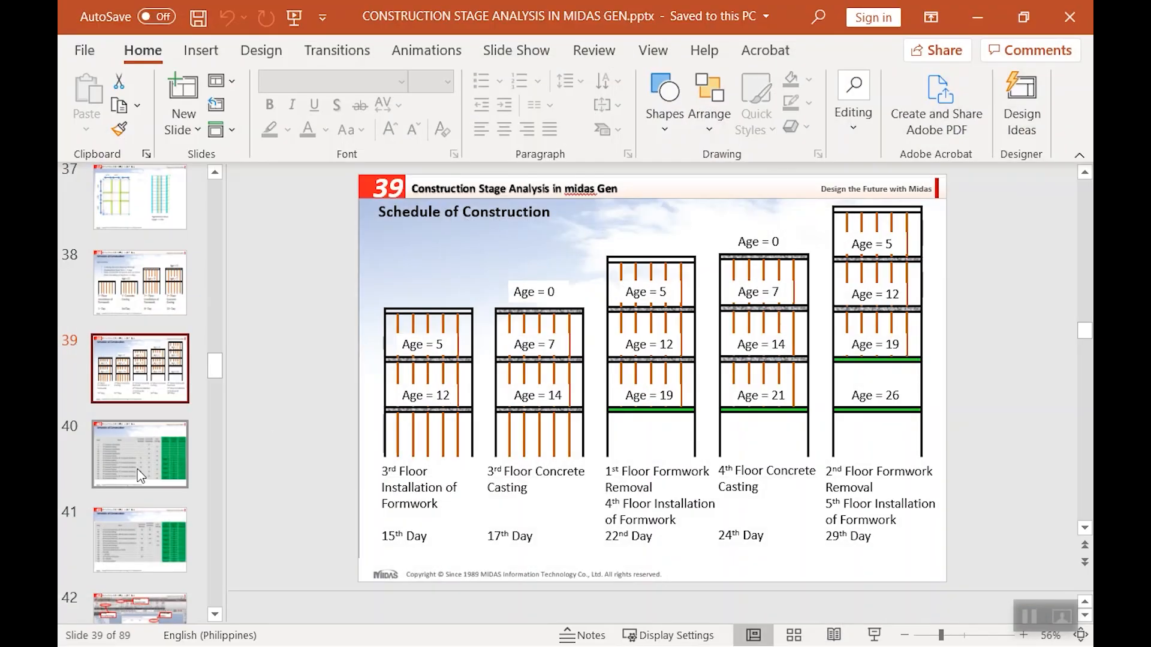
pyautogui.click(139, 454)
pyautogui.click(141, 539)
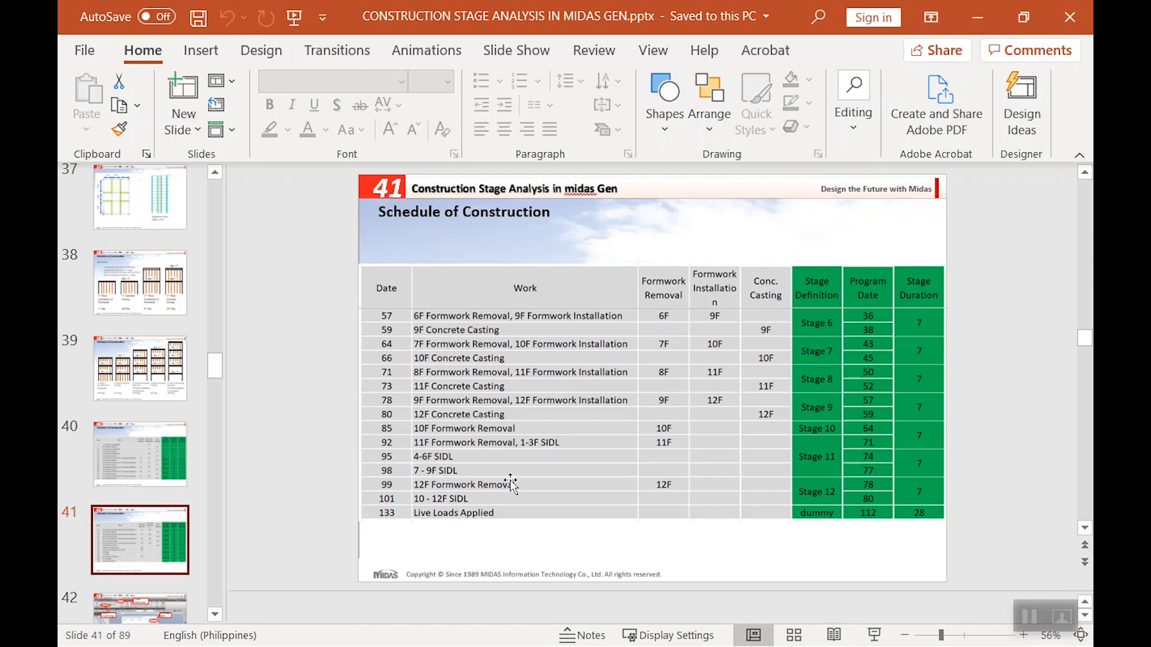
pyautogui.click(981, 17)
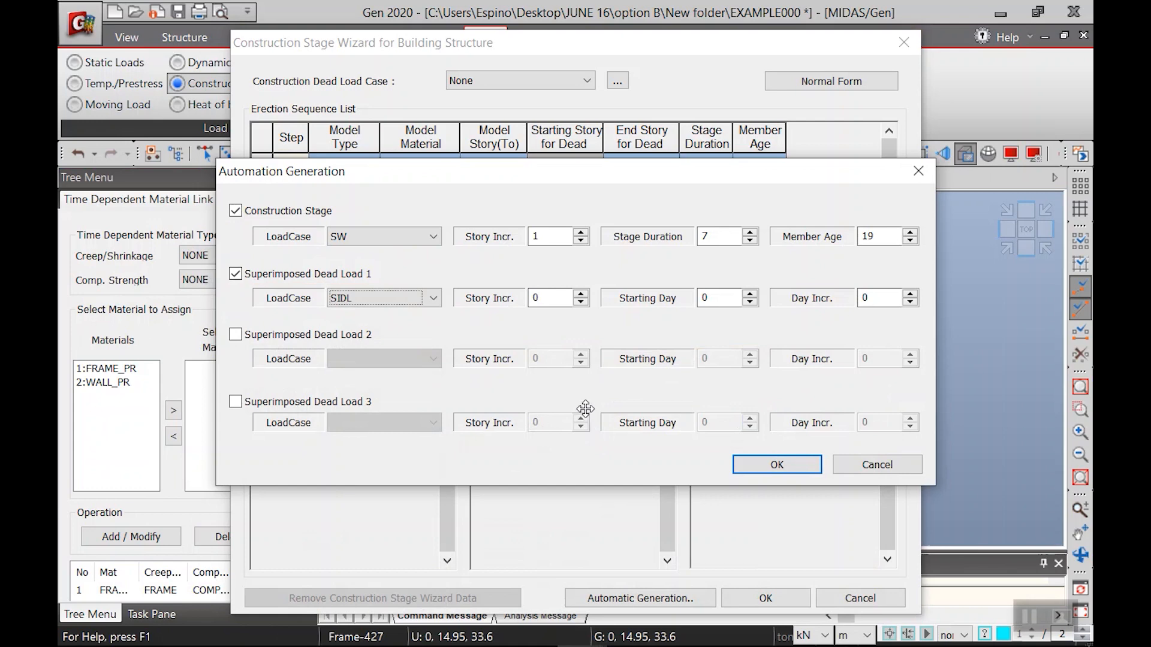
pyautogui.doubleClick(547, 298)
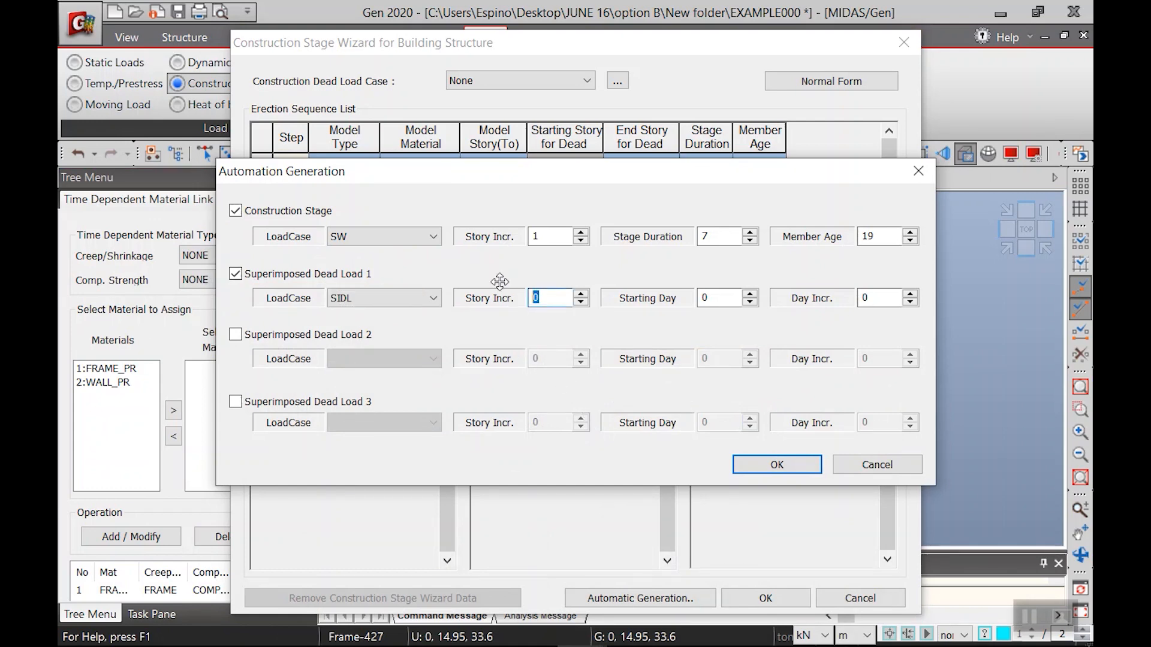
pyautogui.write('3')
# Step: Read the SIDL program dates from the PowerPoint schedule and give Superimposed Dead Load 1 starting day 71 and day increment 3
pyautogui.hotkey('alt', 'Tab')
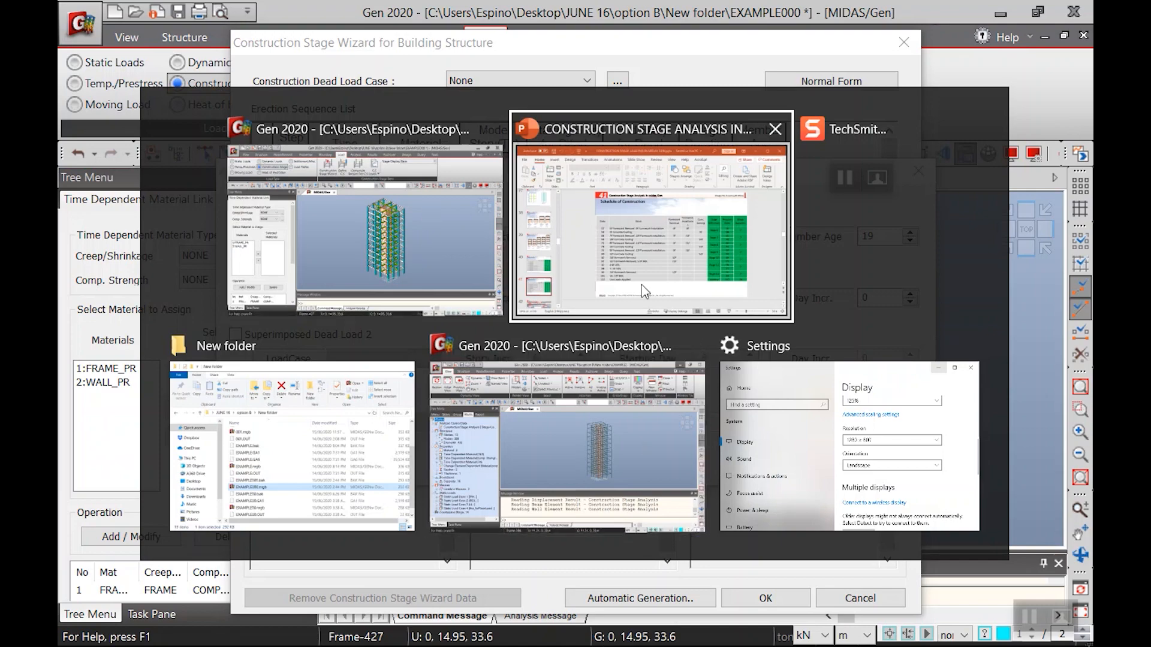
pyautogui.click(647, 264)
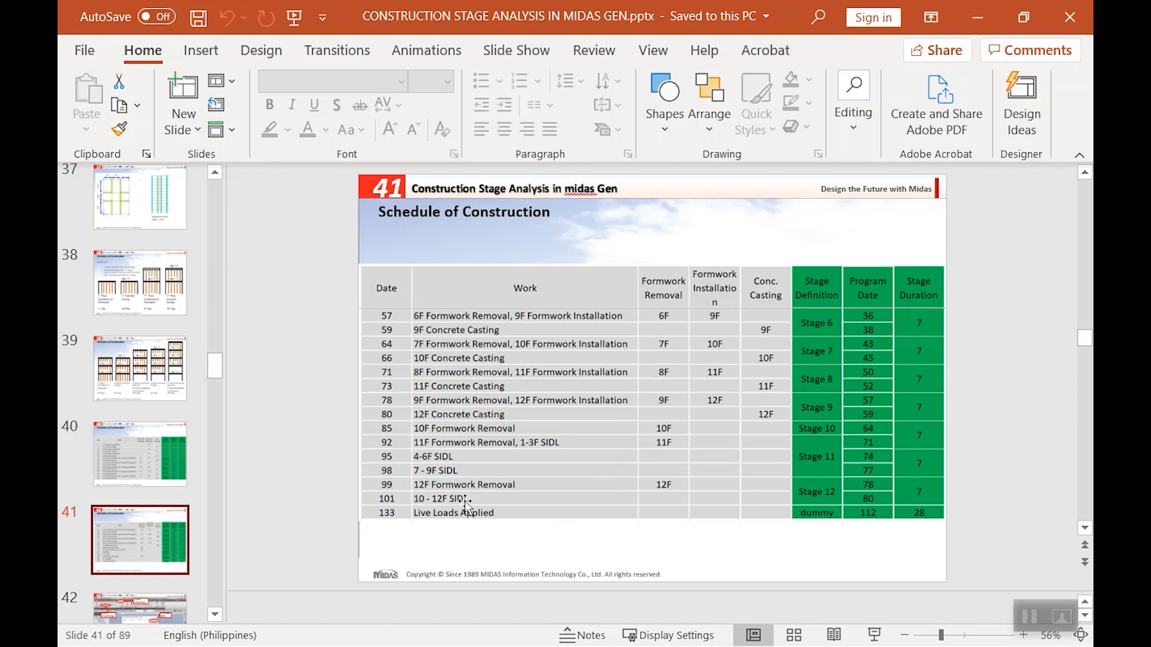
pyautogui.click(977, 16)
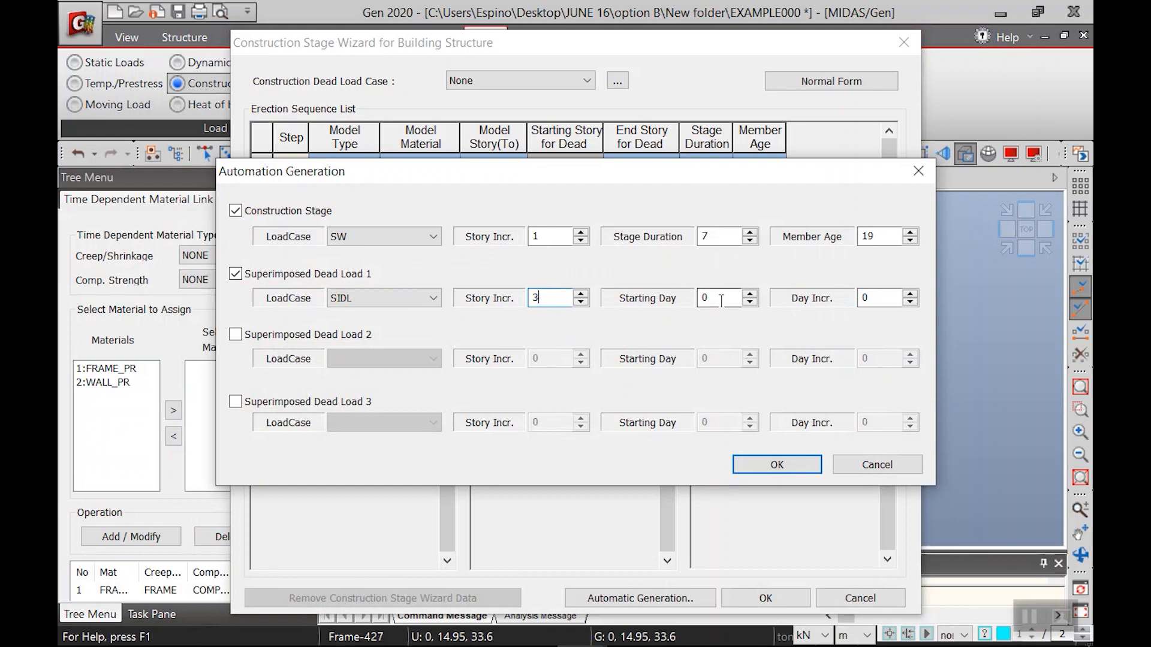
pyautogui.moveTo(721, 299); pyautogui.dragTo(682, 289)
pyautogui.hotkey('alt', 'Tab')
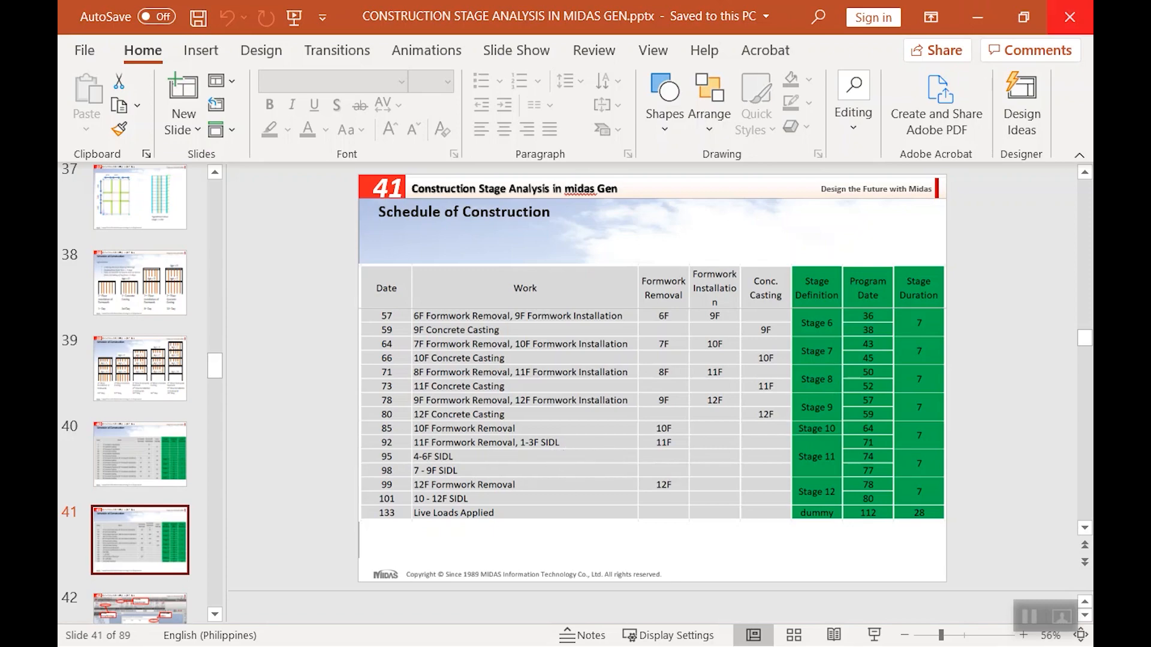
pyautogui.click(978, 17)
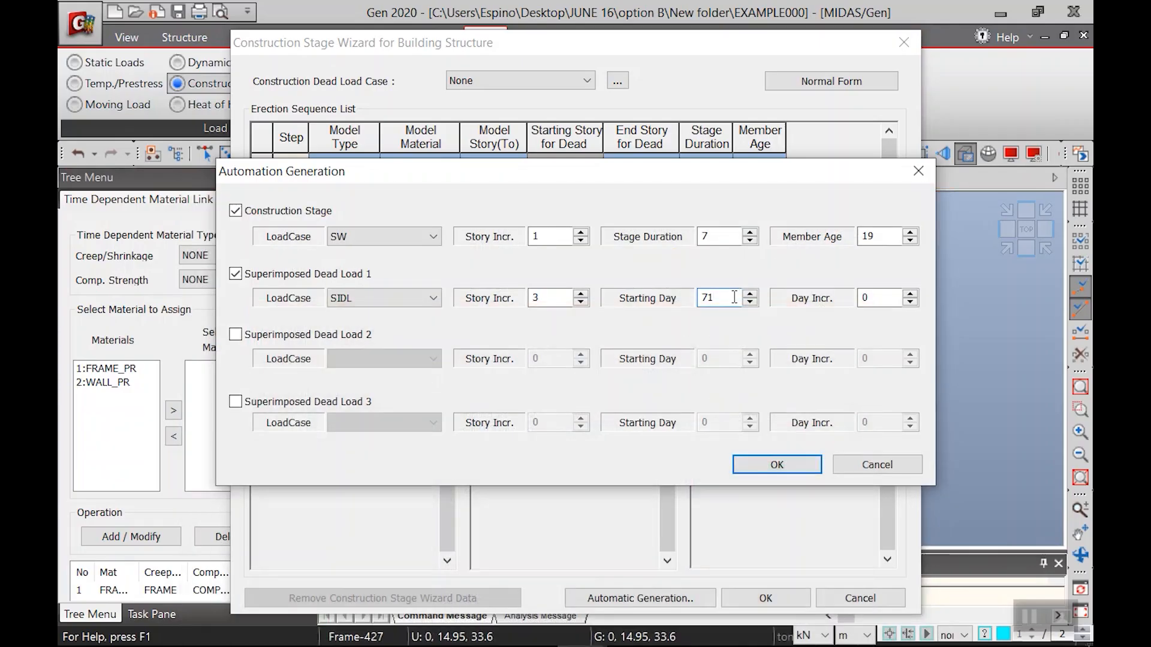
pyautogui.press('Tab')
pyautogui.hotkey('alt', 'Tab')
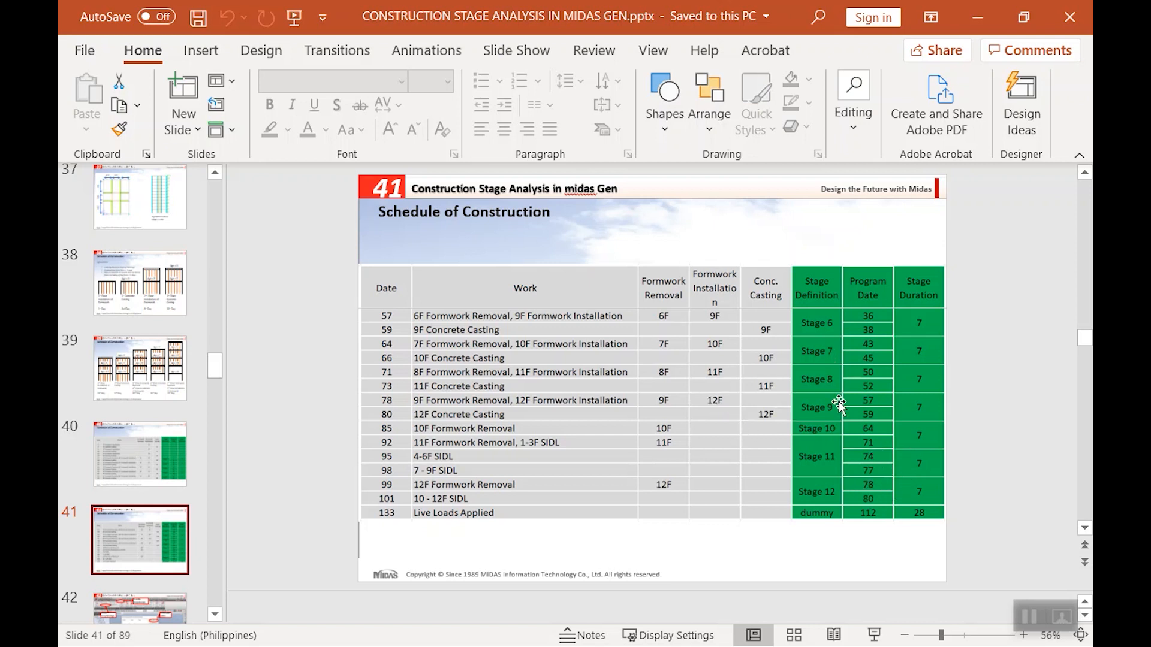
pyautogui.click(978, 12)
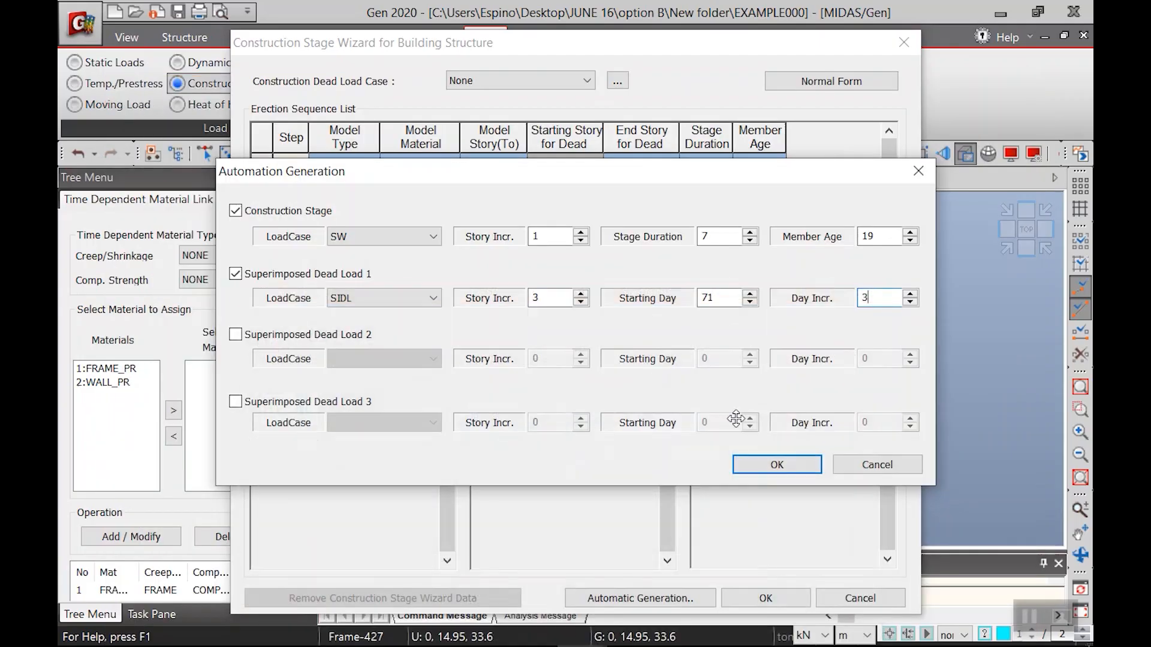
# Step: Enable Superimposed Dead Load 2 with load case LL and a story increment of 12
pyautogui.click(307, 334)
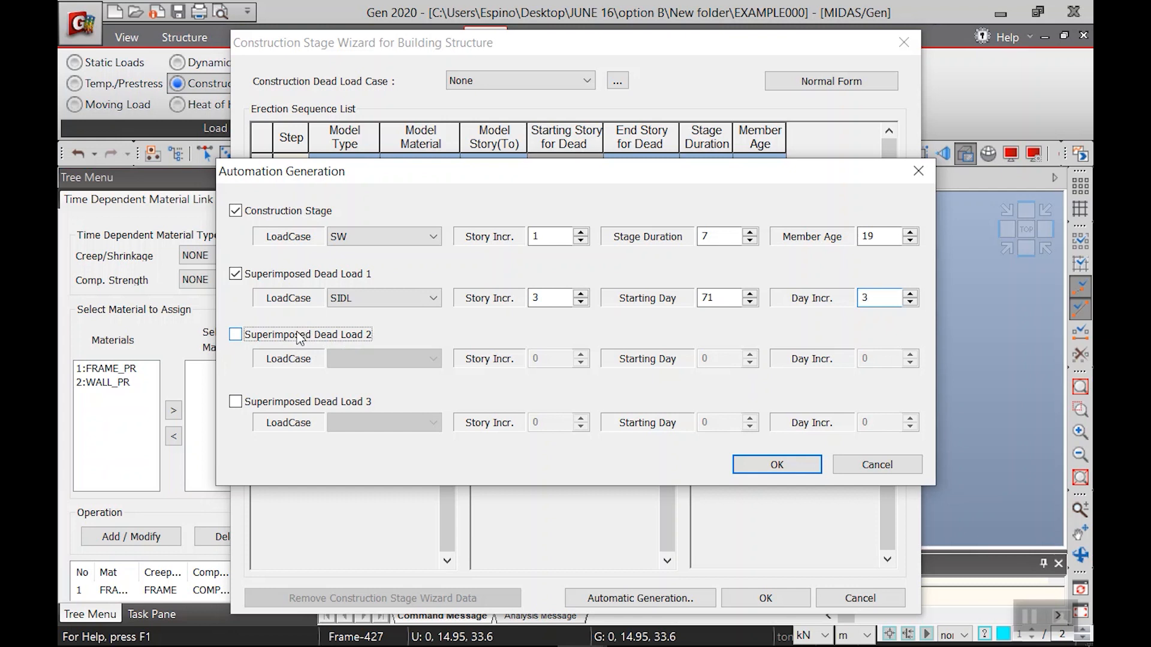
pyautogui.click(360, 360)
pyautogui.click(369, 376)
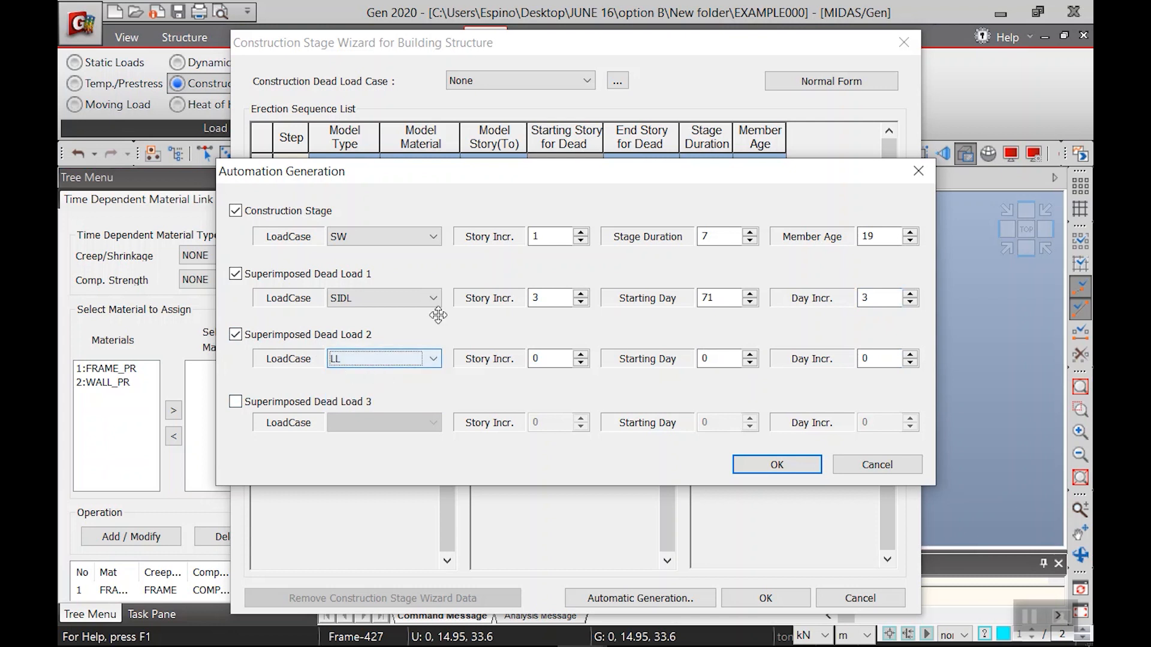
pyautogui.click(541, 358)
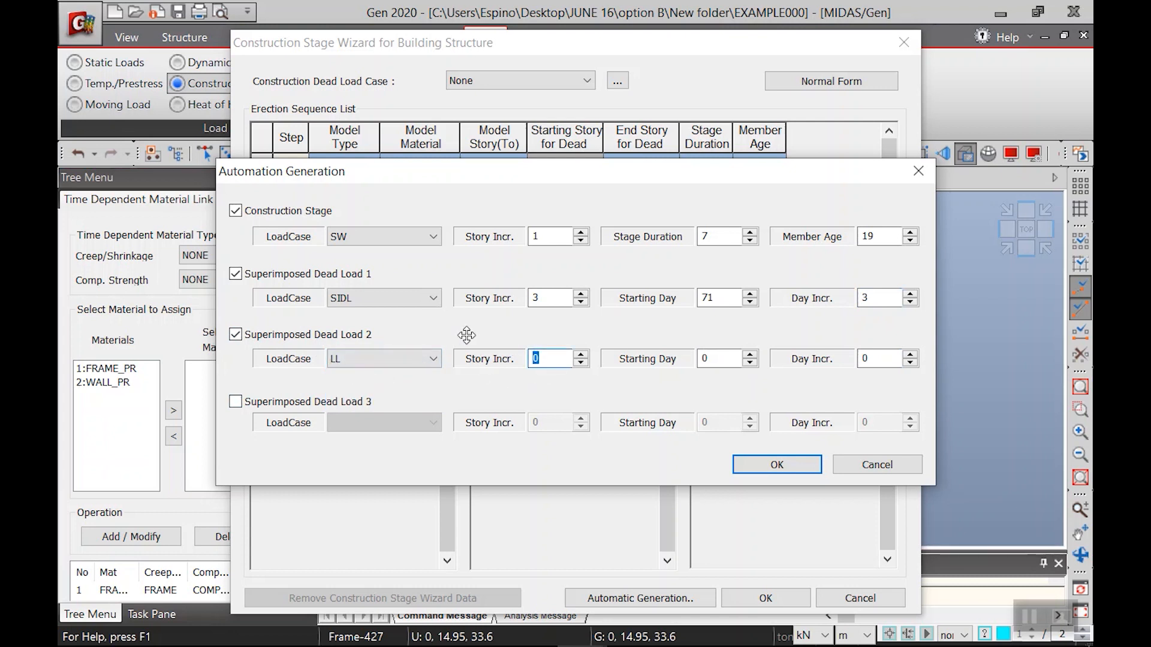
pyautogui.write('12')
# Step: Set Superimposed Dead Load 2 to starting day 112, per the PowerPoint schedule, and day increment 1, and generate the erection sequence
pyautogui.hotkey('alt', 'Tab')
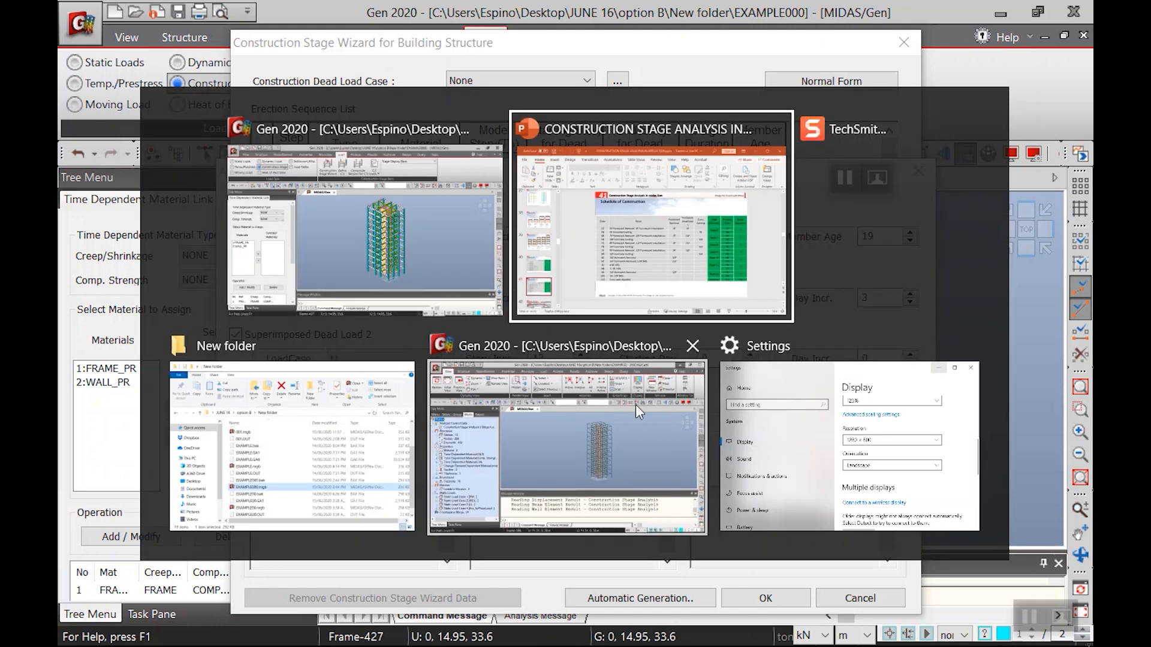
pyautogui.click(651, 258)
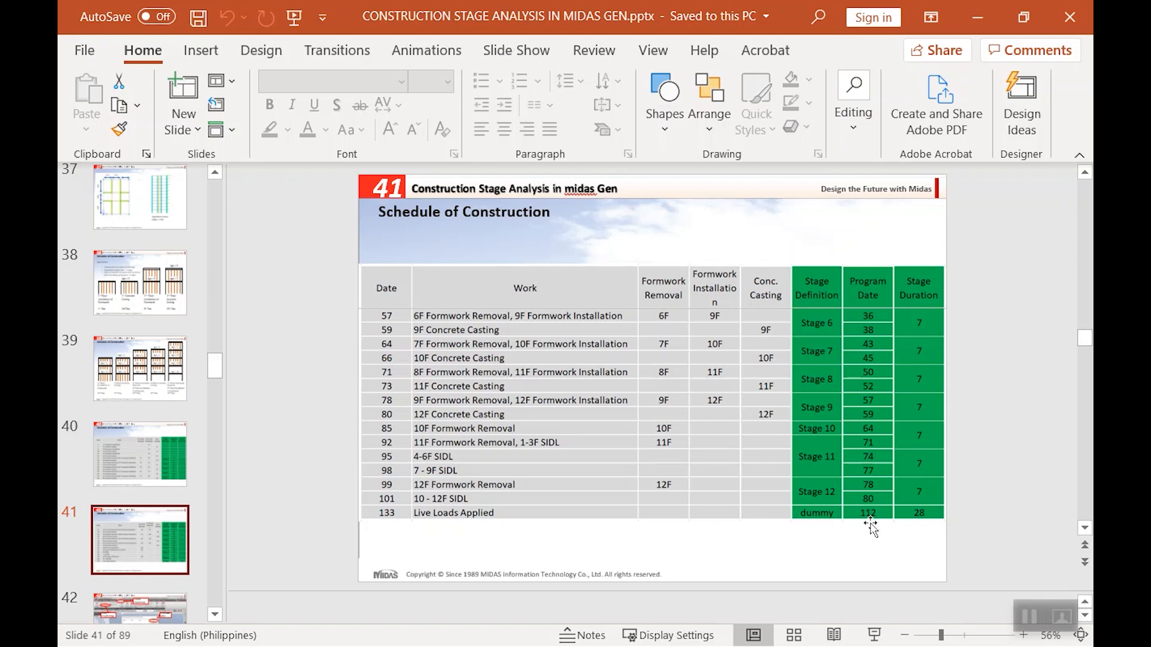
pyautogui.click(977, 15)
pyautogui.doubleClick(705, 358)
pyautogui.write('112')
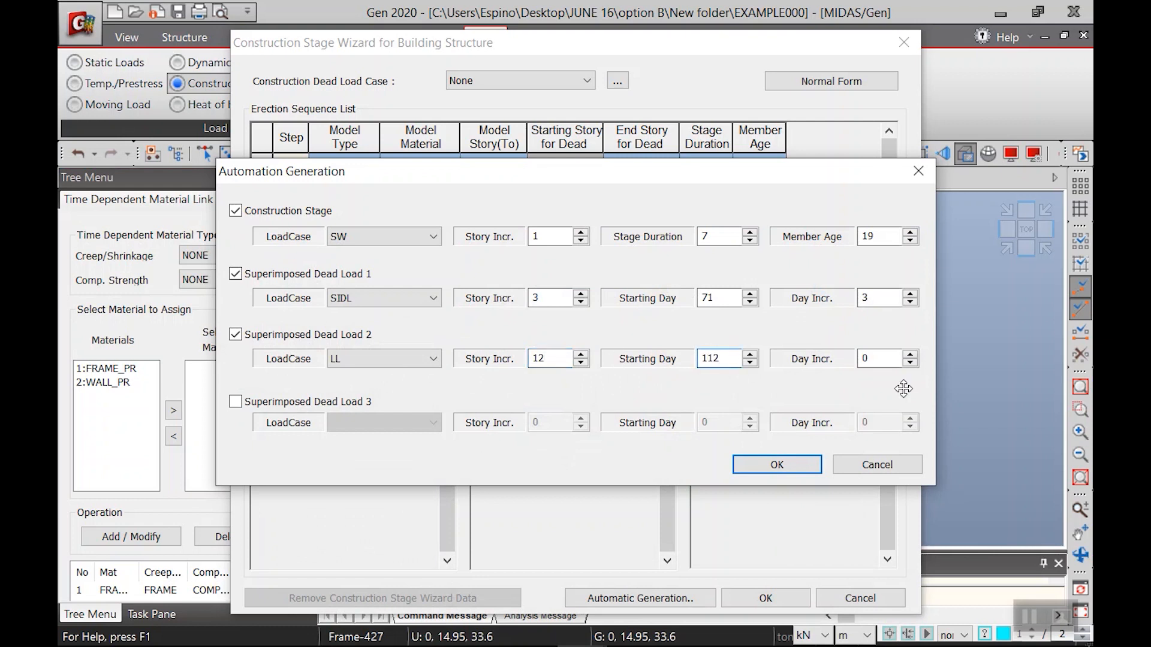
pyautogui.doubleClick(875, 359)
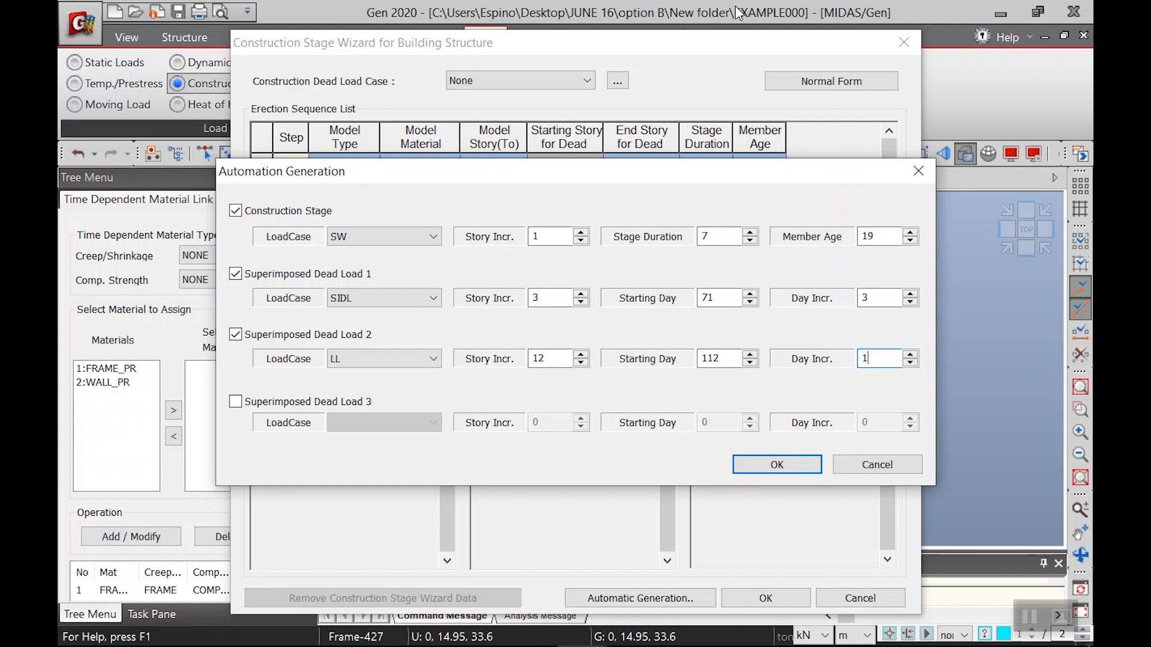
pyautogui.click(774, 465)
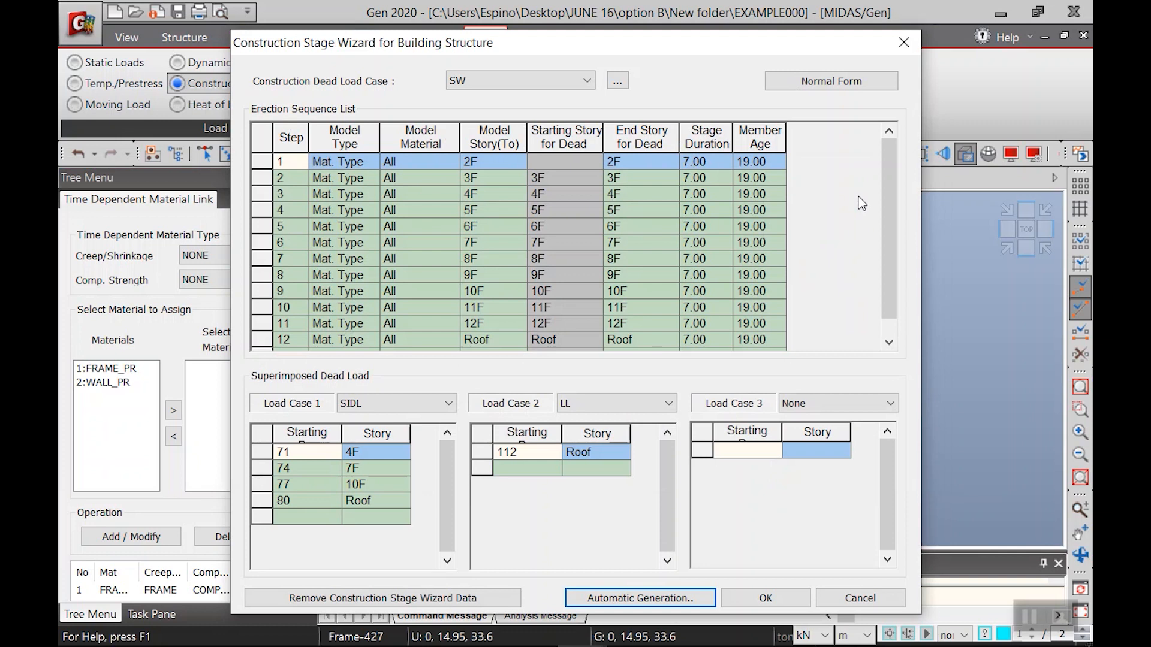
# Step: Review the generated erection sequence of steps 1 to 12 and accept the wizard data to create the construction stages
pyautogui.scroll(-1, 890, 247)
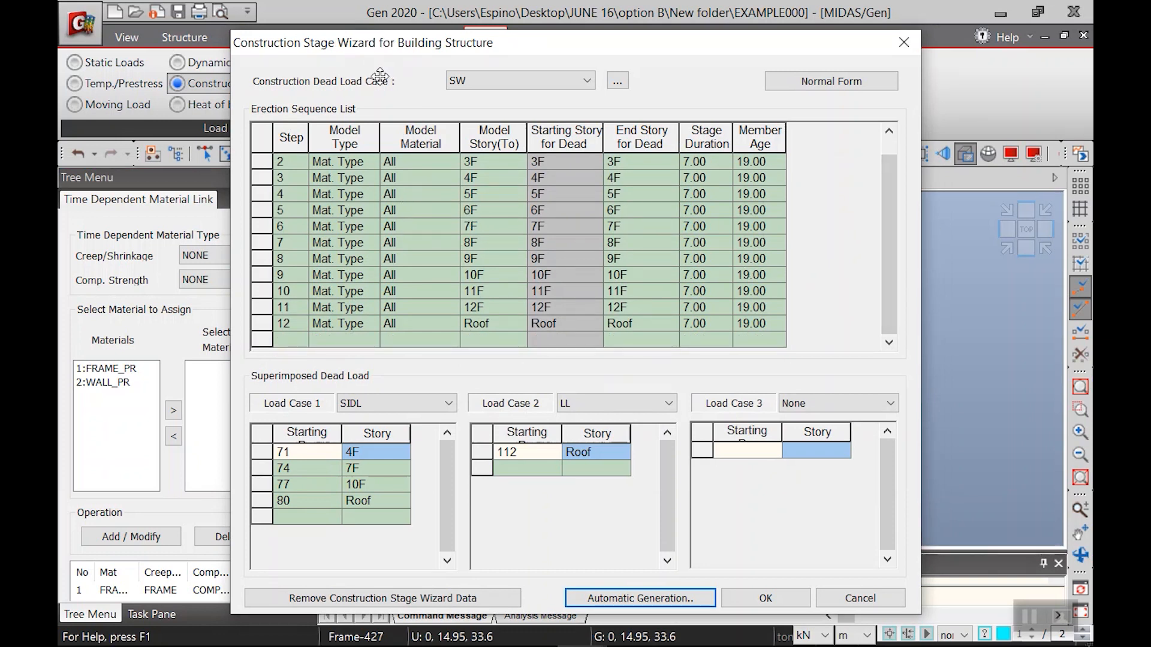
pyautogui.moveTo(890, 209); pyautogui.dragTo(891, 193)
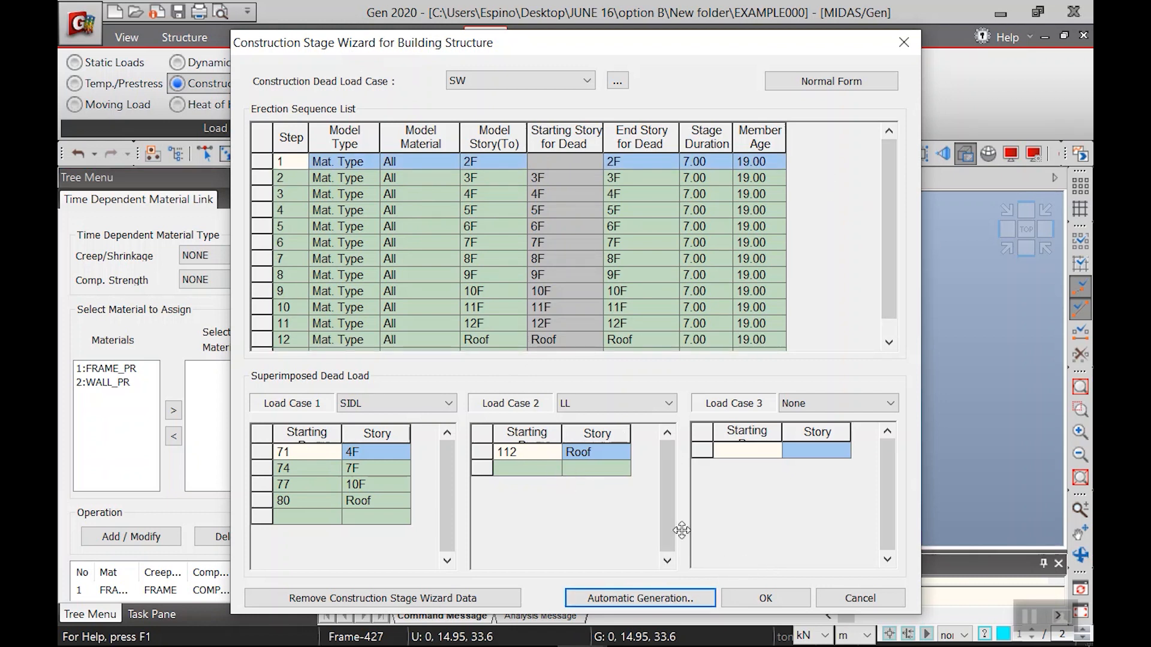
pyautogui.click(763, 599)
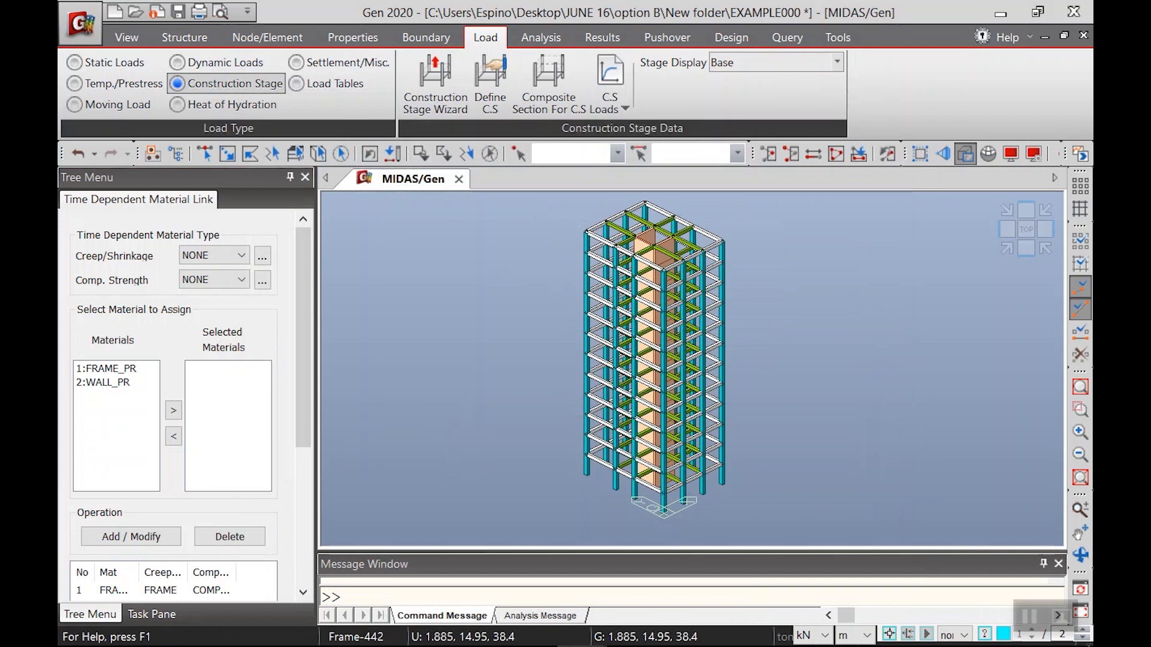
# Step: Switch to PowerPoint and review the construction schedule on slides 40 and 41, moving on to slide 52
pyautogui.hotkey('alt', 'Tab')
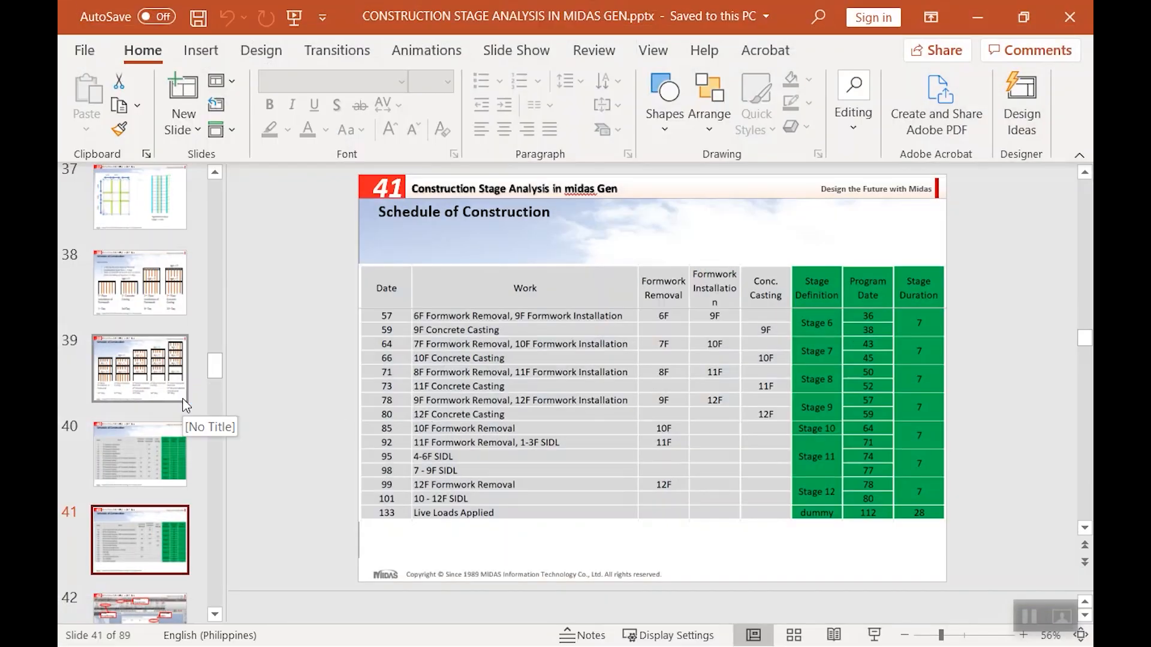
pyautogui.scroll(-2, 174, 365)
pyautogui.click(162, 240)
pyautogui.click(157, 383)
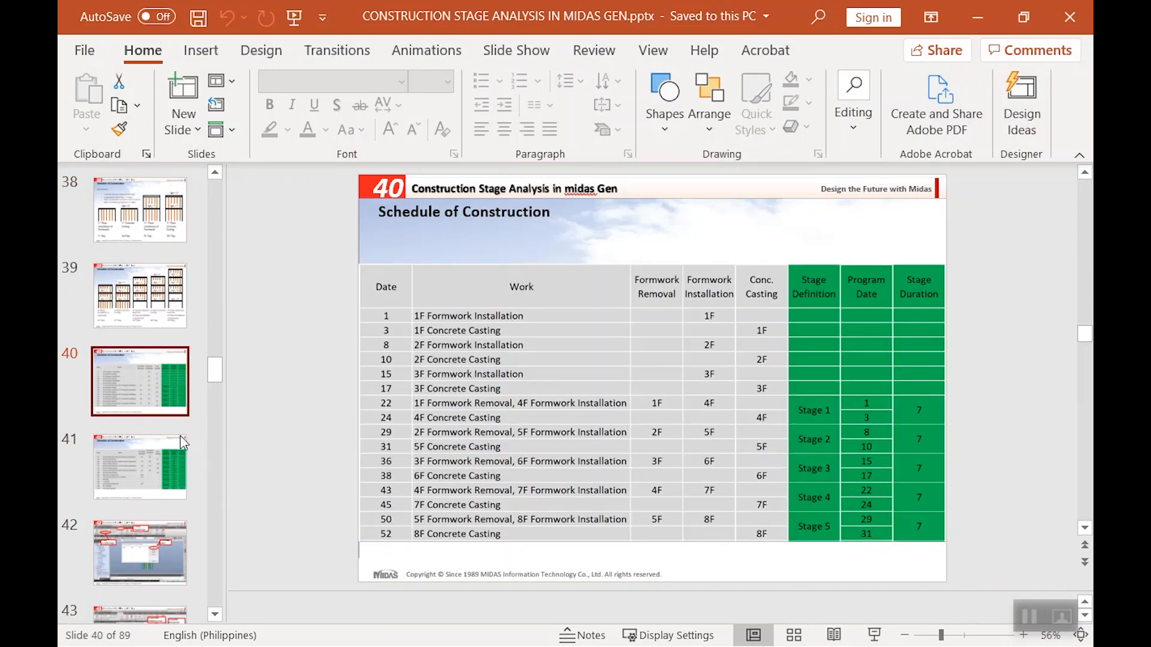
pyautogui.click(153, 456)
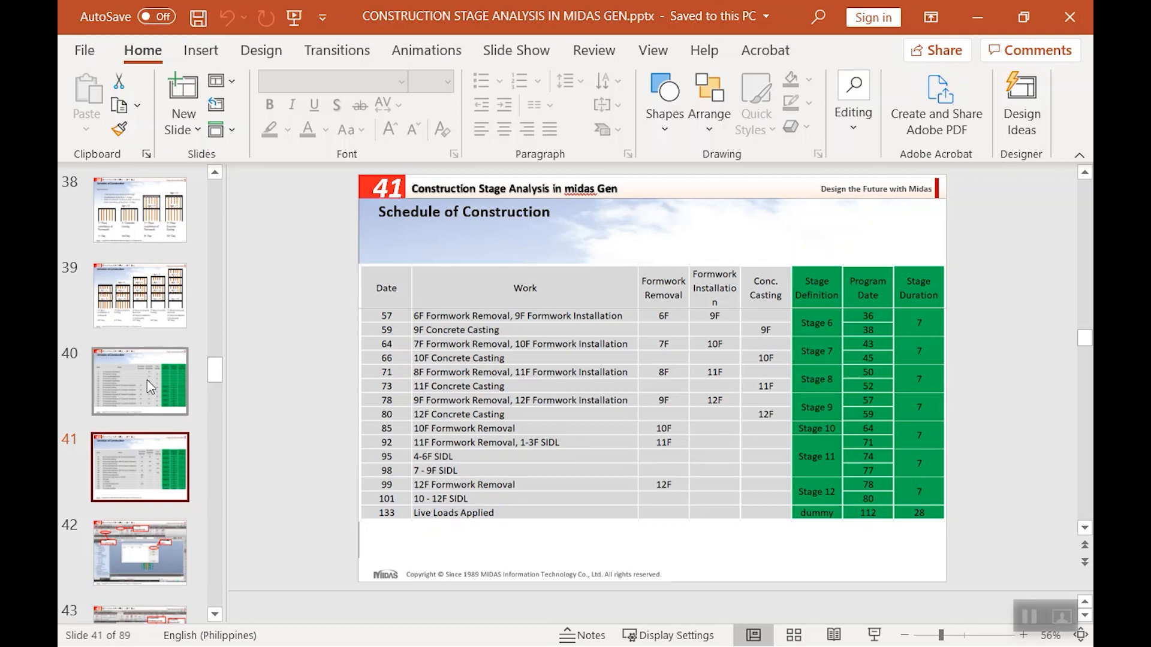
pyautogui.moveTo(213, 374); pyautogui.dragTo(219, 424)
pyautogui.click(162, 430)
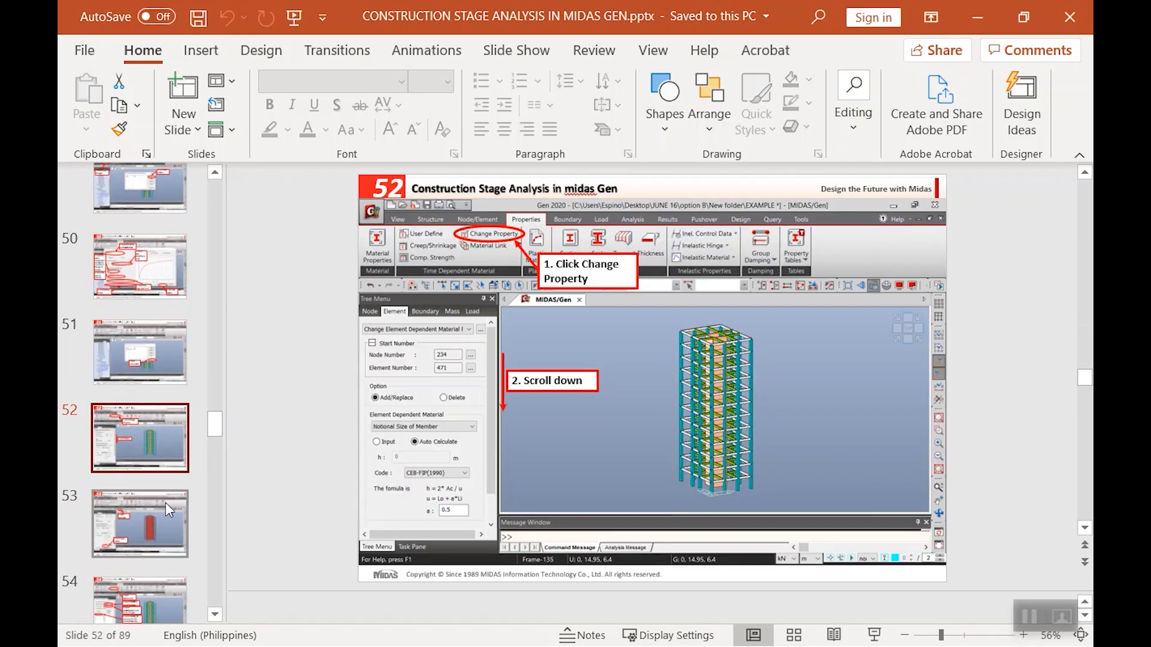
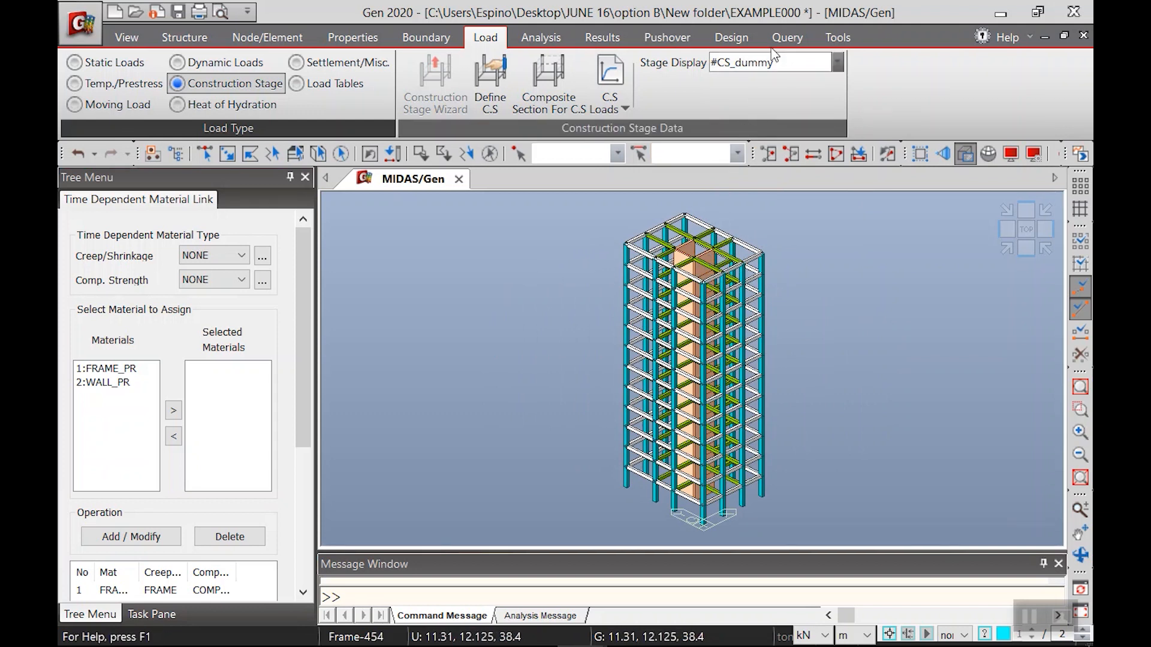
# Step: Look through the generated construction stages available for display and return the model's stage display to Base
pyautogui.click(777, 63)
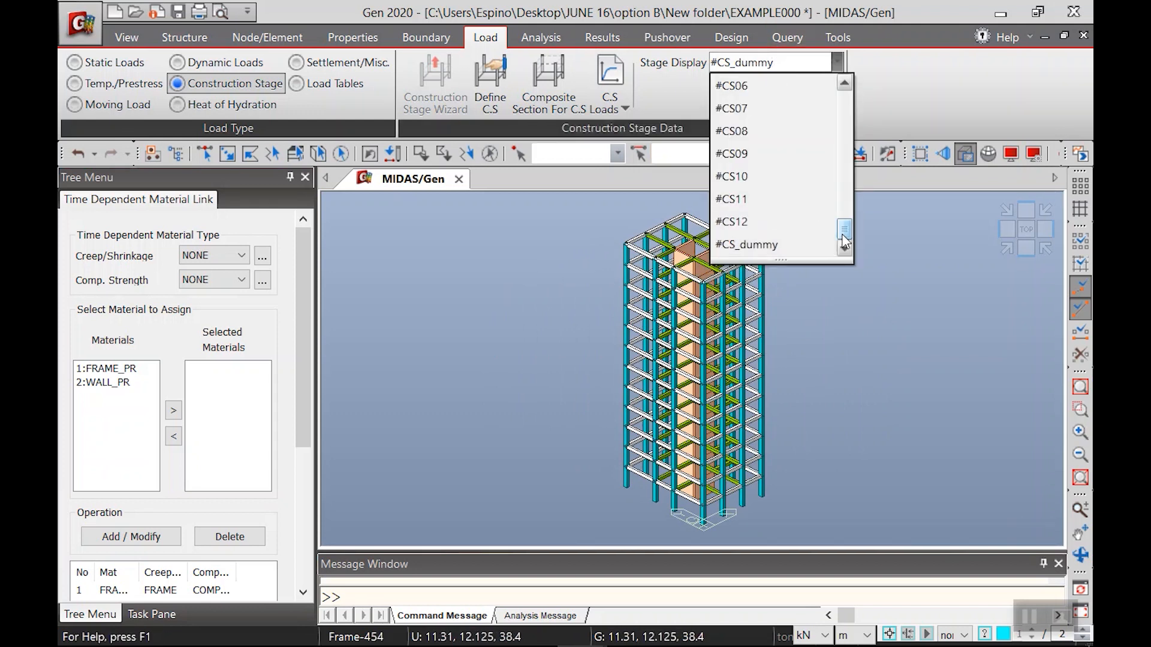
pyautogui.click(524, 332)
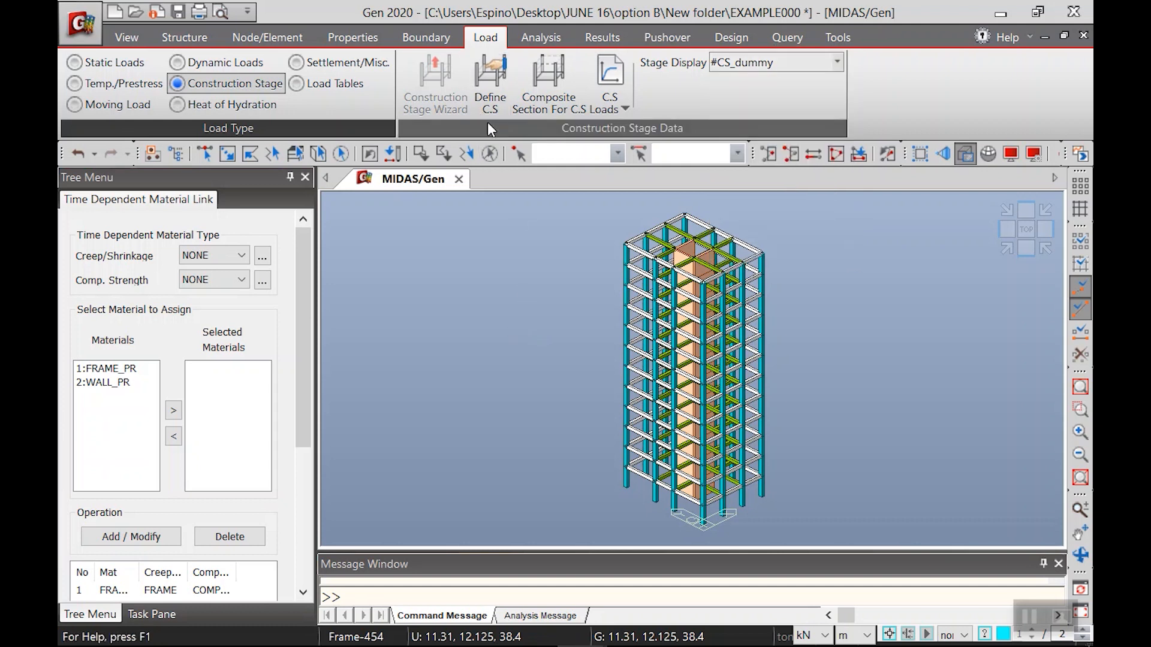
pyautogui.click(837, 62)
pyautogui.moveTo(844, 228); pyautogui.dragTo(844, 87)
pyautogui.click(739, 90)
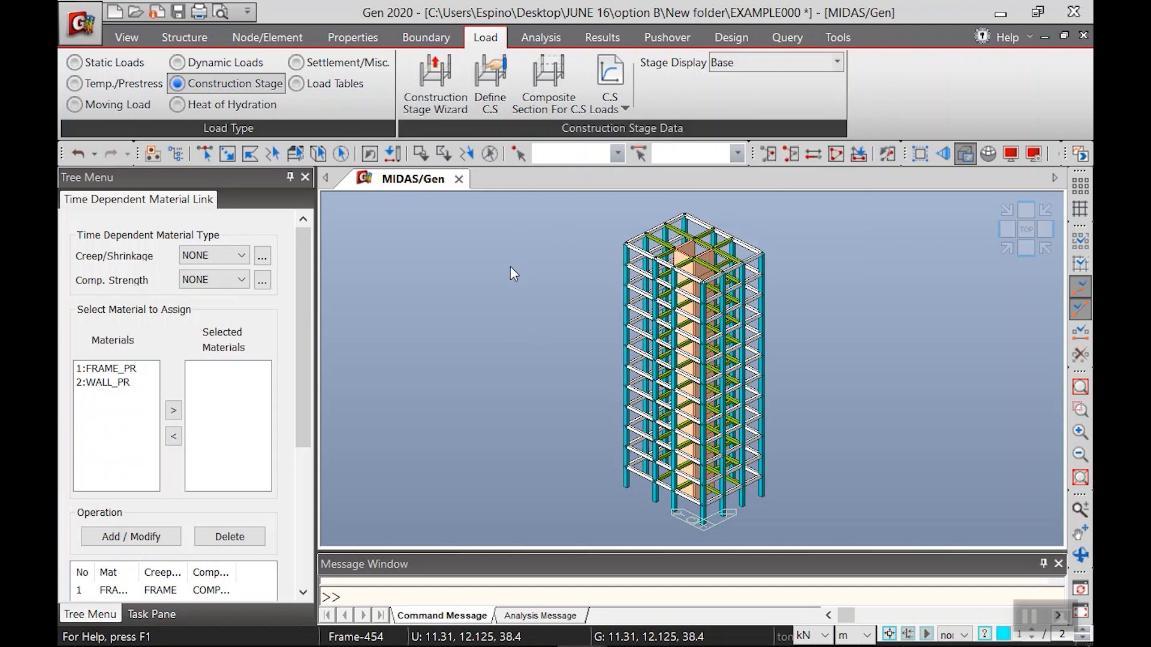
# Step: Add a construction stage named 3 YEARS with a duration of 1095 days and check it in the stage list
pyautogui.click(485, 111)
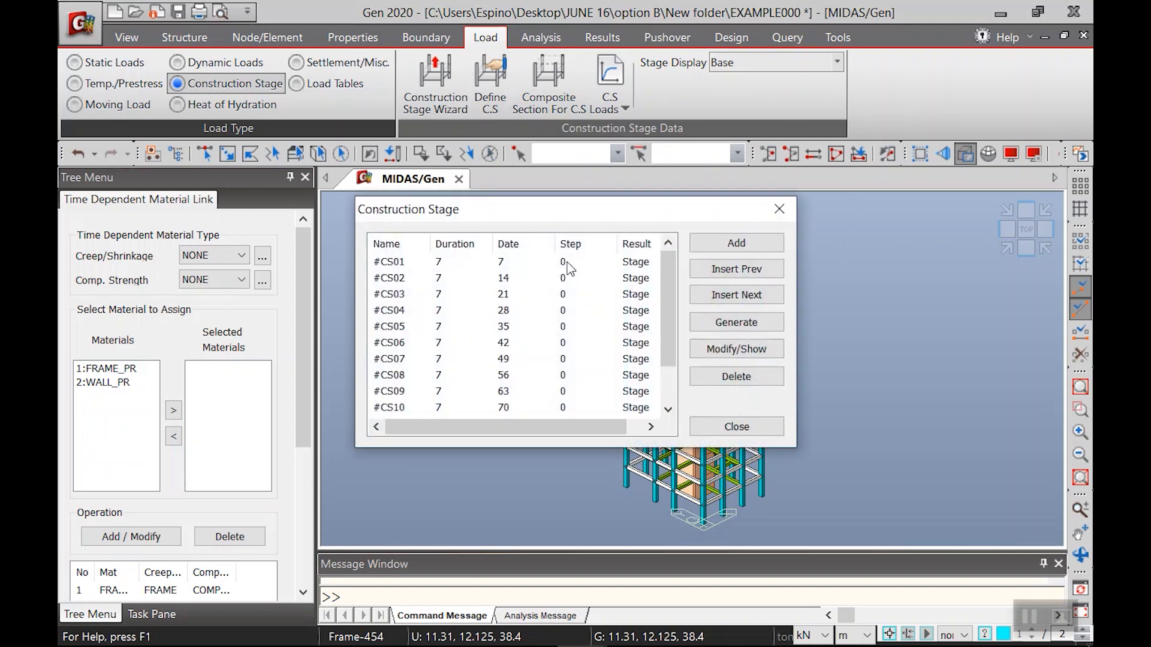
pyautogui.moveTo(670, 297); pyautogui.dragTo(666, 357)
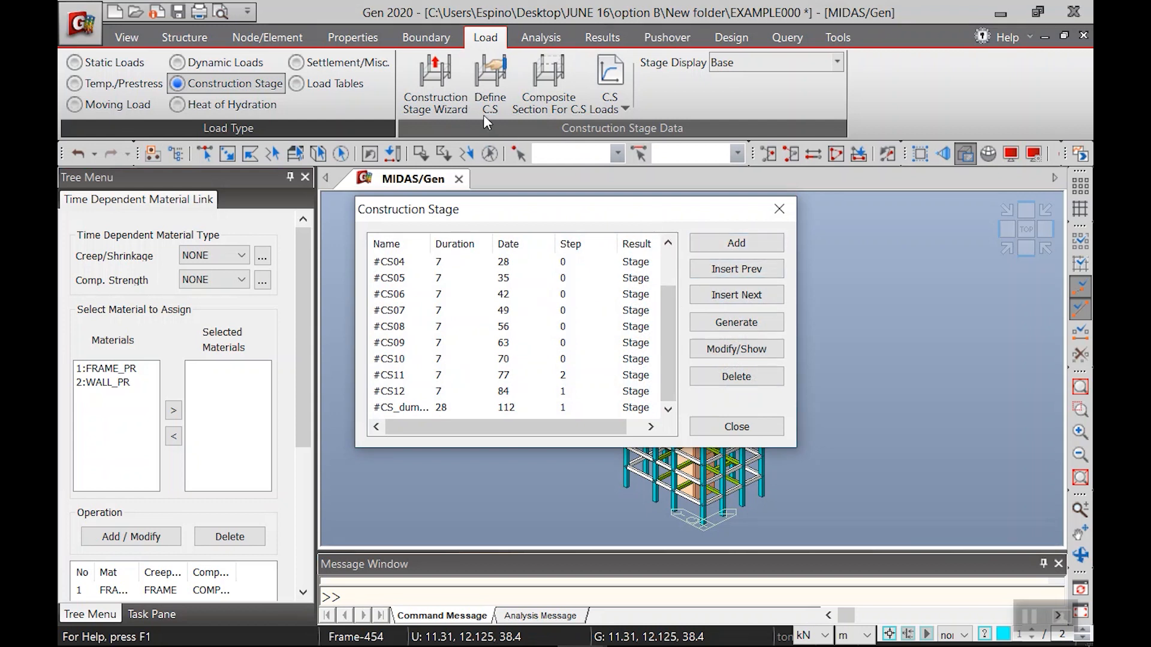
pyautogui.click(768, 246)
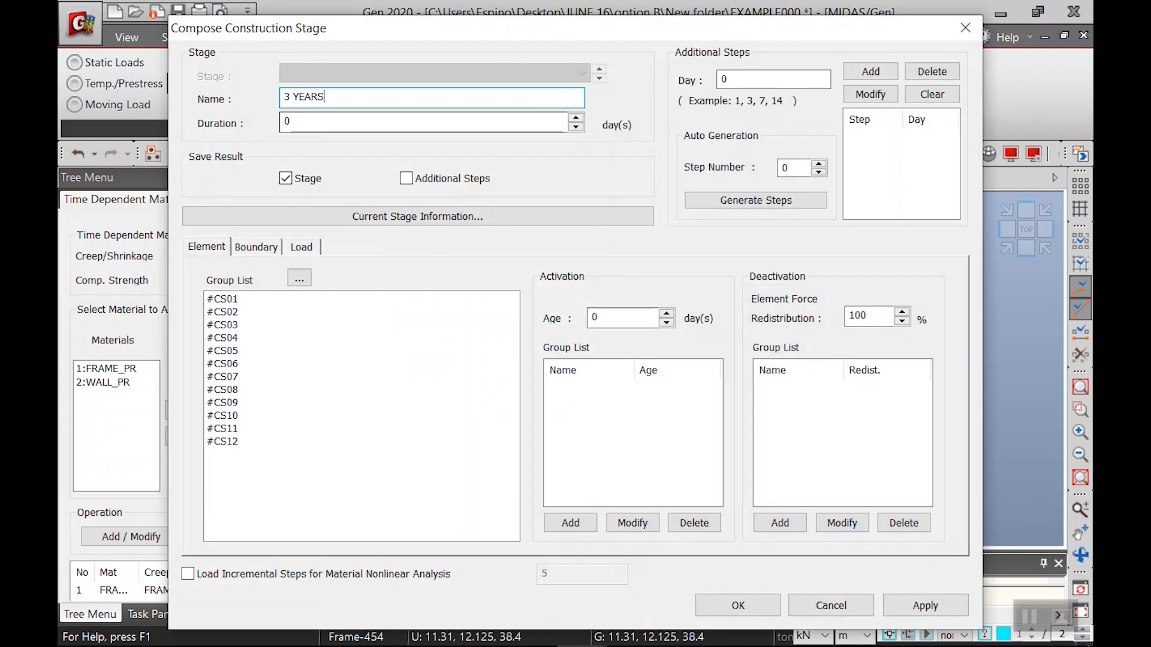
pyautogui.press('Tab')
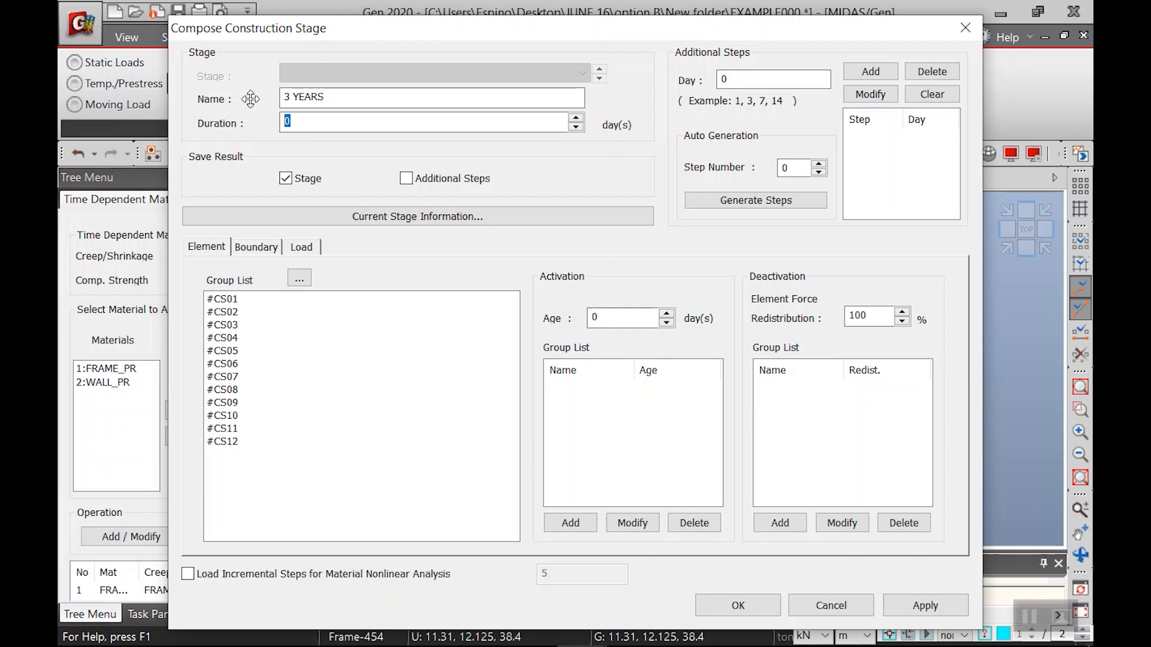
pyautogui.write('1095')
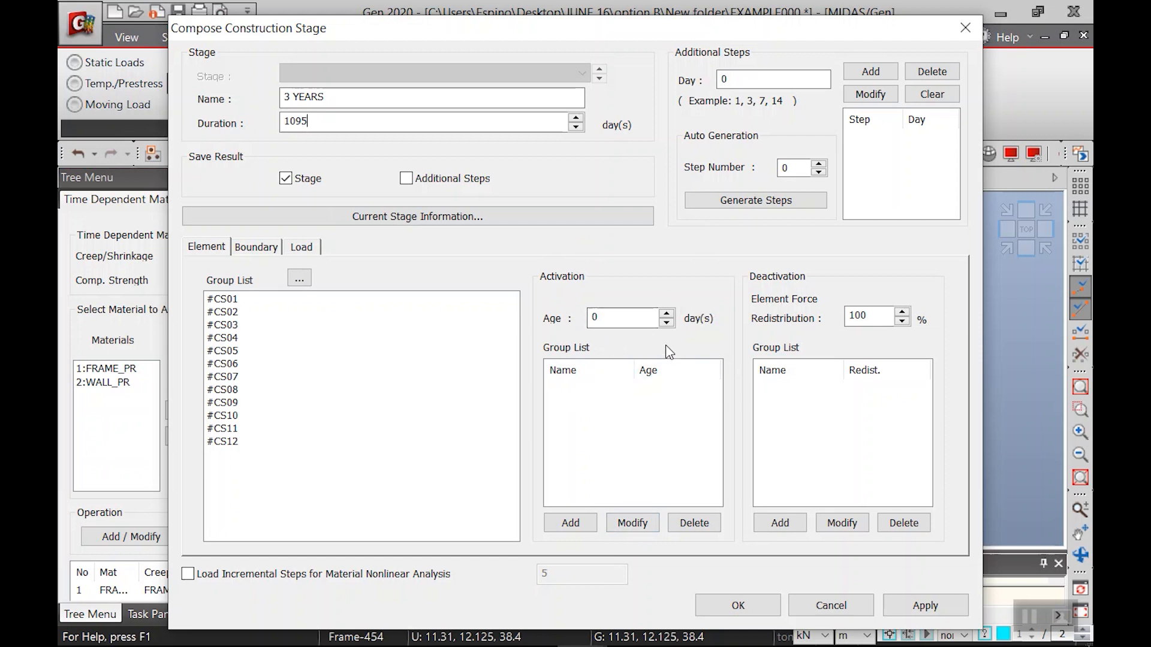
pyautogui.click(733, 609)
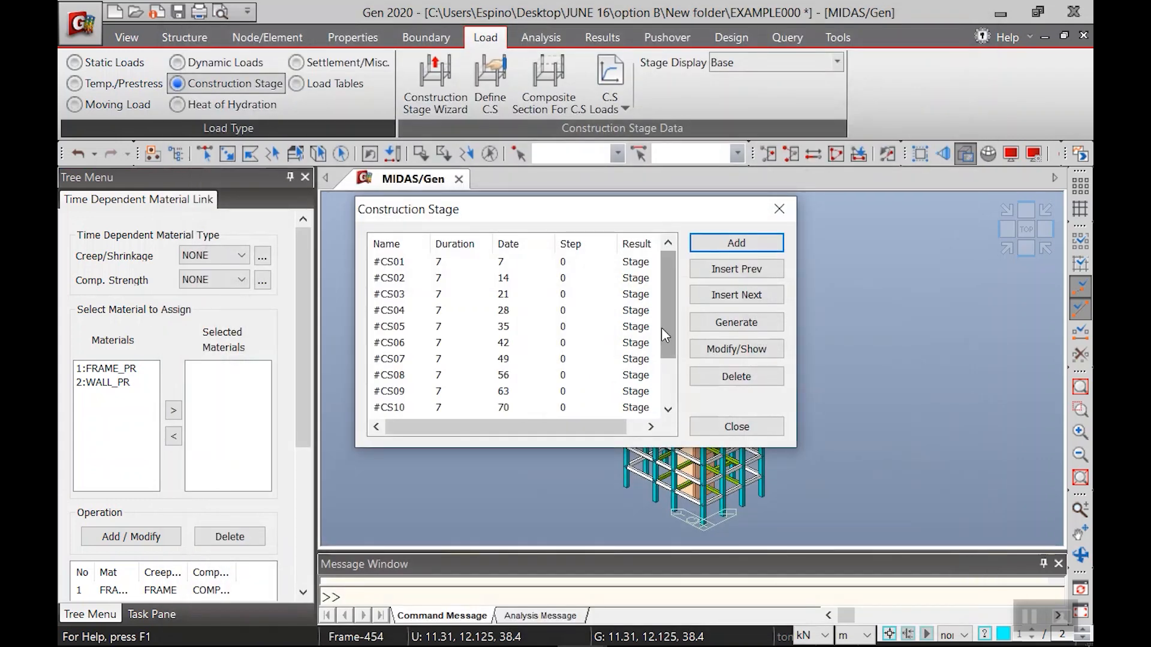
pyautogui.moveTo(665, 327); pyautogui.dragTo(683, 400)
pyautogui.click(424, 406)
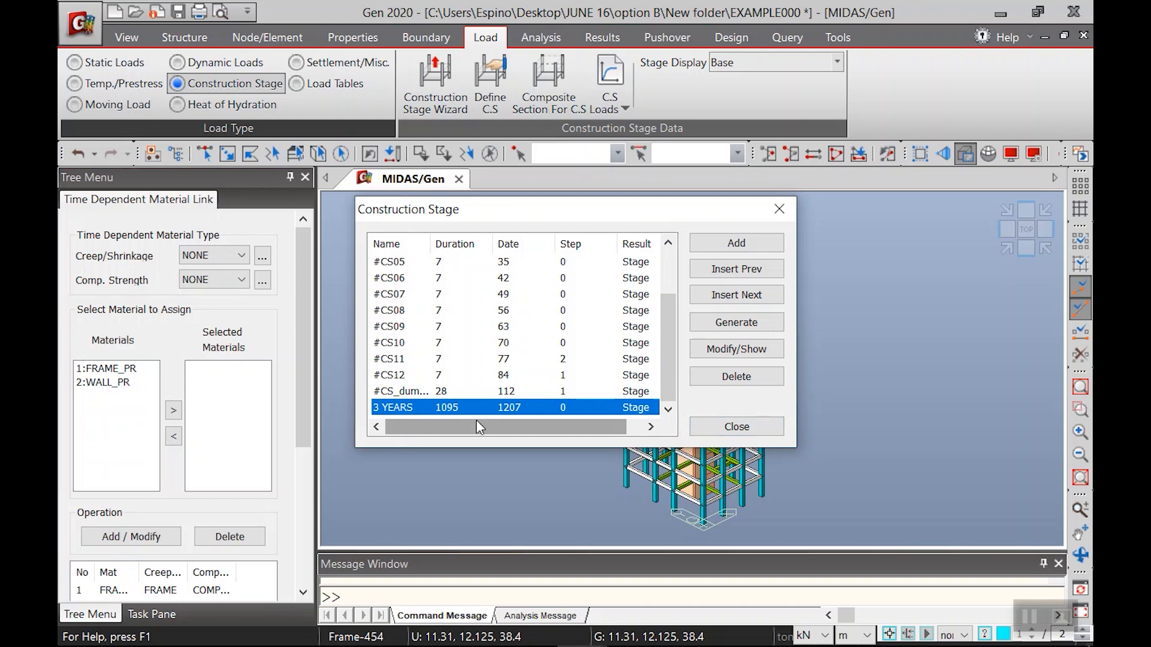
pyautogui.click(723, 428)
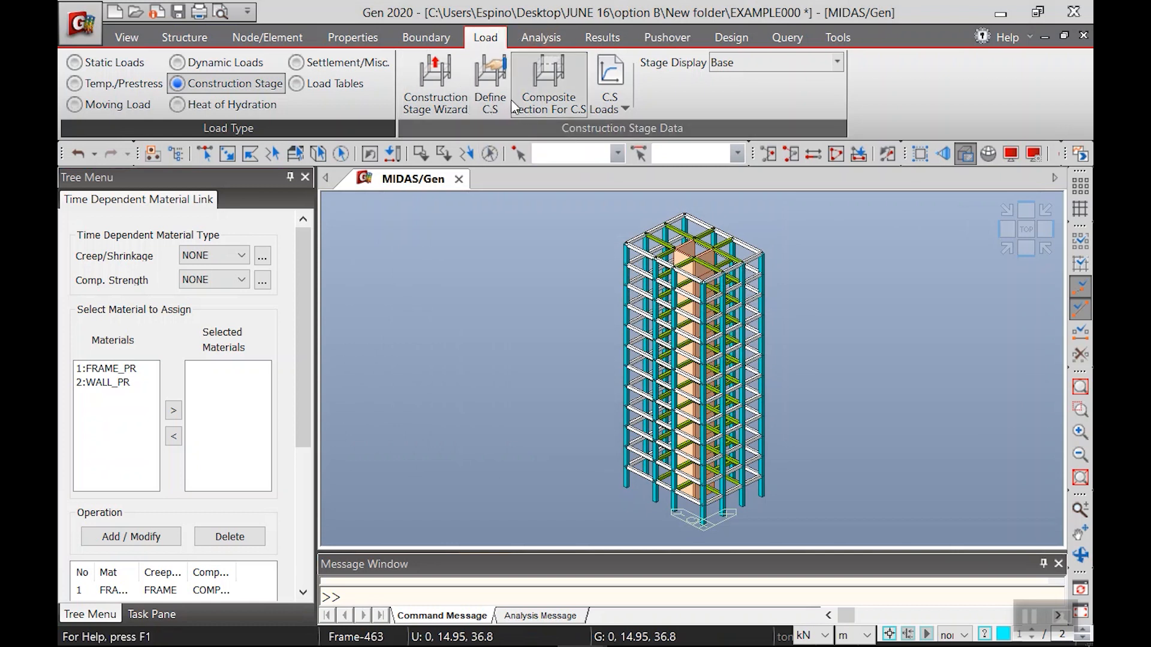
# Step: Open the construction stage analysis control data, look over the other available final stages, and select Last Stage as the final stage
pyautogui.click(535, 38)
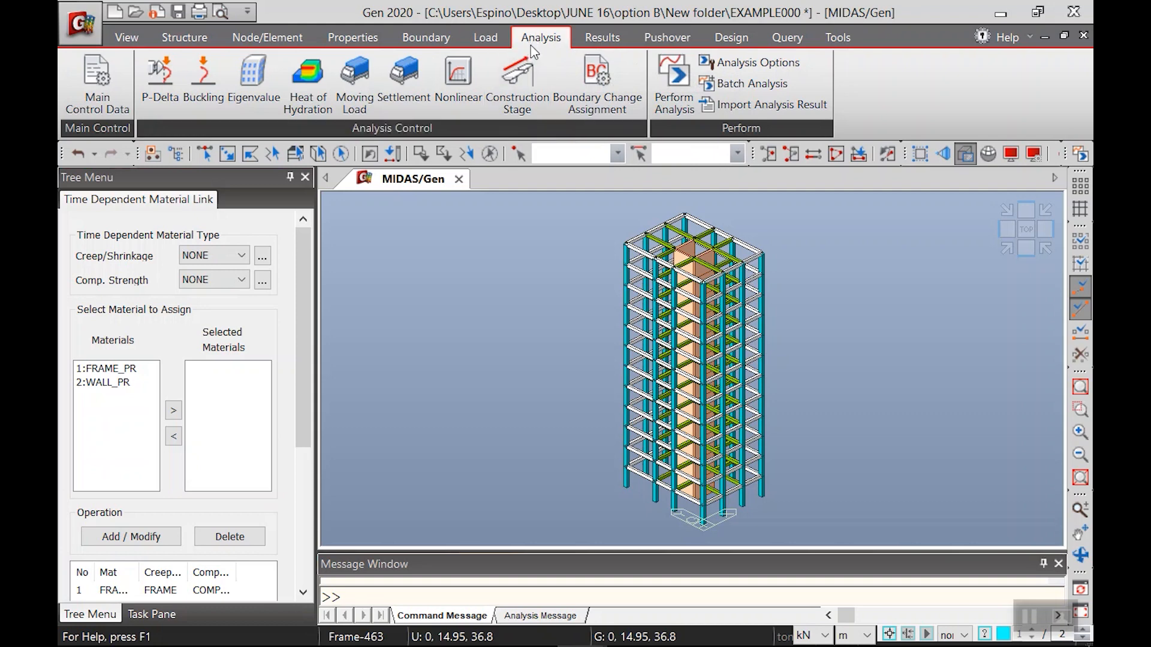
pyautogui.click(516, 110)
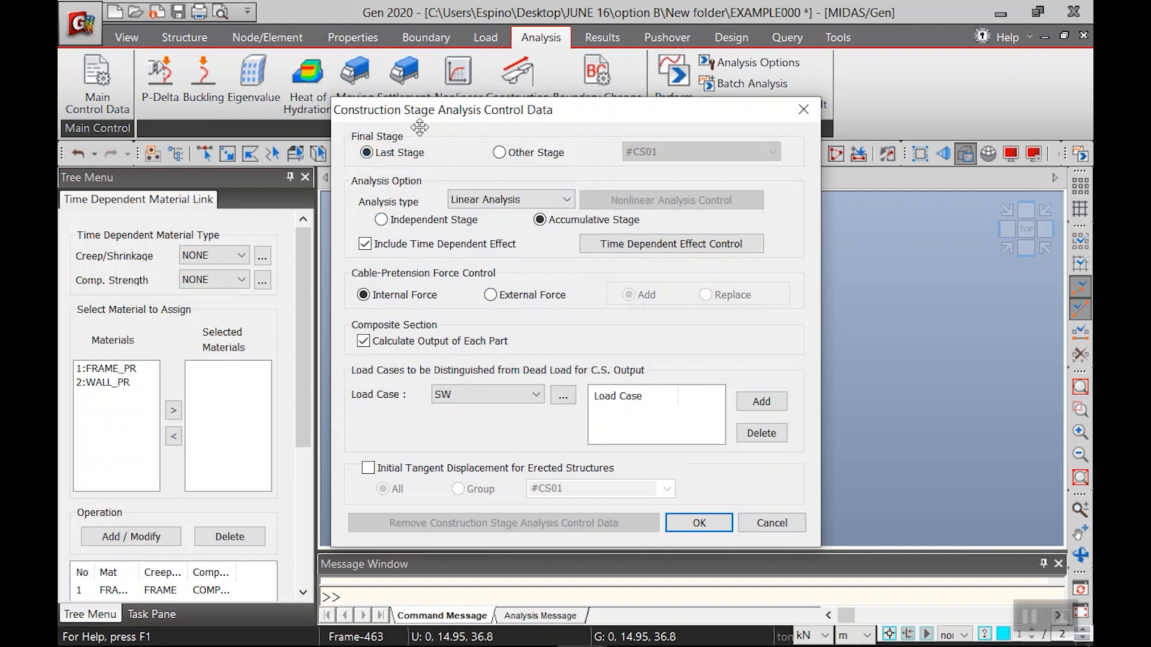
pyautogui.click(530, 157)
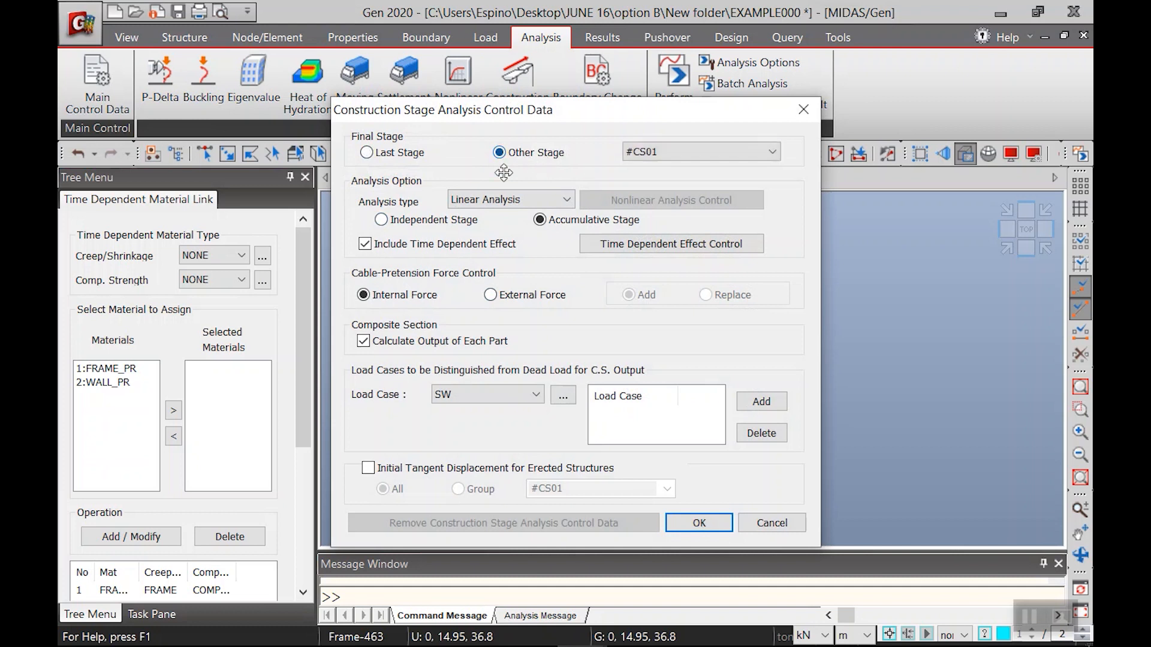
pyautogui.click(683, 152)
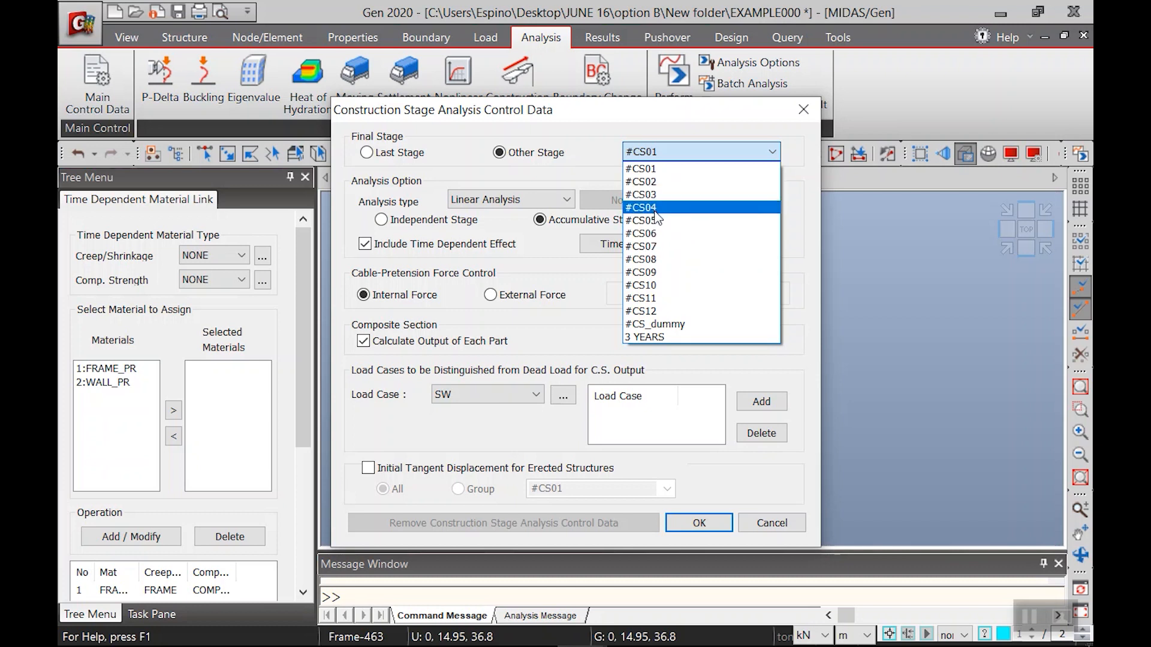
pyautogui.click(654, 152)
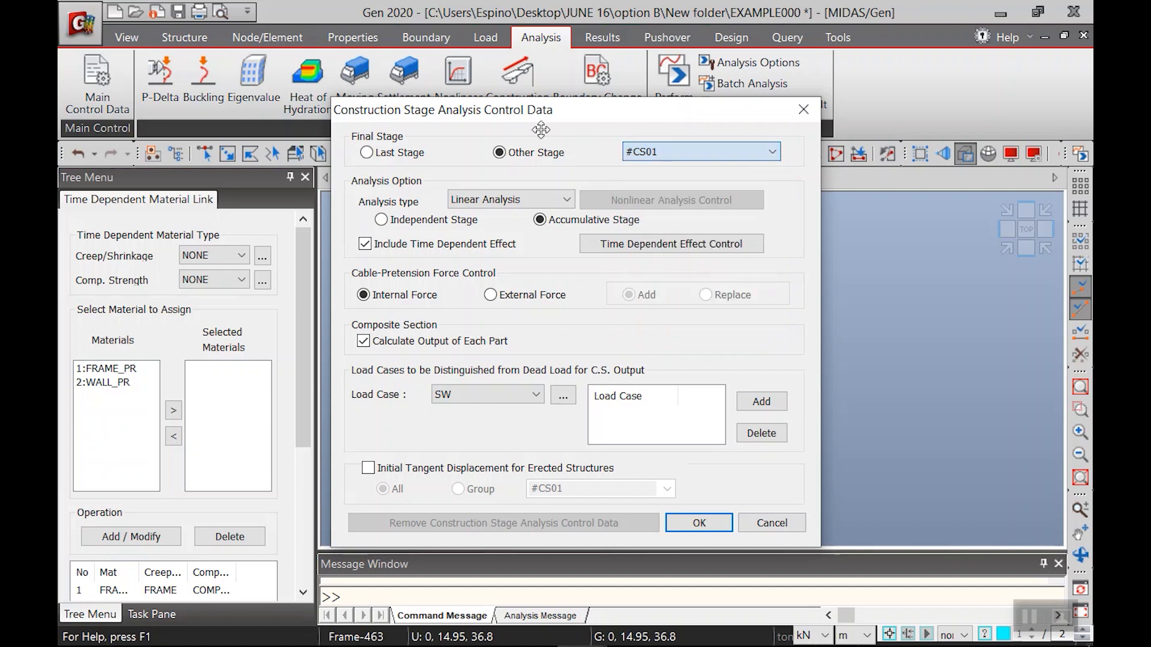
pyautogui.click(398, 153)
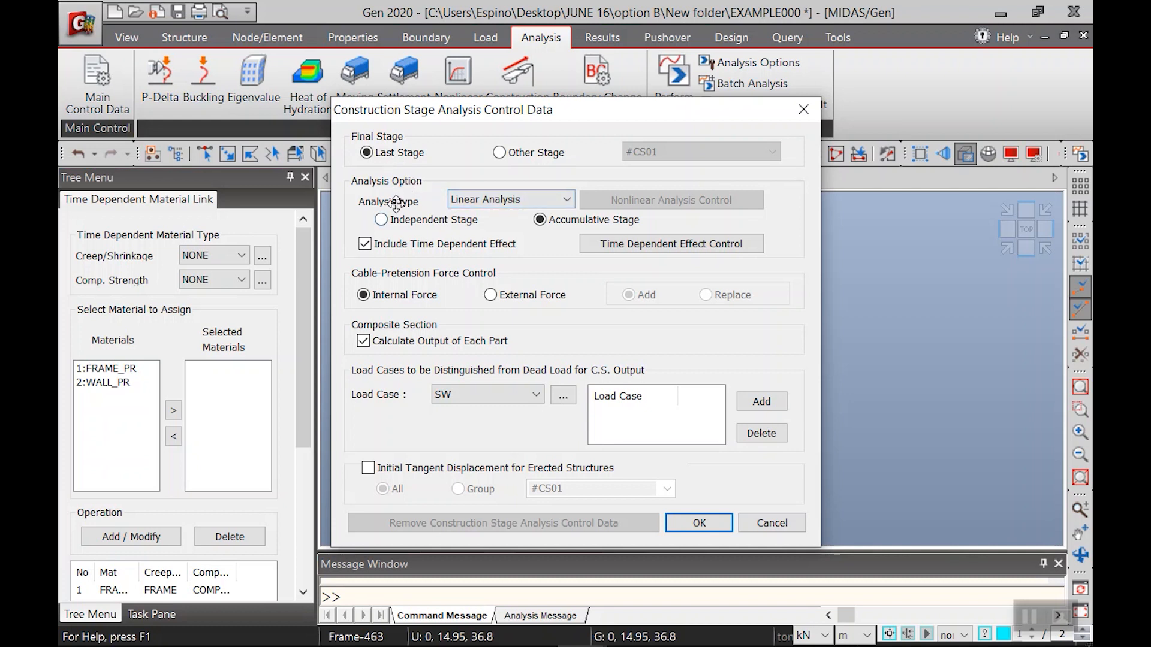
# Step: Examine the available analysis types for the construction stage analysis without choosing a different one
pyautogui.click(487, 202)
pyautogui.click(486, 203)
pyautogui.click(487, 203)
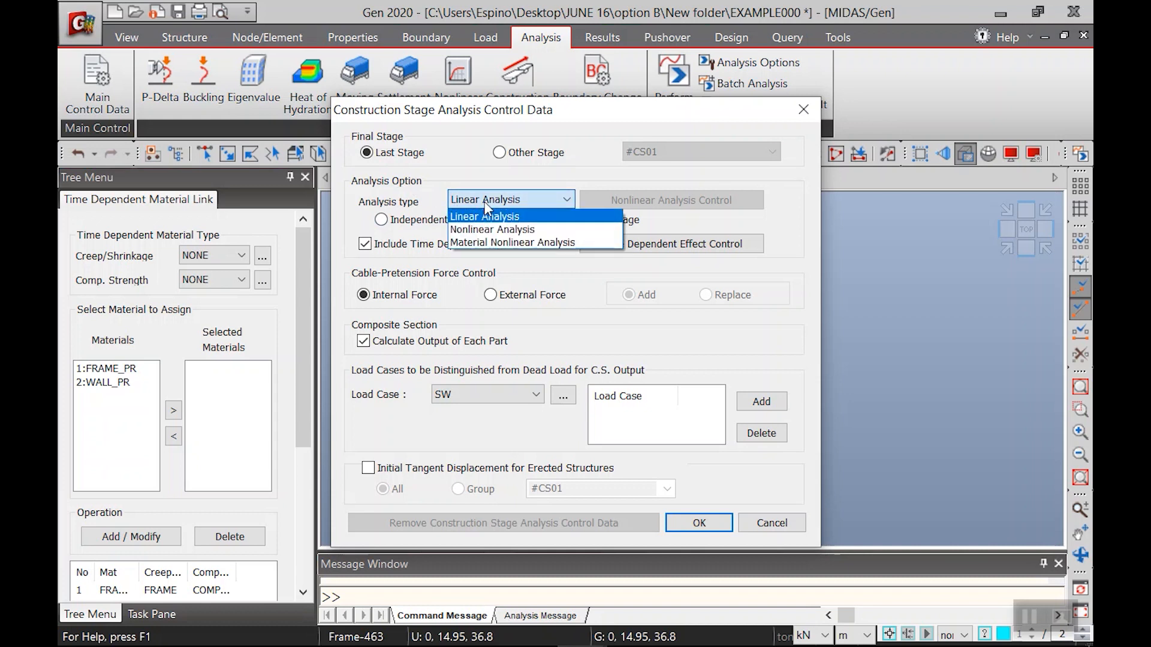
pyautogui.click(483, 201)
pyautogui.click(477, 199)
pyautogui.click(469, 165)
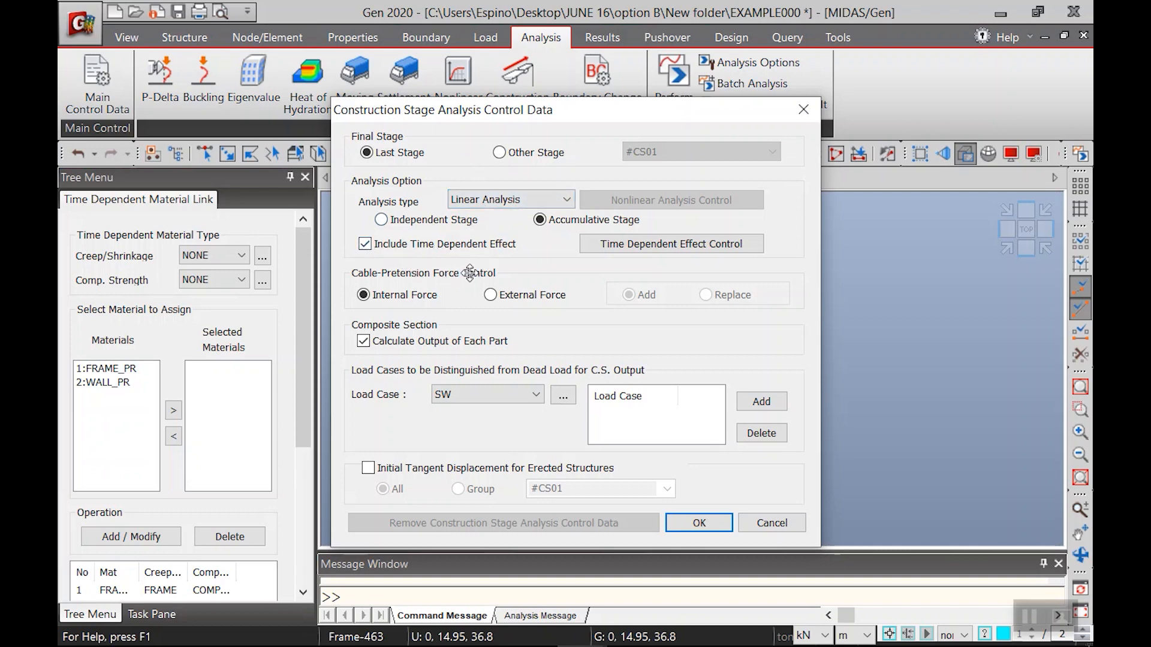
# Step: Review the time dependent effect settings for creep and shrinkage, time step generation and compressive strength variation, and accept them
pyautogui.click(607, 244)
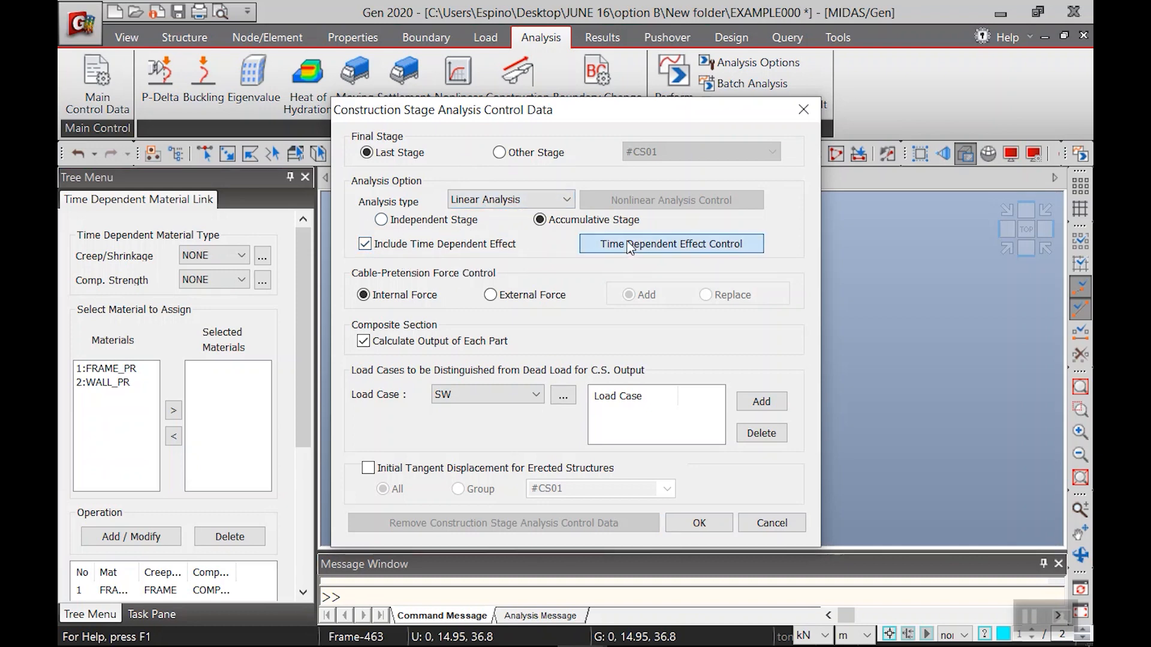
pyautogui.moveTo(573, 86); pyautogui.dragTo(629, 94)
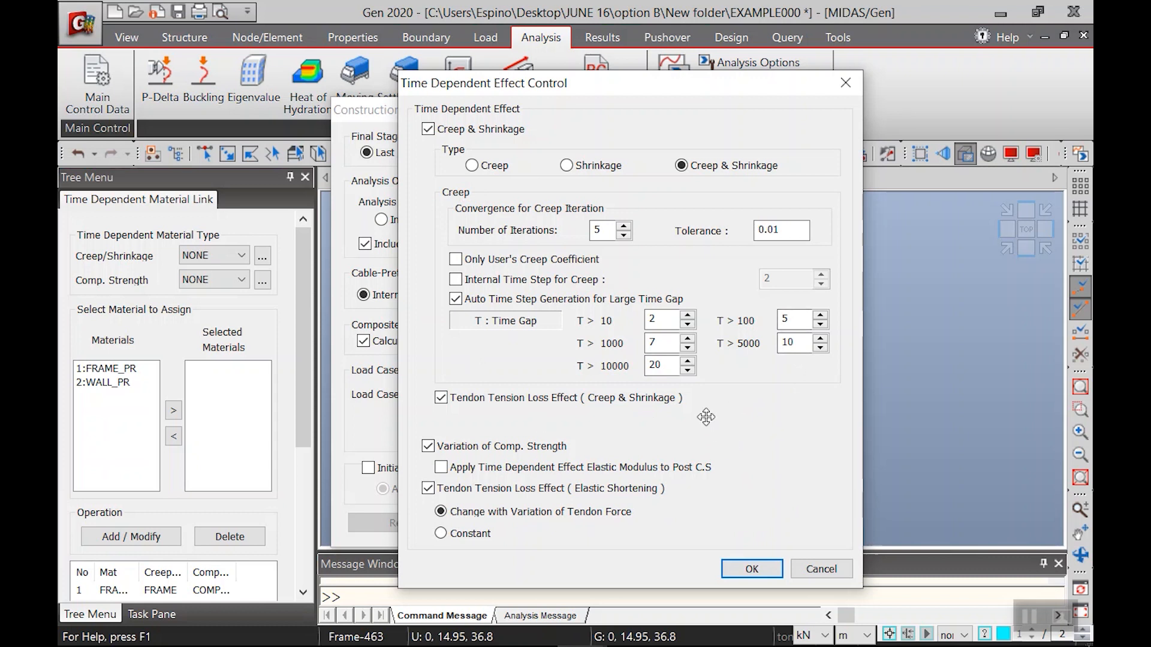
pyautogui.click(753, 569)
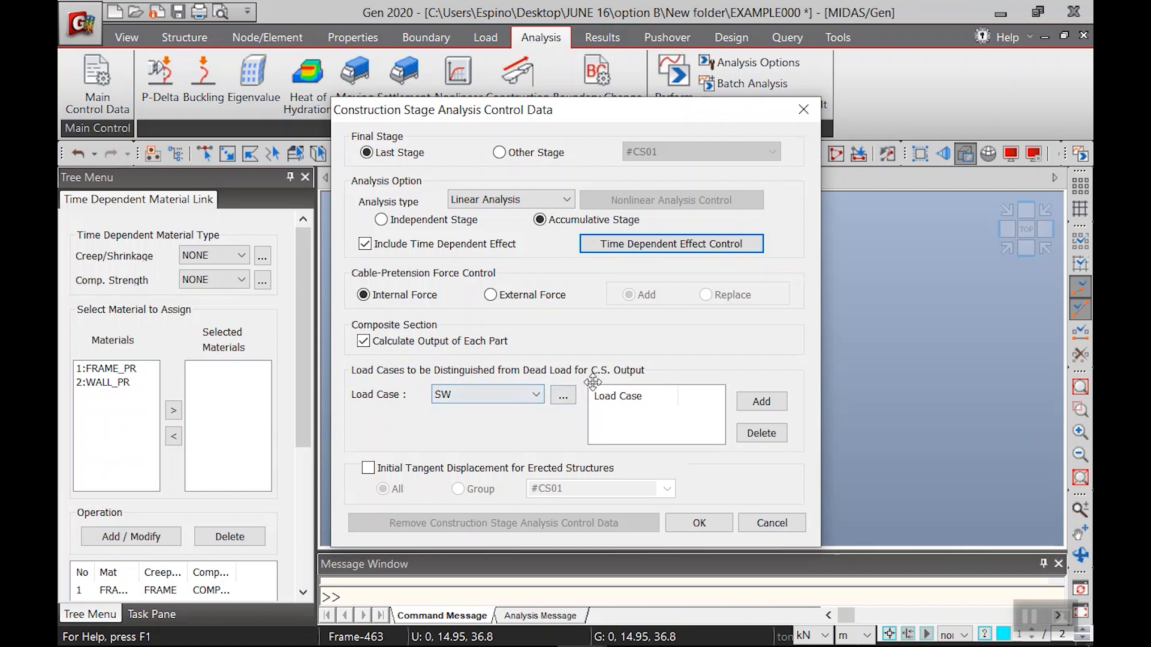
# Step: Add load case LL to those distinguished from dead load for construction stage output and confirm the analysis control data
pyautogui.click(488, 397)
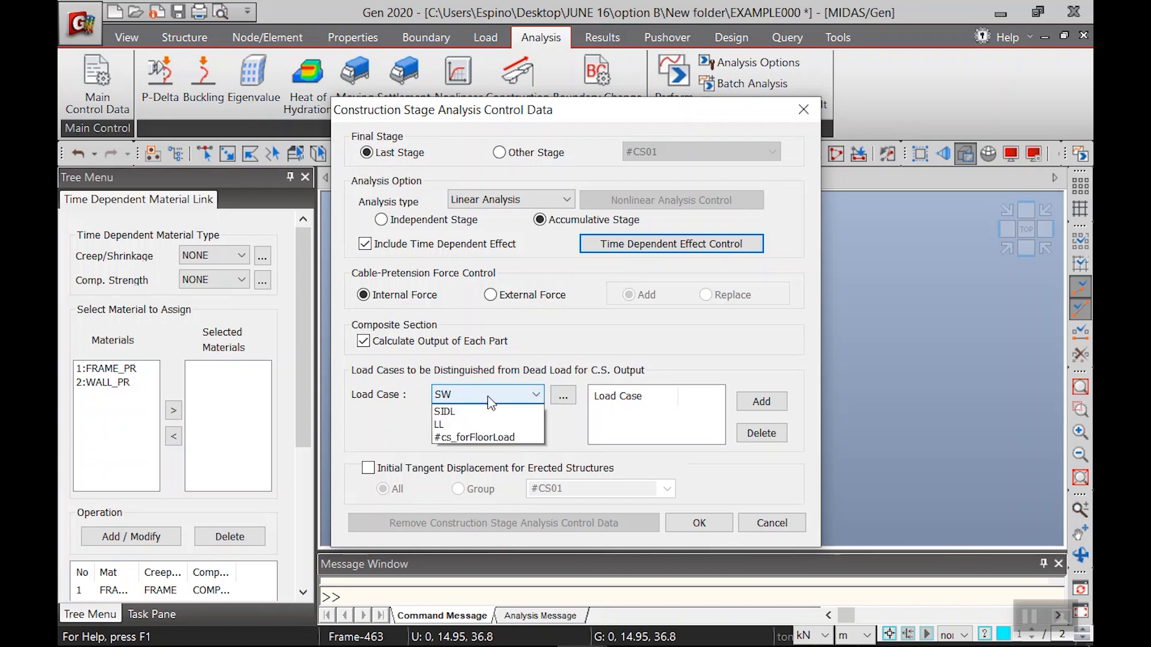
pyautogui.click(488, 397)
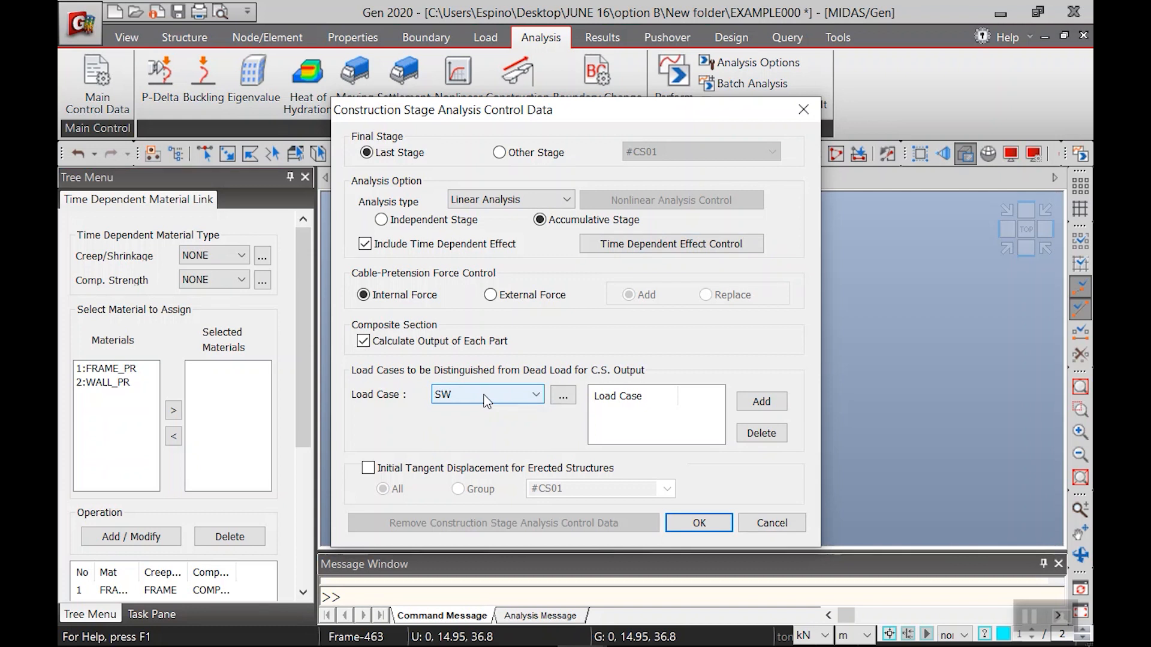
pyautogui.click(484, 401)
pyautogui.click(461, 434)
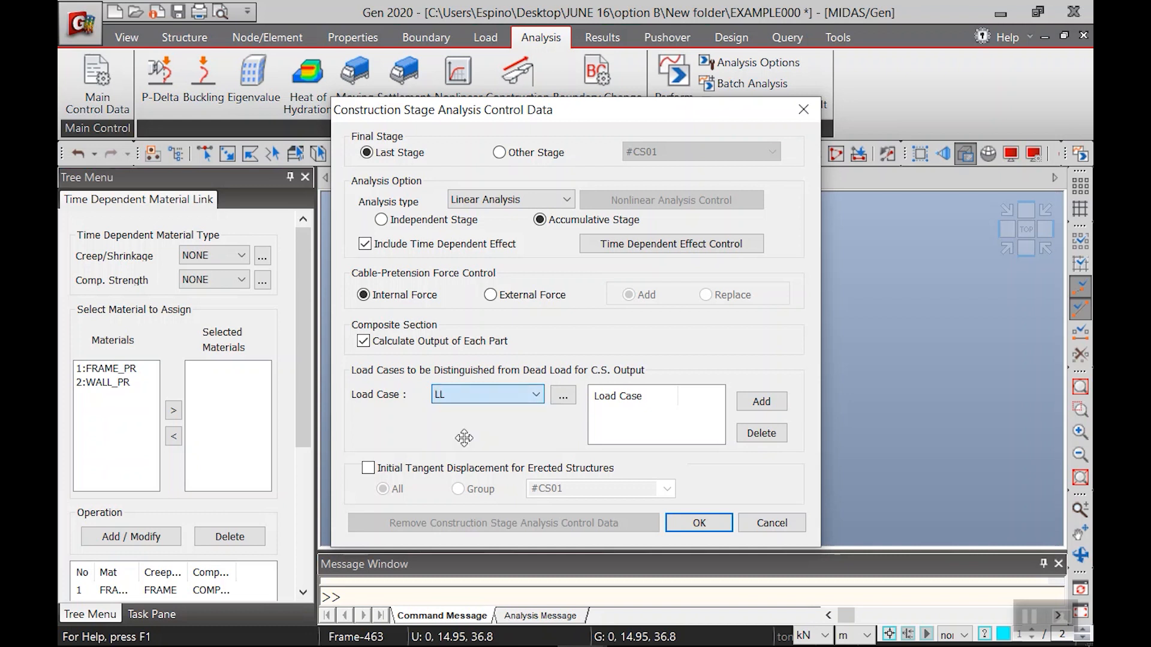
pyautogui.click(760, 402)
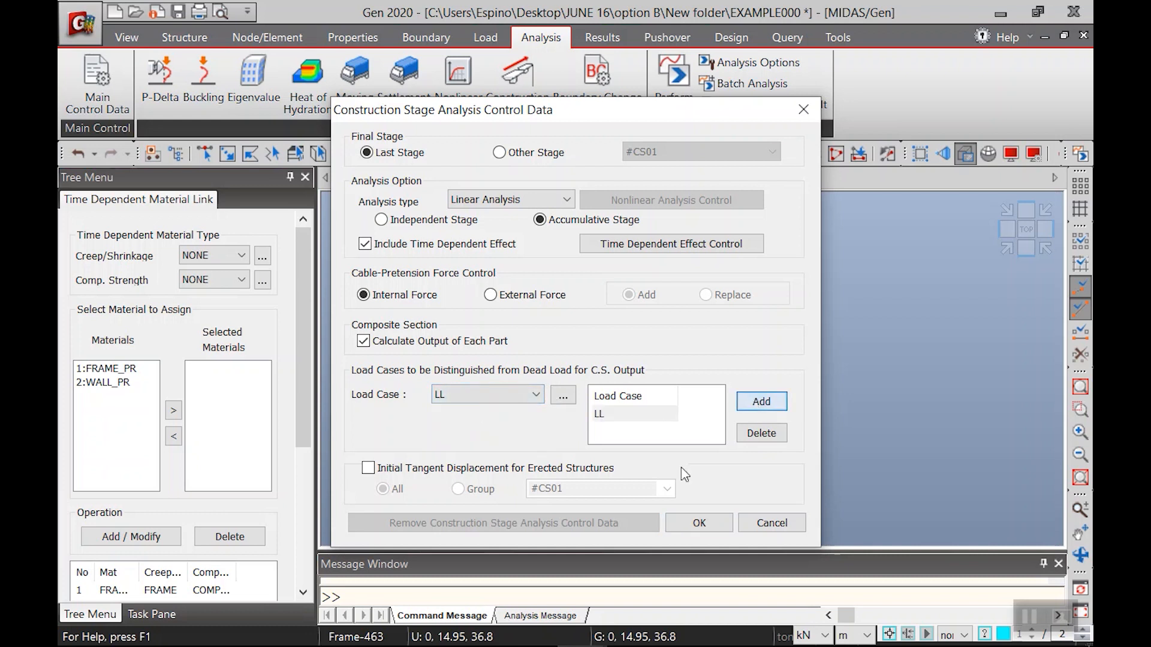
pyautogui.click(699, 524)
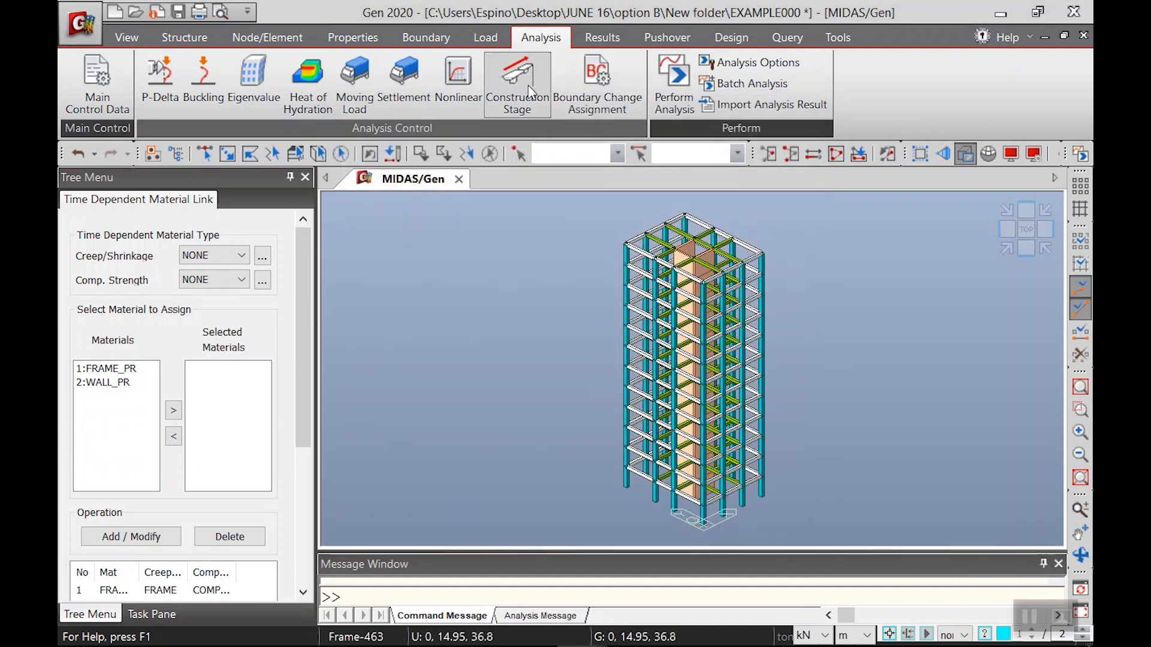
# Step: Perform the analysis and switch to the other Gen window with the solved EXAMPLE model, enlarging its model view area
pyautogui.click(664, 112)
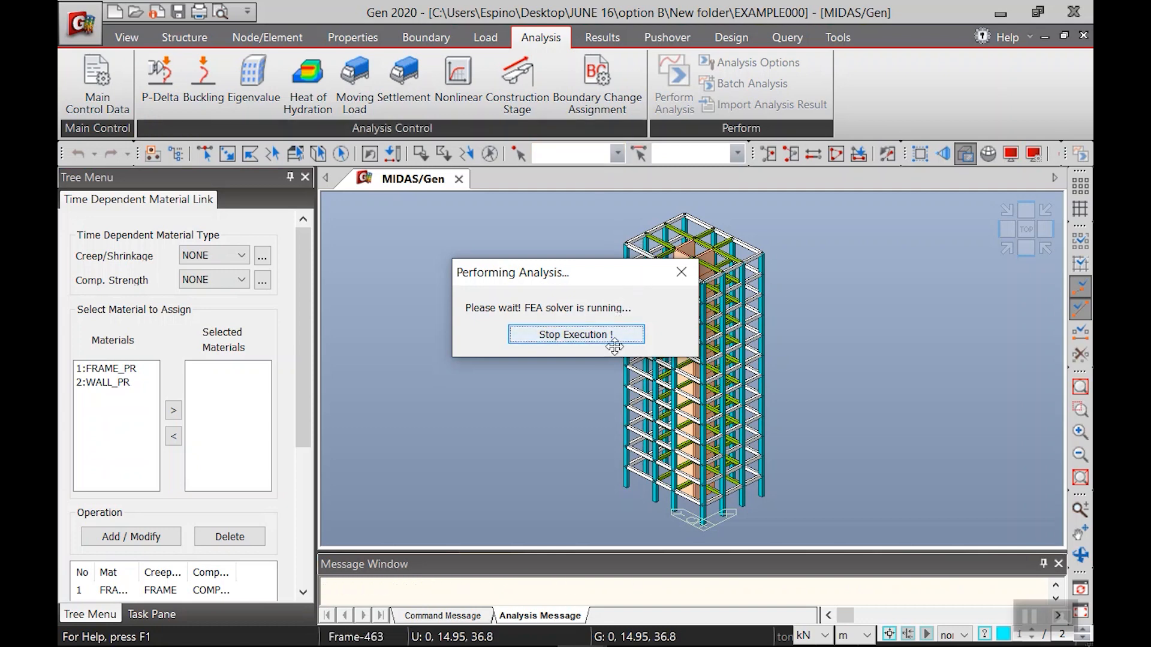
pyautogui.hotkey('alt', 'Tab')
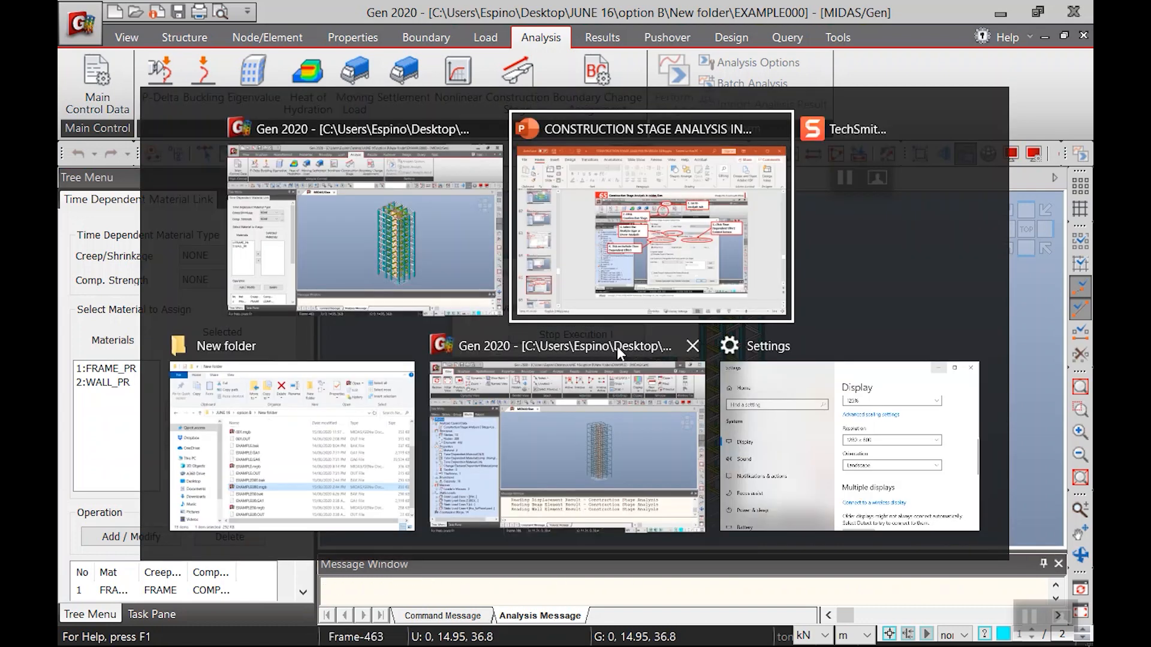
pyautogui.click(614, 461)
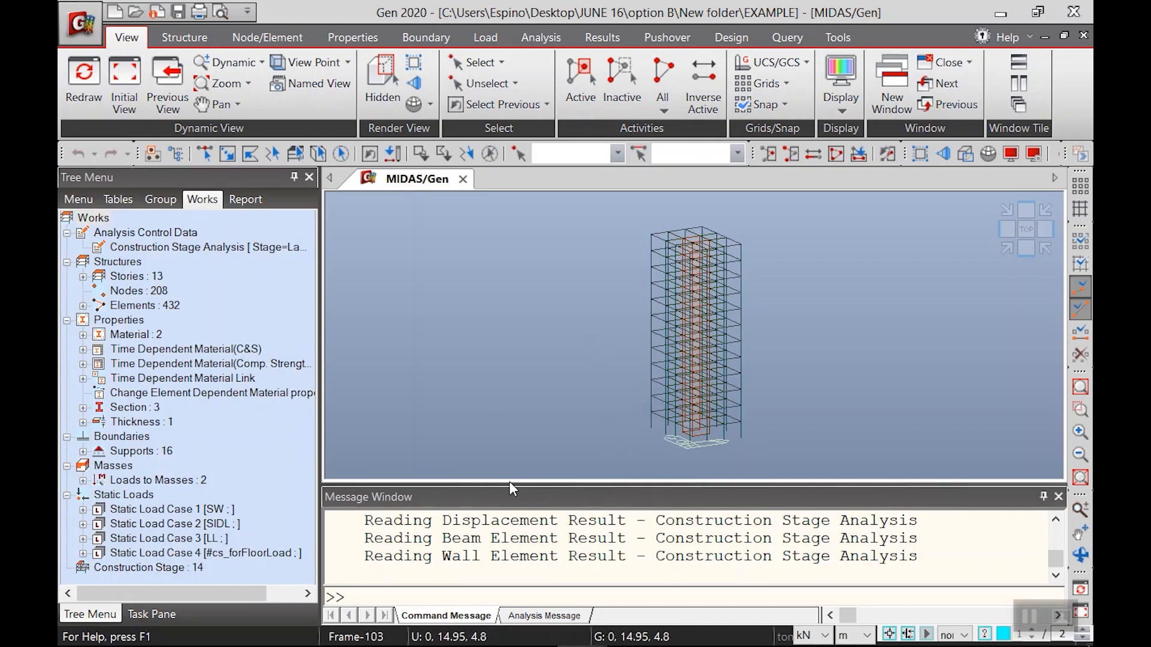
pyautogui.moveTo(509, 482); pyautogui.dragTo(512, 536)
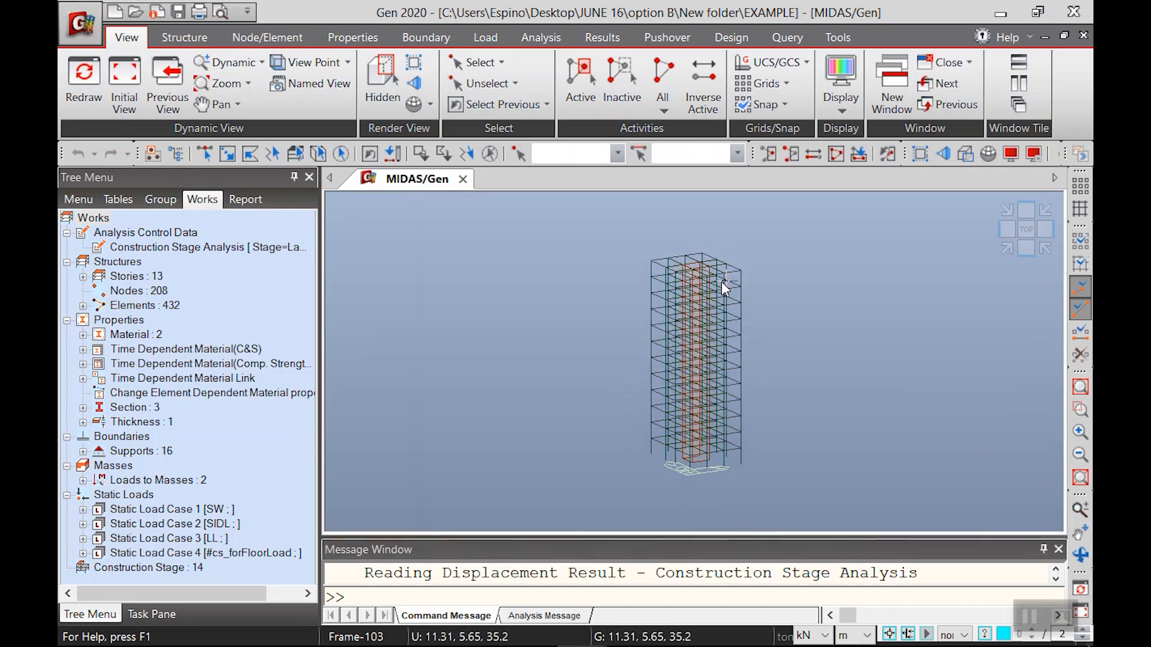
pyautogui.moveTo(627, 360)
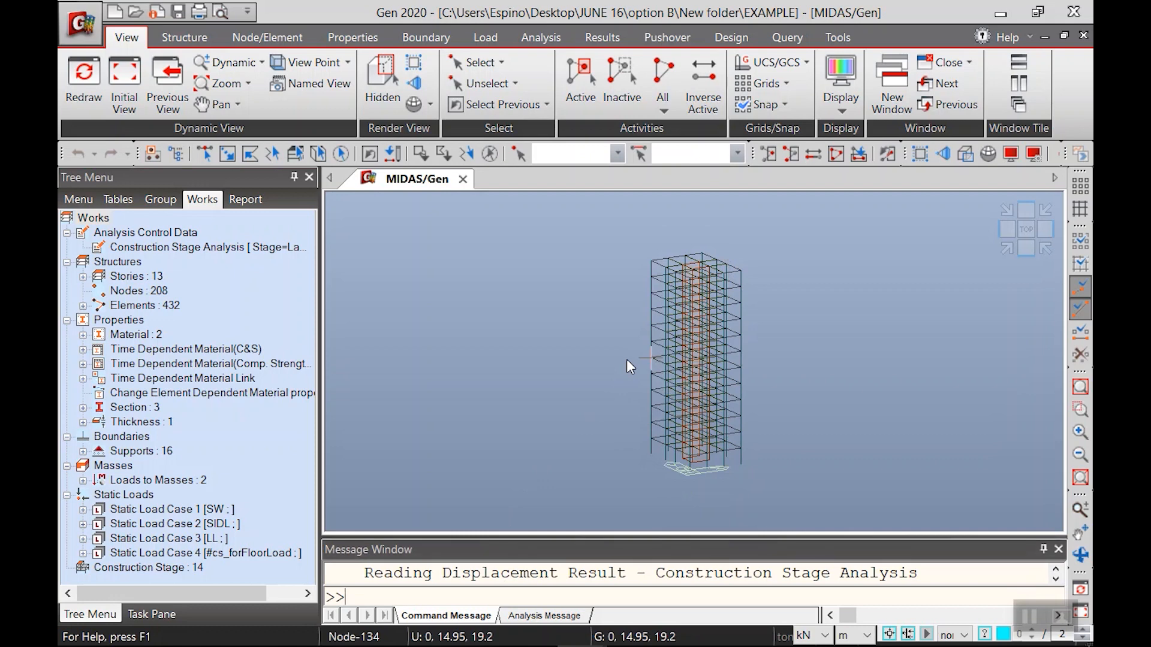
pyautogui.scroll(2, 627, 358)
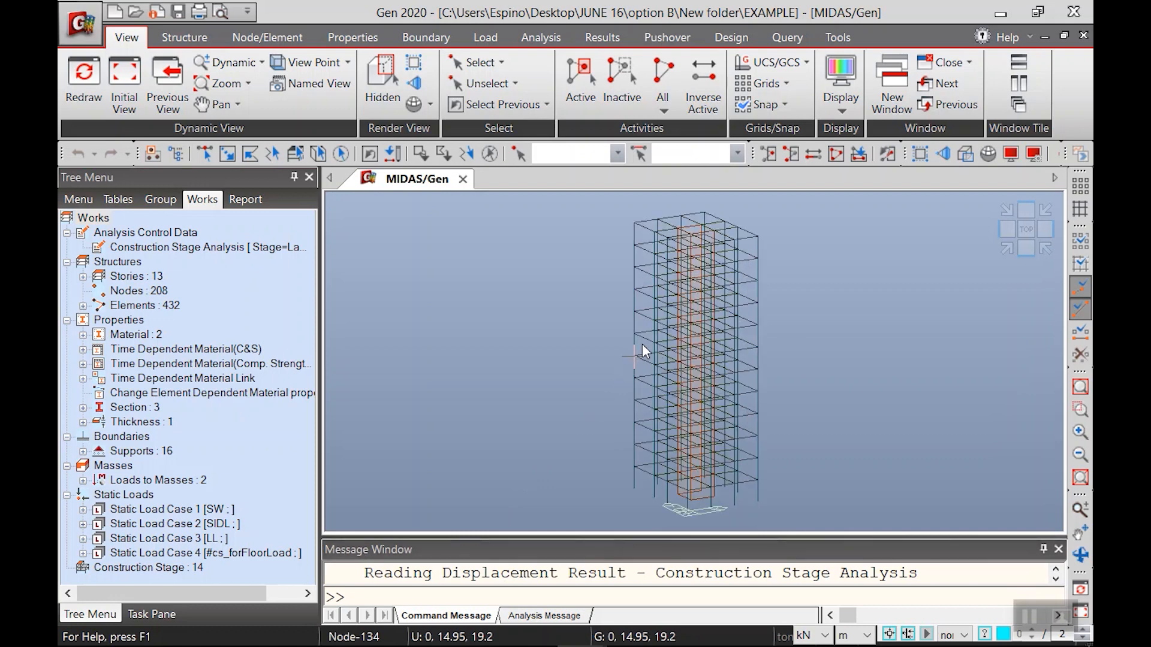
# Step: Set the displayed construction stage to #CS03
pyautogui.click(547, 40)
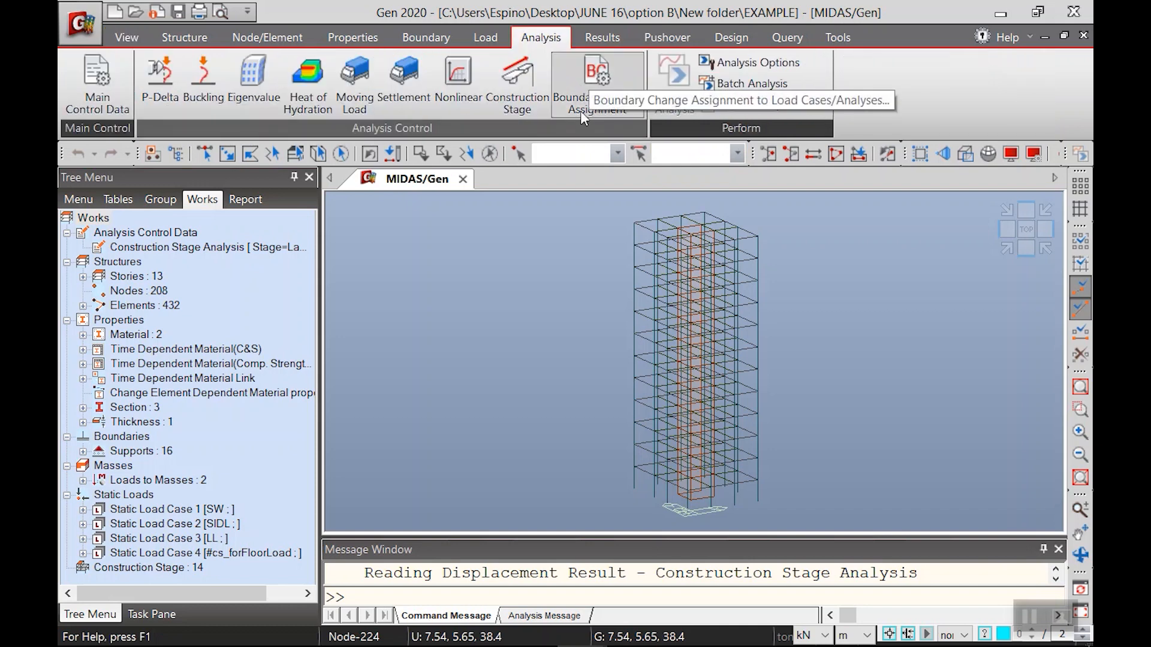
pyautogui.click(595, 39)
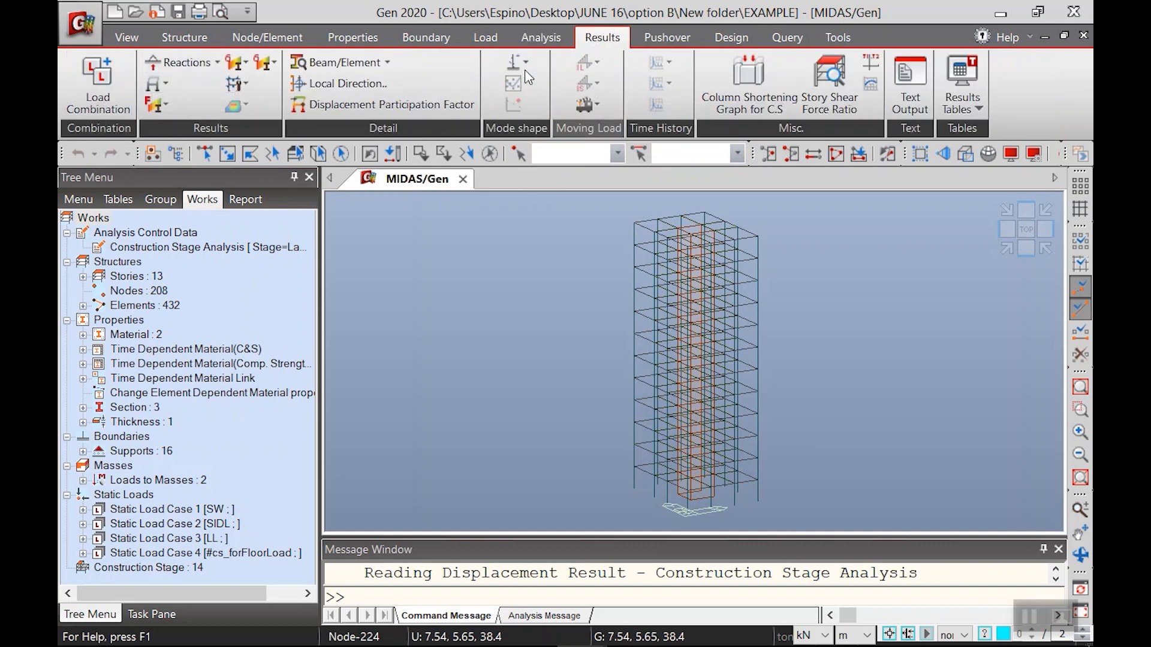
pyautogui.click(502, 36)
pyautogui.click(212, 89)
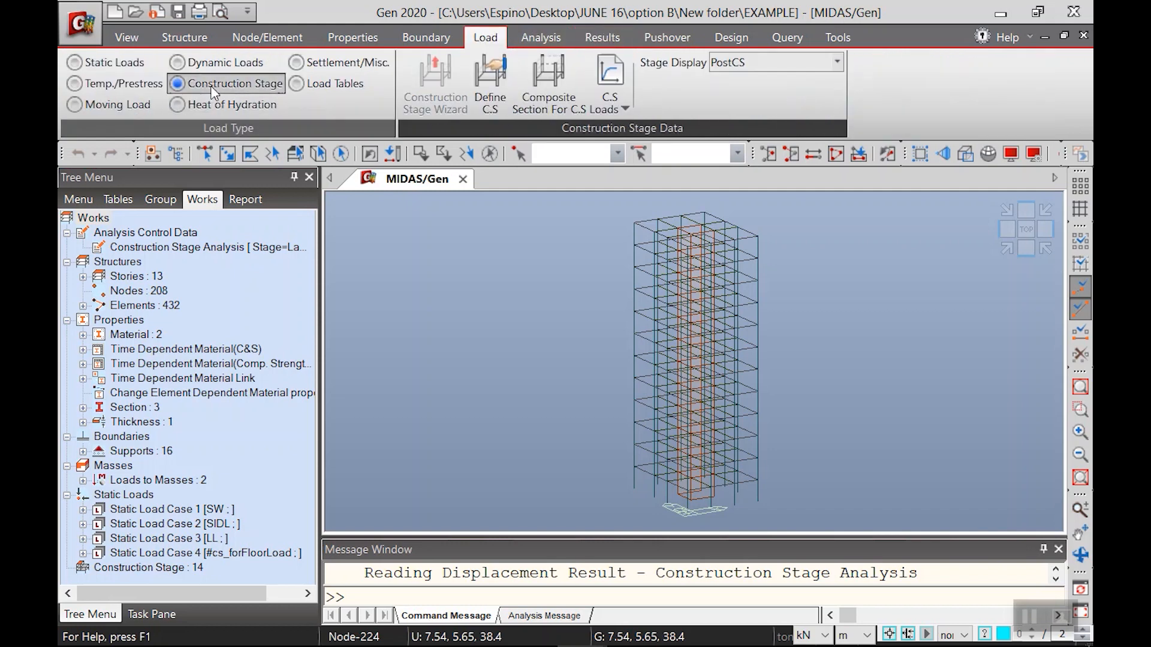
pyautogui.click(761, 66)
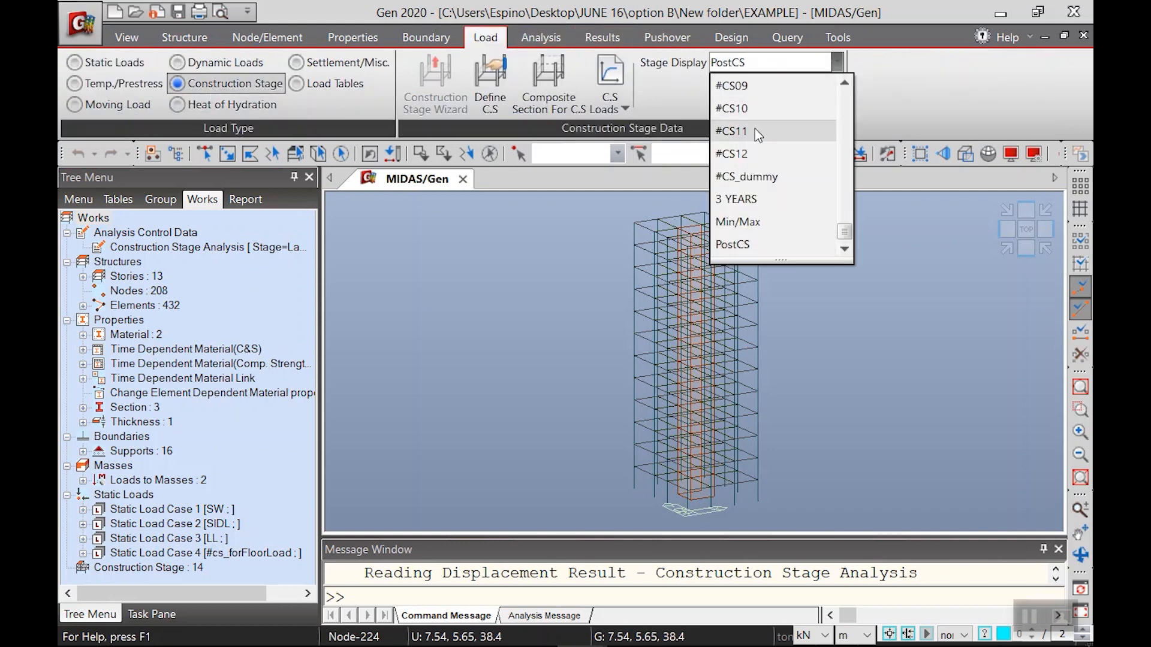
pyautogui.scroll(3, 762, 128)
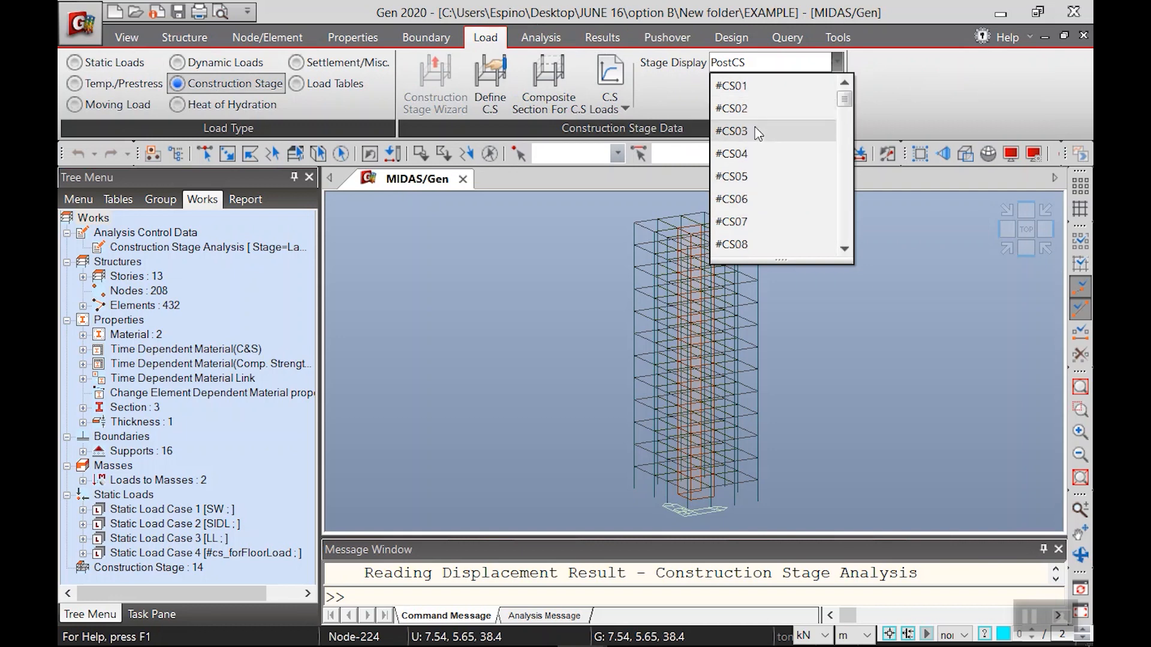
pyautogui.click(756, 130)
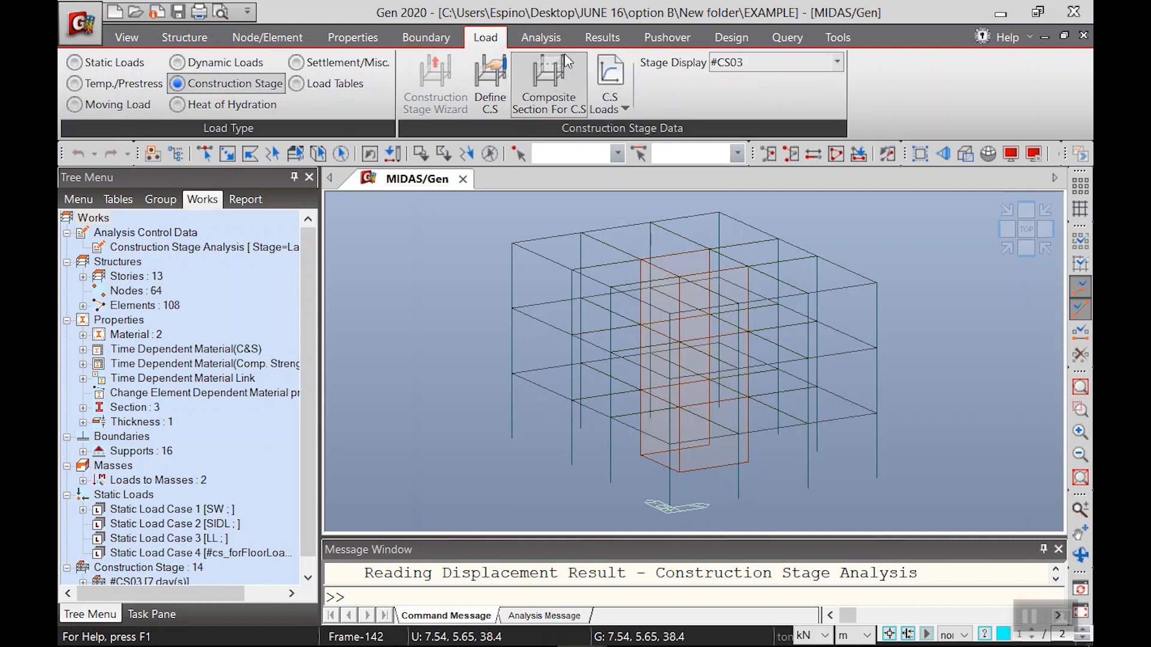
# Step: Display the FZ reaction forces with values for CS: Summation at the last step, and inspect them at the supports
pyautogui.click(602, 37)
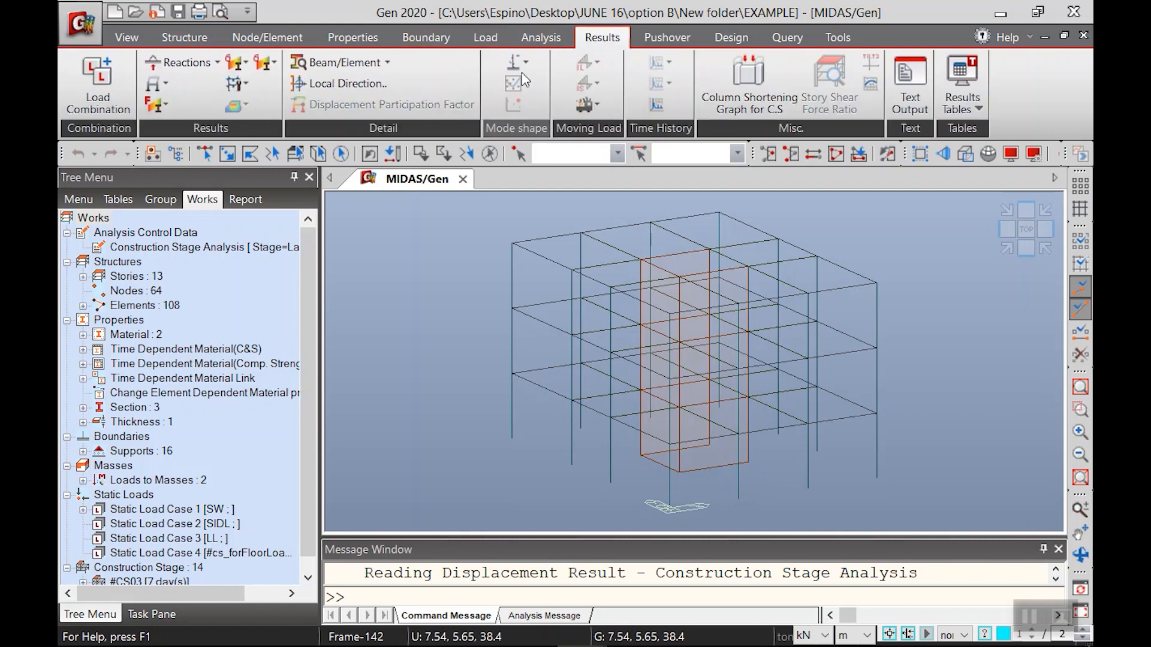
pyautogui.click(195, 66)
pyautogui.click(198, 85)
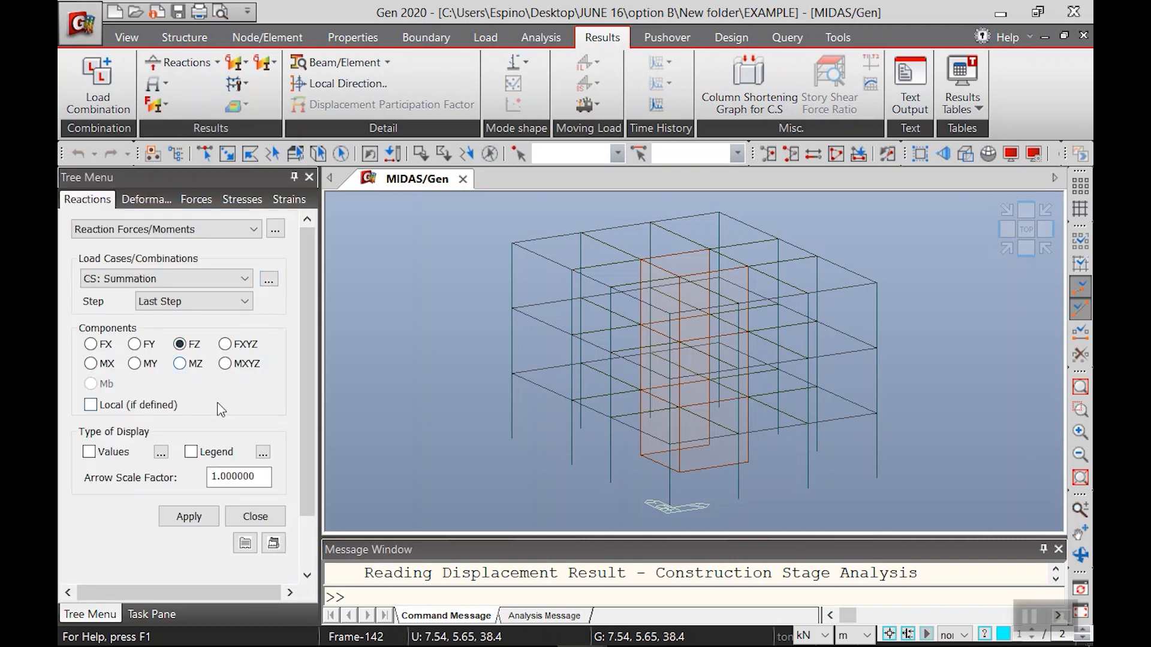
pyautogui.click(188, 519)
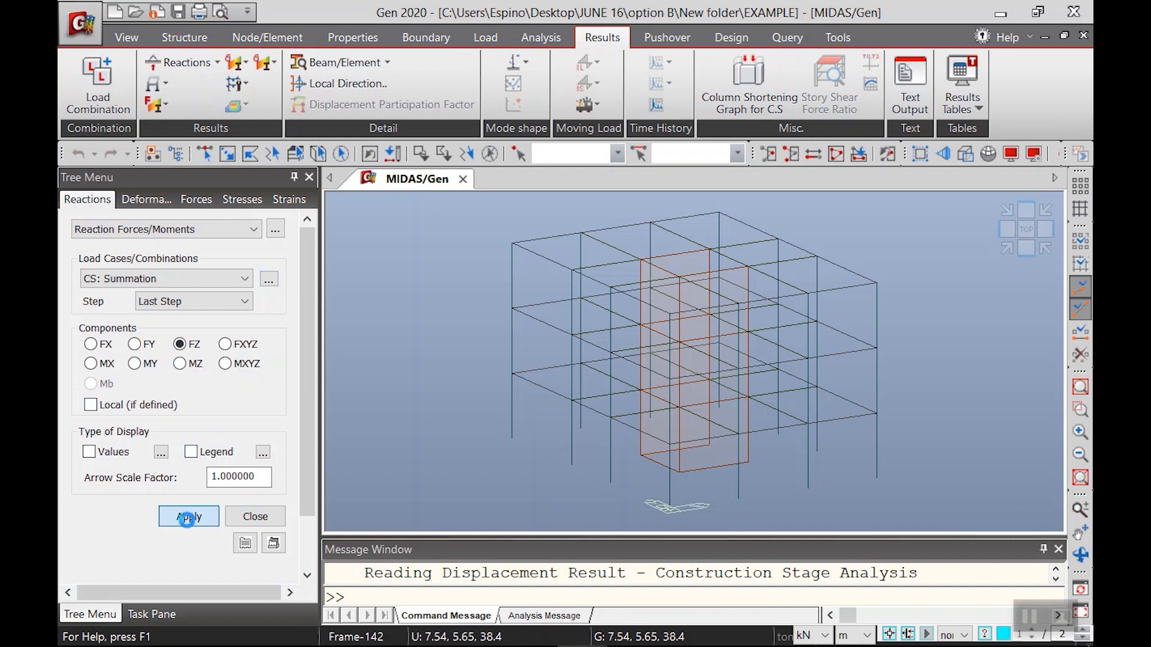
pyautogui.click(102, 454)
pyautogui.scroll(5, 510, 485)
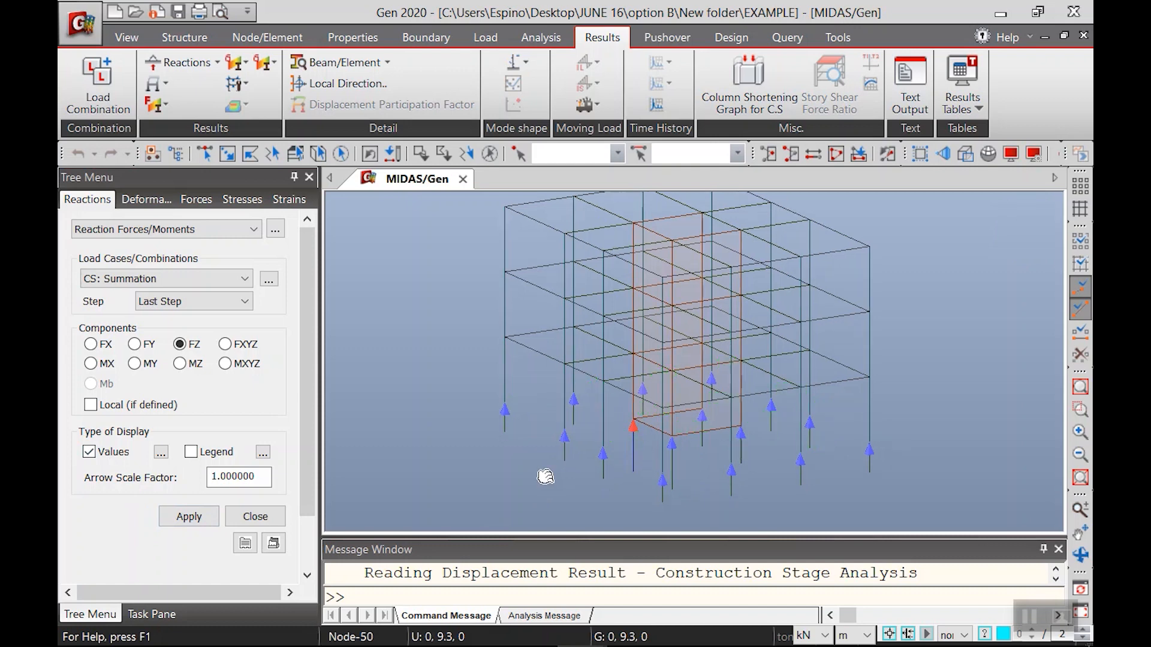
pyautogui.scroll(-3, 651, 459)
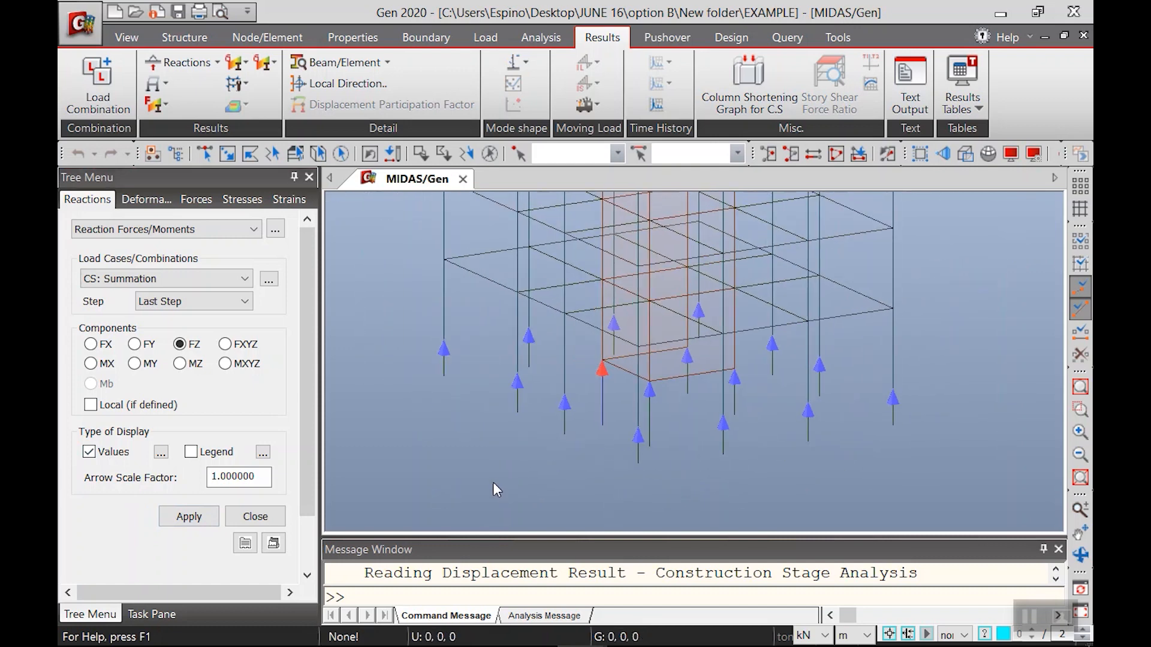
pyautogui.scroll(2, 492, 430)
pyautogui.keyDown('ctrl'); pyautogui.moveTo(549, 455); pyautogui.dragTo(598, 438, button='middle'); pyautogui.keyUp('ctrl')
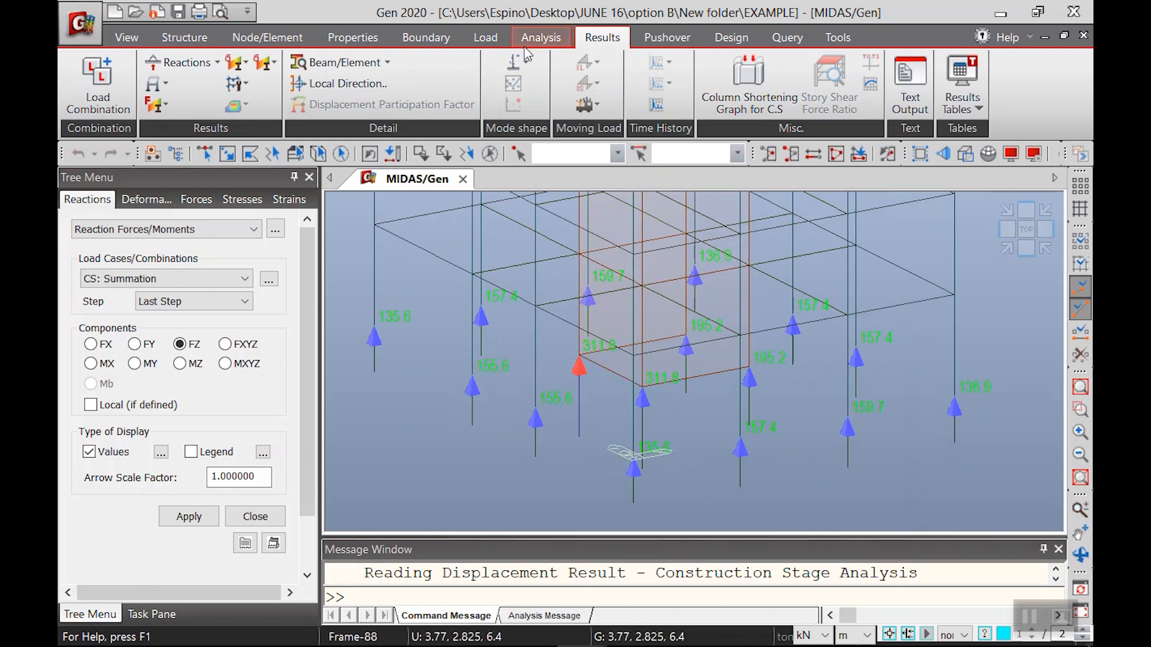
# Step: Switch the displayed stage to #CS04 and examine the vertical support reactions up close
pyautogui.click(497, 42)
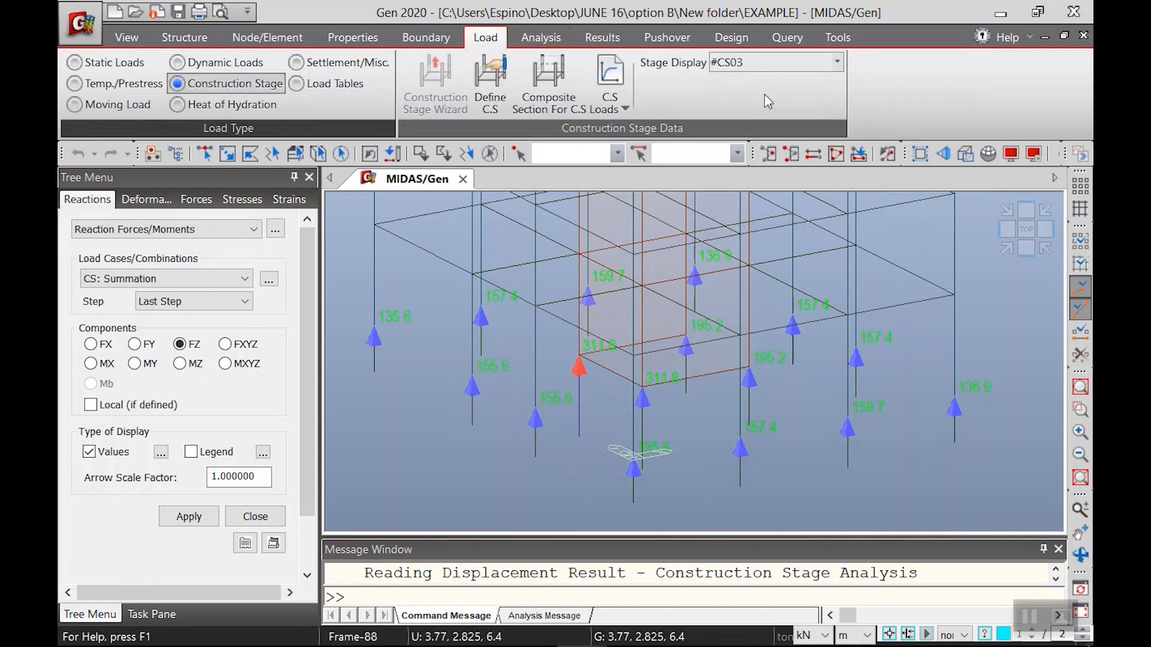
pyautogui.click(773, 62)
pyautogui.click(753, 114)
pyautogui.moveTo(643, 447); pyautogui.dragTo(580, 340, button='middle')
pyautogui.scroll(1, 580, 340)
pyautogui.scroll(5, 580, 340)
pyautogui.moveTo(629, 312); pyautogui.dragTo(658, 360, button='middle')
pyautogui.scroll(3, 534, 308)
# Step: Switch the displayed stage to #CS09 and examine the vertical support reactions
pyautogui.click(726, 67)
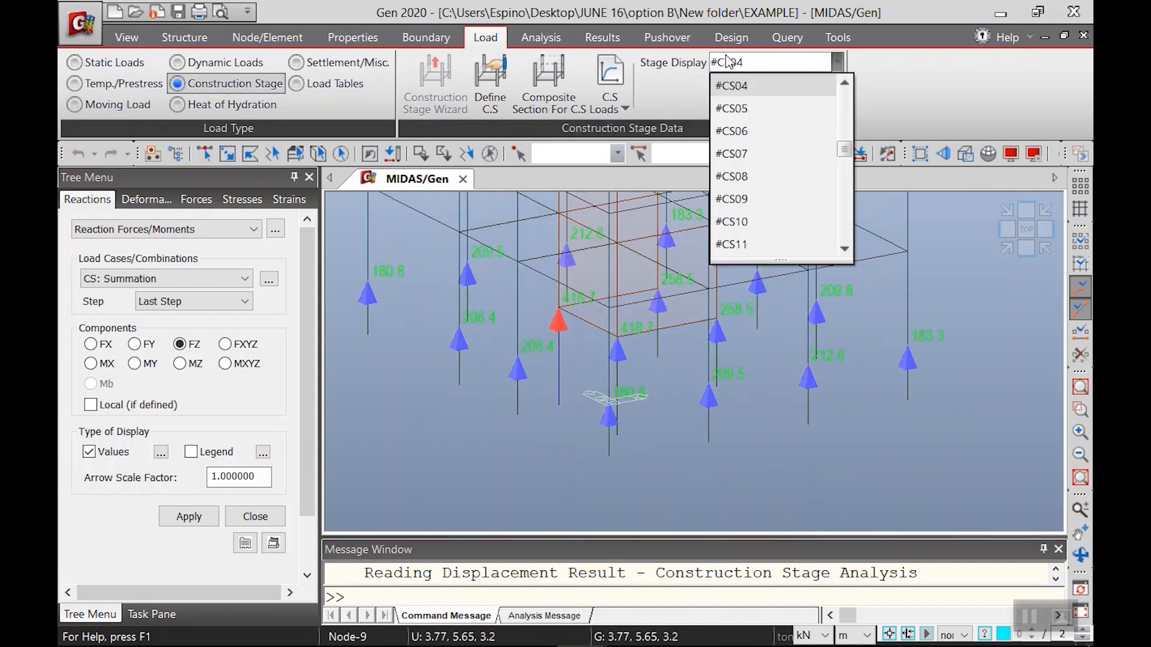
pyautogui.click(760, 199)
pyautogui.scroll(5, 548, 380)
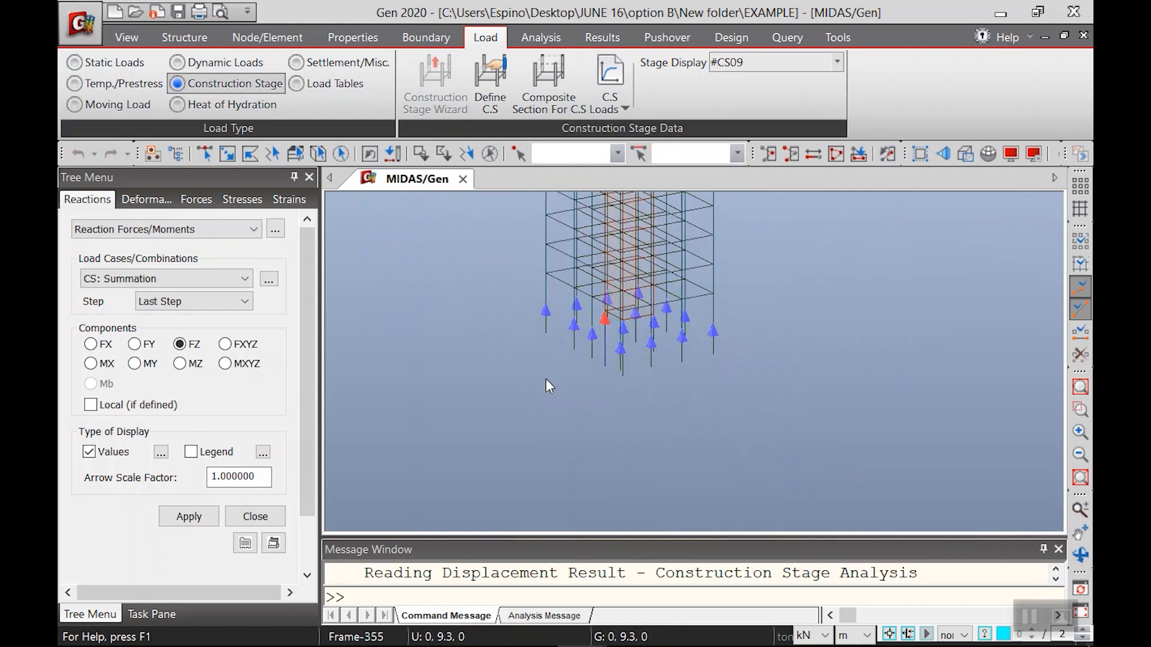
pyautogui.moveTo(547, 323); pyautogui.dragTo(548, 346, button='middle')
pyautogui.scroll(2, 693, 276)
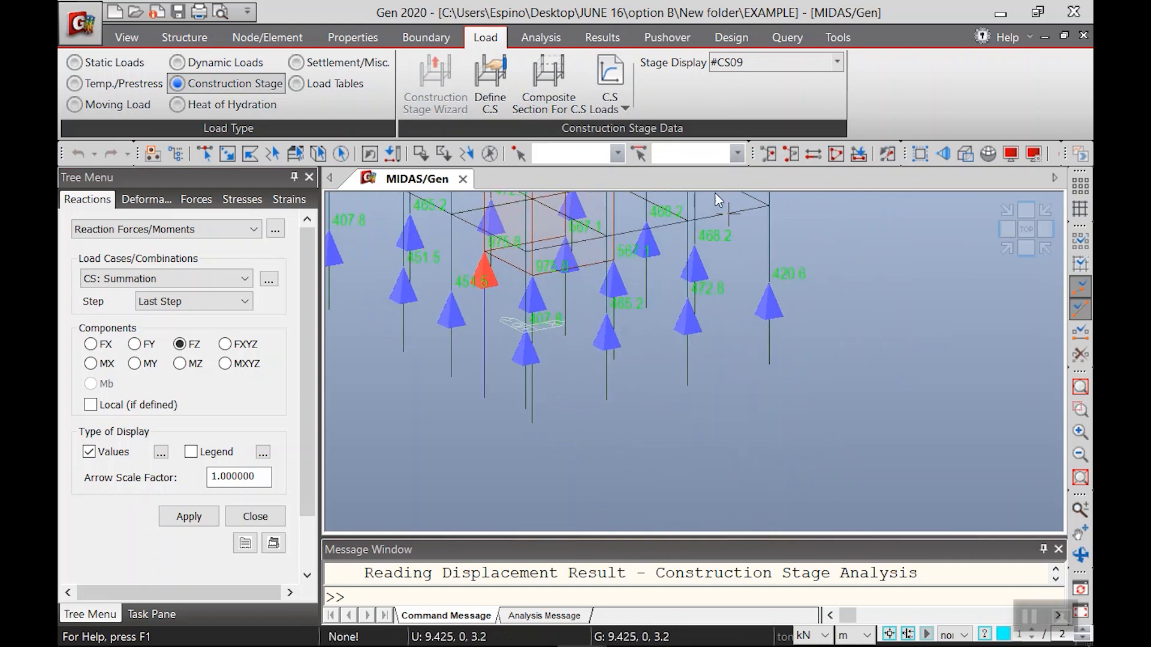
# Step: Switch the displayed stage to #CS12 and examine the vertical support reactions
pyautogui.click(731, 62)
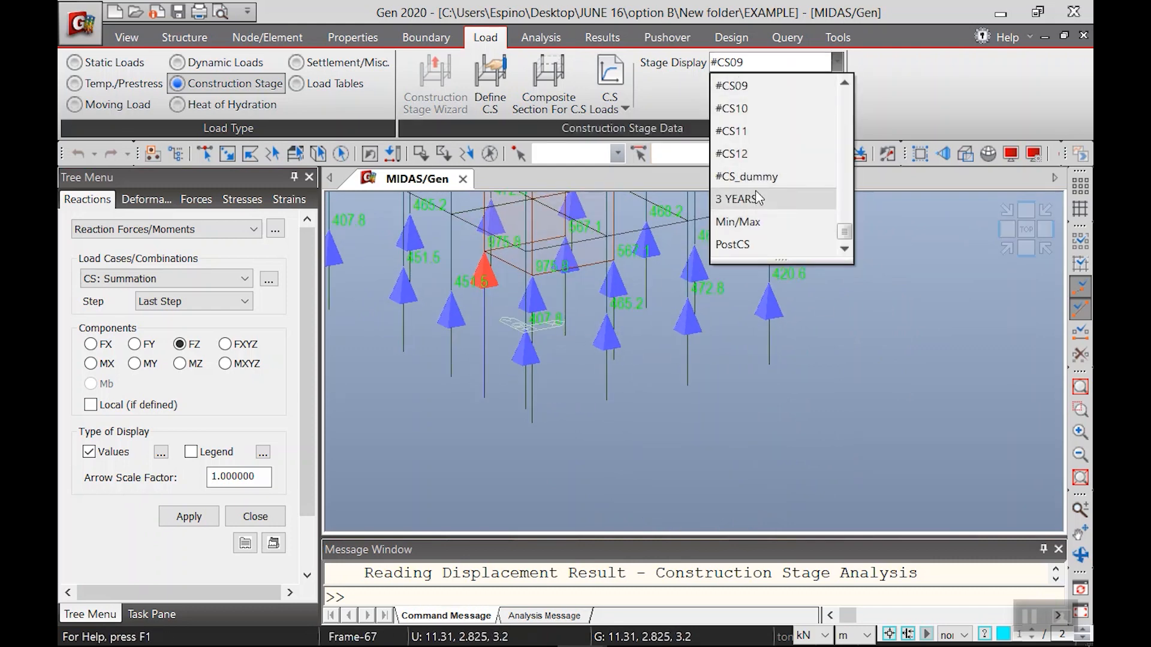
pyautogui.click(747, 152)
pyautogui.moveTo(707, 405); pyautogui.dragTo(662, 295, button='middle')
pyautogui.scroll(3, 781, 361)
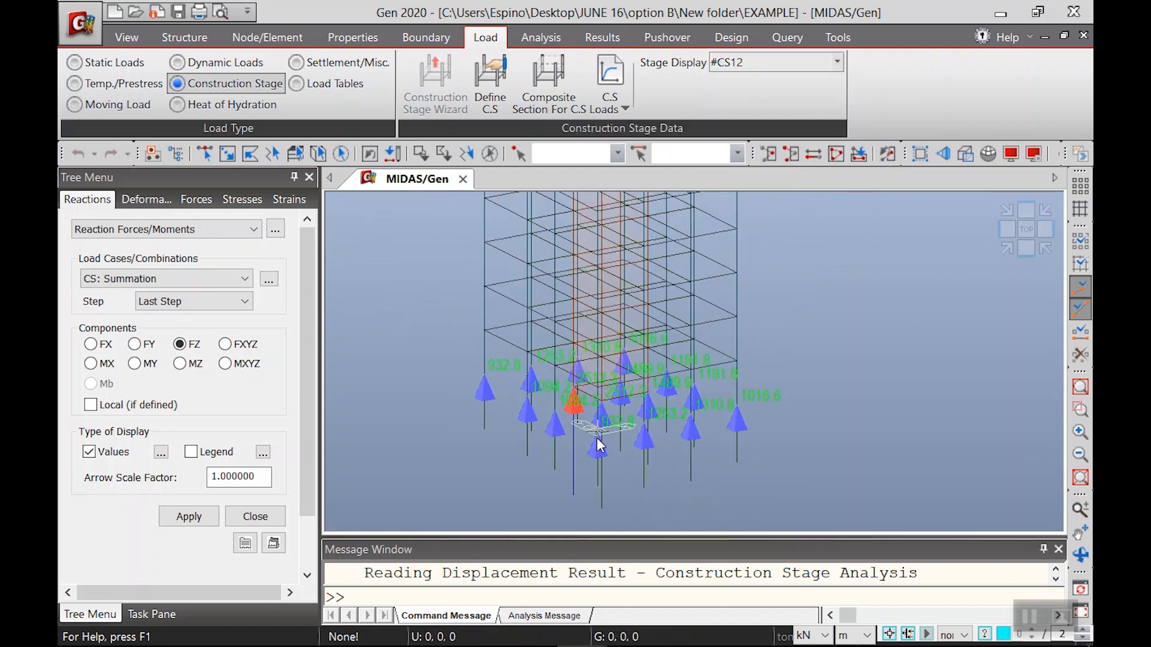
pyautogui.scroll(2, 686, 363)
# Step: Switch the displayed stage to #CS_dummy and inspect the vertical support reactions from a closer, rotated view
pyautogui.click(837, 62)
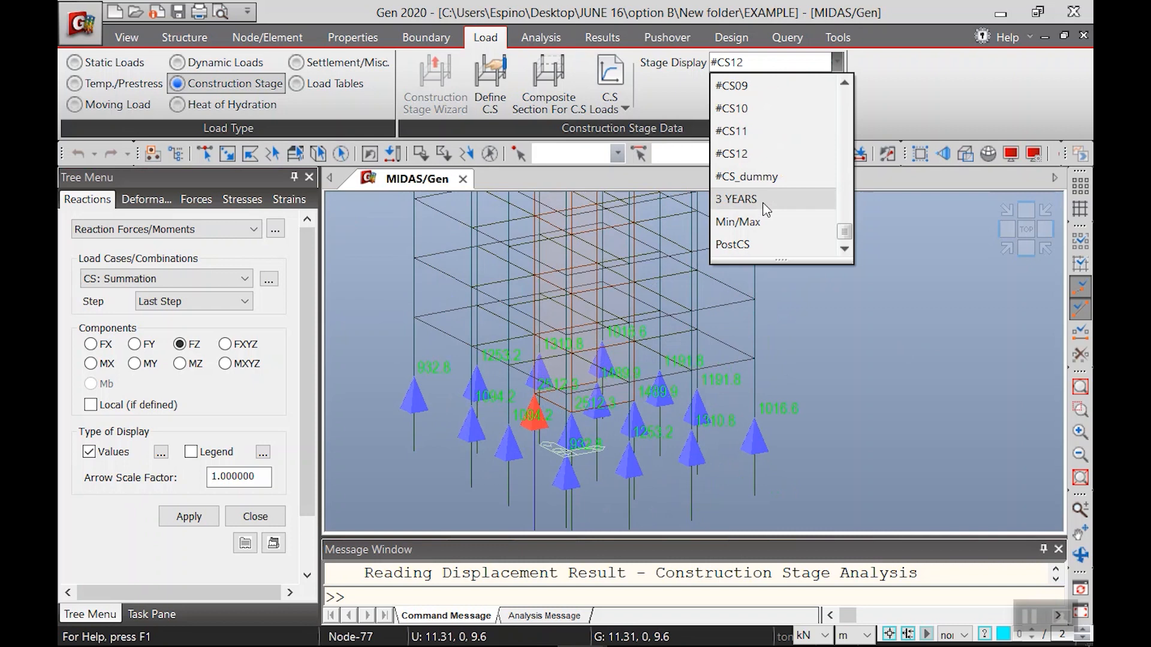
pyautogui.click(746, 176)
pyautogui.scroll(4, 632, 480)
pyautogui.moveTo(763, 455); pyautogui.dragTo(668, 195, button='middle')
pyautogui.scroll(3, 543, 396)
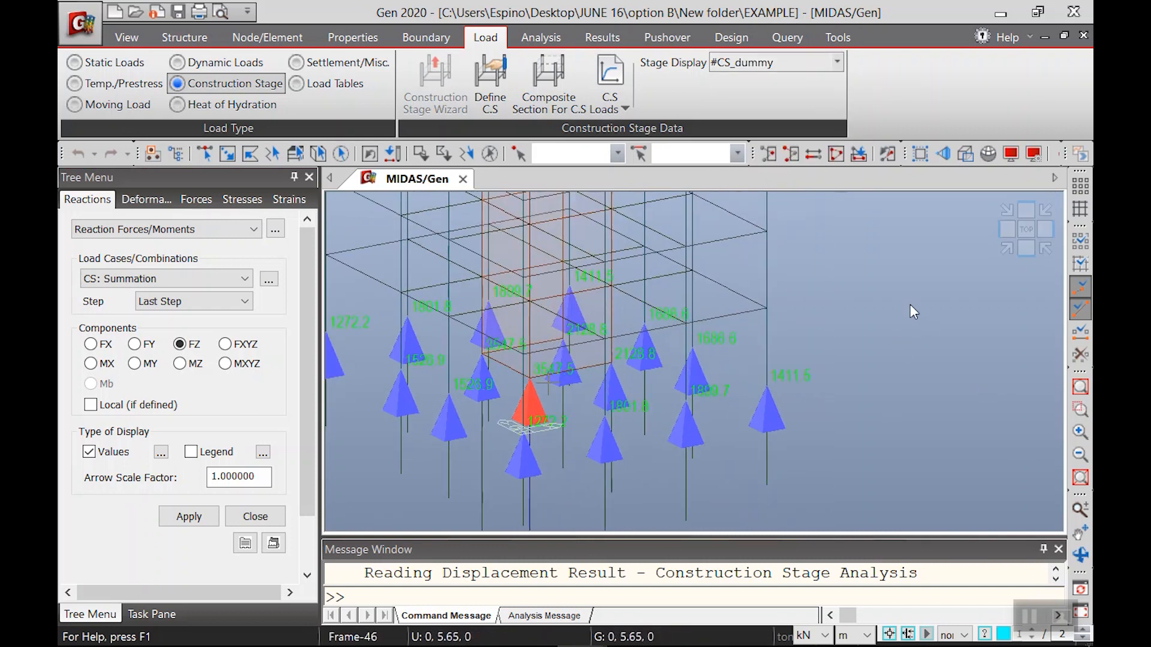
pyautogui.keyDown('ctrl'); pyautogui.moveTo(509, 433); pyautogui.dragTo(580, 365, button='middle'); pyautogui.keyUp('ctrl')
pyautogui.scroll(2, 640, 393)
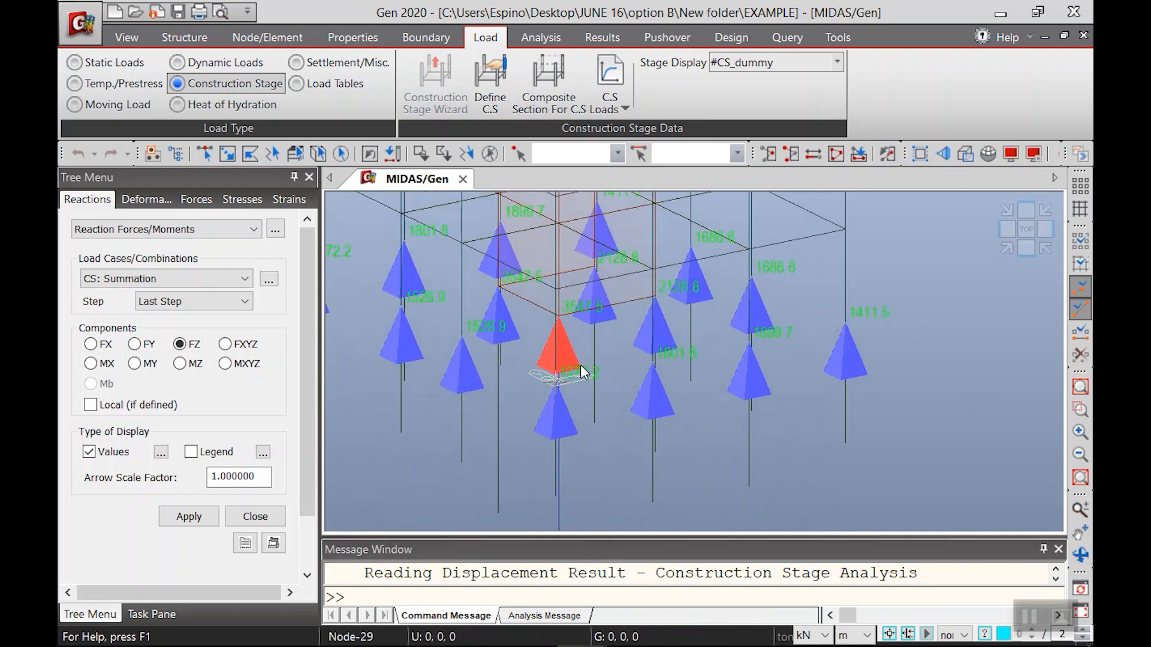
pyautogui.keyDown('ctrl'); pyautogui.moveTo(552, 389); pyautogui.dragTo(560, 393, button='middle'); pyautogui.keyUp('ctrl')
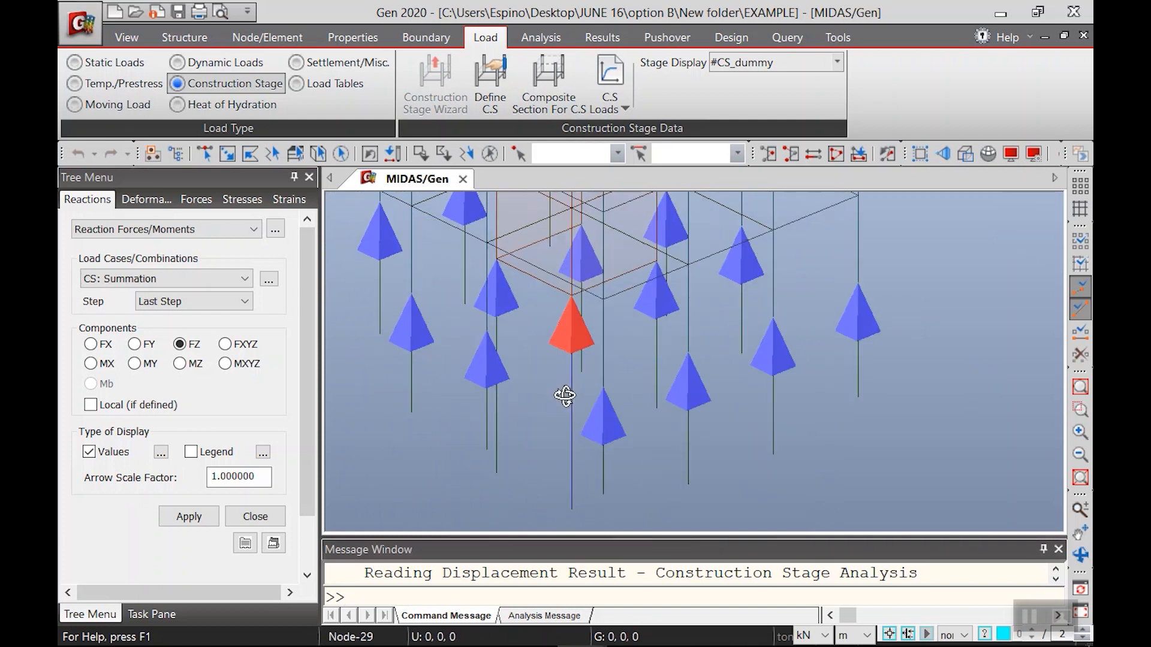
# Step: Switch the displayed stage to 3 YEARS and examine the vertical support reactions
pyautogui.click(750, 64)
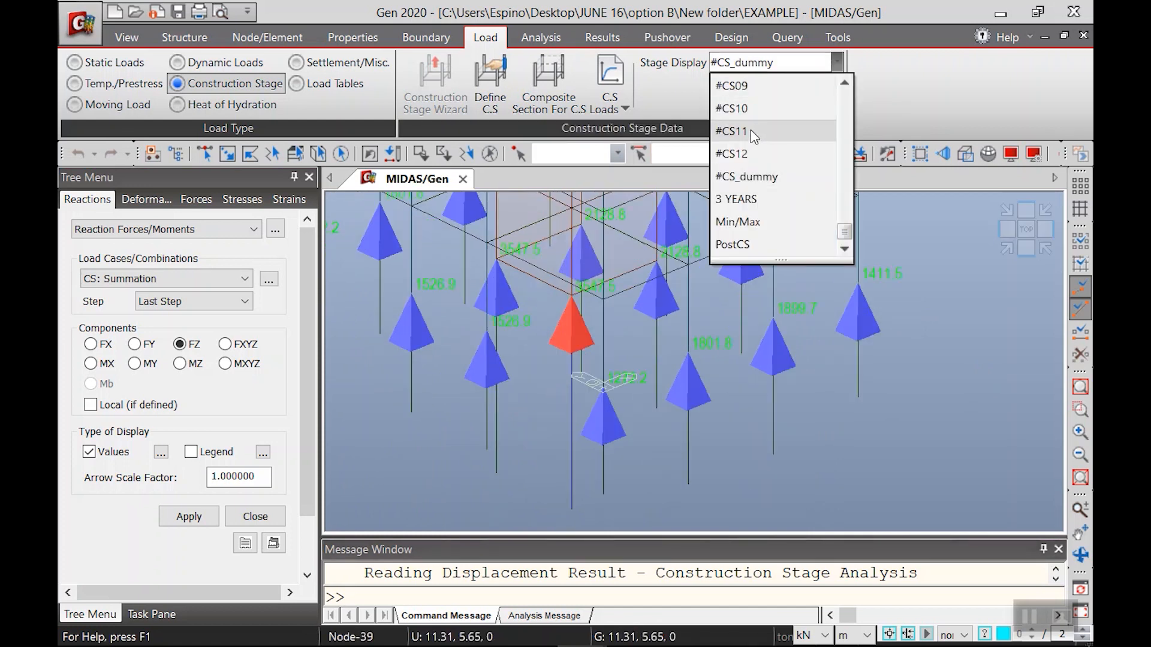
pyautogui.click(730, 198)
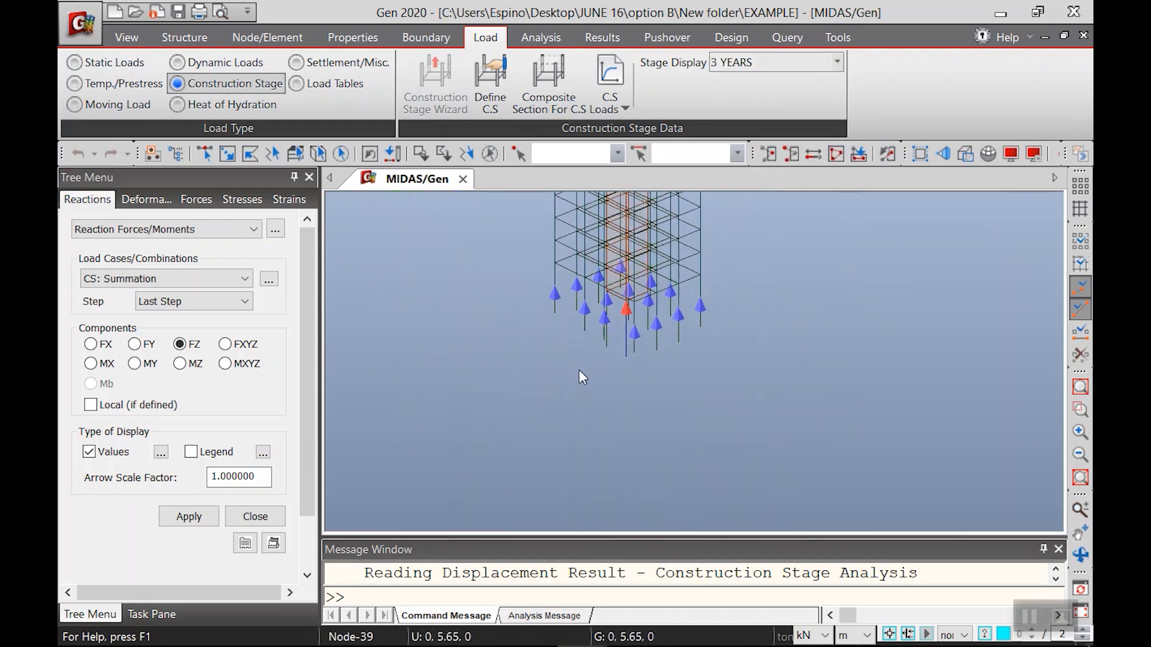
pyautogui.scroll(3, 547, 306)
pyautogui.moveTo(582, 281); pyautogui.dragTo(592, 416, button='middle')
# Step: Return to an earlier stage, #CS05, and examine its vertical support reactions
pyautogui.click(743, 63)
pyautogui.scroll(2, 749, 120)
pyautogui.click(751, 114)
pyautogui.moveTo(741, 424); pyautogui.dragTo(765, 421, button='middle')
pyautogui.scroll(3, 672, 367)
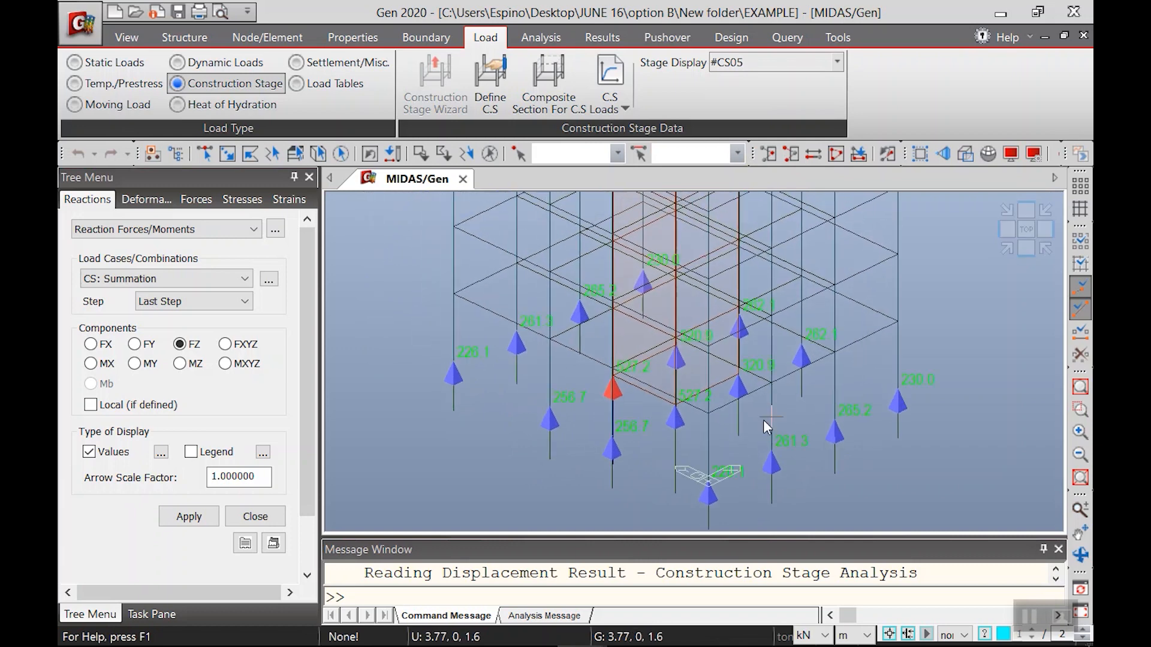
# Step: Open the Beam Diagrams force results and bring up their display and output section options
pyautogui.click(601, 37)
pyautogui.click(155, 106)
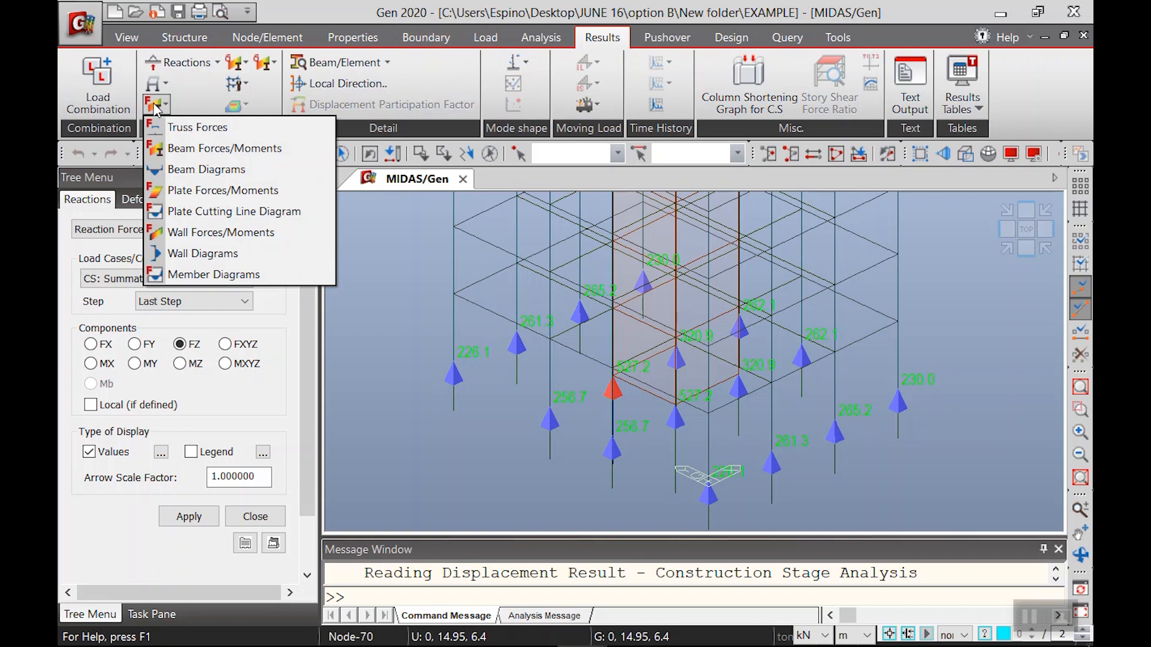
pyautogui.click(191, 170)
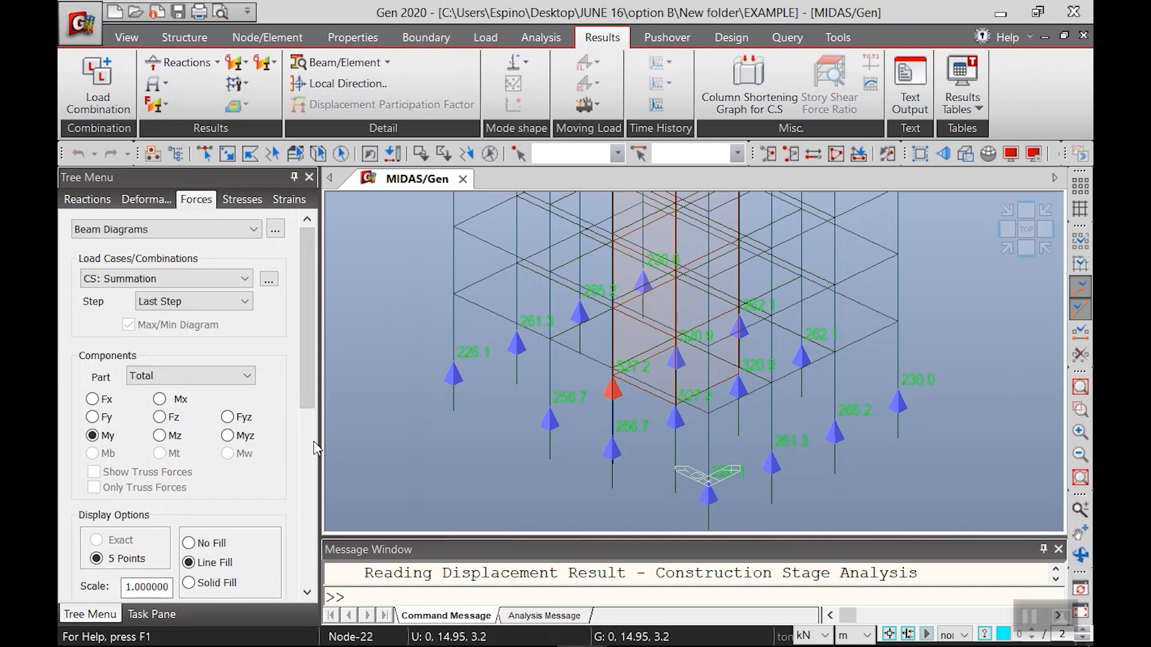
pyautogui.moveTo(552, 474); pyautogui.dragTo(602, 415, button='middle')
pyautogui.scroll(3, 538, 398)
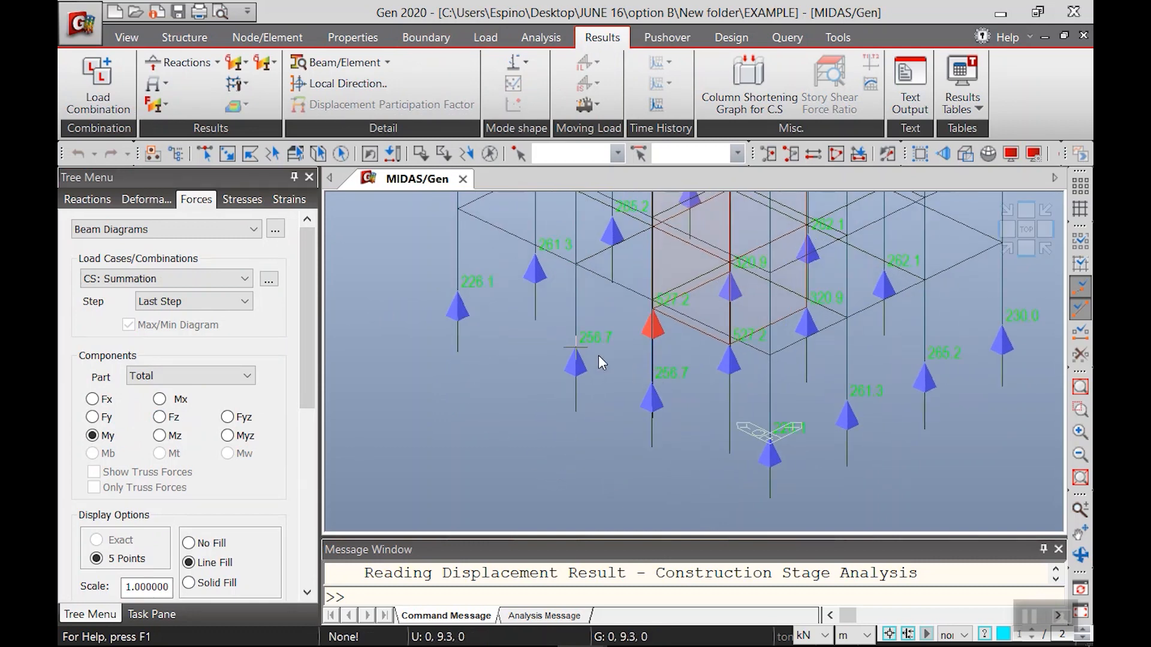
pyautogui.moveTo(307, 351); pyautogui.dragTo(307, 509)
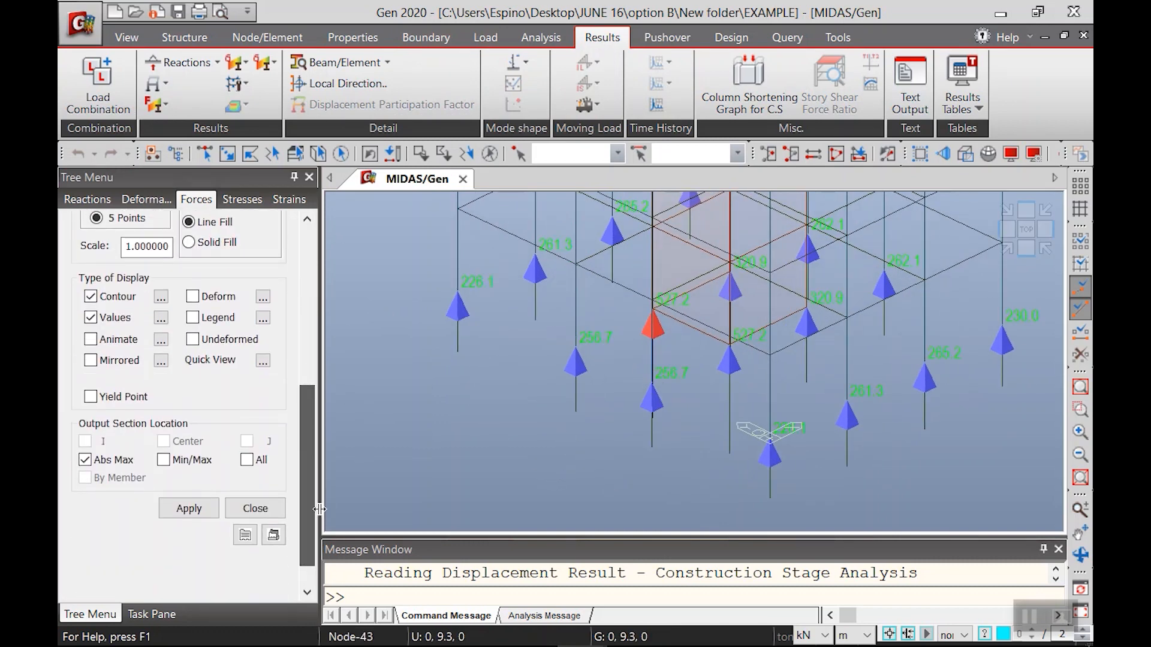
# Step: Switch the displayed stage to #CS03, generate the My beam diagrams with values, and examine the moments in the lower-storey beams
pyautogui.click(485, 37)
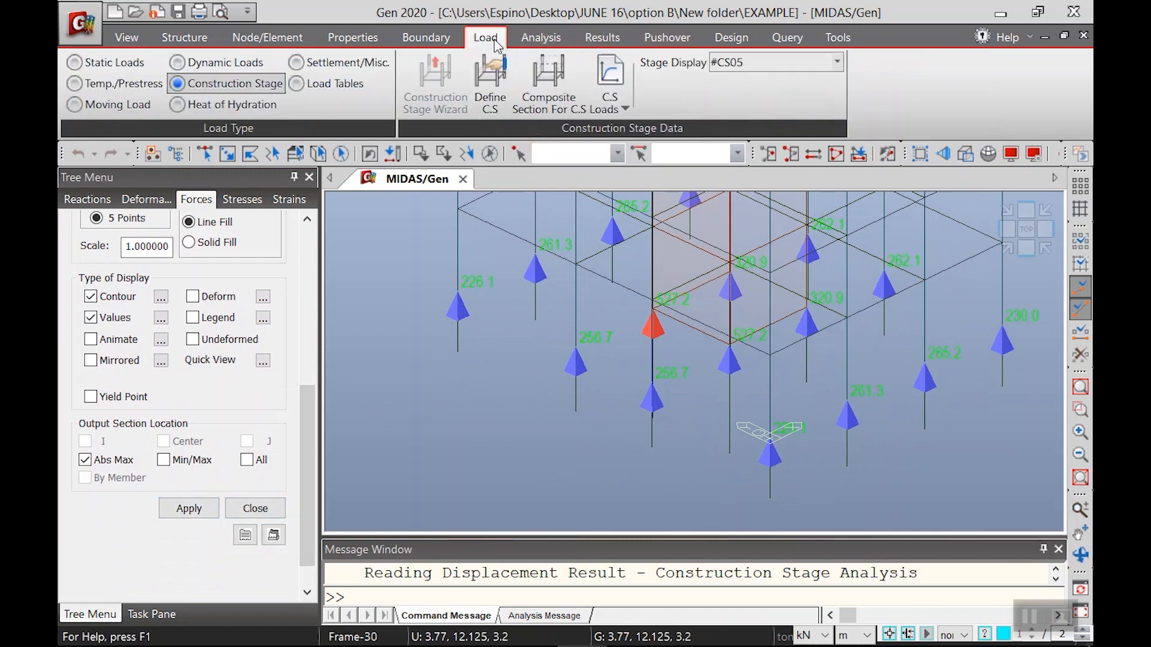
pyautogui.click(803, 63)
pyautogui.scroll(1, 764, 128)
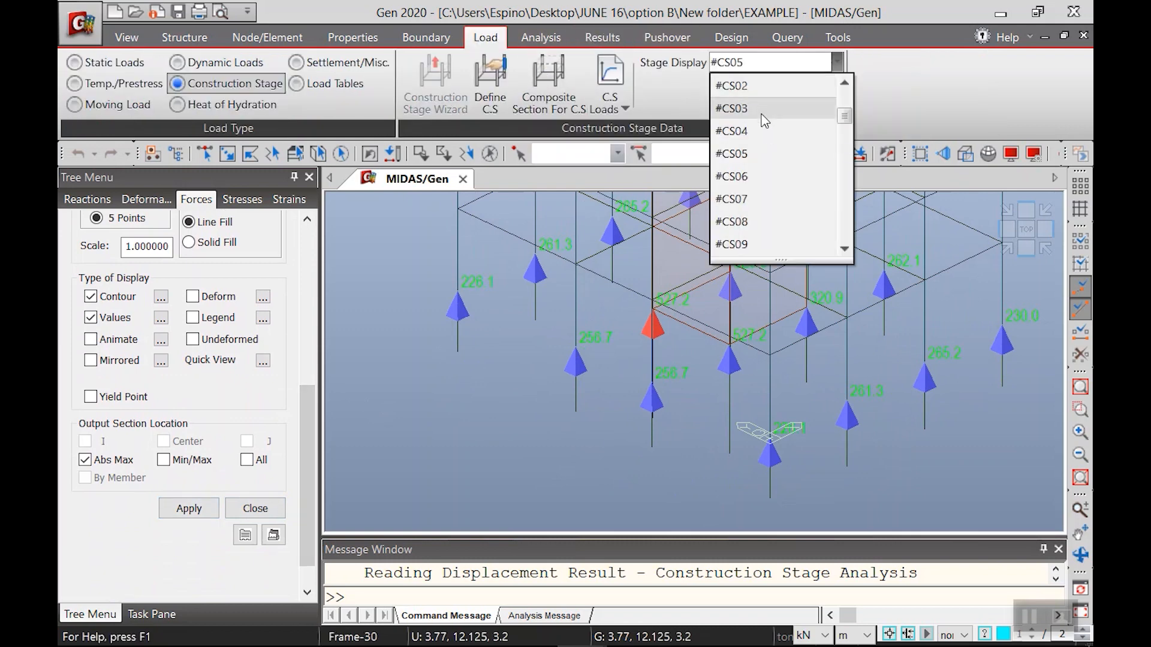
pyautogui.click(763, 107)
pyautogui.scroll(5, 699, 392)
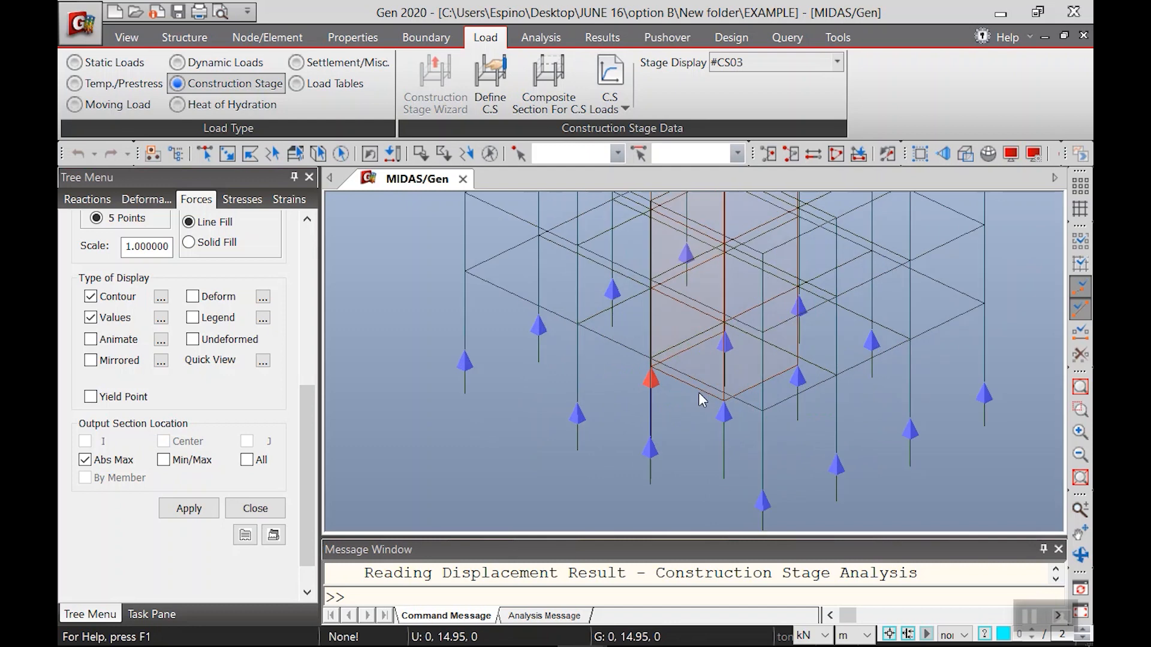
pyautogui.click(189, 510)
pyautogui.moveTo(515, 373); pyautogui.dragTo(579, 402, button='middle')
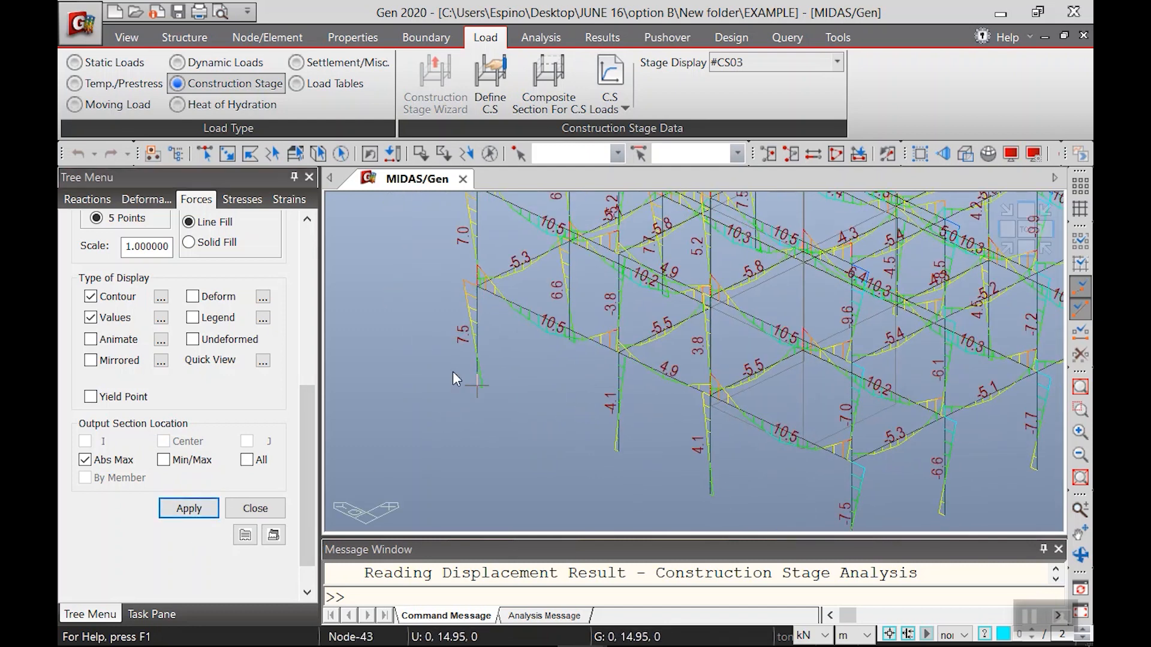
pyautogui.scroll(3, 635, 336)
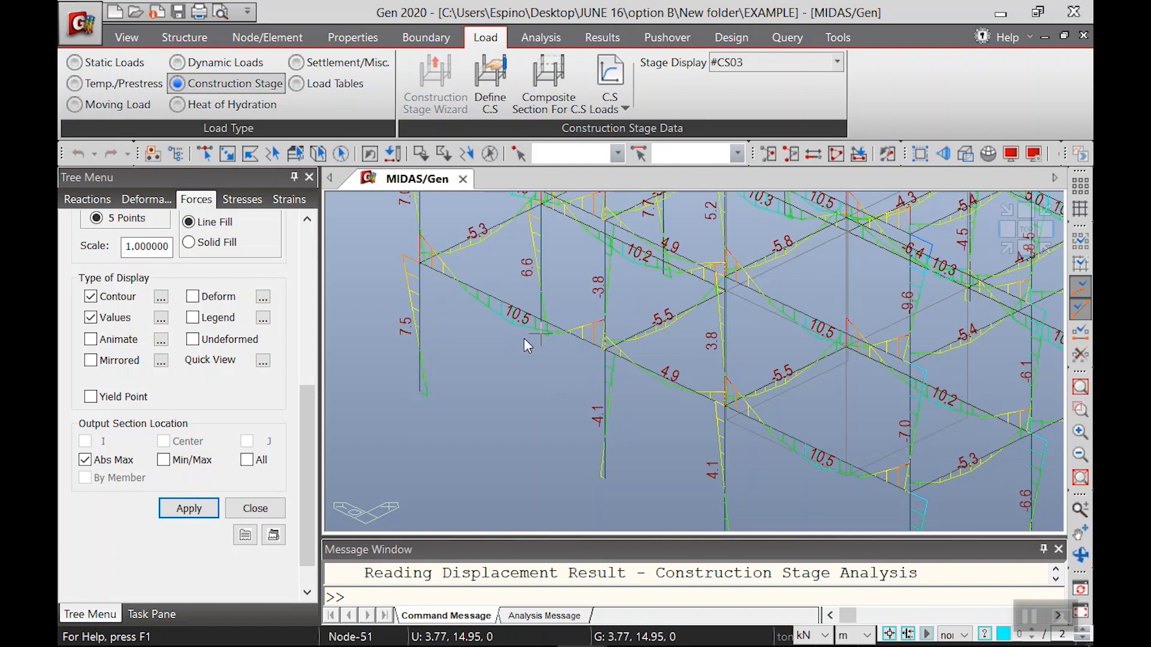
pyautogui.moveTo(524, 338)
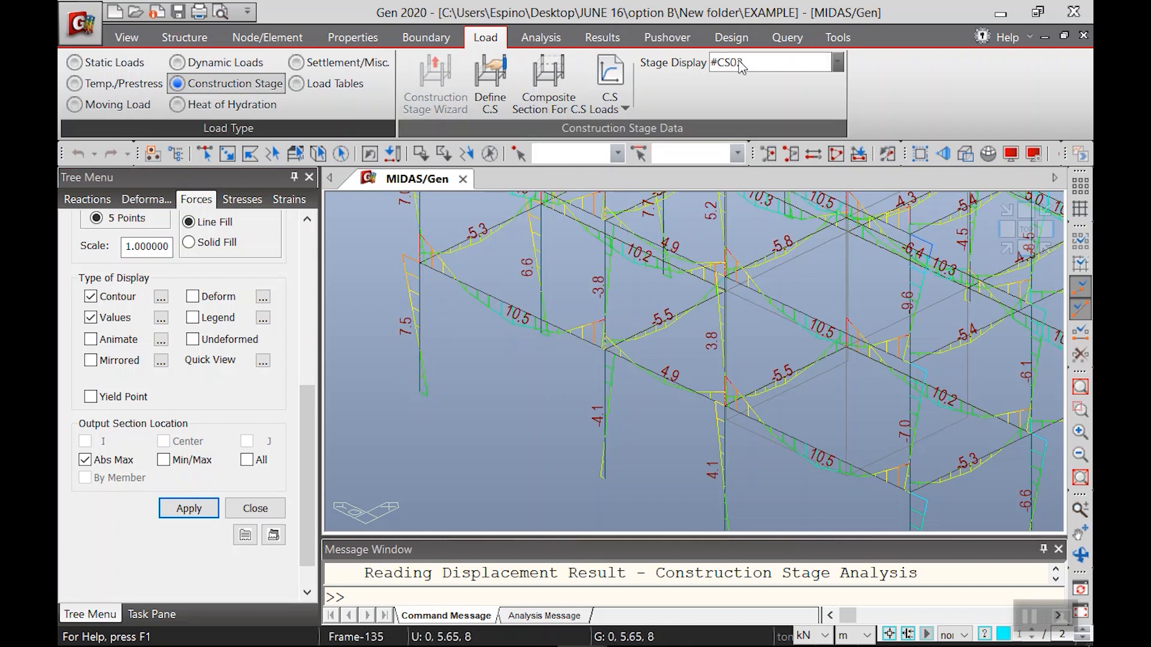
# Step: Switch the displayed stage to #CS04 and examine the My beam diagram values on the lower storeys
pyautogui.click(751, 77)
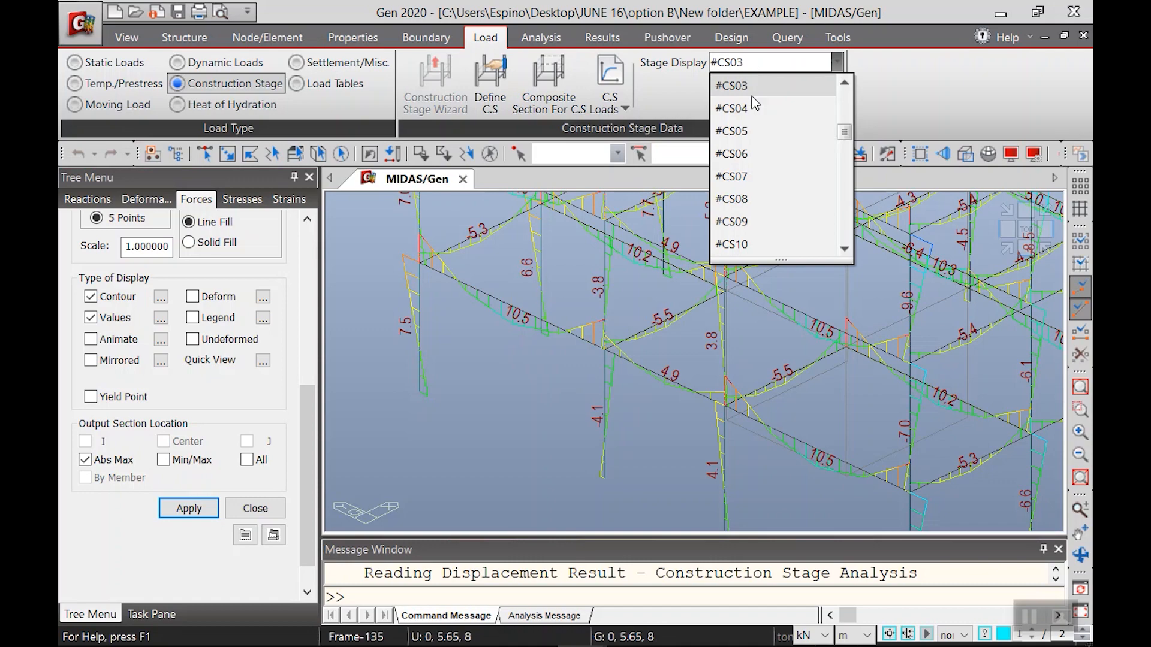
pyautogui.click(751, 103)
pyautogui.scroll(5, 575, 458)
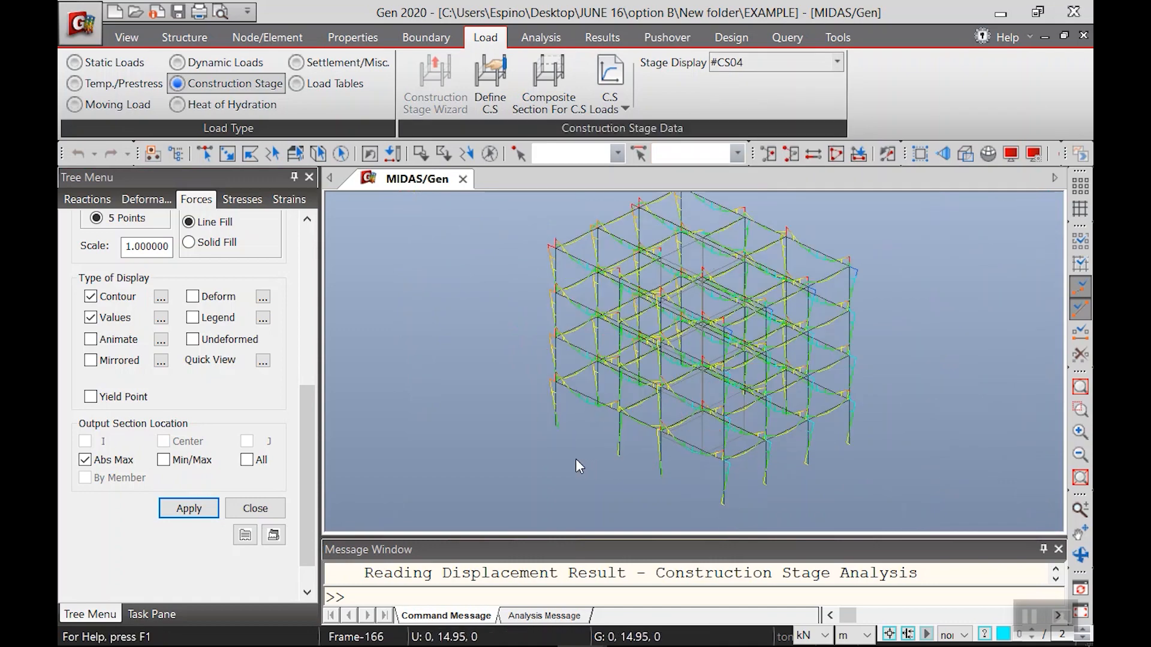
pyautogui.moveTo(611, 498); pyautogui.dragTo(632, 327, button='middle')
pyautogui.scroll(2, 700, 332)
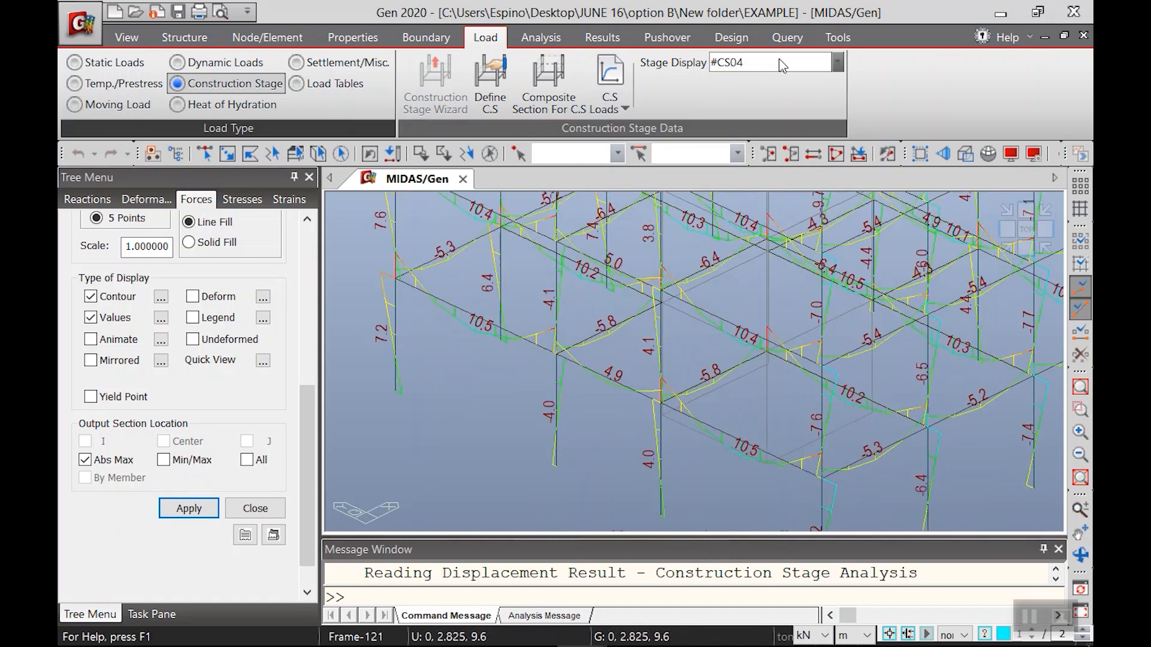
# Step: Switch the displayed stage to #CS06 and examine the beam moments near the base of the building
pyautogui.click(758, 62)
pyautogui.click(754, 131)
pyautogui.scroll(3, 525, 492)
pyautogui.scroll(2, 671, 362)
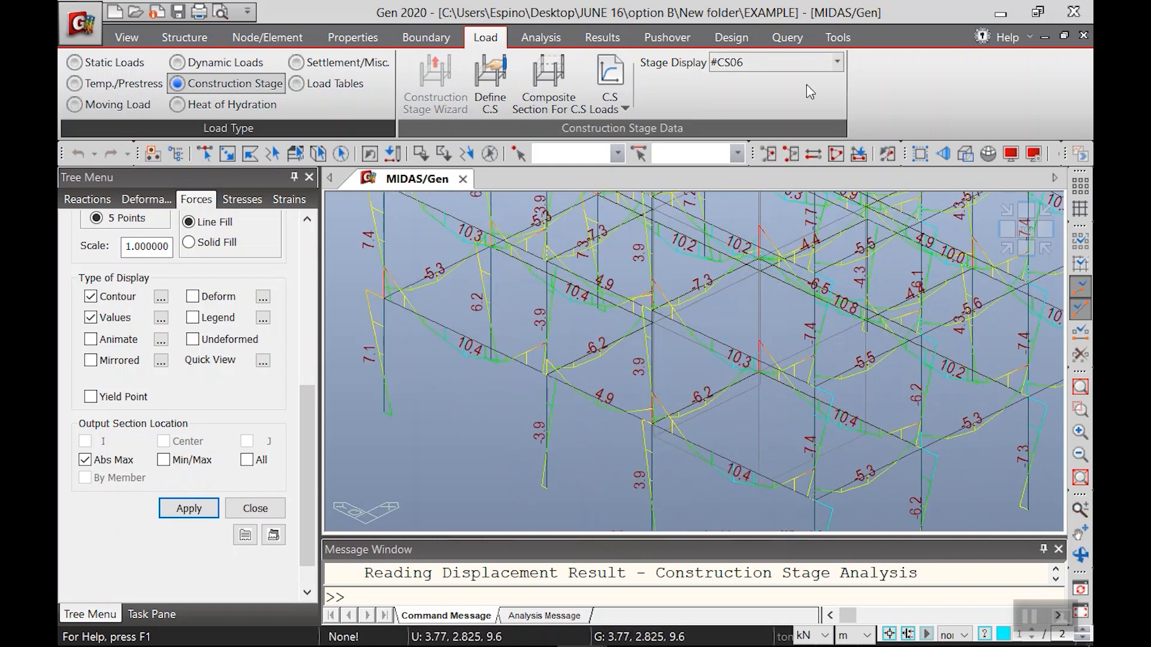
# Step: Switch the displayed stage to #CS12 and inspect the lowest-storey beam moments up close
pyautogui.click(837, 62)
pyautogui.scroll(-1, 756, 225)
pyautogui.click(754, 222)
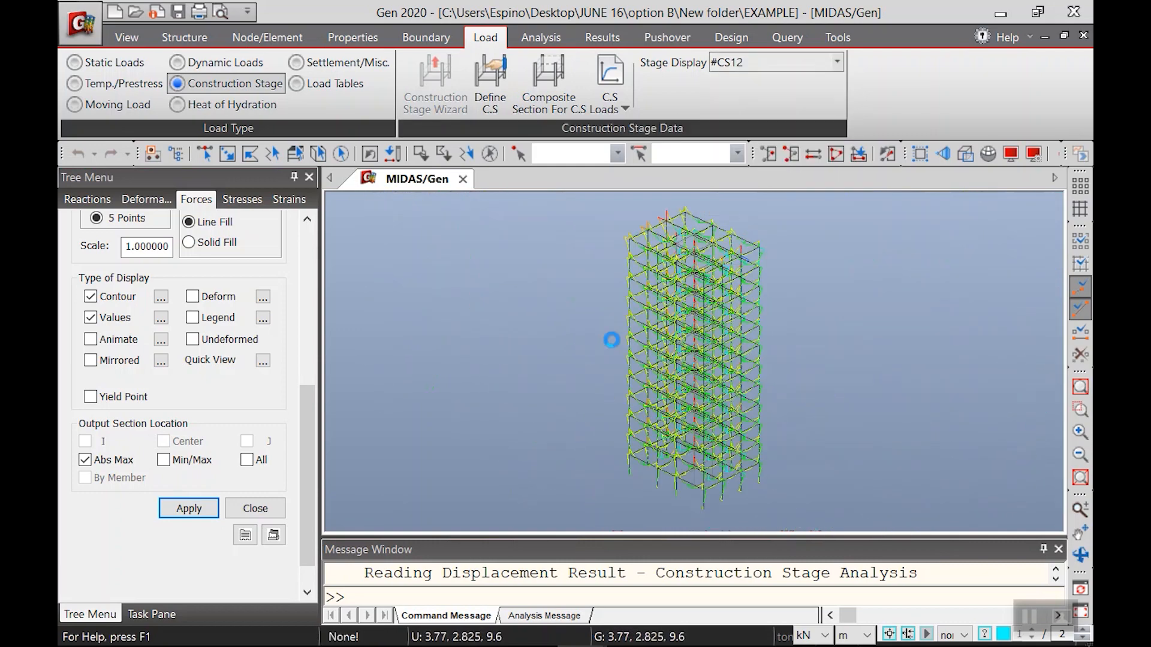
pyautogui.scroll(3, 585, 455)
pyautogui.moveTo(585, 455); pyautogui.dragTo(976, 362, button='middle')
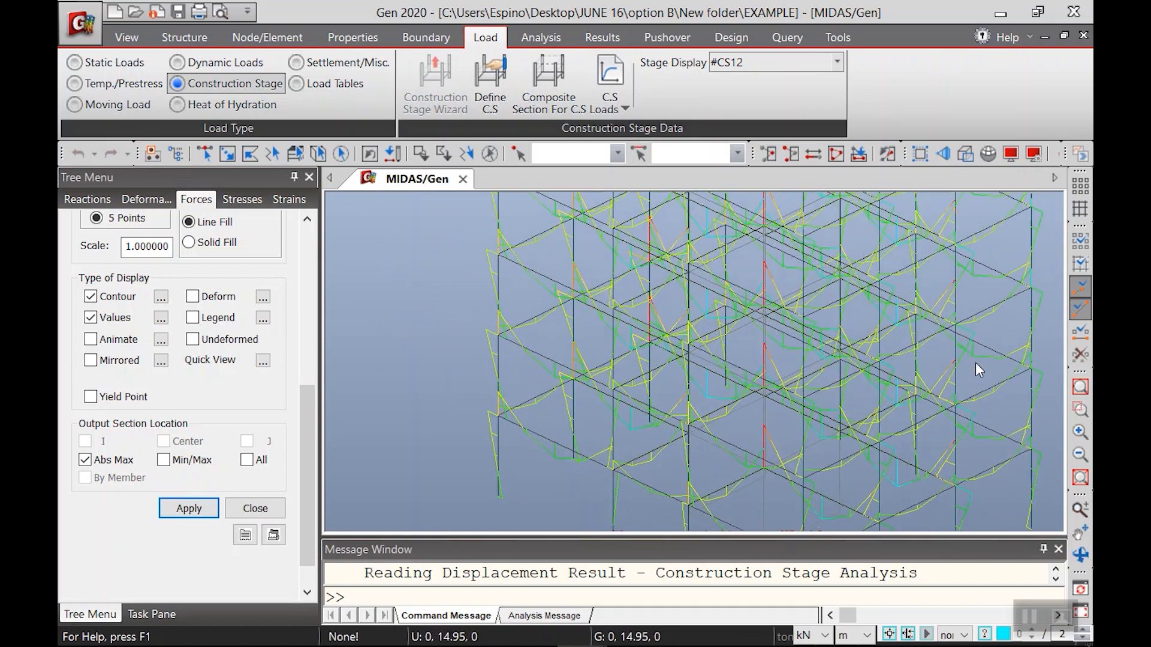
pyautogui.moveTo(460, 521); pyautogui.dragTo(765, 363, button='middle')
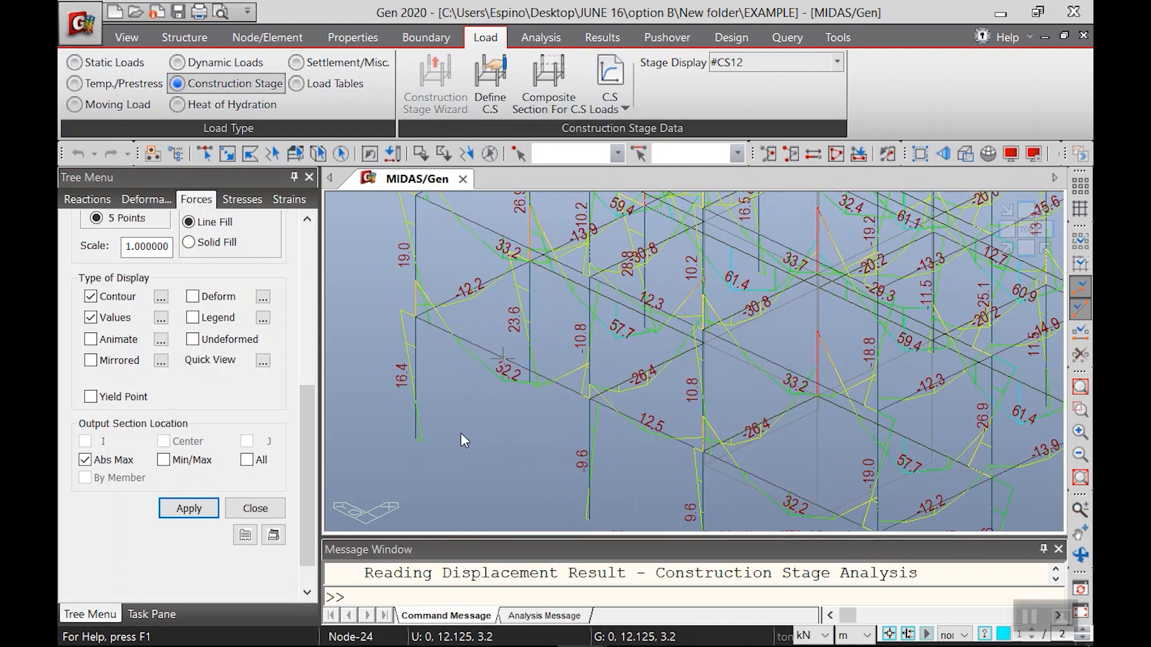
pyautogui.scroll(2, 677, 357)
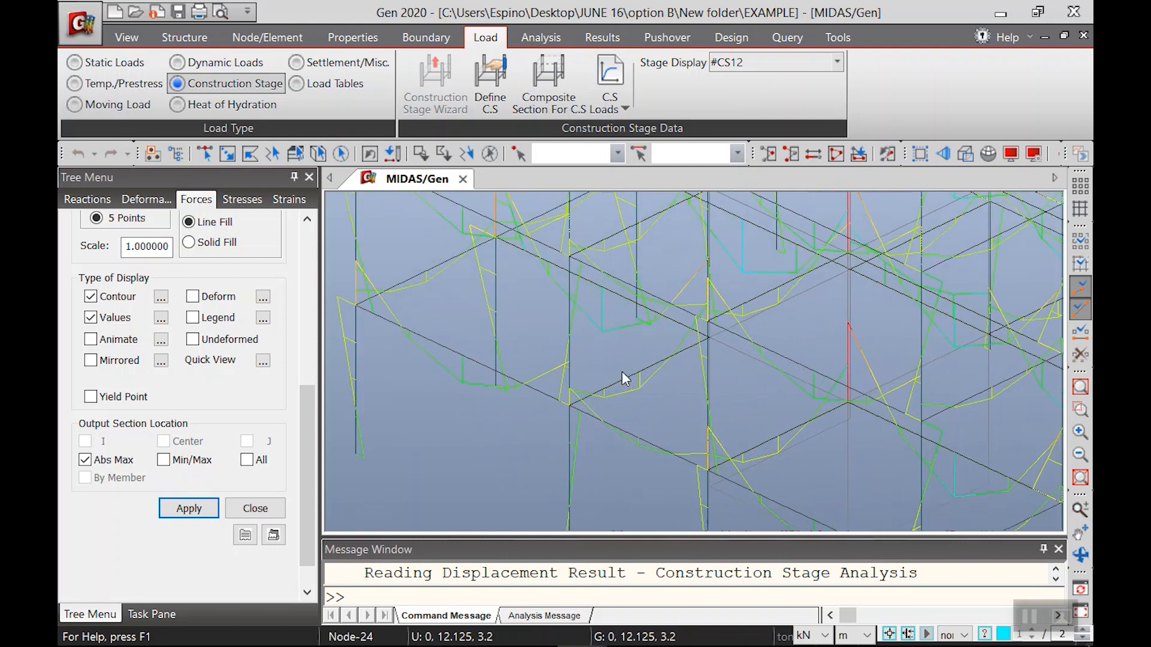
# Step: Switch the displayed stage to 3 YEARS and examine the beam moments on the lower storeys
pyautogui.click(742, 64)
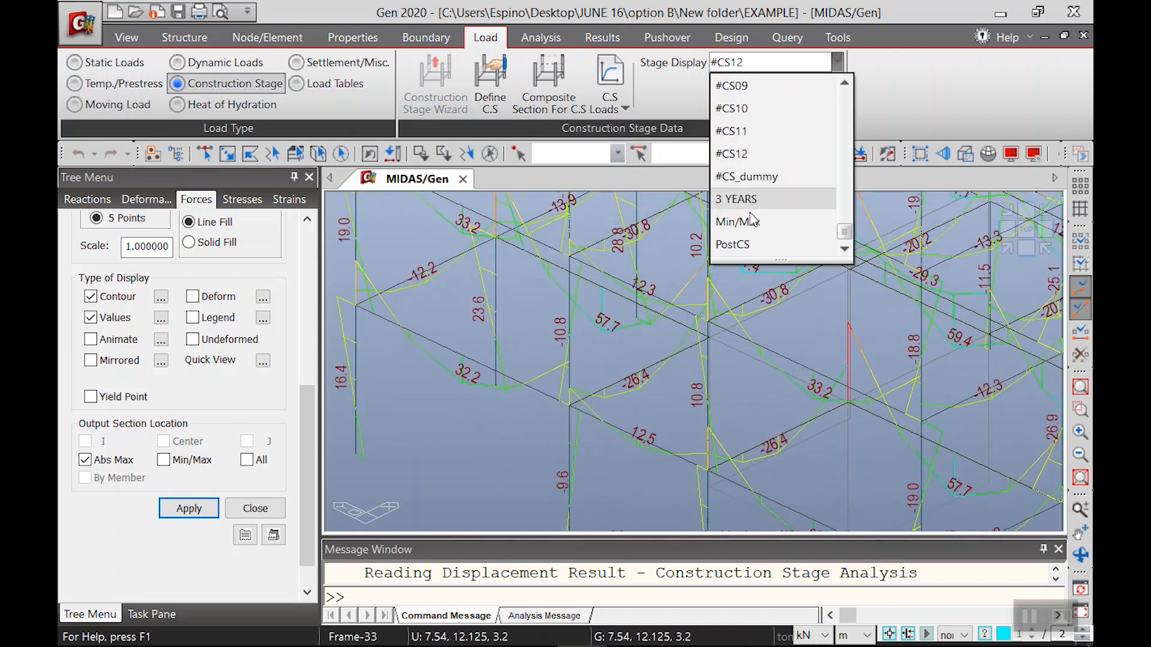
pyautogui.click(737, 200)
pyautogui.scroll(-5, 688, 333)
pyautogui.scroll(4, 688, 360)
pyautogui.scroll(8, 675, 423)
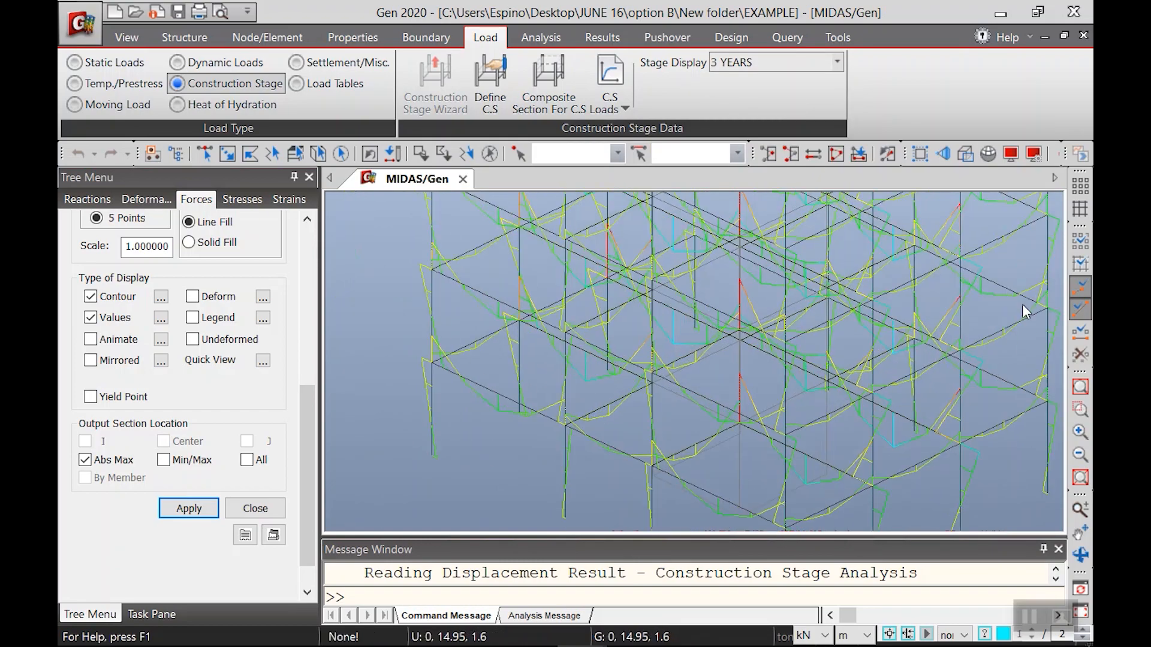
pyautogui.scroll(4, 658, 379)
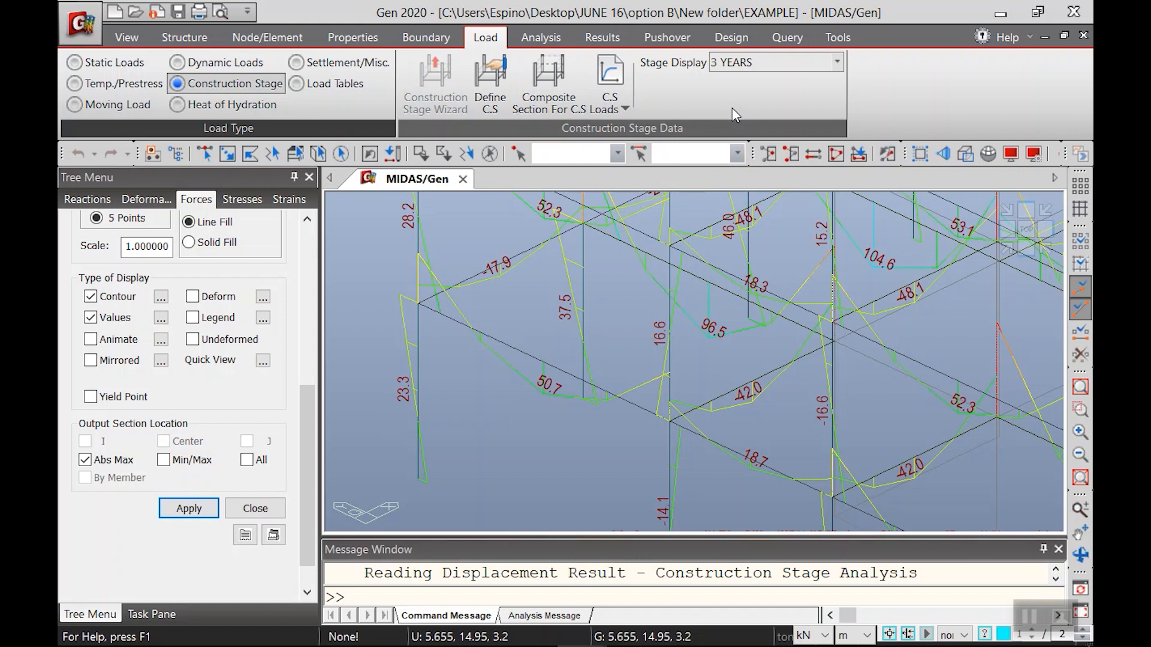
# Step: Return the displayed stage to #CS12 and compare its lower-storey beam moments with the 3 YEARS stage
pyautogui.click(747, 70)
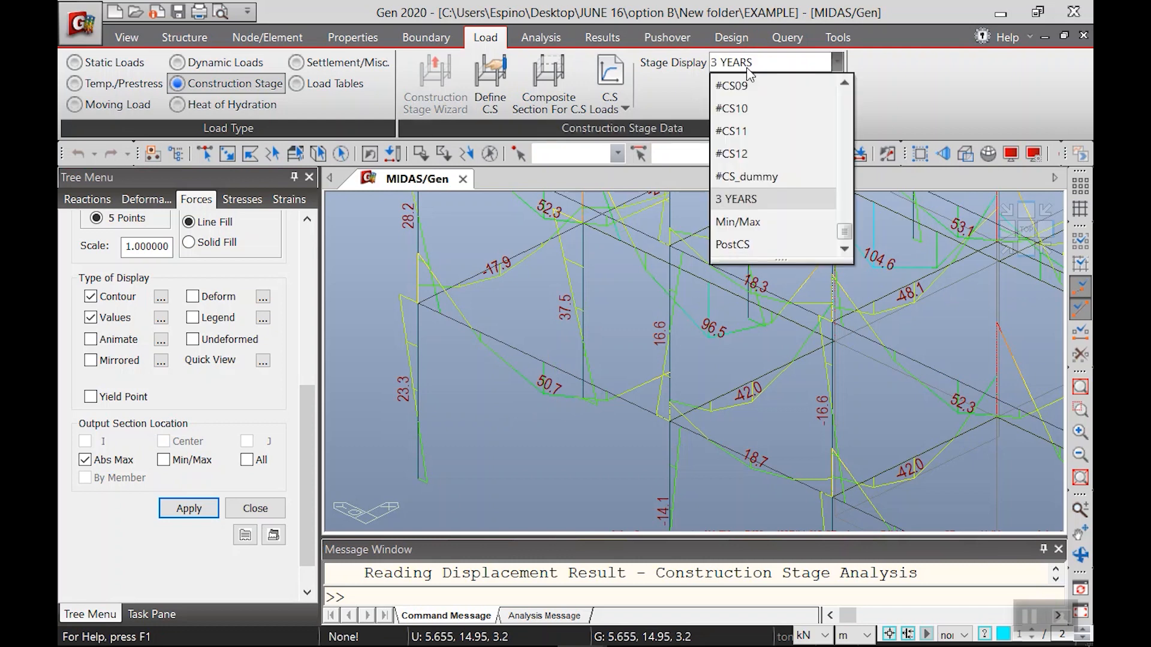
pyautogui.click(748, 161)
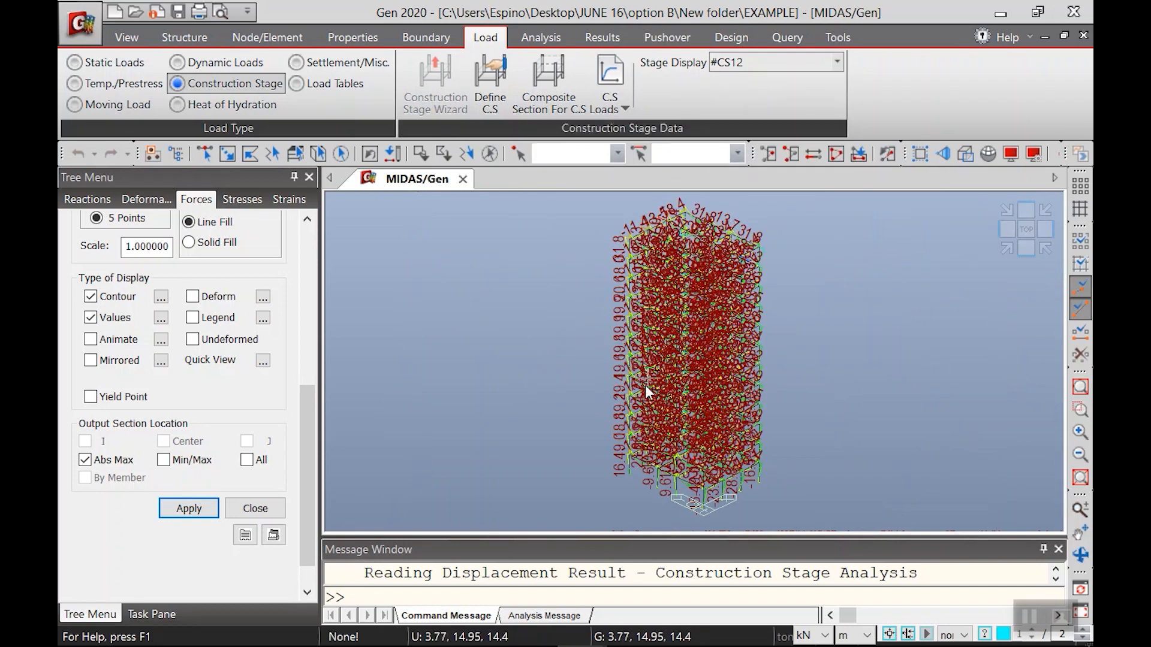
pyautogui.scroll(3, 645, 385)
pyautogui.scroll(6, 559, 483)
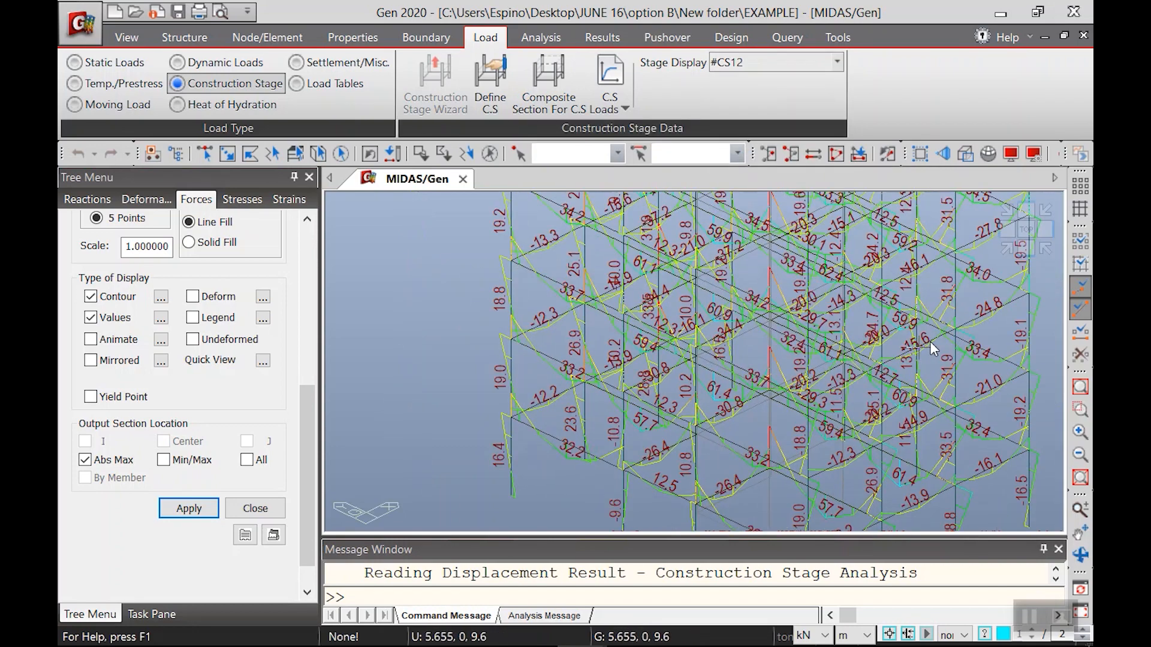
# Step: Switch the displayed stage to #CS_dummy and inspect the My beam diagram values on the lower storeys
pyautogui.click(761, 65)
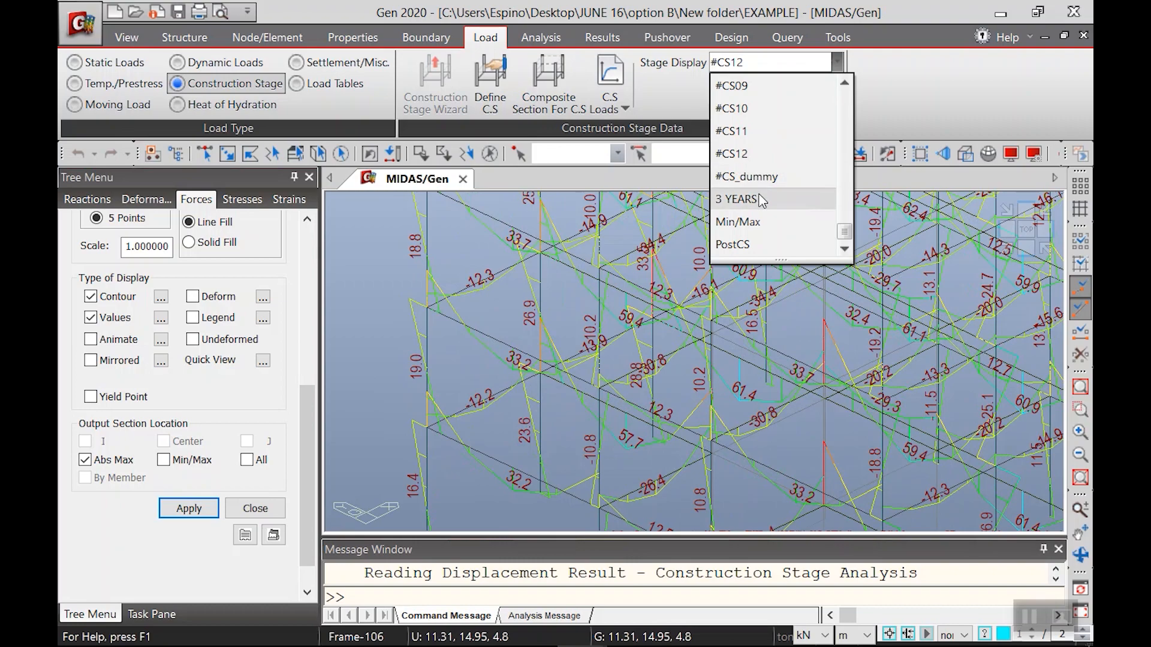
pyautogui.click(760, 178)
pyautogui.scroll(5, 537, 329)
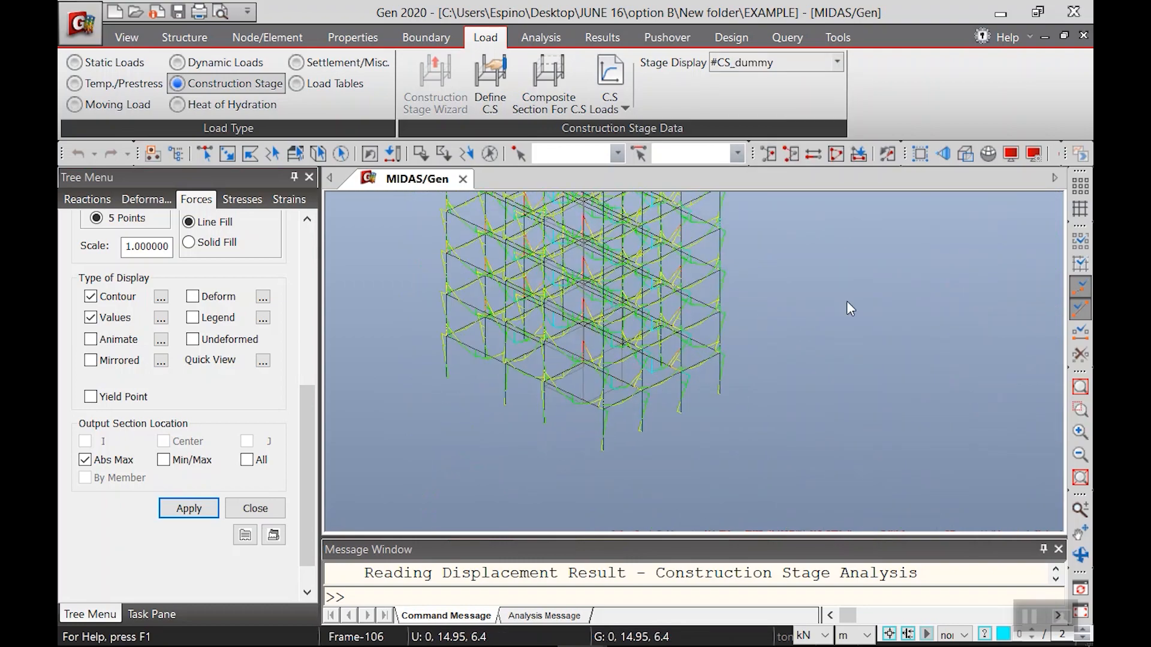
pyautogui.scroll(5, 513, 446)
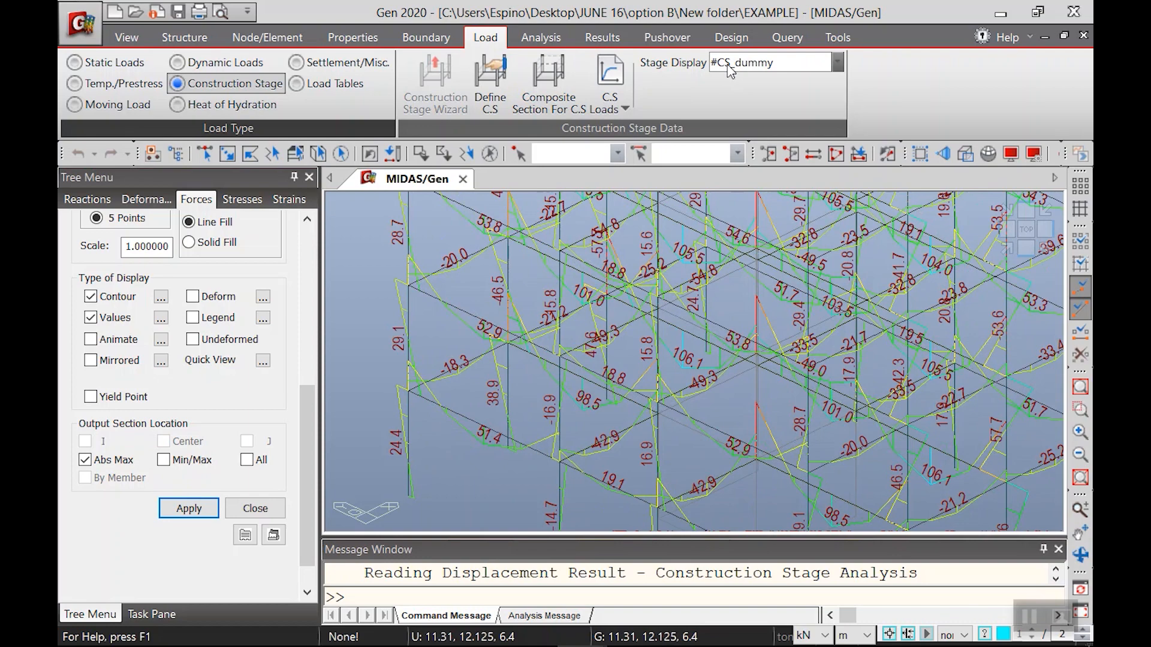
pyautogui.scroll(3, 494, 441)
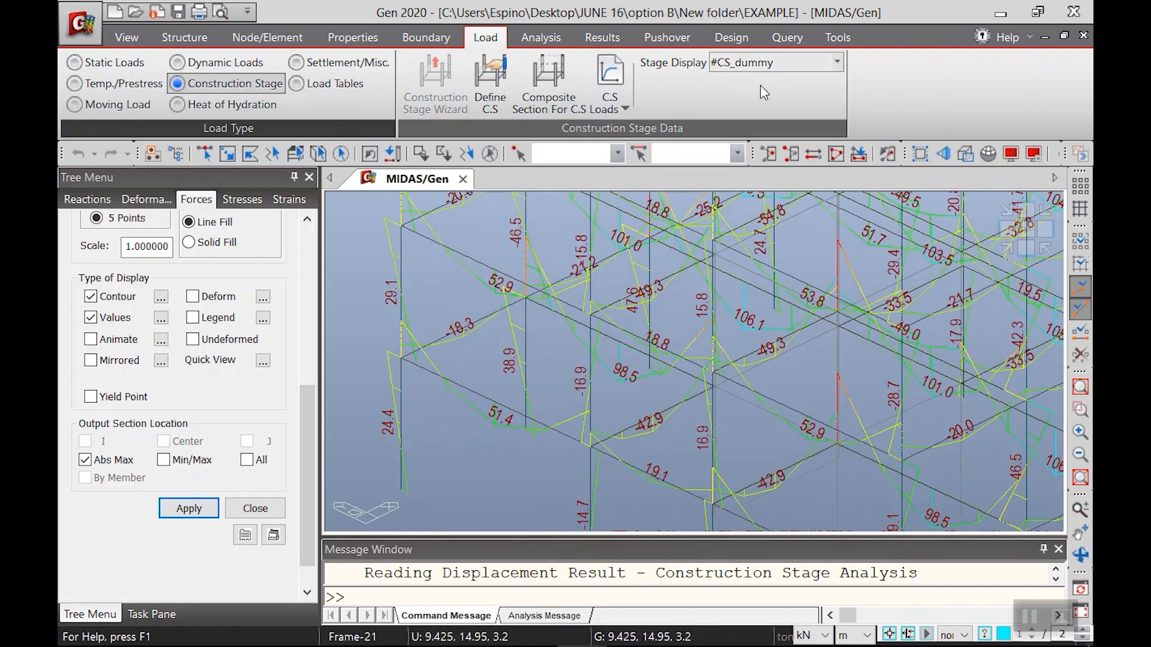
pyautogui.click(765, 63)
pyautogui.click(765, 63)
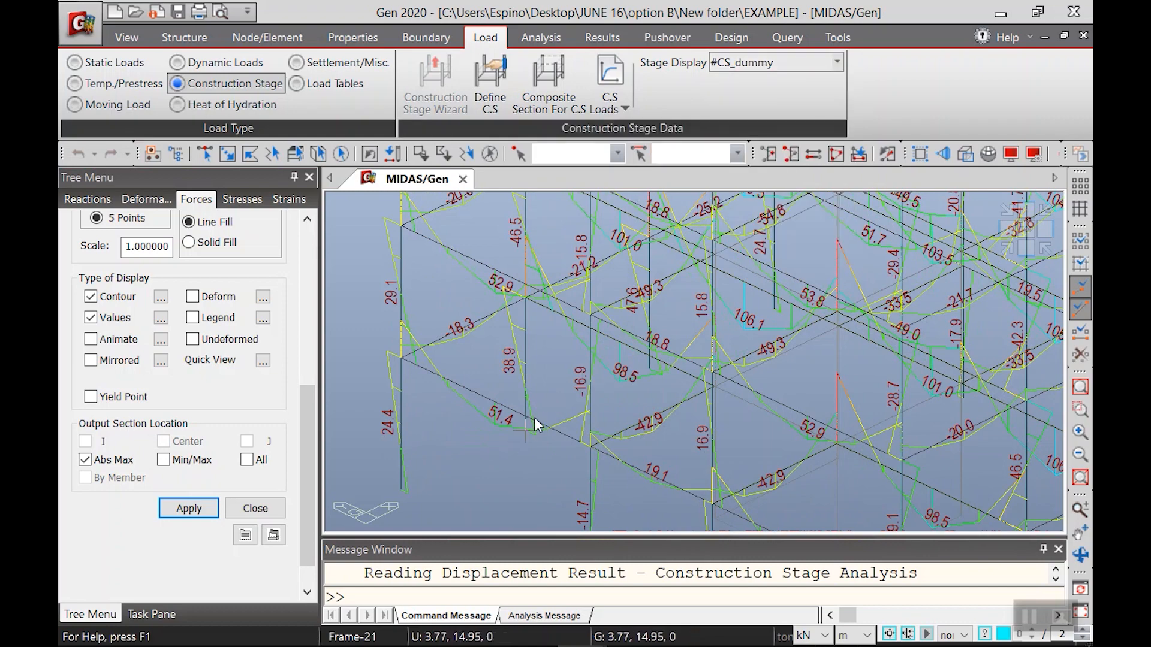
# Step: Display the 3 YEARS stage again and compare its lowest-storey beam moments with those of #CS_dummy
pyautogui.click(739, 66)
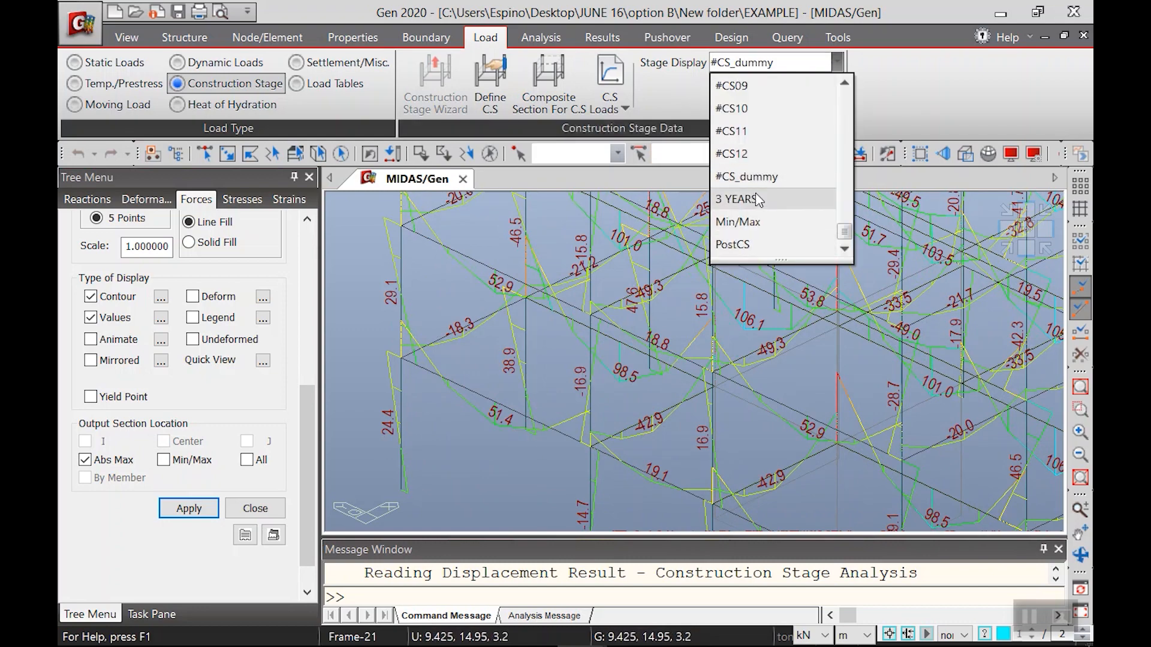
pyautogui.click(745, 197)
pyautogui.scroll(10, 758, 437)
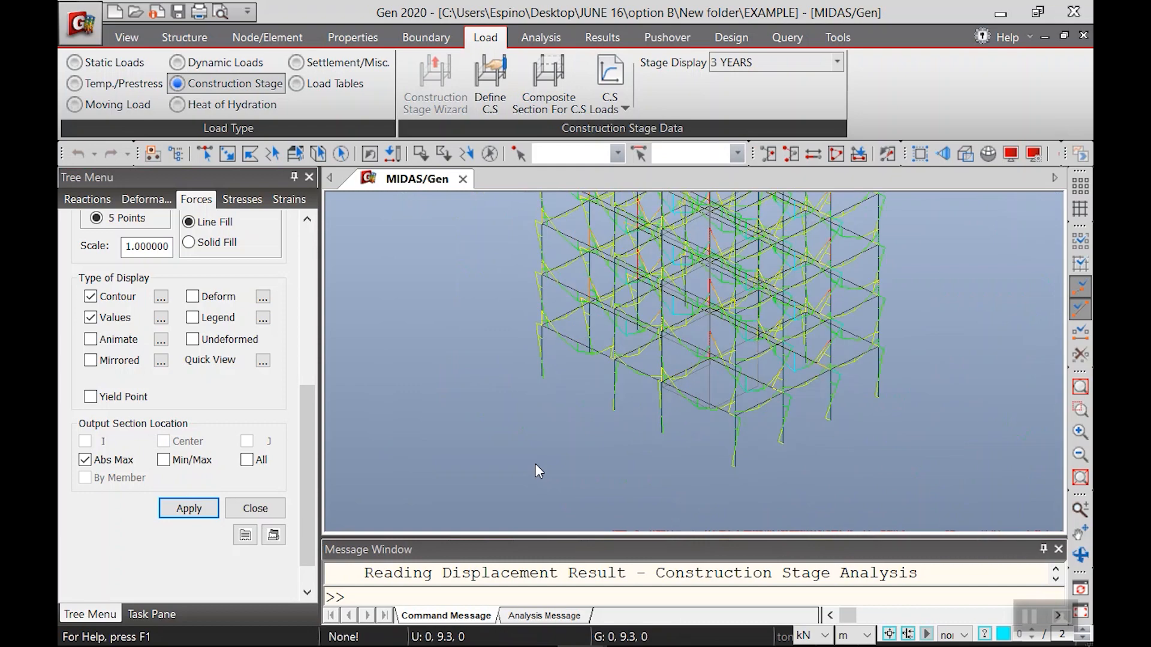
pyautogui.scroll(5, 492, 396)
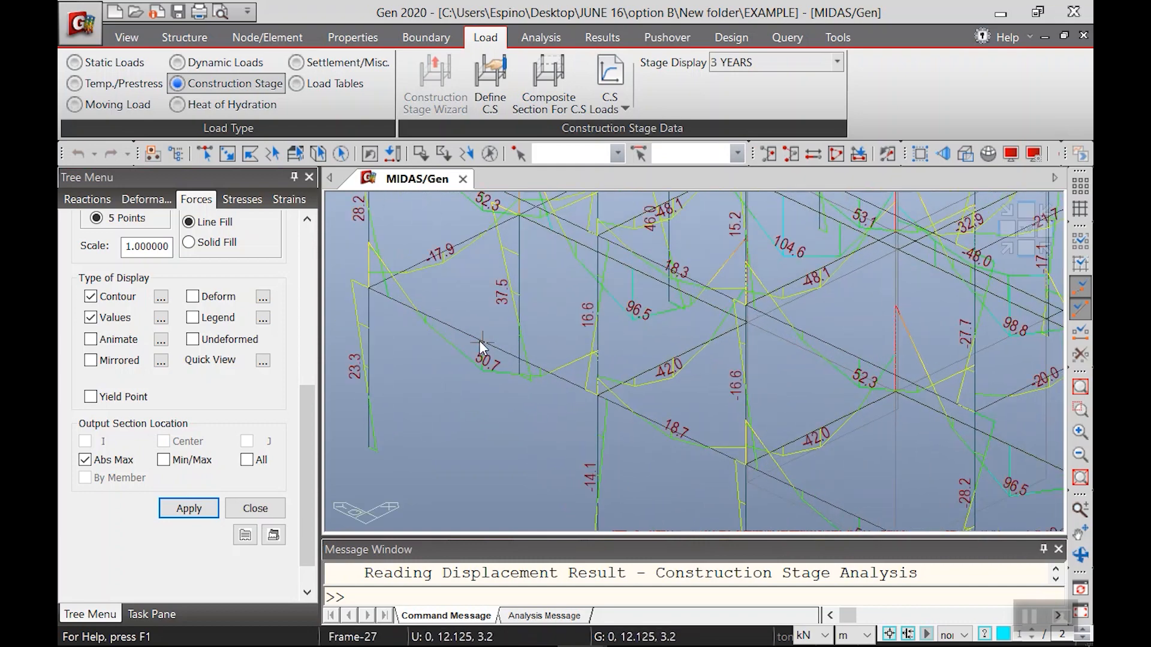
# Step: Switch the displayed stage to #CS10 and examine the beam moment diagrams near the base
pyautogui.click(771, 62)
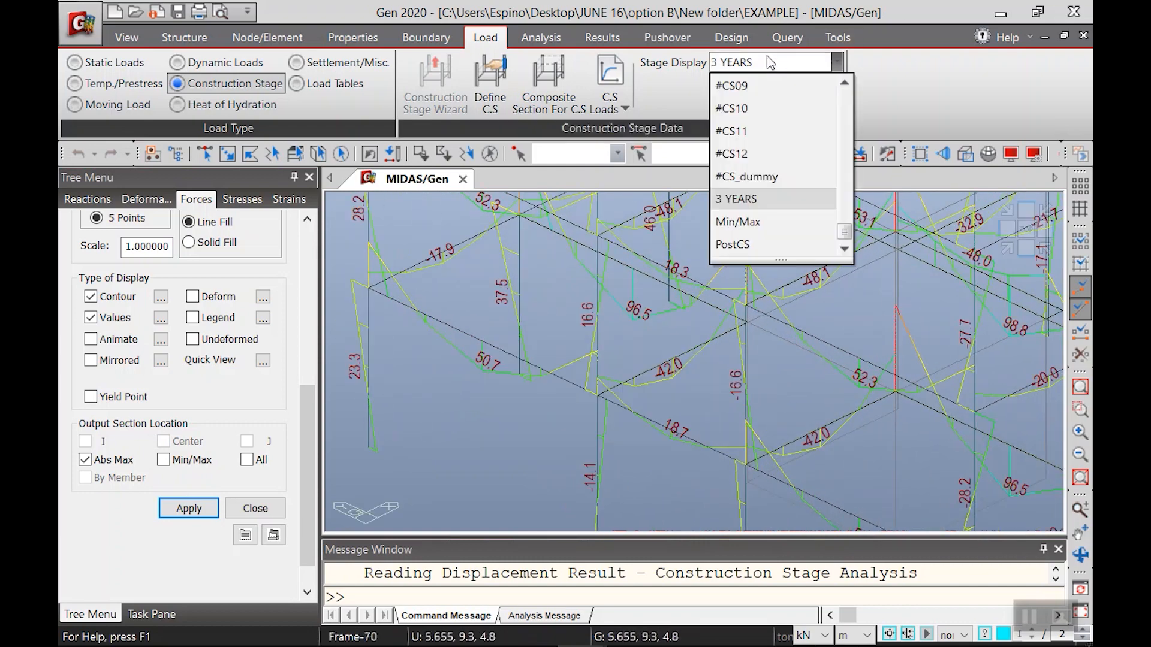
pyautogui.click(741, 108)
pyautogui.scroll(3, 727, 305)
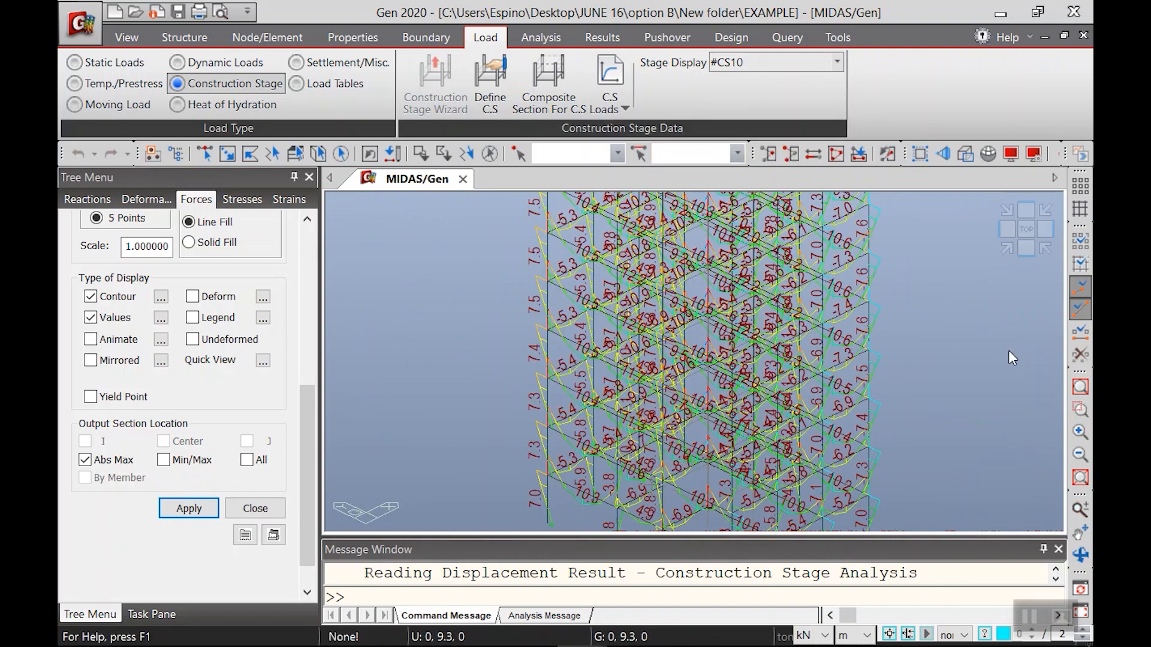
pyautogui.scroll(5, 542, 440)
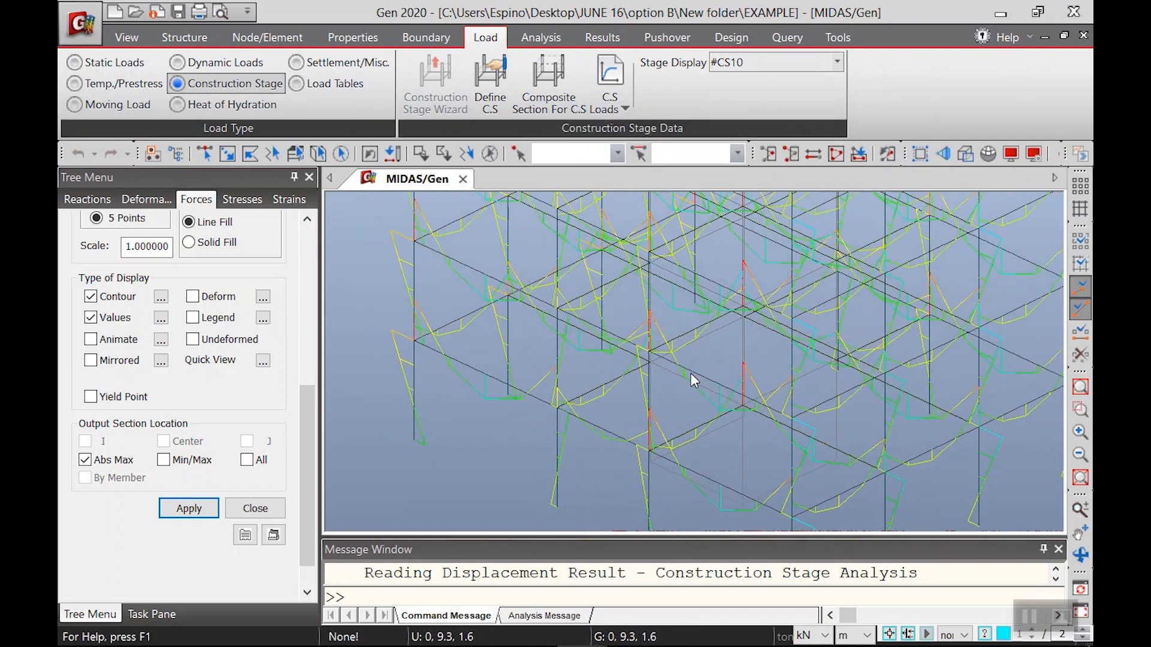
# Step: Switch the displayed stage to #CS11 and examine the beam moment values on the lower storeys
pyautogui.click(742, 63)
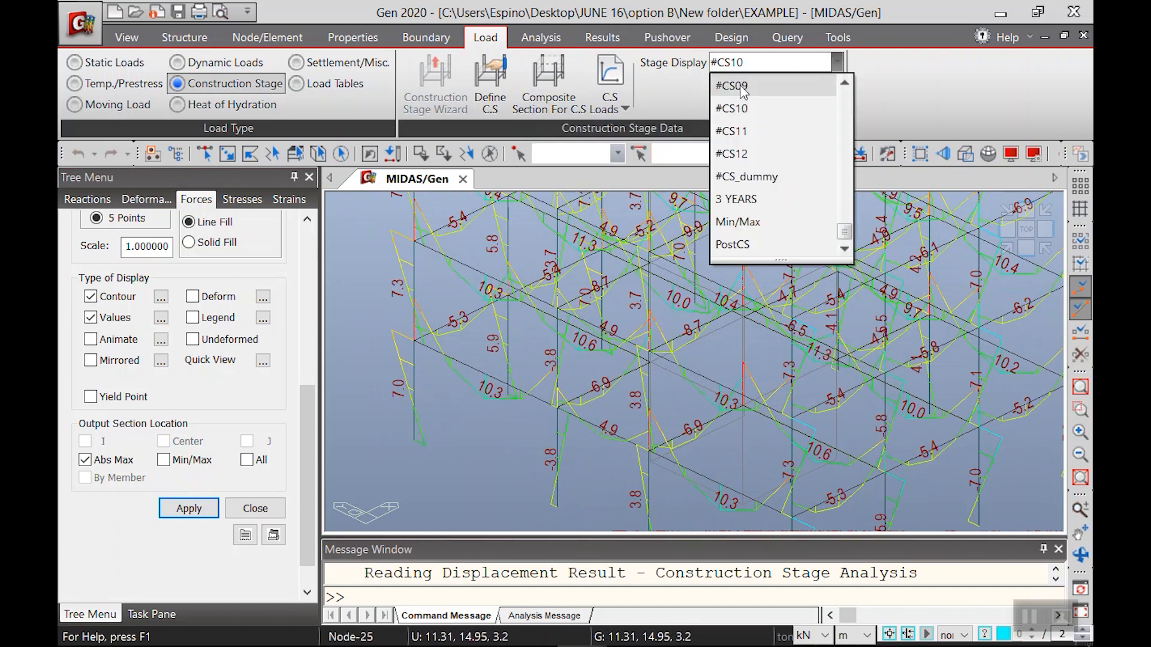
pyautogui.click(758, 137)
pyautogui.scroll(4, 605, 463)
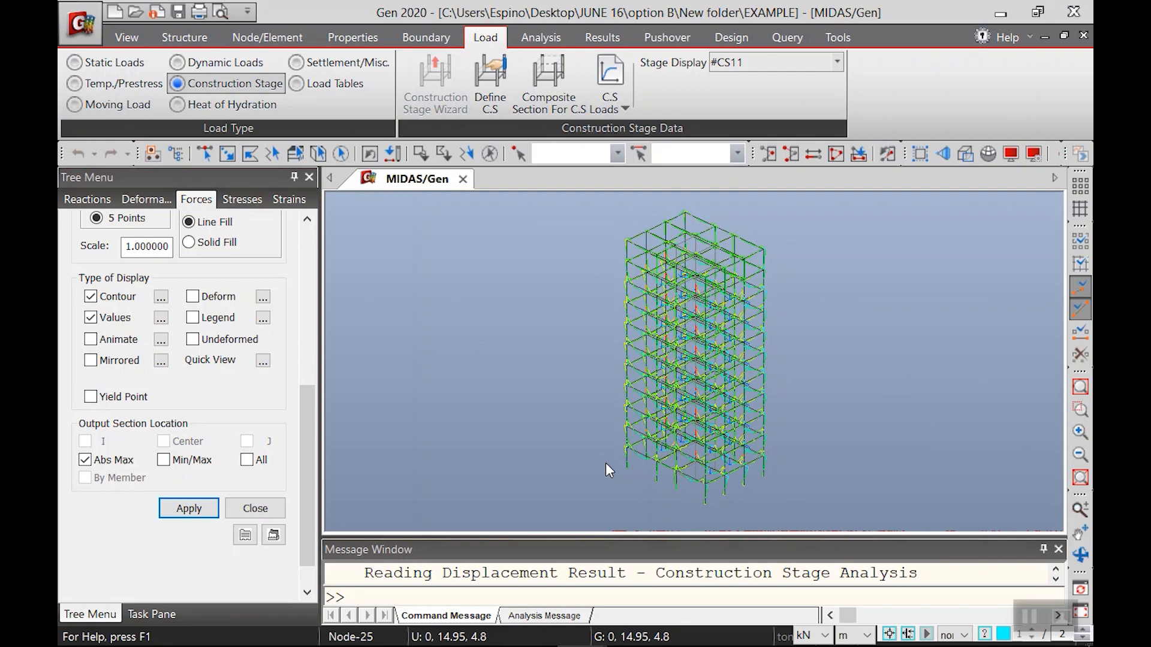
pyautogui.moveTo(739, 361); pyautogui.dragTo(737, 339, button='middle')
pyautogui.scroll(3, 737, 339)
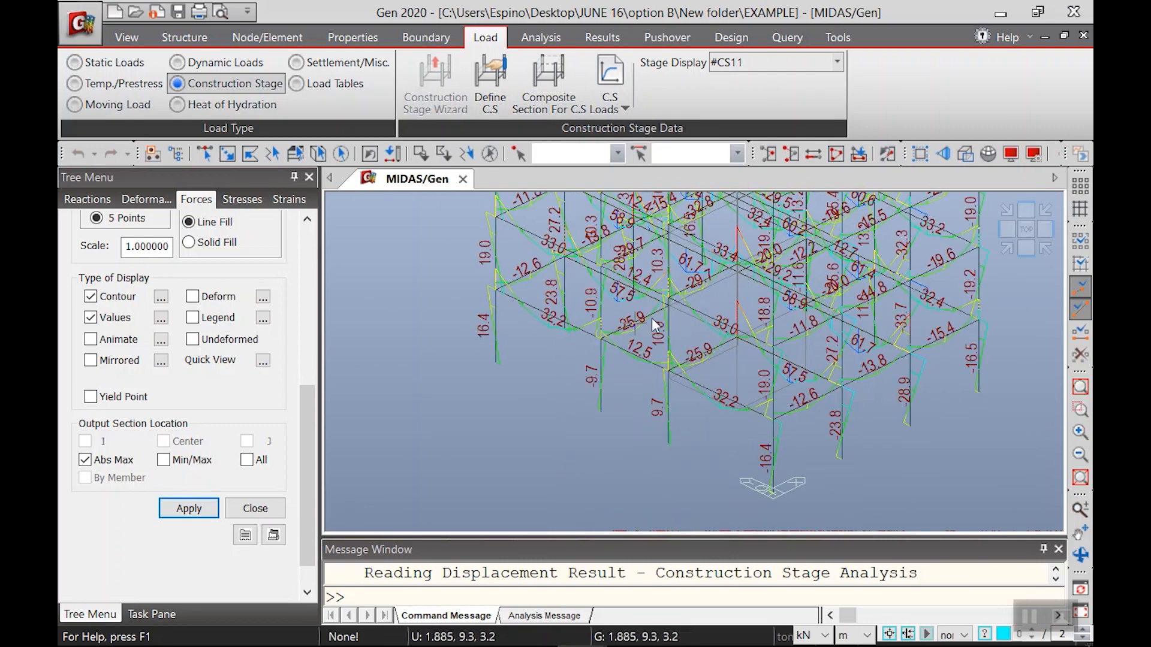
# Step: Display stage #CS12 and inspect its beam moment diagrams down to the lowest storey and column bases
pyautogui.click(749, 63)
pyautogui.click(738, 153)
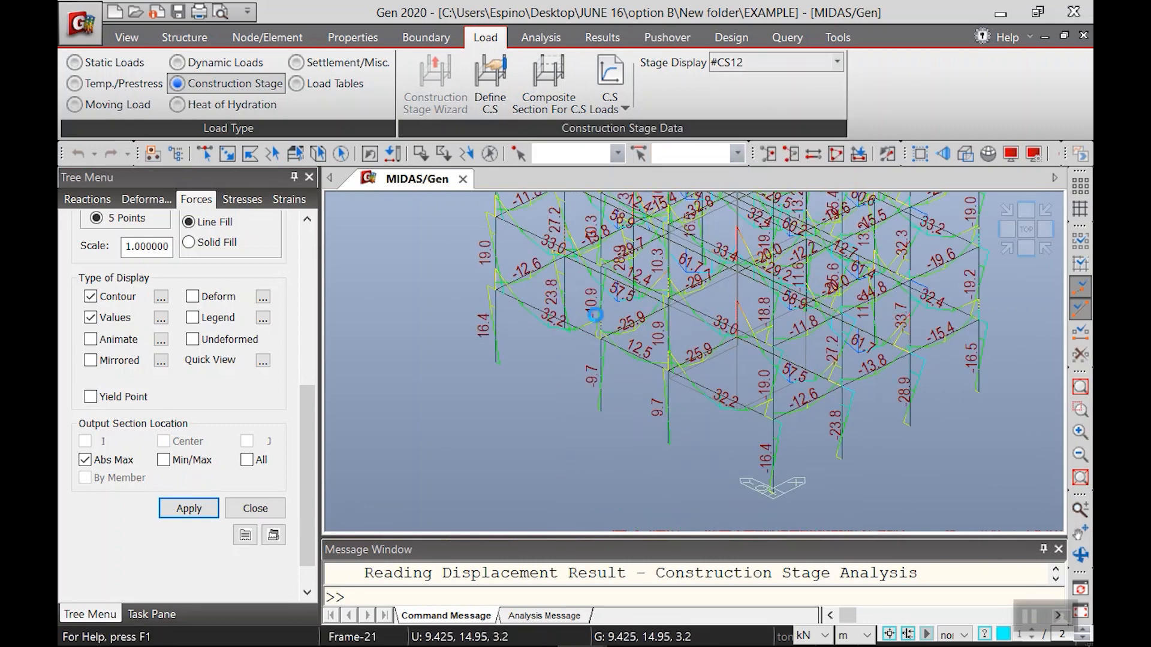
pyautogui.moveTo(872, 391); pyautogui.dragTo(862, 198, button='middle')
pyautogui.scroll(4, 714, 395)
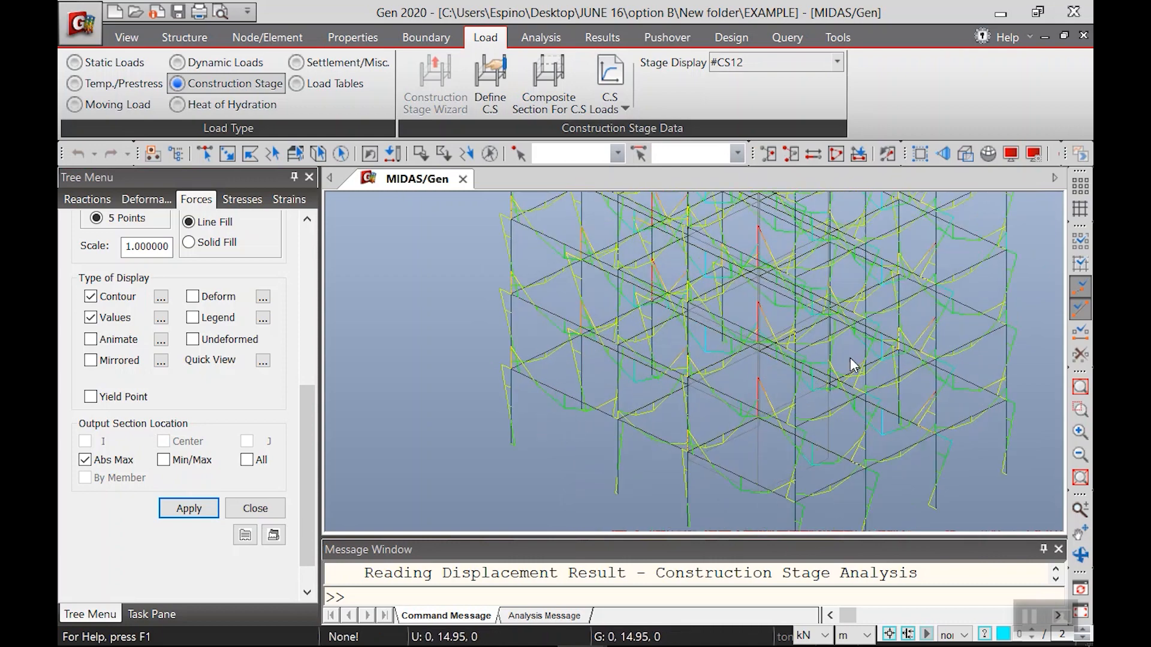
pyautogui.scroll(1, 718, 385)
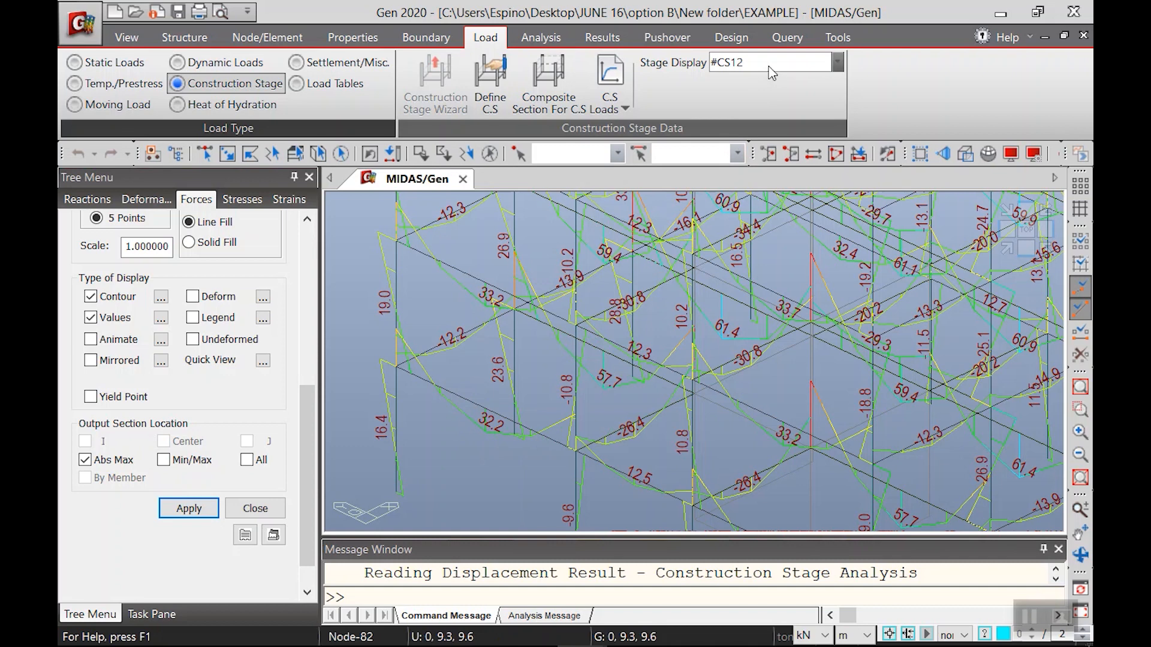
pyautogui.click(837, 64)
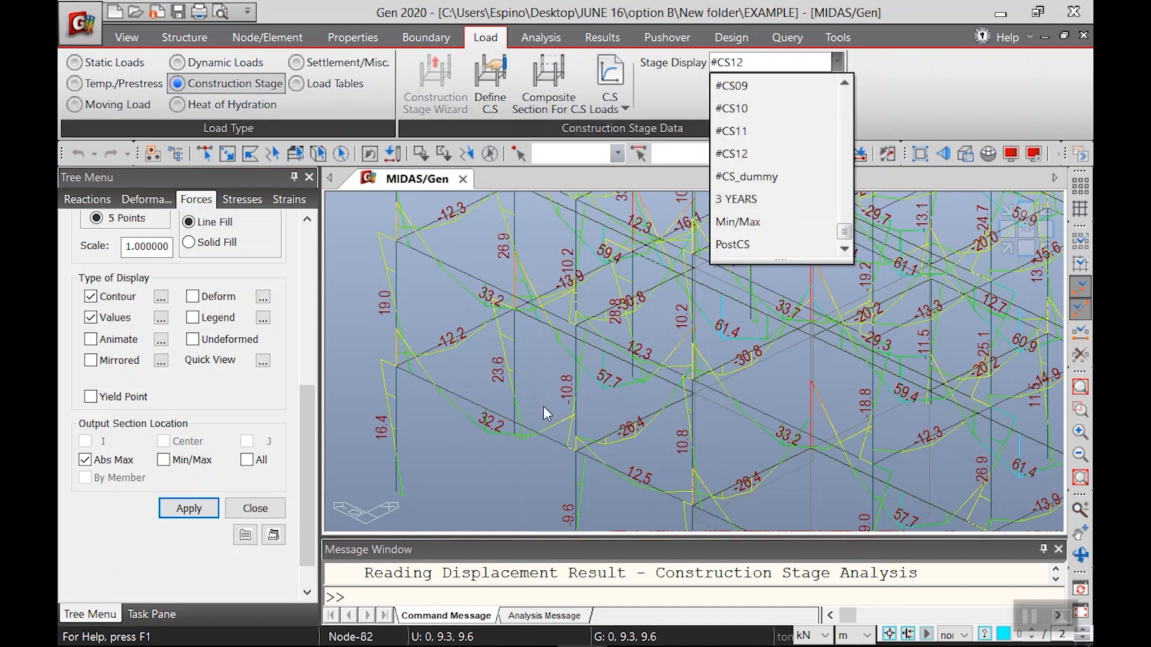
pyautogui.click(528, 385)
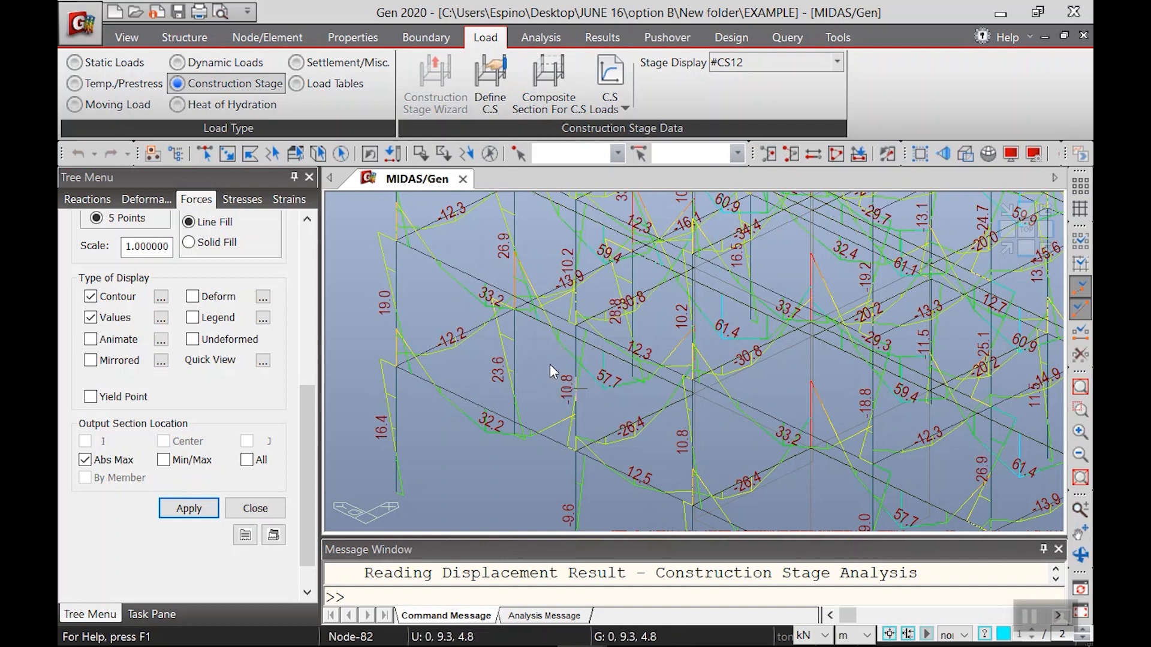
pyautogui.moveTo(519, 405); pyautogui.dragTo(477, 257, button='middle')
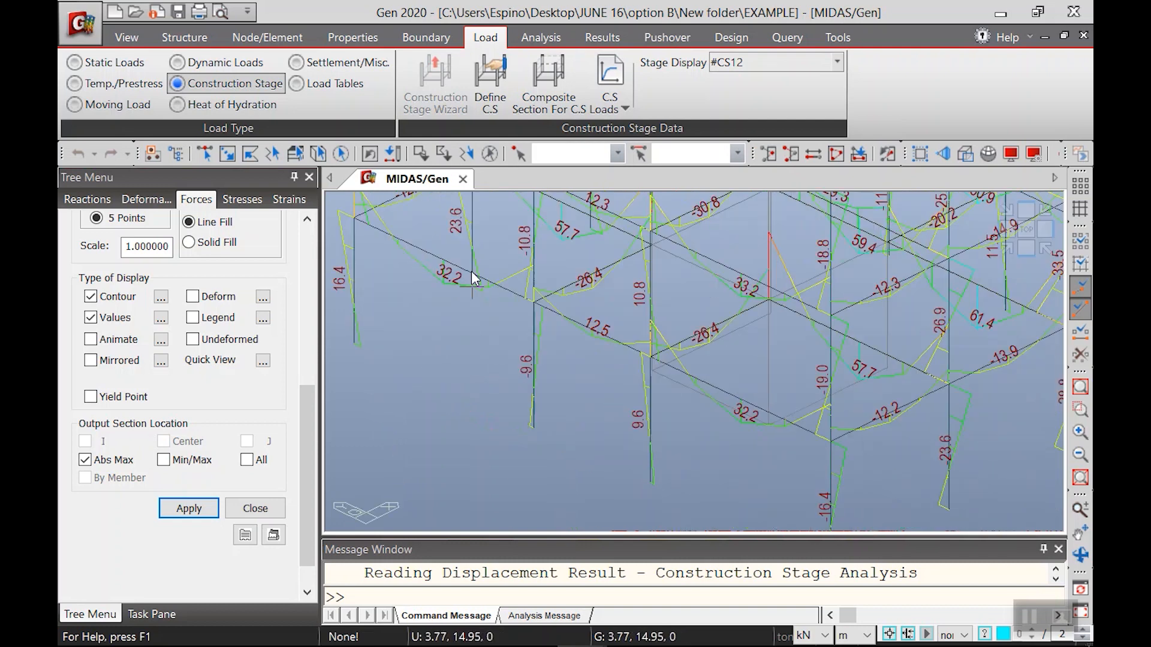
pyautogui.click(837, 62)
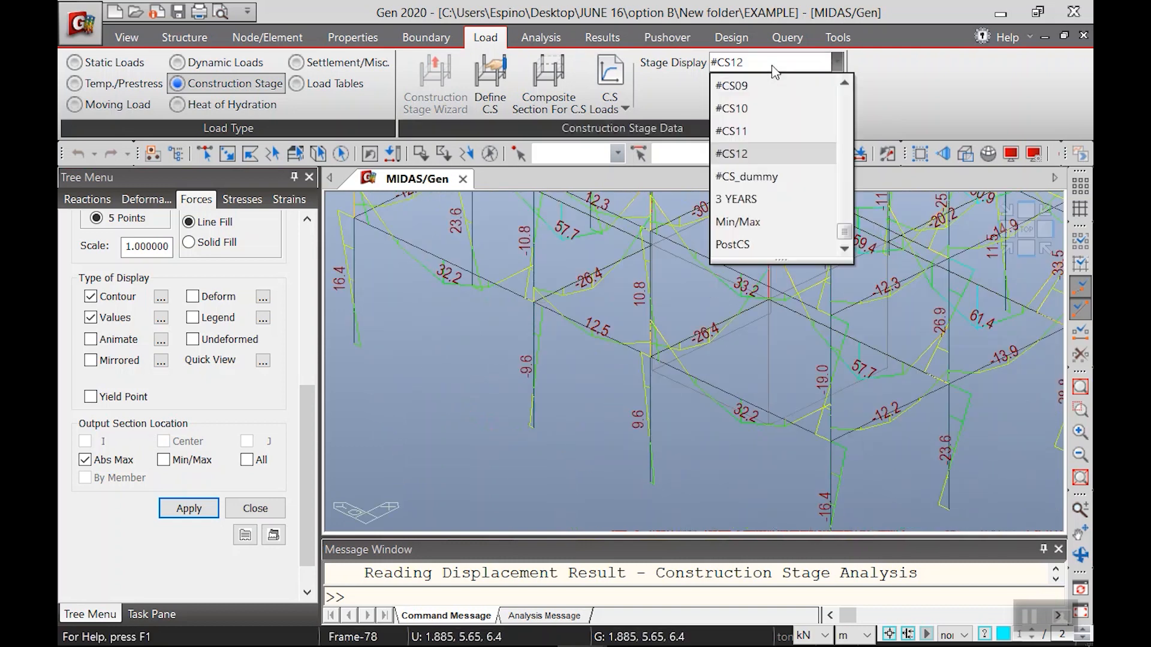
pyautogui.click(743, 154)
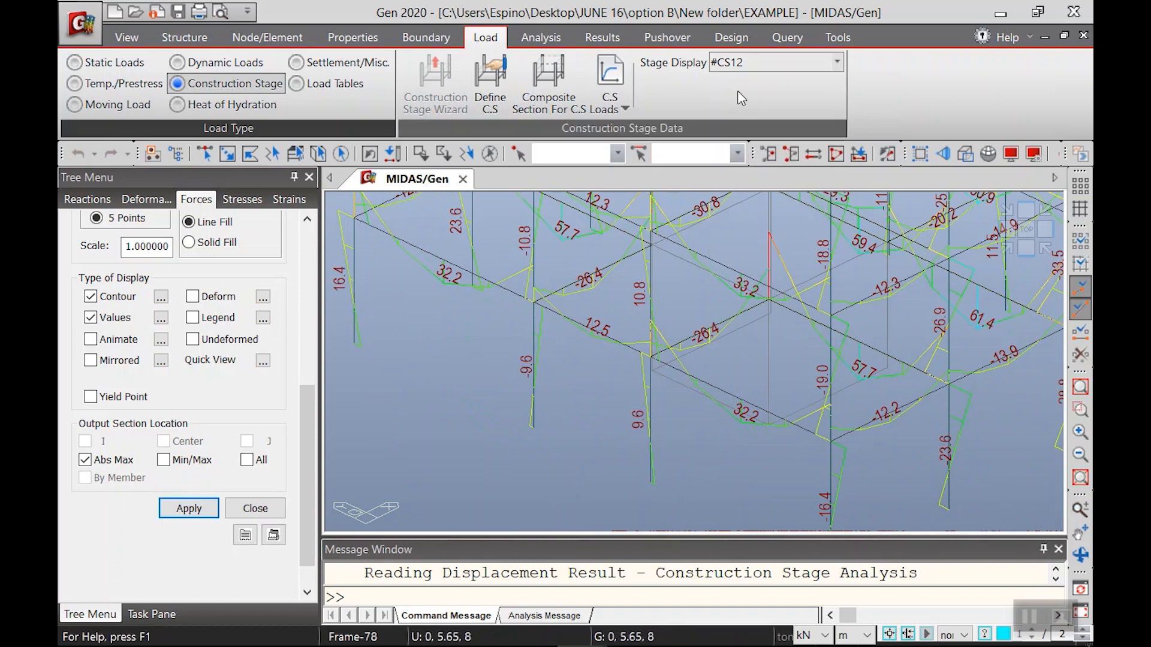
# Step: Return the displayed stage to #CS10 and compare its lower-storey beam moments with those of #CS12
pyautogui.click(837, 63)
pyautogui.click(743, 105)
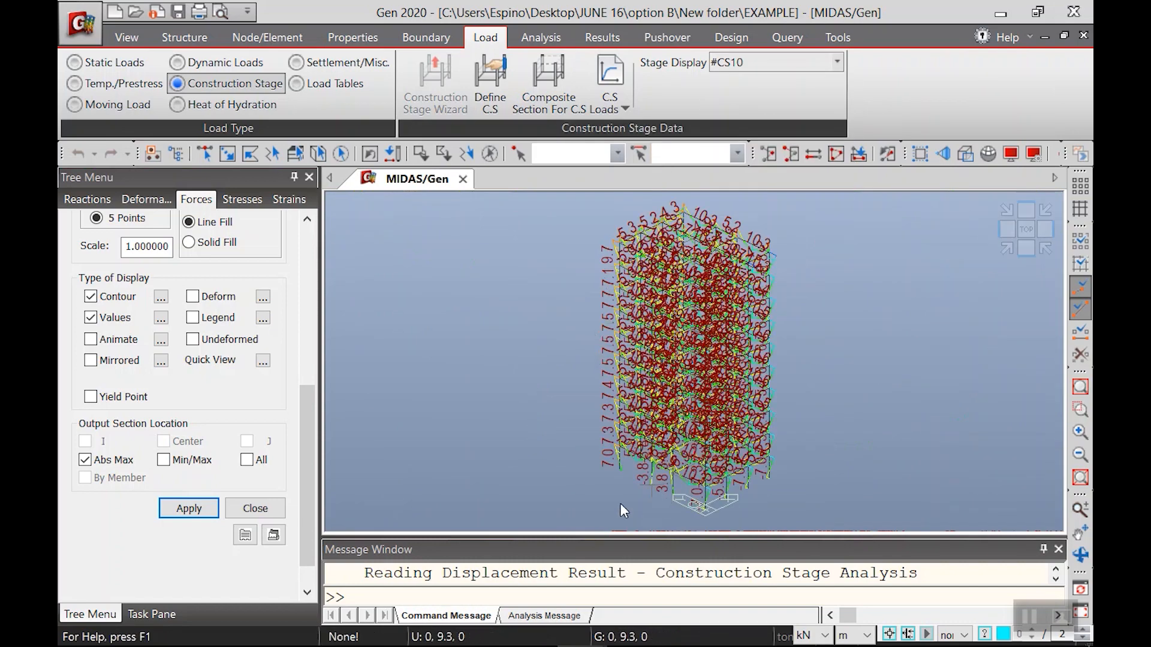
pyautogui.scroll(5, 660, 420)
pyautogui.moveTo(666, 442); pyautogui.dragTo(617, 318, button='middle')
pyautogui.scroll(2, 568, 355)
pyautogui.moveTo(500, 371); pyautogui.dragTo(517, 401, button='middle')
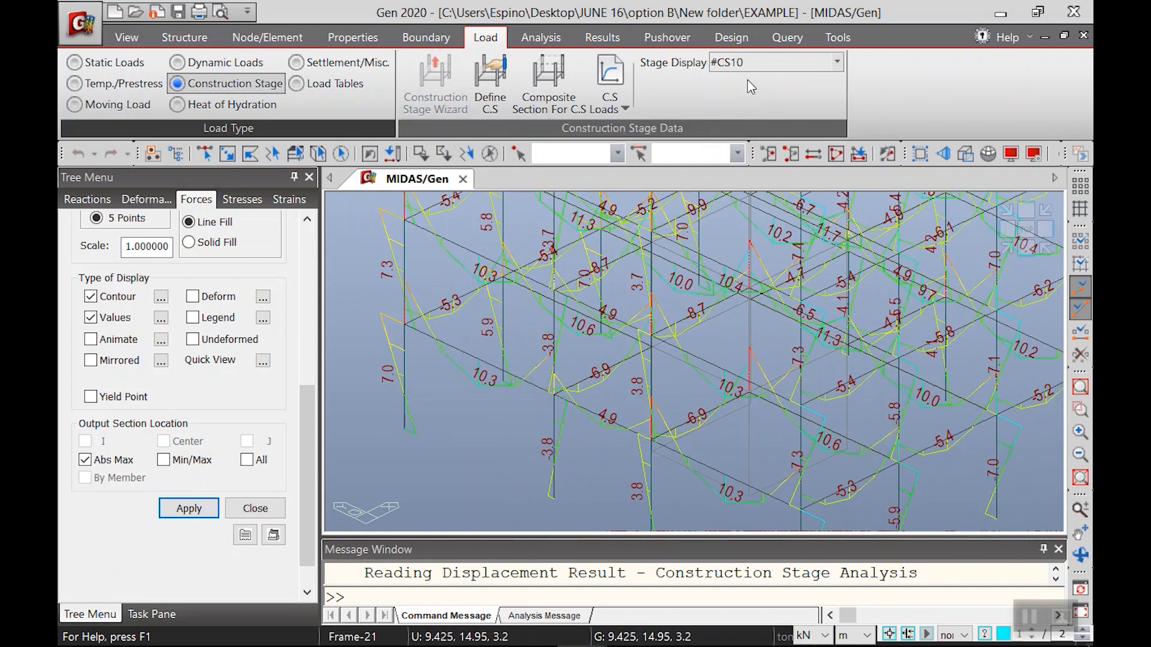
# Step: Open the Column Shortening Graph for C.S and review the column data definition options without adding a column
pyautogui.click(602, 37)
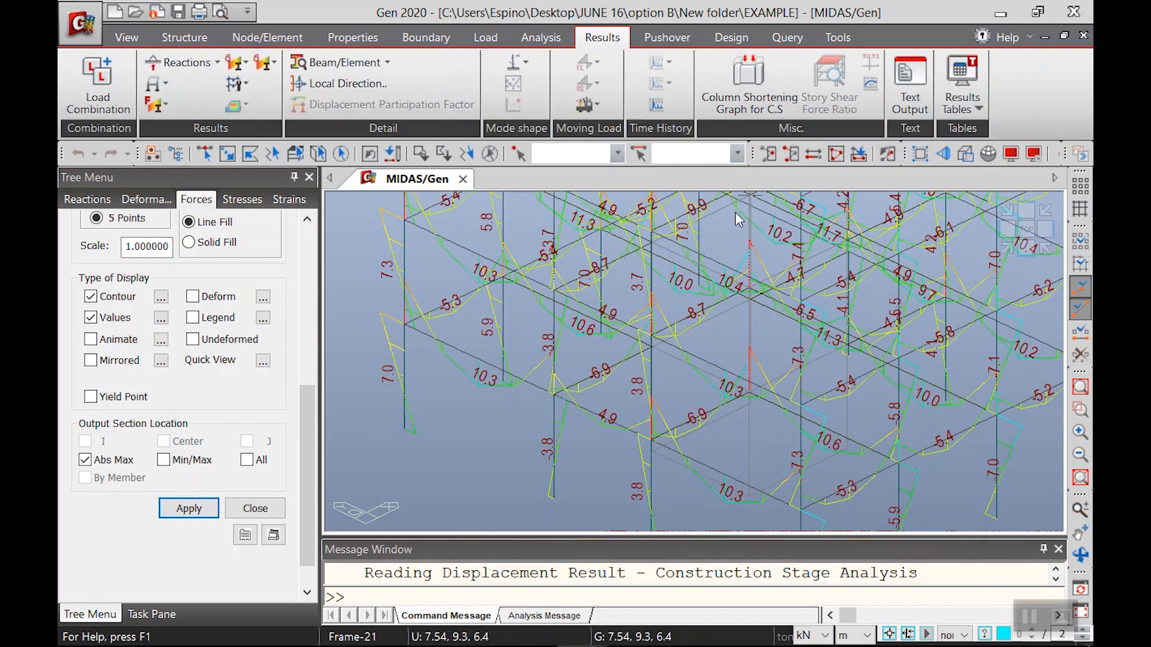
pyautogui.click(762, 107)
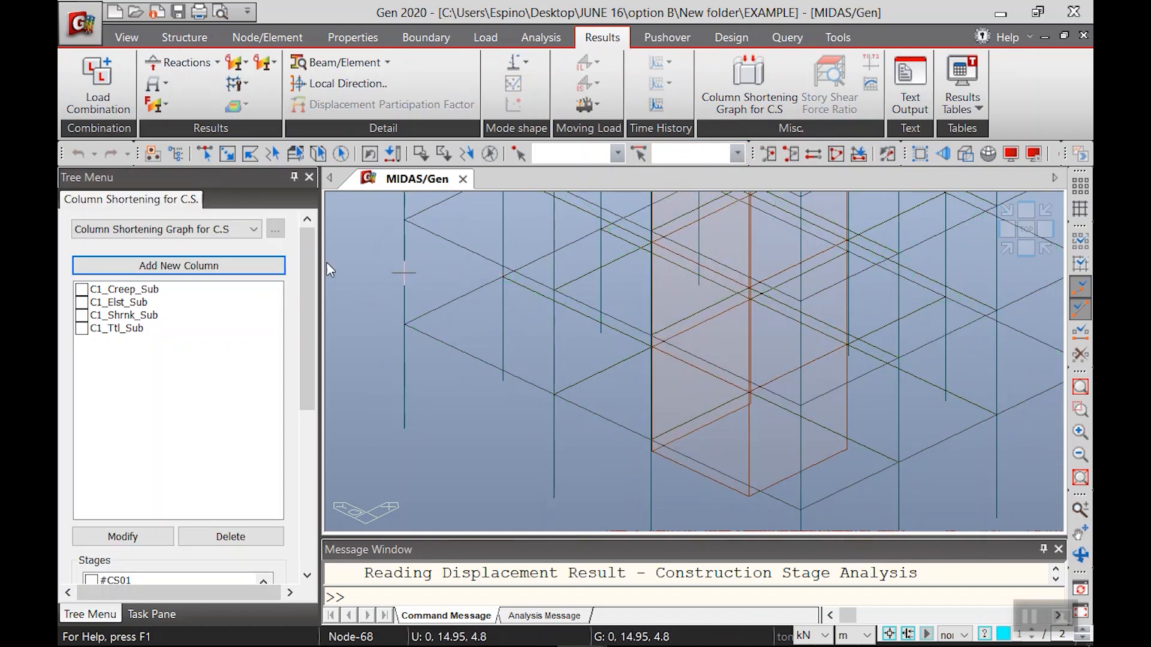
pyautogui.click(192, 275)
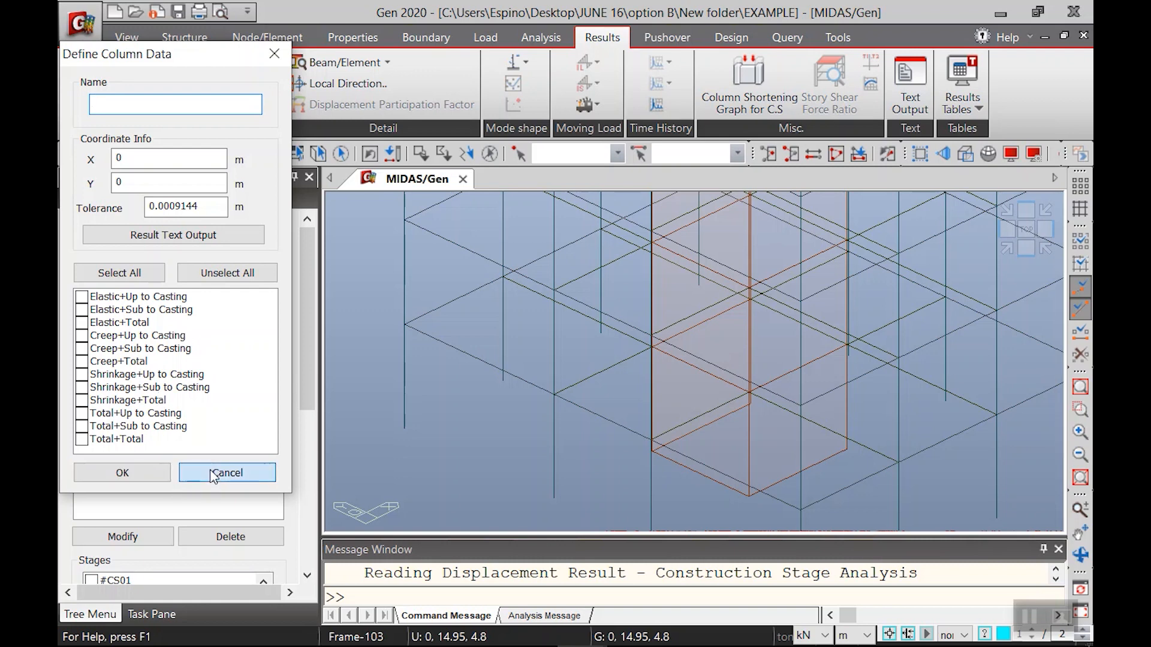
pyautogui.click(226, 472)
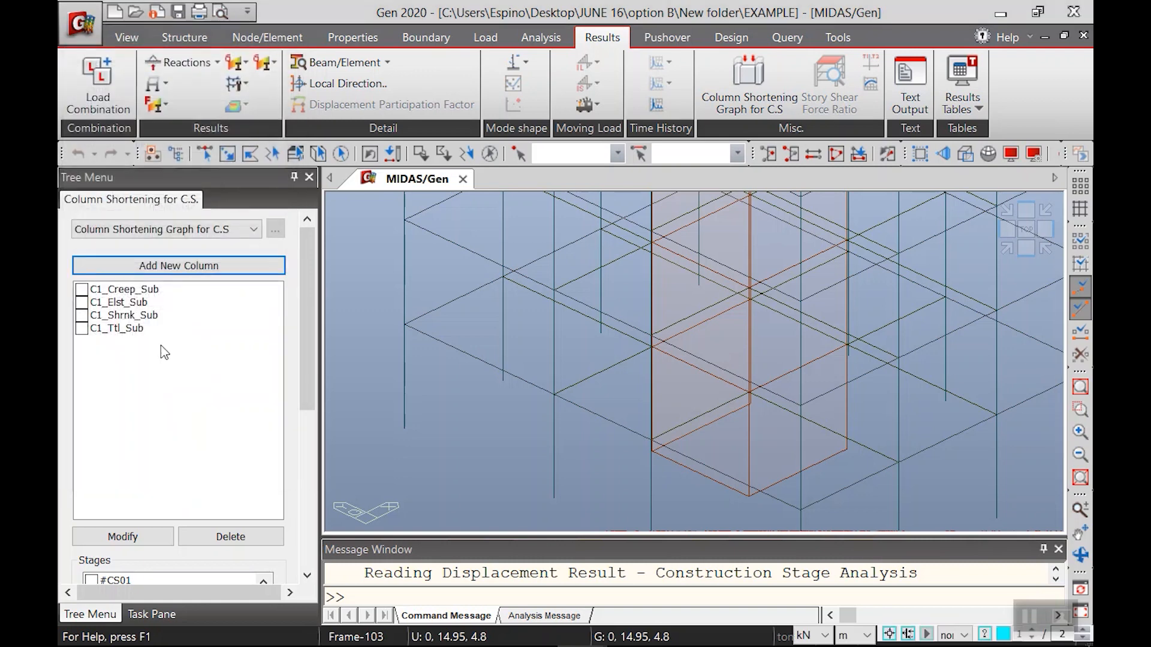
# Step: Include C1_Creep_Sub, C1_Elst_Sub, C1_Shrnk_Sub and C1_Ttl_Sub in the column shortening graph
pyautogui.click(83, 293)
pyautogui.click(82, 303)
pyautogui.click(81, 316)
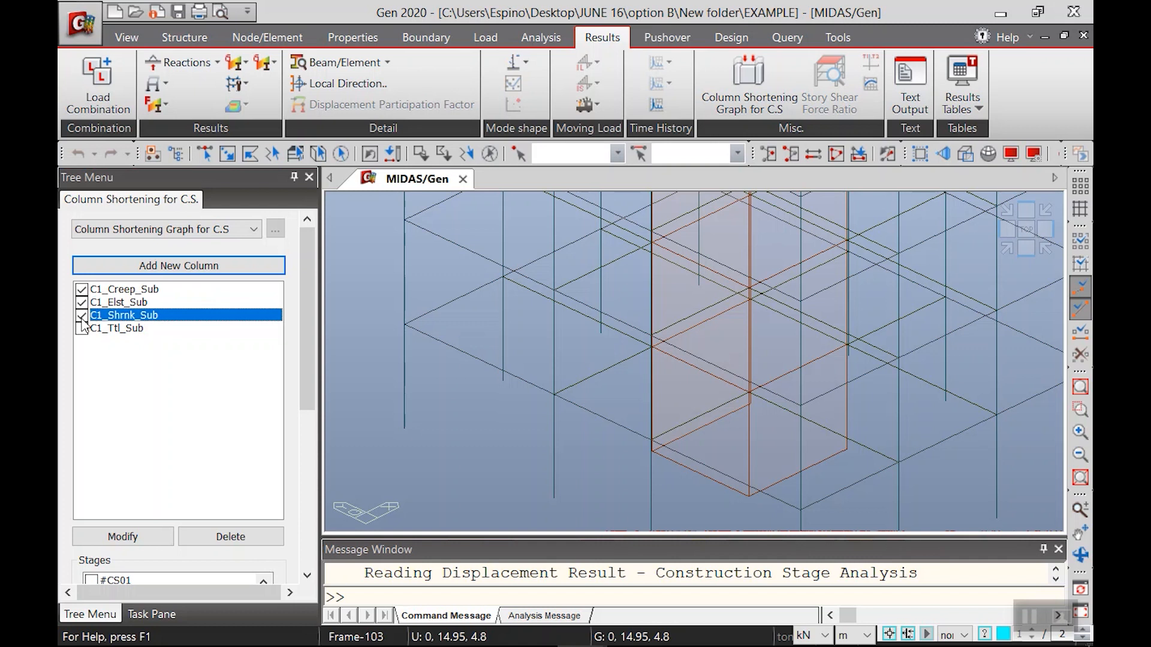
pyautogui.click(82, 329)
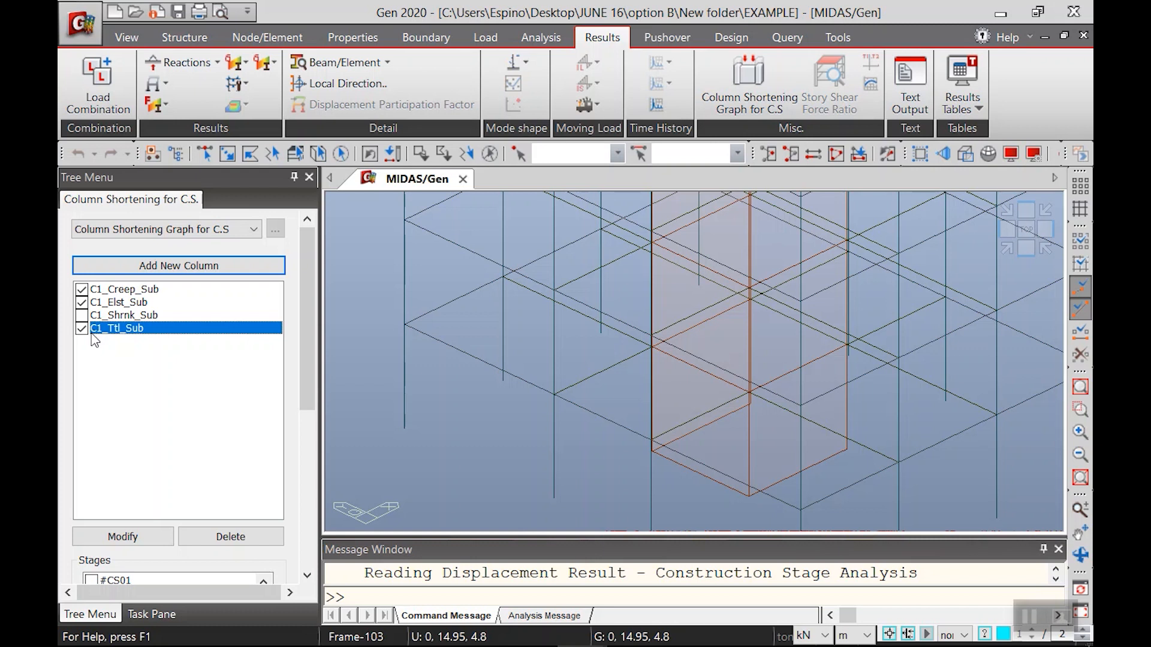
pyautogui.click(83, 315)
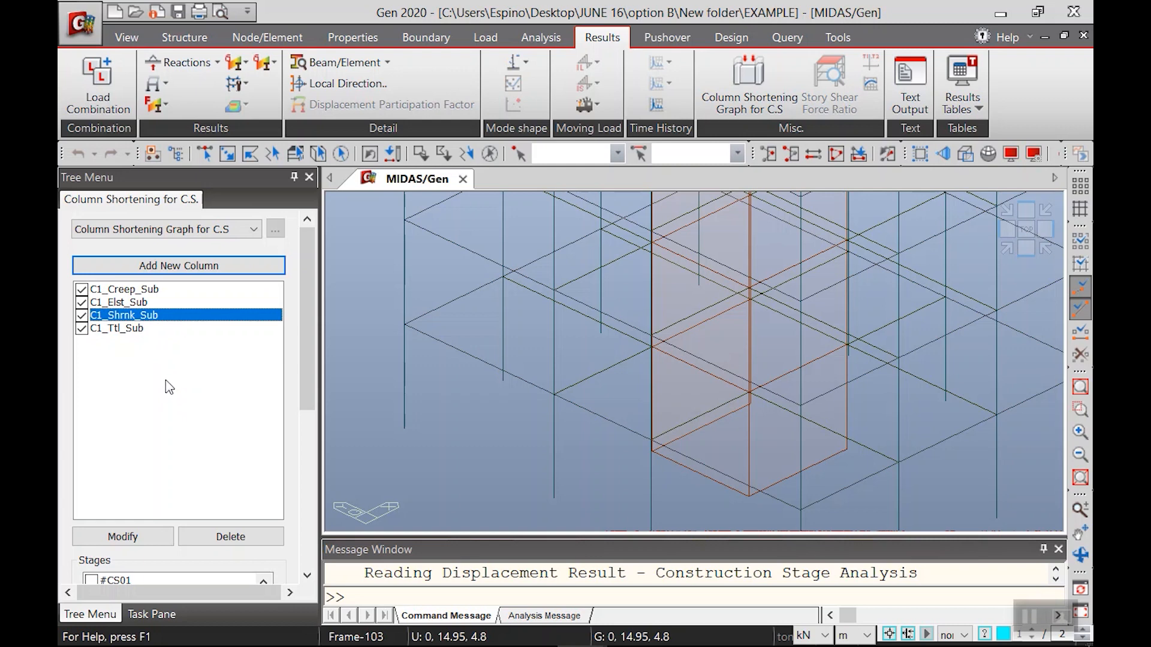
pyautogui.click(159, 266)
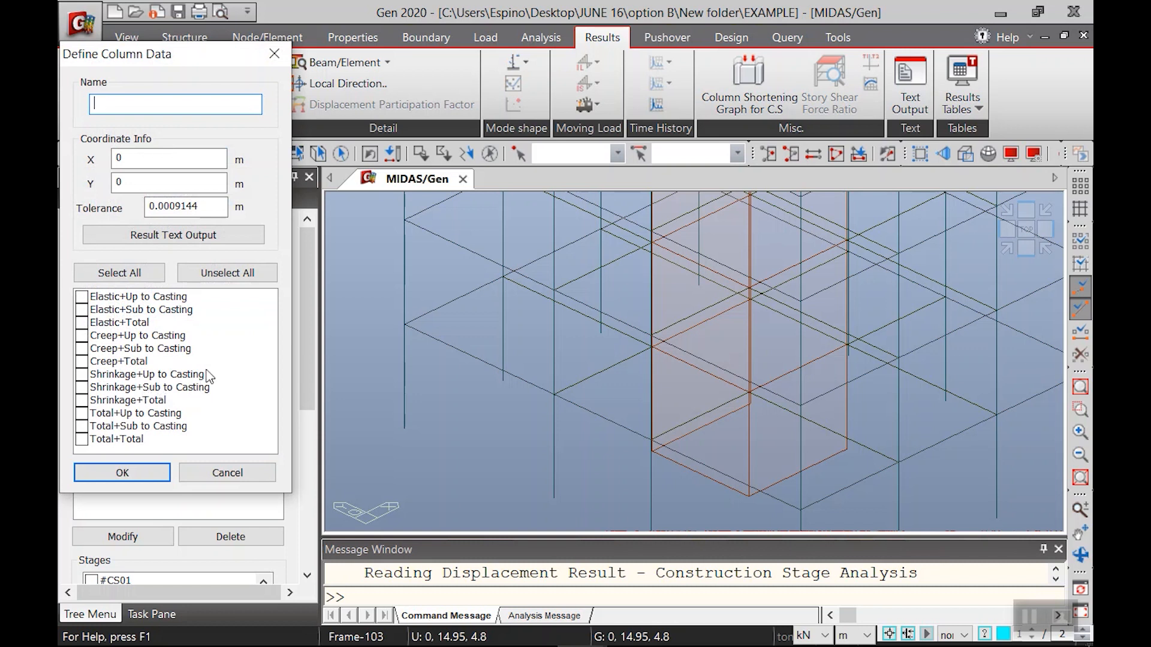
pyautogui.click(229, 473)
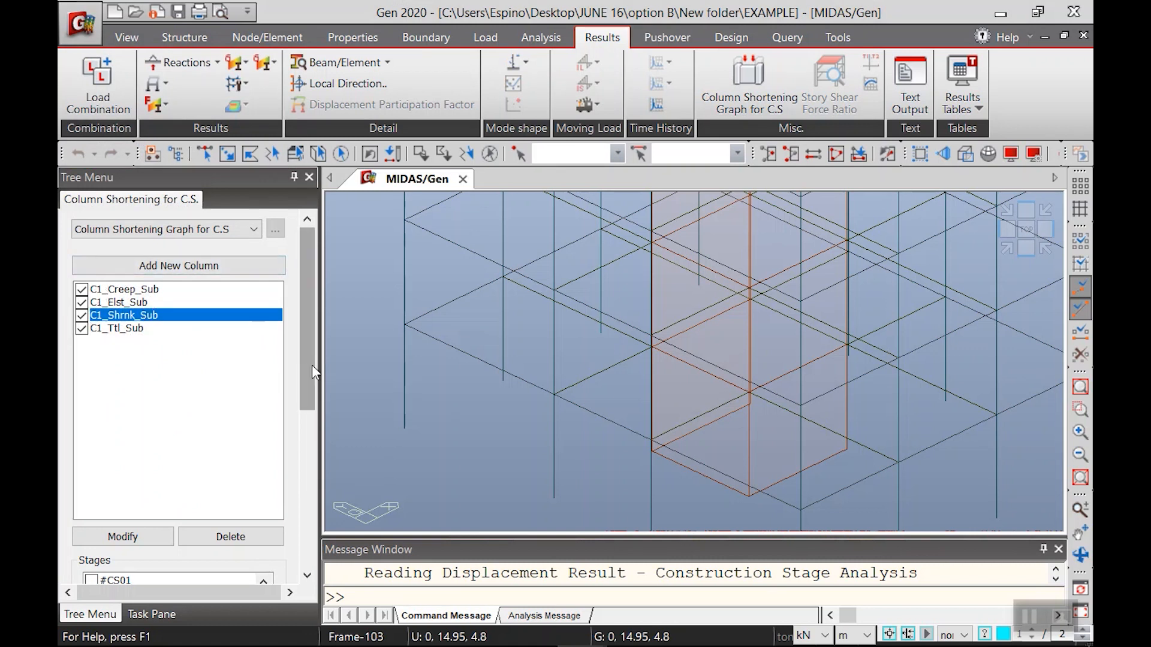
# Step: Plot the column shortening graph by story for the #CS_dummy stage and show it maximized
pyautogui.scroll(-2, 311, 363)
pyautogui.moveTo(306, 312); pyautogui.dragTo(321, 401)
pyautogui.click(189, 550)
pyautogui.moveTo(264, 398); pyautogui.dragTo(256, 444)
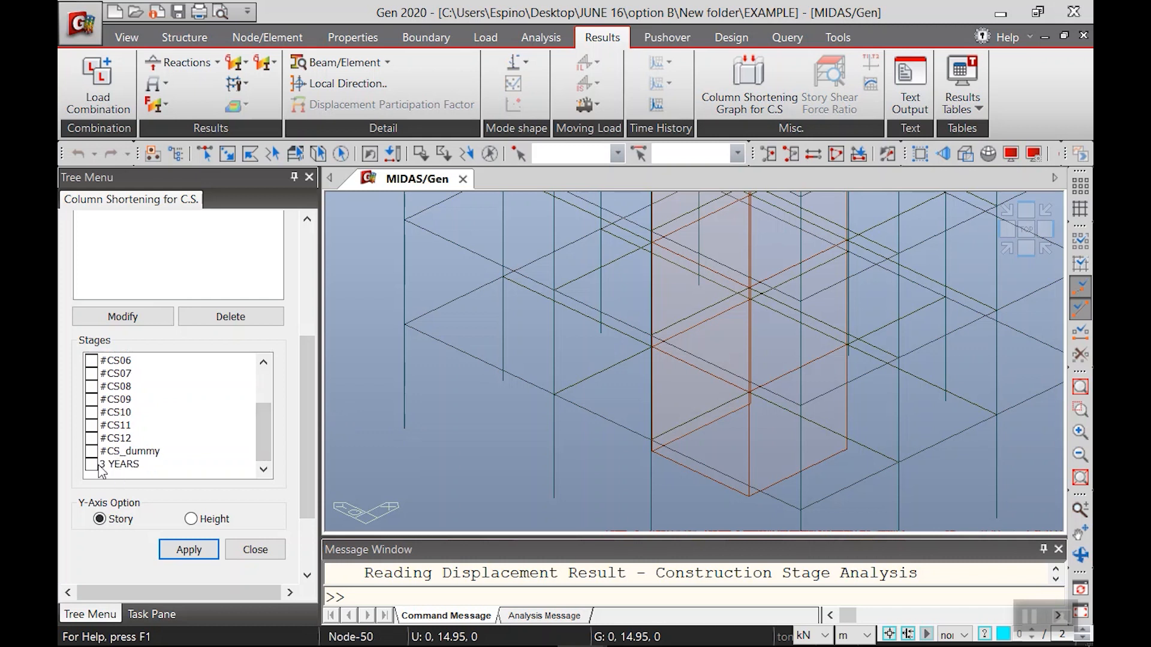
pyautogui.click(92, 451)
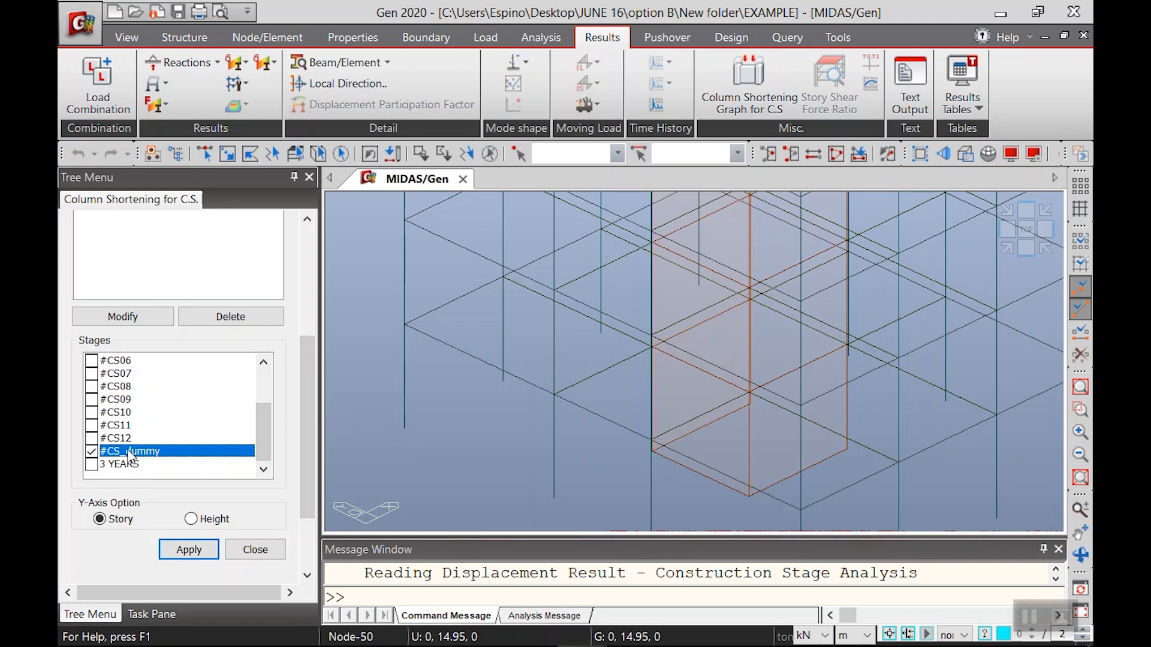
pyautogui.click(189, 549)
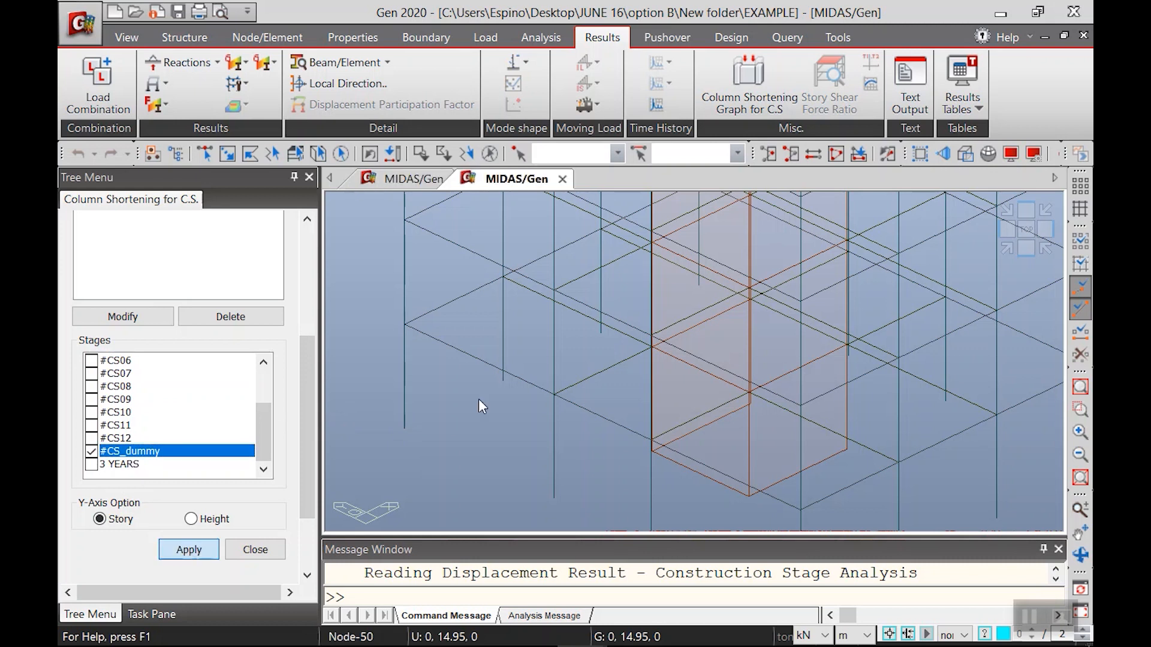
pyautogui.click(581, 182)
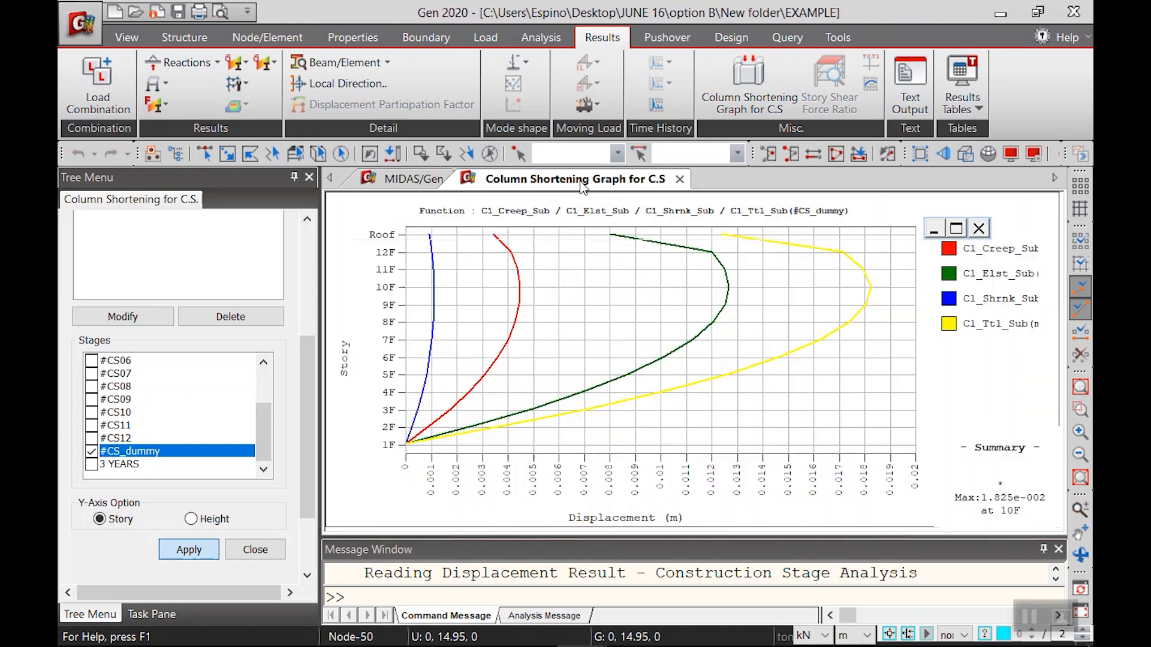
pyautogui.click(962, 229)
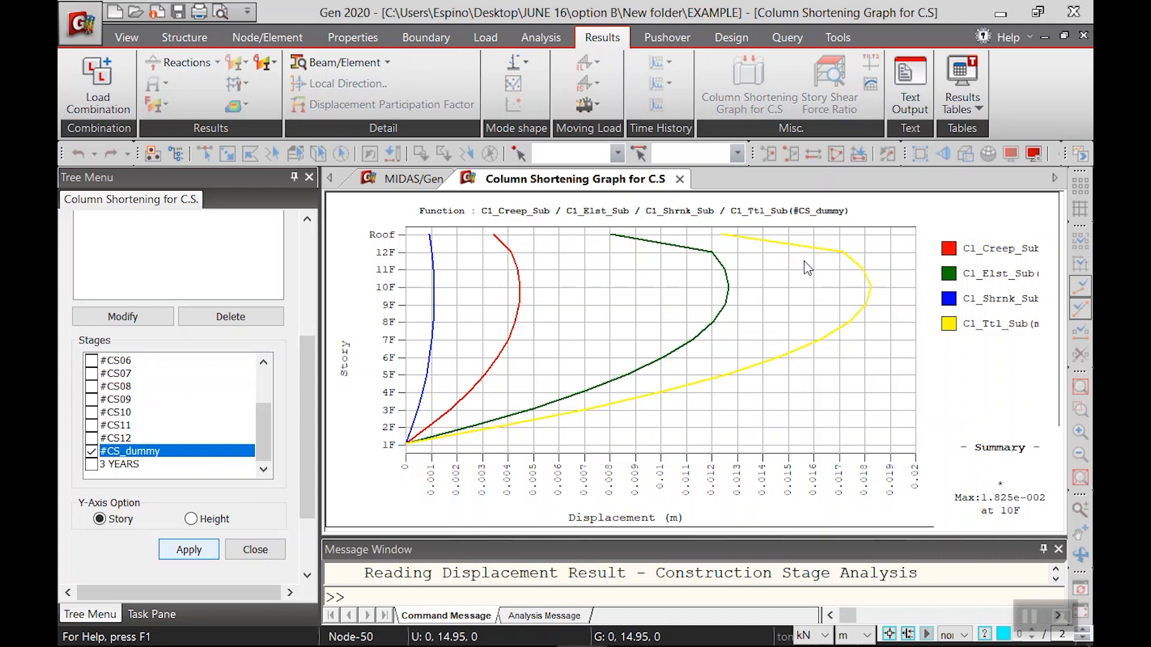
# Step: Set the length unit to mm and plot the column shortening graphs with the 3 YEARS stage added, maximizing the 3 YEARS graph
pyautogui.click(863, 637)
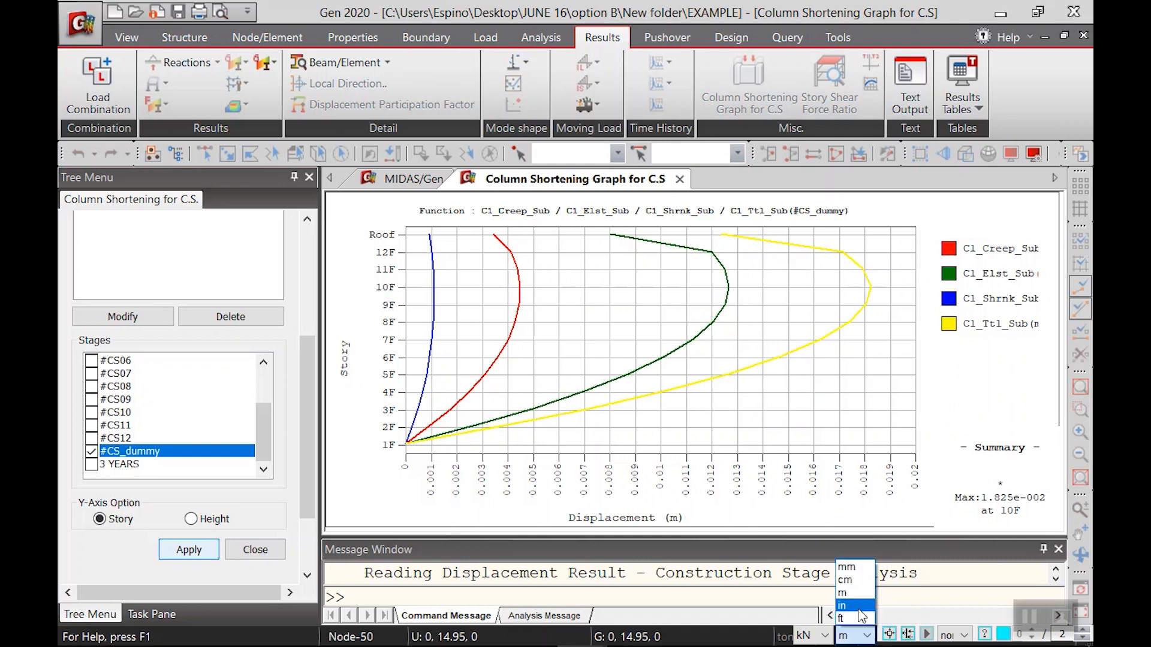
pyautogui.click(845, 565)
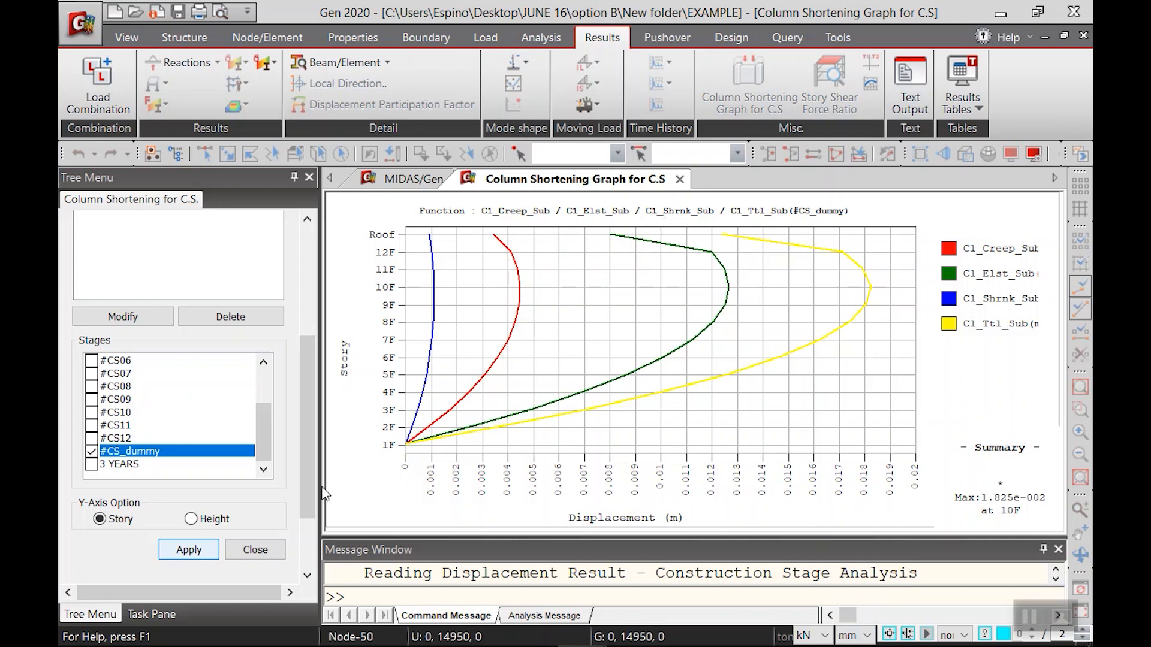
pyautogui.click(101, 467)
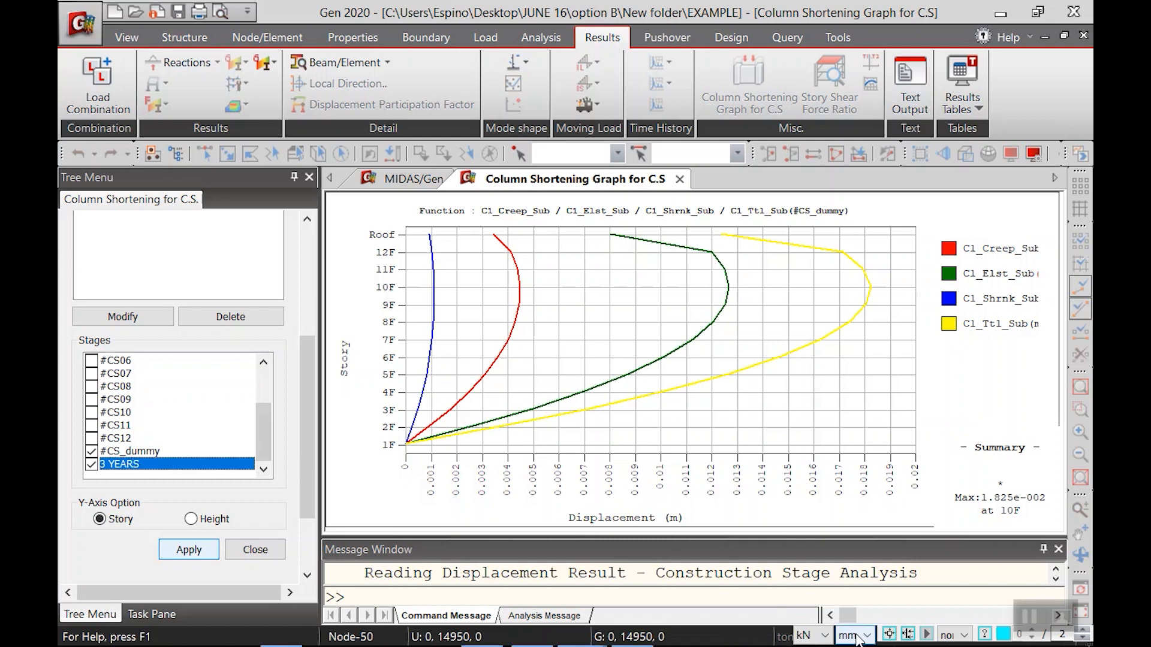
pyautogui.click(191, 549)
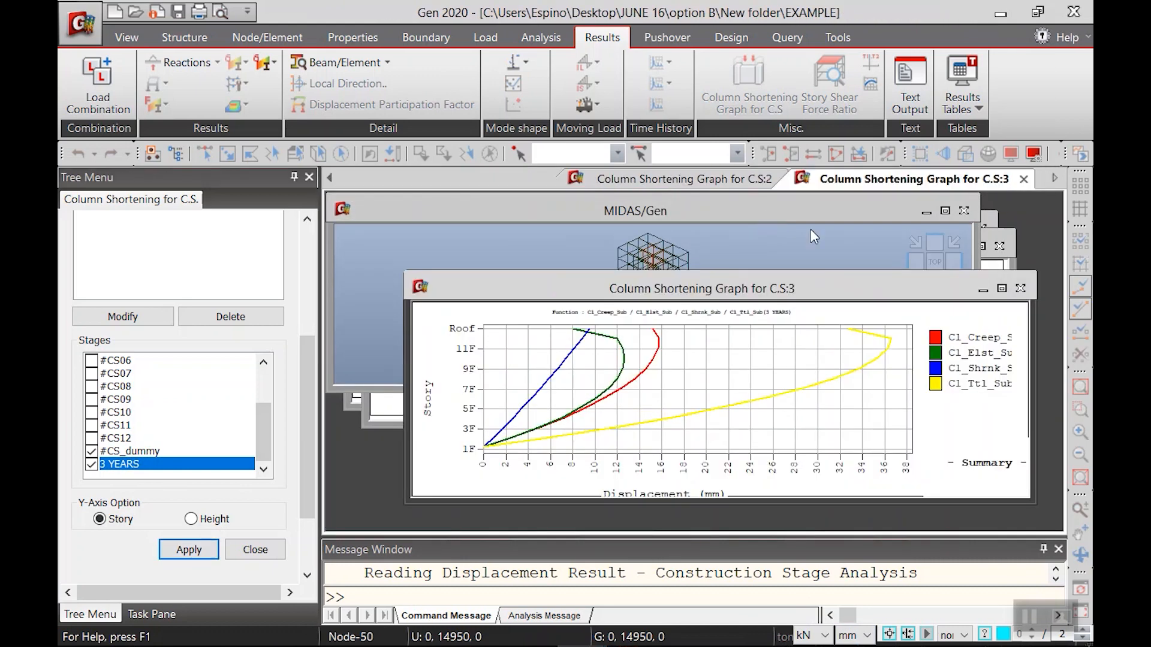
pyautogui.click(1001, 289)
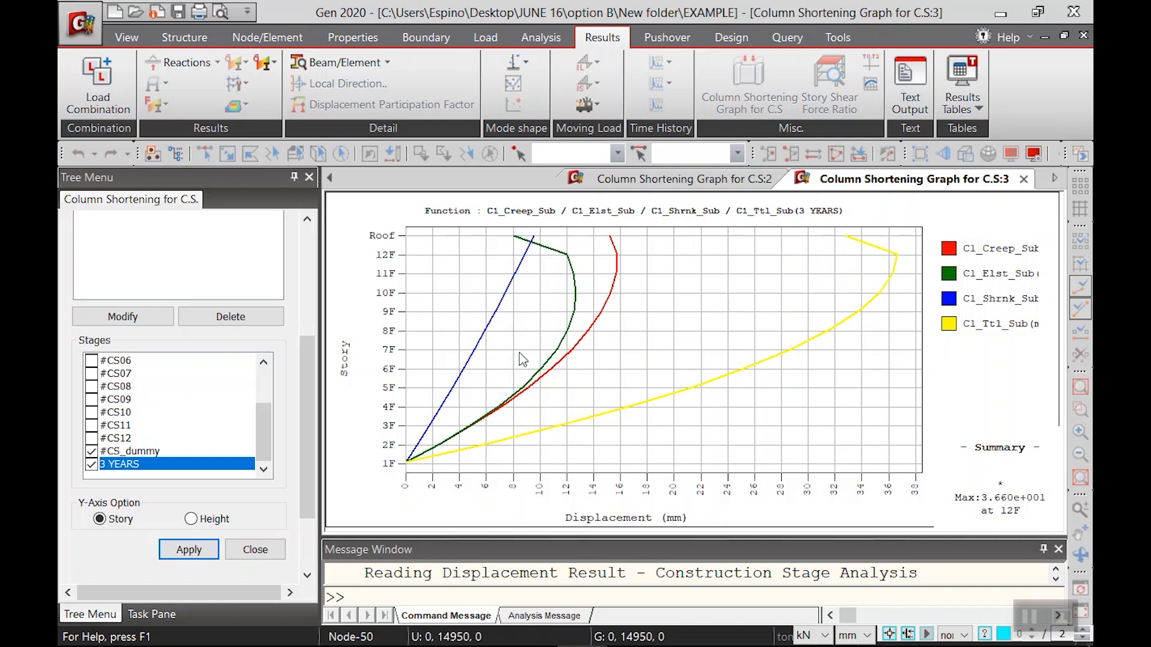
# Step: Save the 3 YEARS column shortening graph as an Excel file named CS in New folder
pyautogui.rightClick(677, 320)
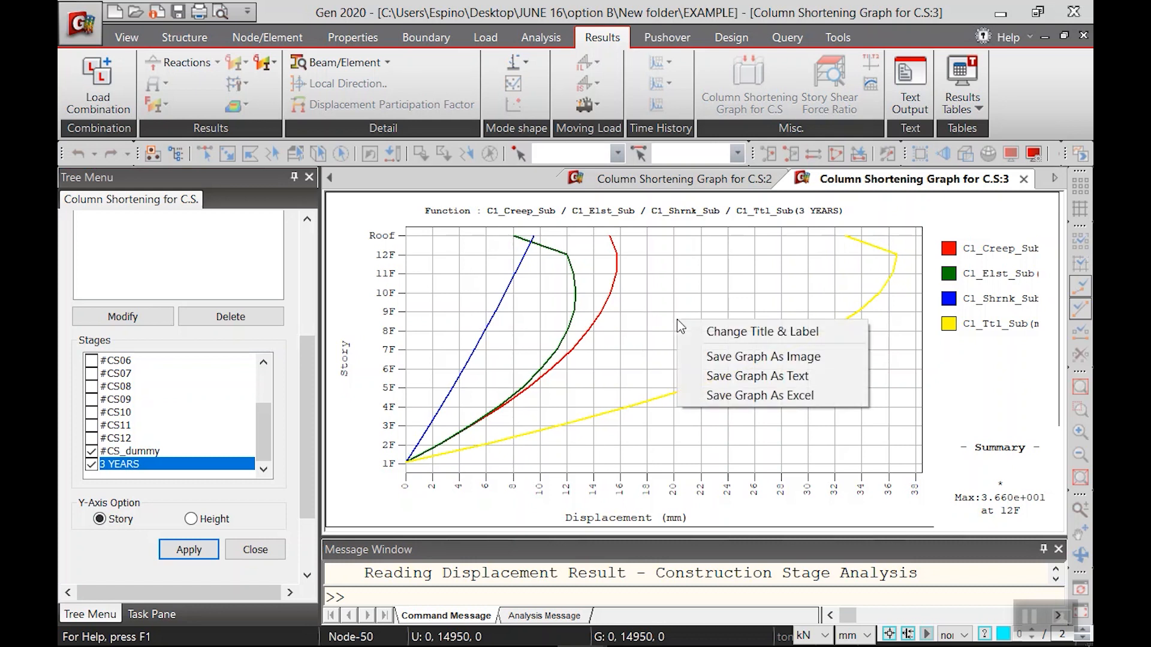
pyautogui.click(720, 403)
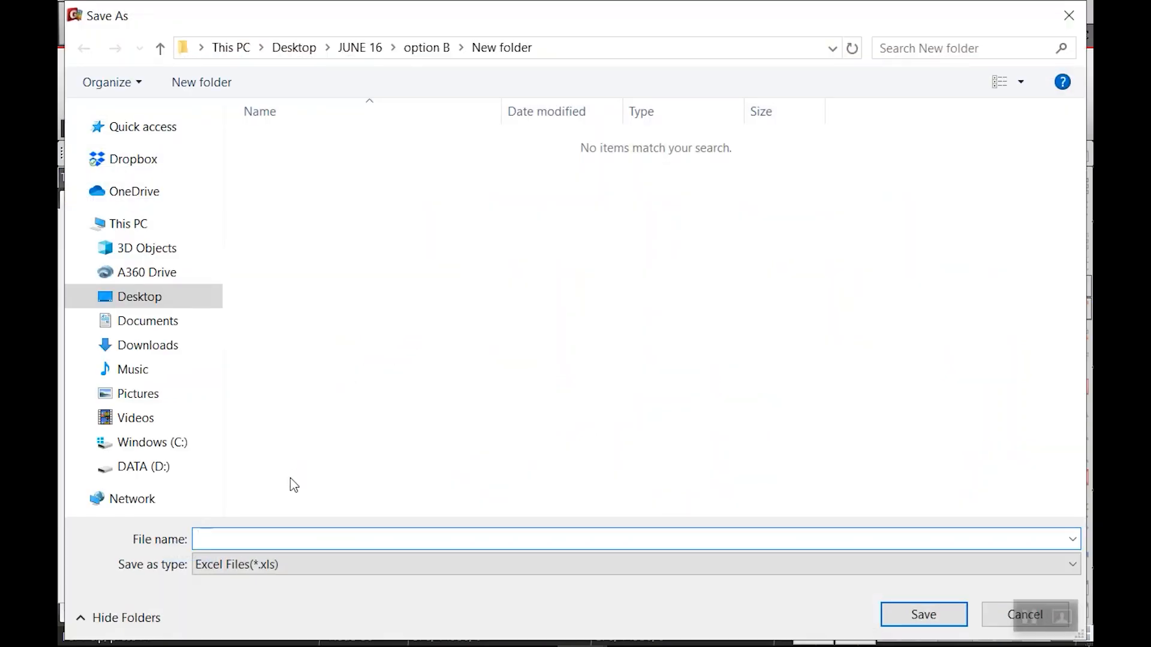
pyautogui.write('CS')
pyautogui.click(924, 615)
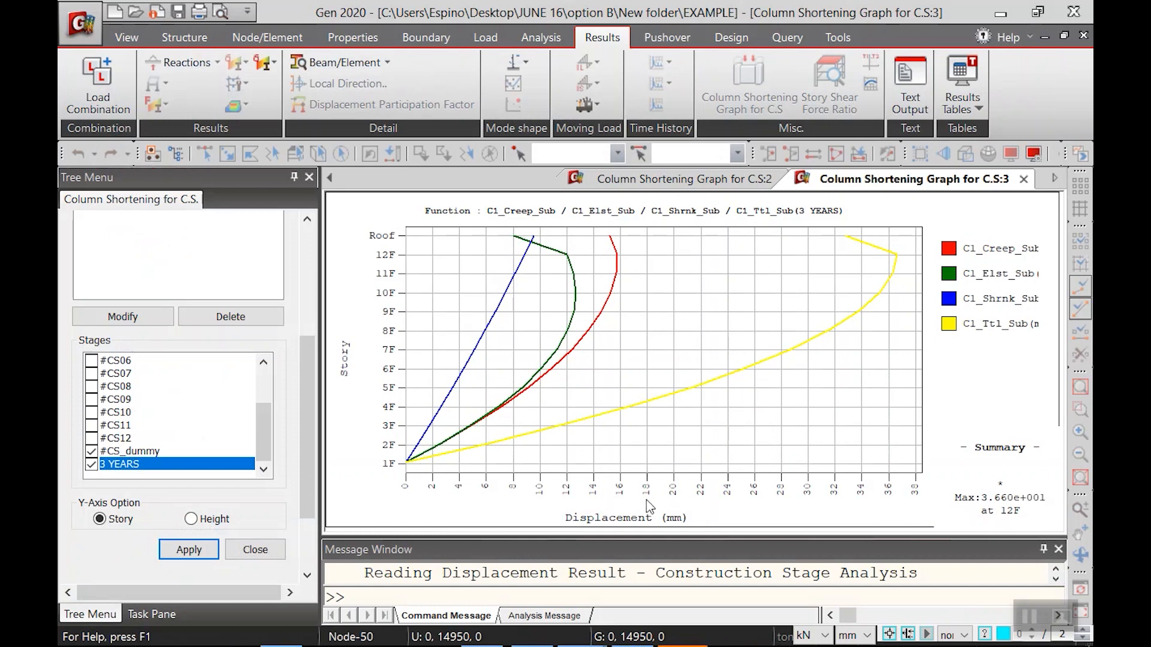
# Step: Switch to the exported CS.xls workbook in Excel and move the chart clear of the Story data column
pyautogui.moveTo(683, 639)
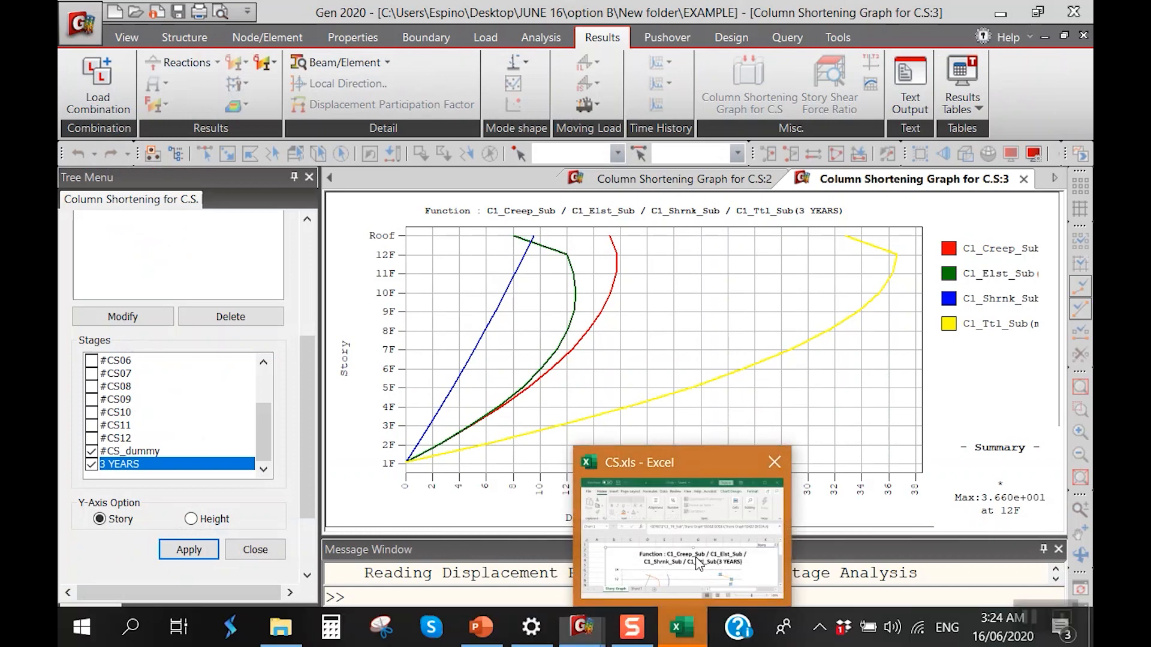
pyautogui.click(701, 511)
pyautogui.click(841, 96)
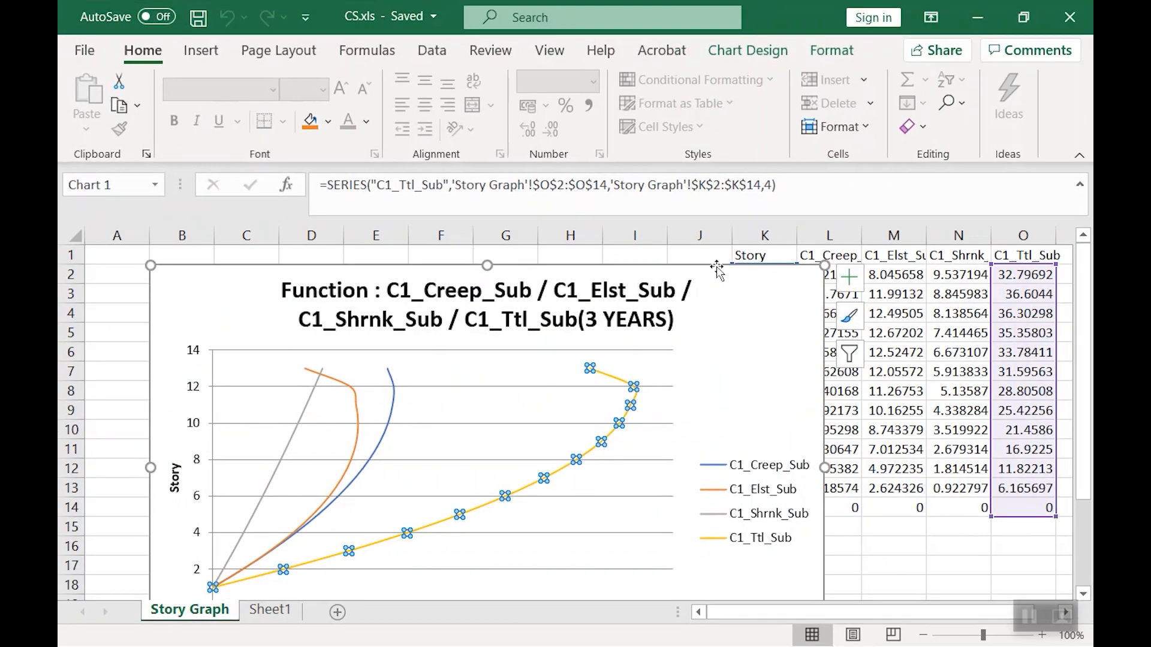
pyautogui.keyDown('ctrl'); pyautogui.scroll(-3, 681, 373); pyautogui.keyUp('ctrl')
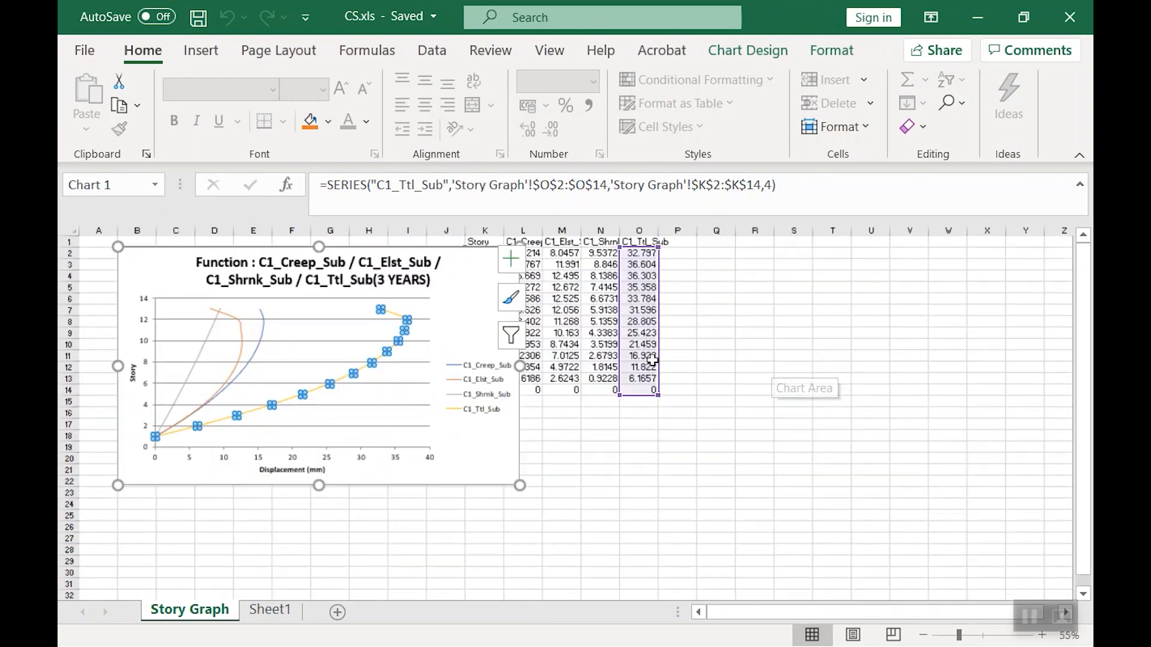
pyautogui.moveTo(411, 349); pyautogui.dragTo(377, 361)
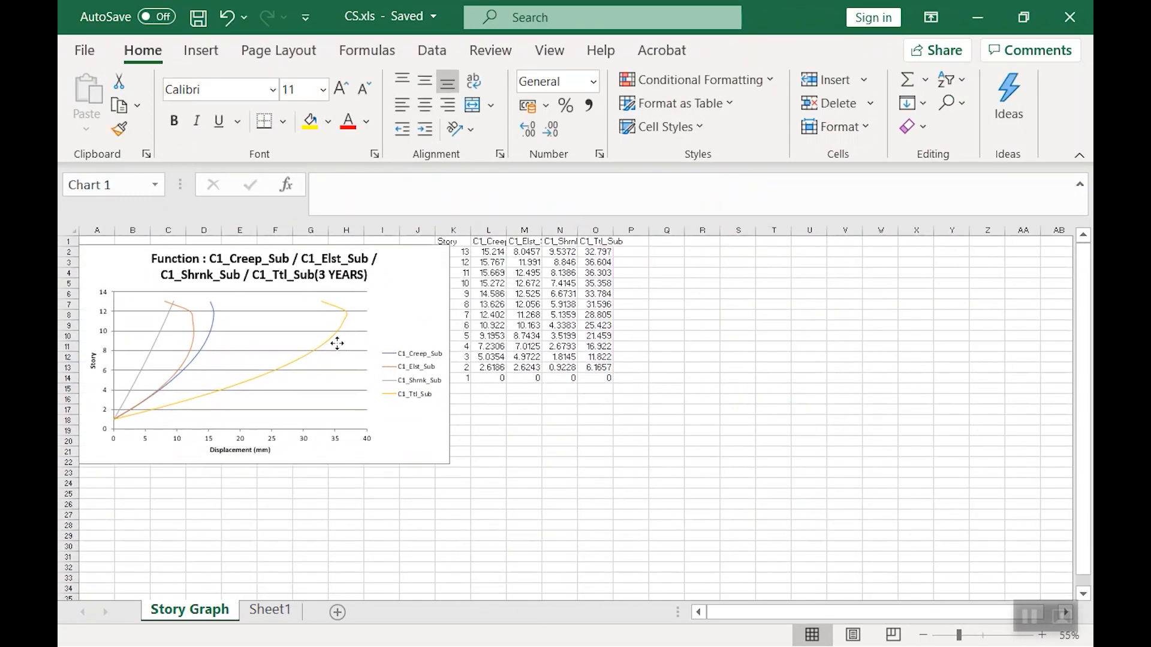
pyautogui.keyDown('ctrl'); pyautogui.scroll(3, 516, 332); pyautogui.keyUp('ctrl')
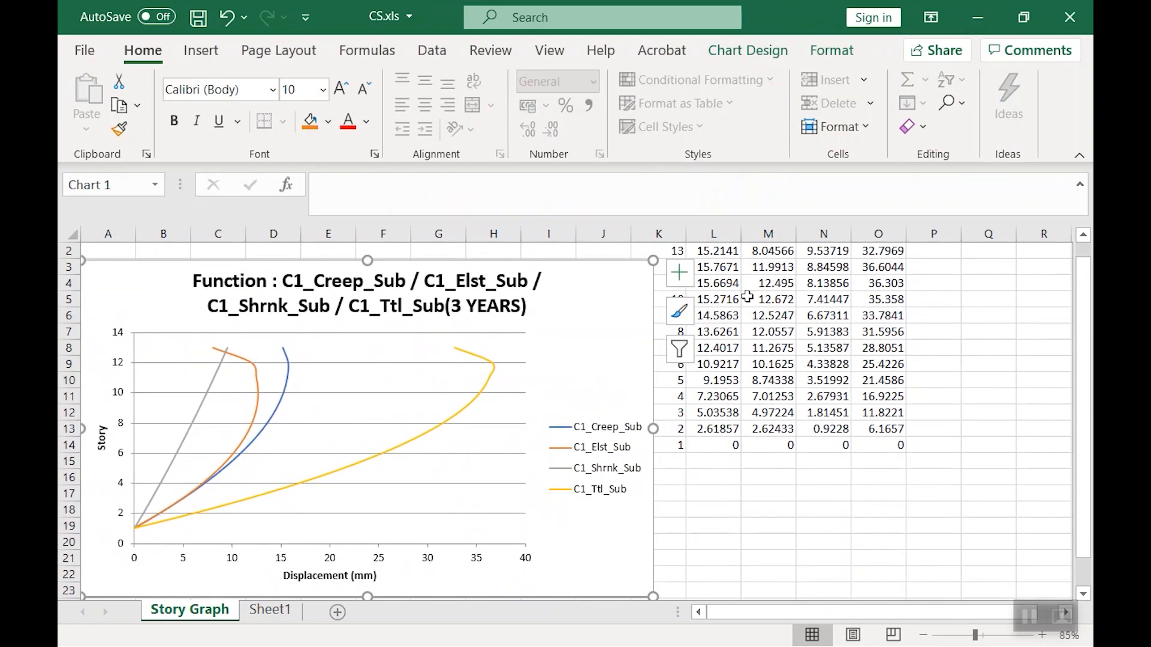
# Step: Examine the exported displacement table and the source ranges of the C1_Ttl_Sub, C1_Elst_Sub and C1_Shrnk_Sub curves
pyautogui.click(748, 285)
pyautogui.press('Up')
pyautogui.click(770, 313)
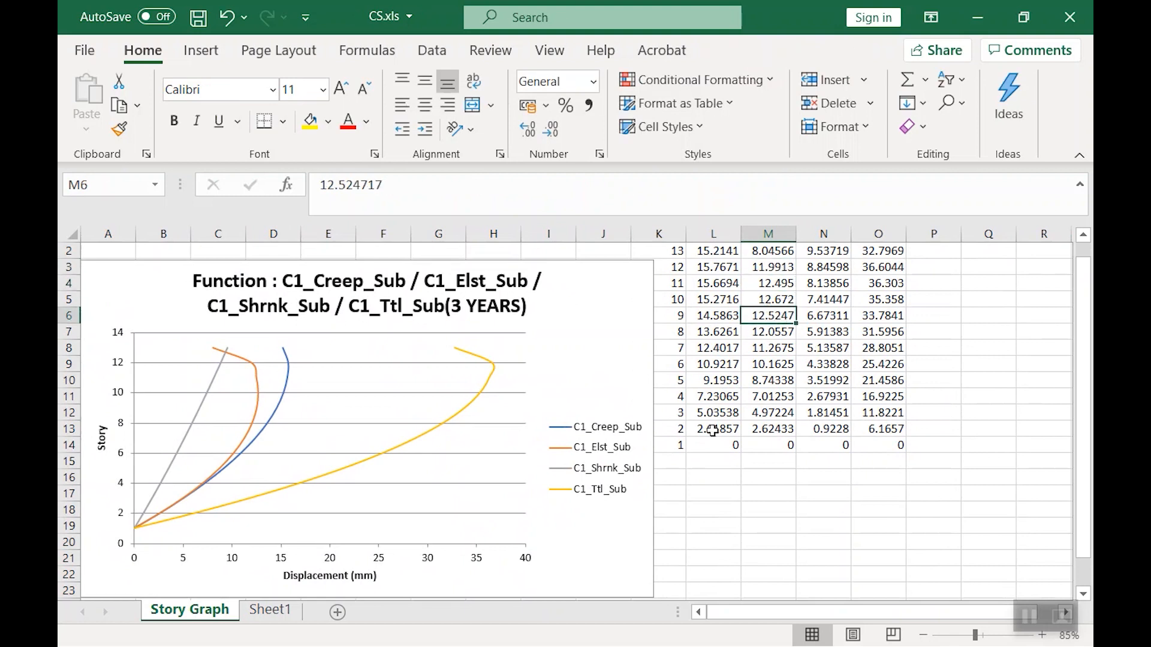
pyautogui.click(462, 403)
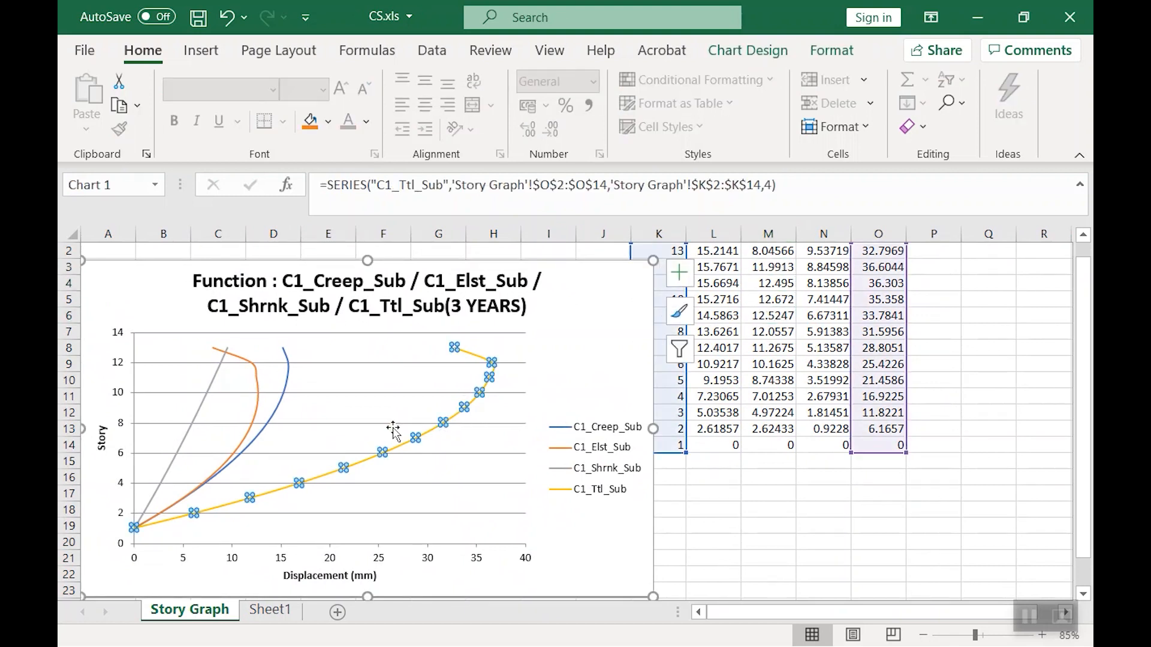
pyautogui.click(275, 407)
pyautogui.click(257, 408)
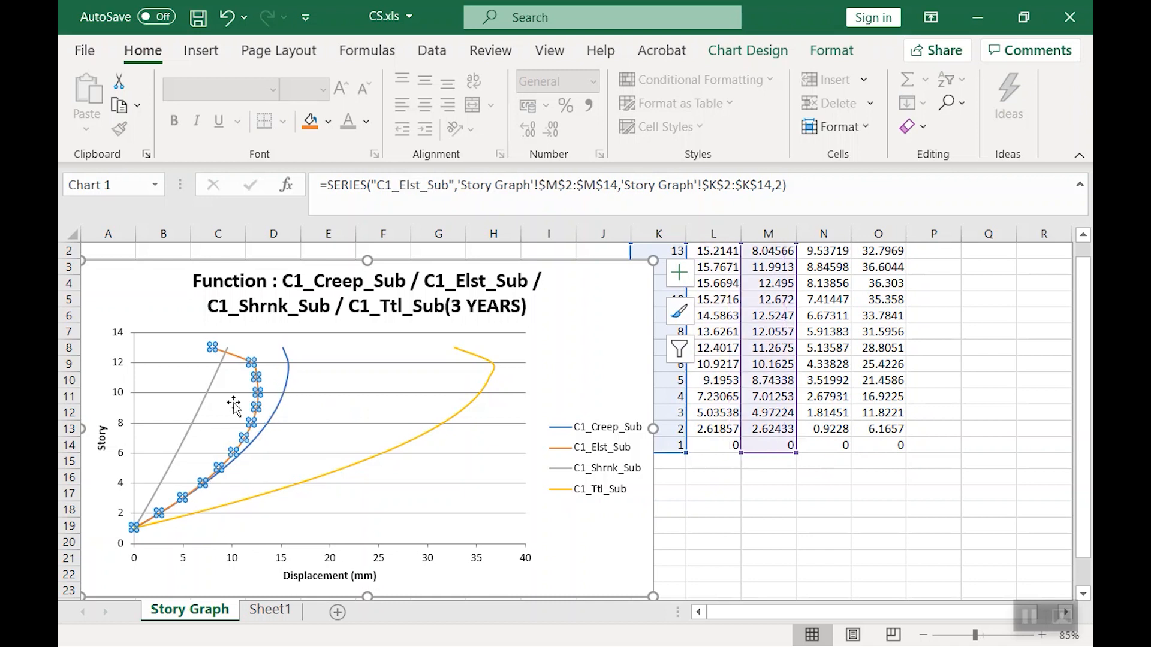
pyautogui.click(207, 403)
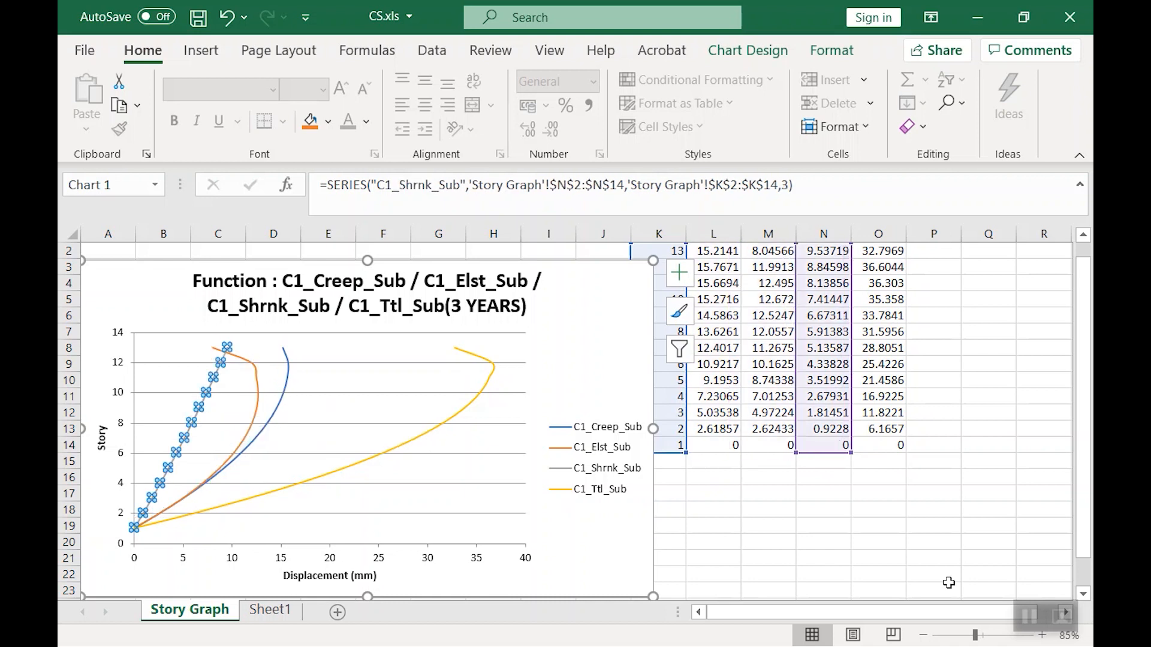
pyautogui.click(818, 511)
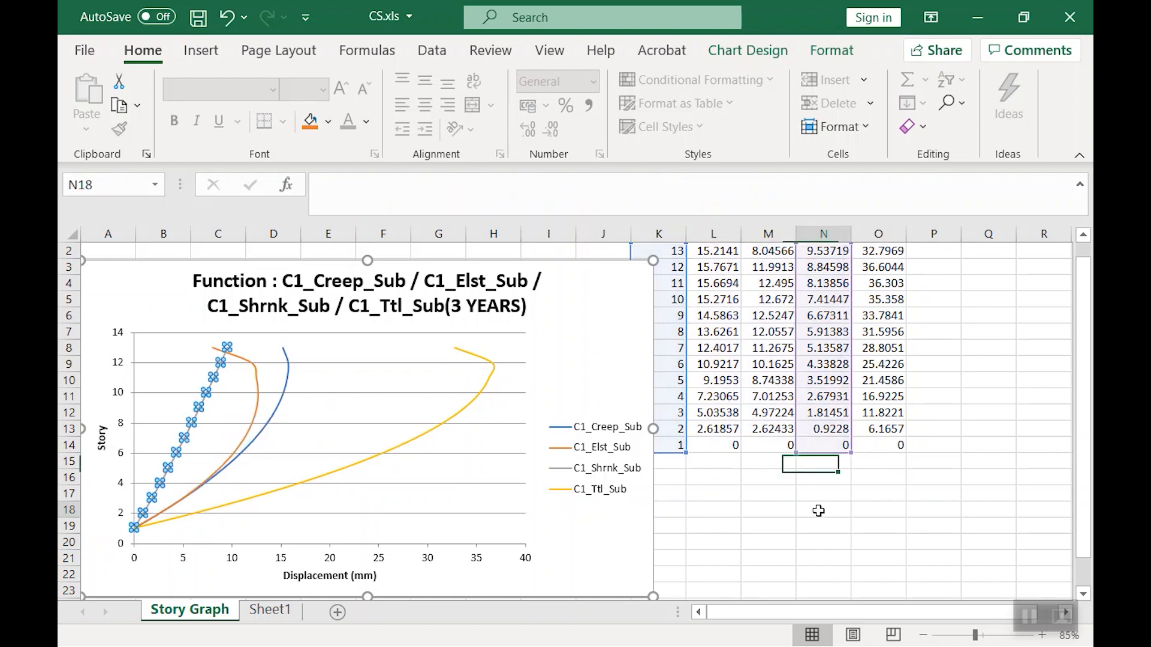
# Step: Return to midas Gen, plot the column shortening graph for stage #CS05 only, and maximize it
pyautogui.click(977, 18)
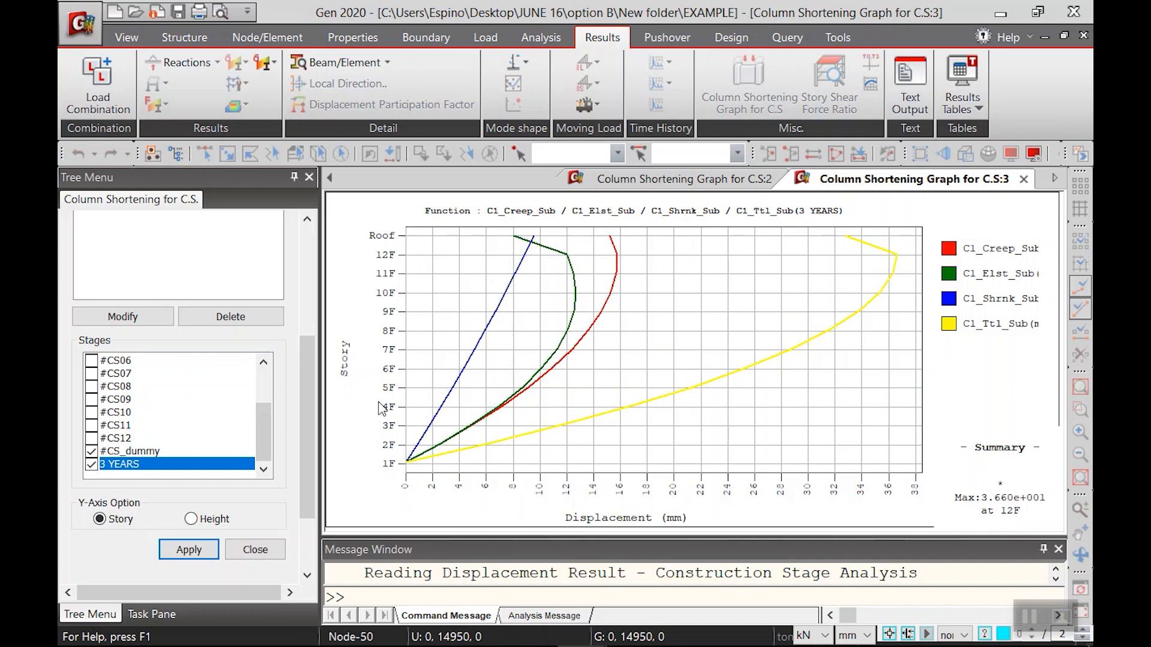
pyautogui.click(92, 464)
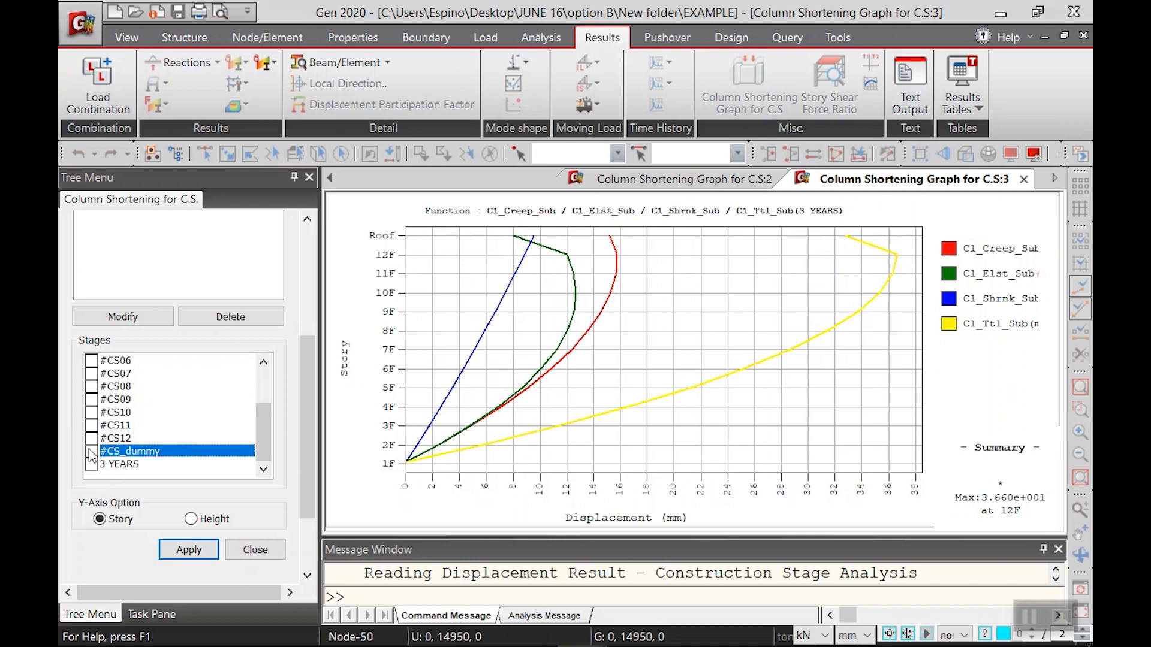
pyautogui.moveTo(260, 426); pyautogui.dragTo(261, 396)
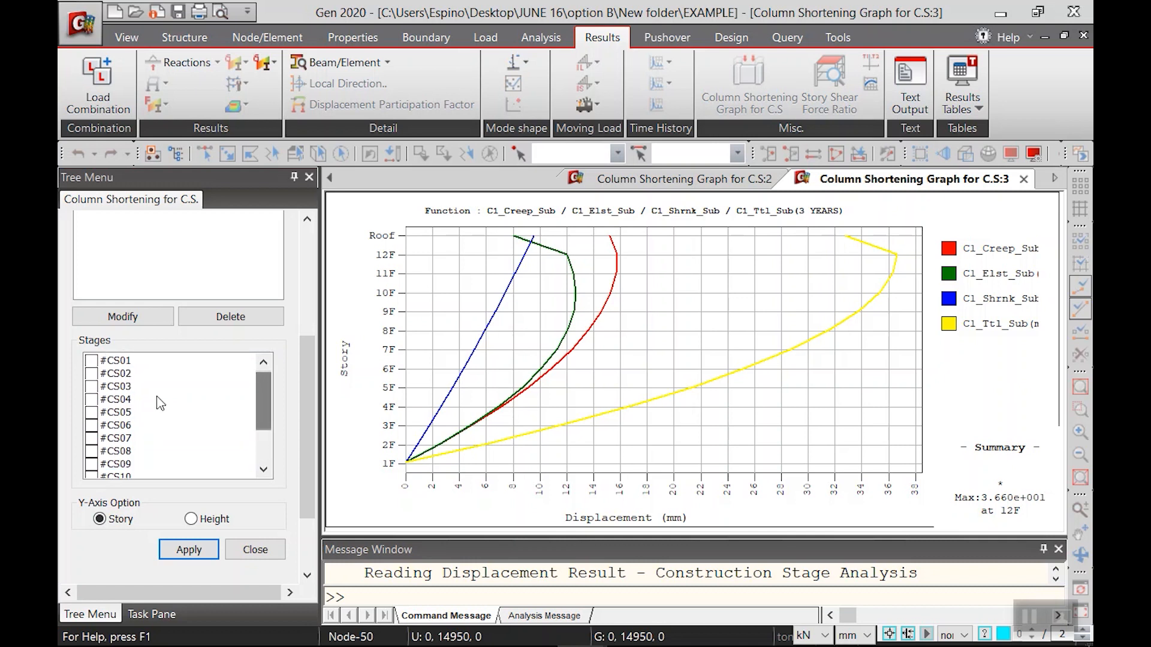
pyautogui.click(92, 413)
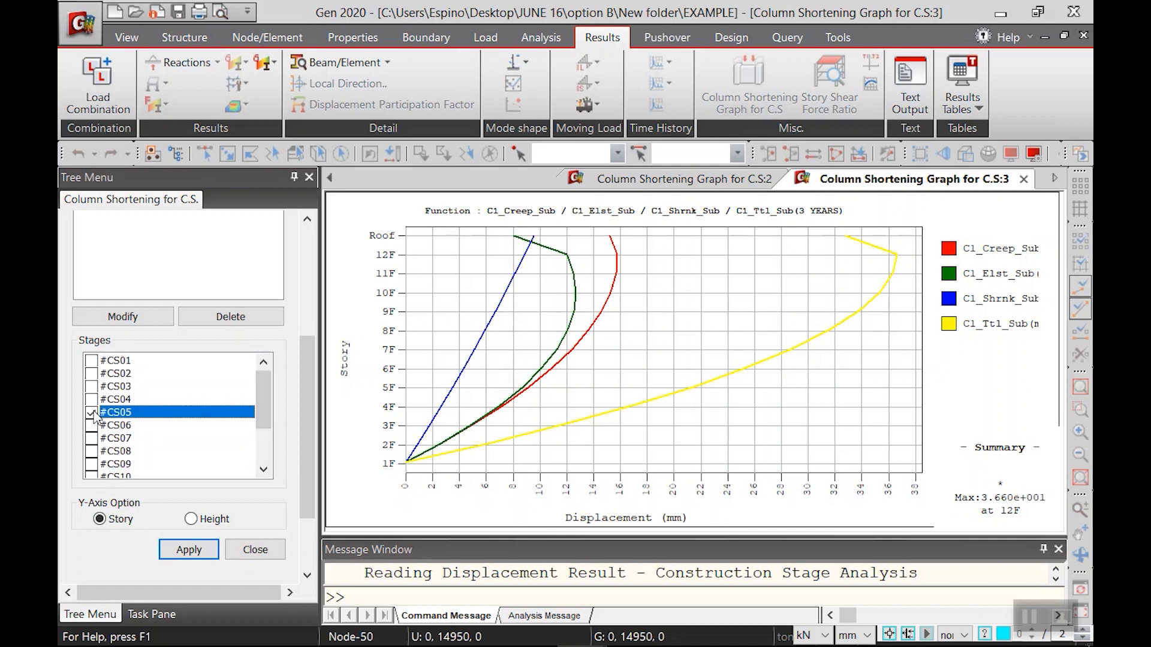
pyautogui.click(186, 560)
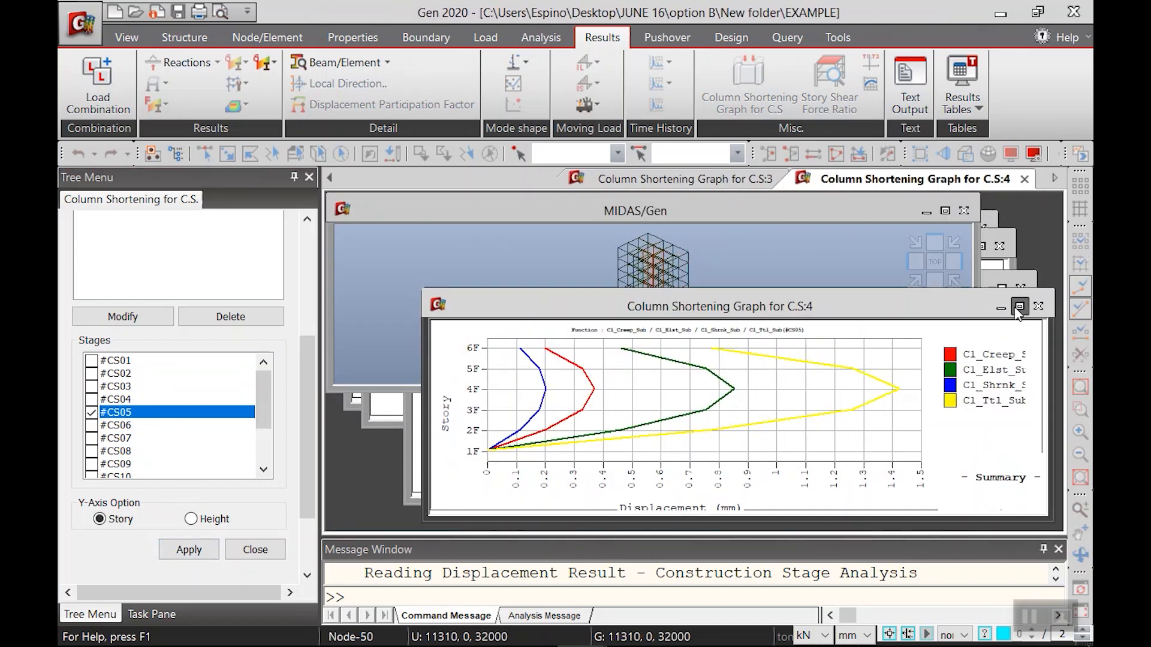
pyautogui.click(1018, 306)
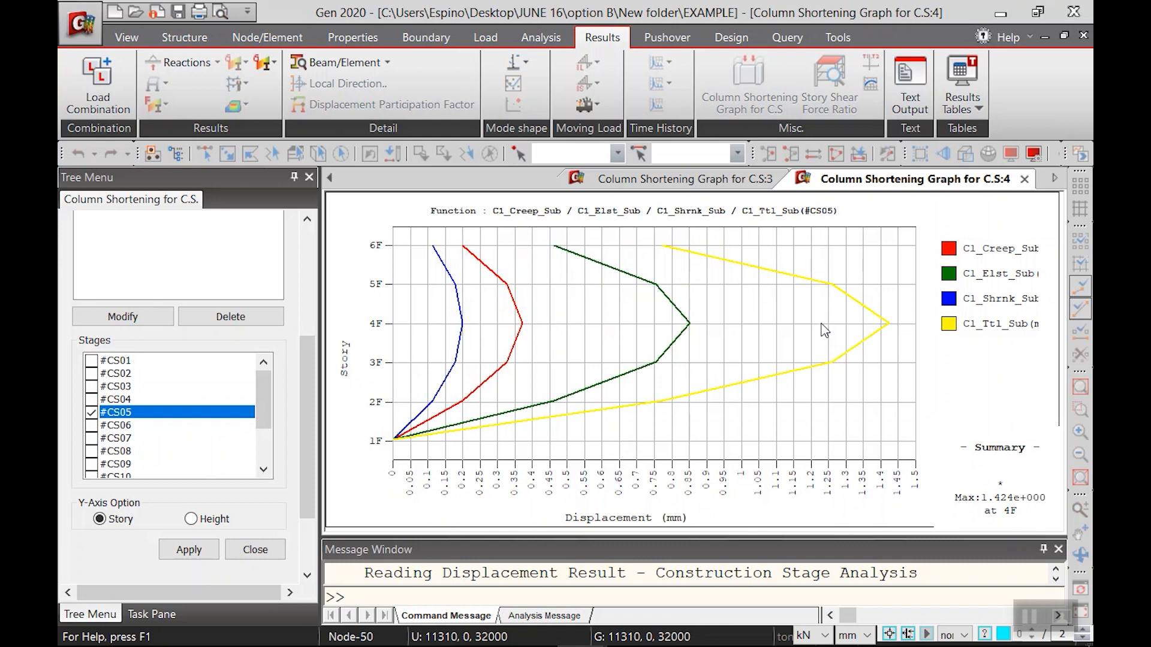
pyautogui.moveTo(258, 408)
pyautogui.mouseDown()
pyautogui.moveTo(260, 429)
pyautogui.moveTo(261, 394)
pyautogui.mouseUp()
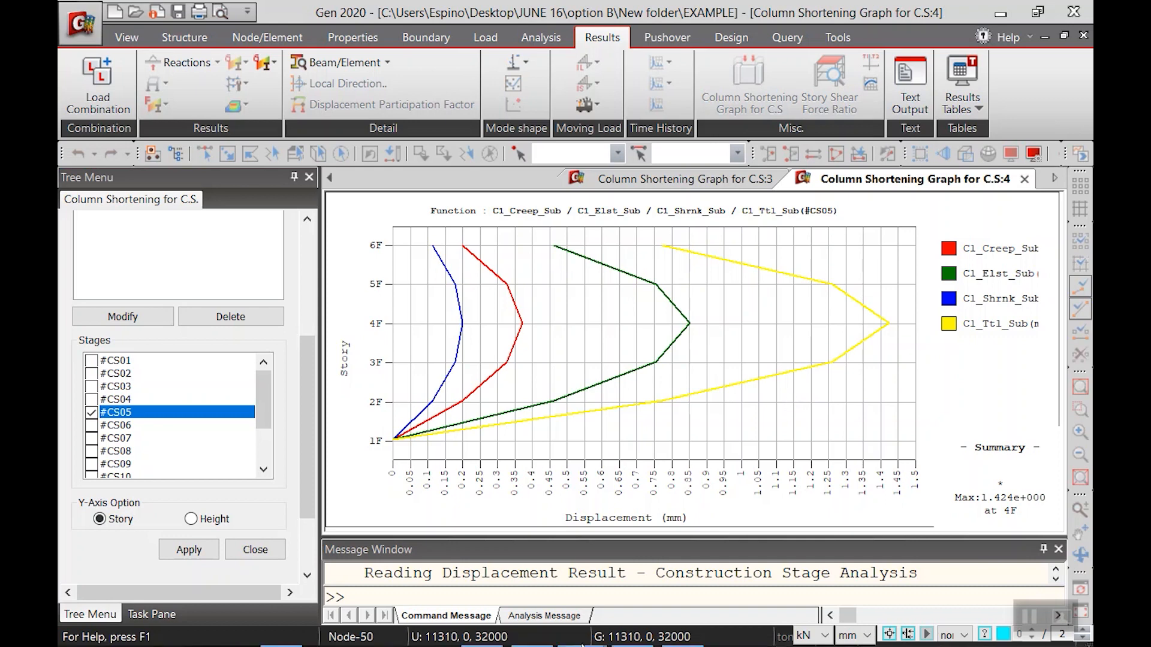
# Step: Switch to the construction stage analysis presentation in PowerPoint and start the slide show from slide 82, the workflow summary
pyautogui.hotkey('alt', 'Tab')
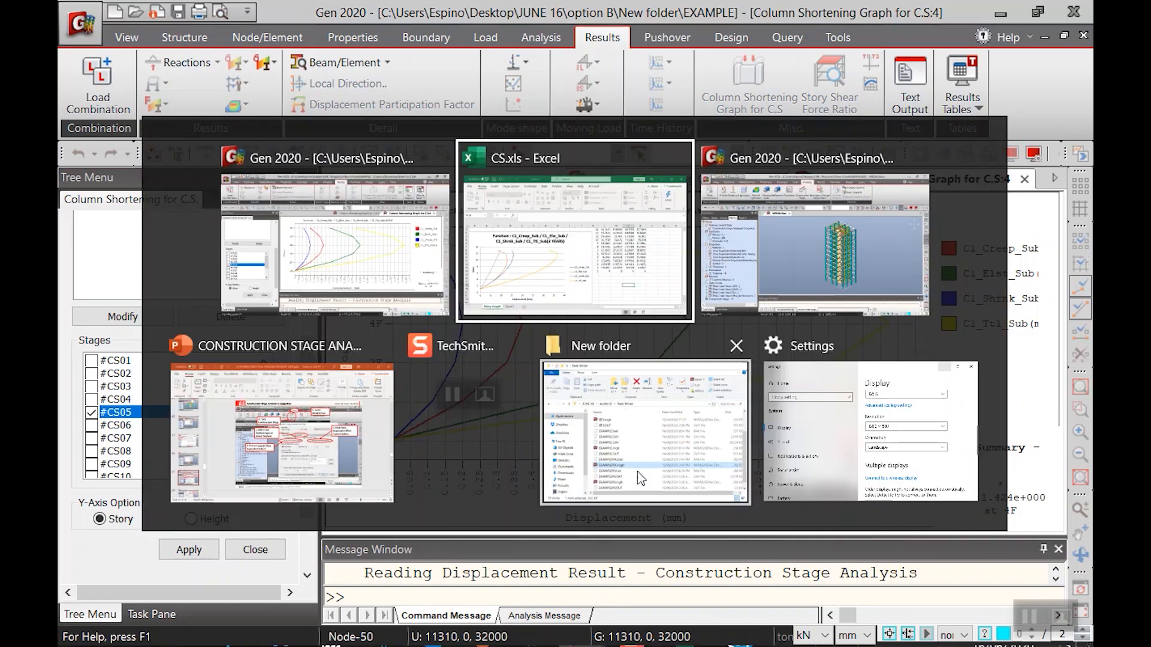
pyautogui.click(341, 451)
pyautogui.moveTo(211, 479); pyautogui.dragTo(230, 564)
pyautogui.click(146, 403)
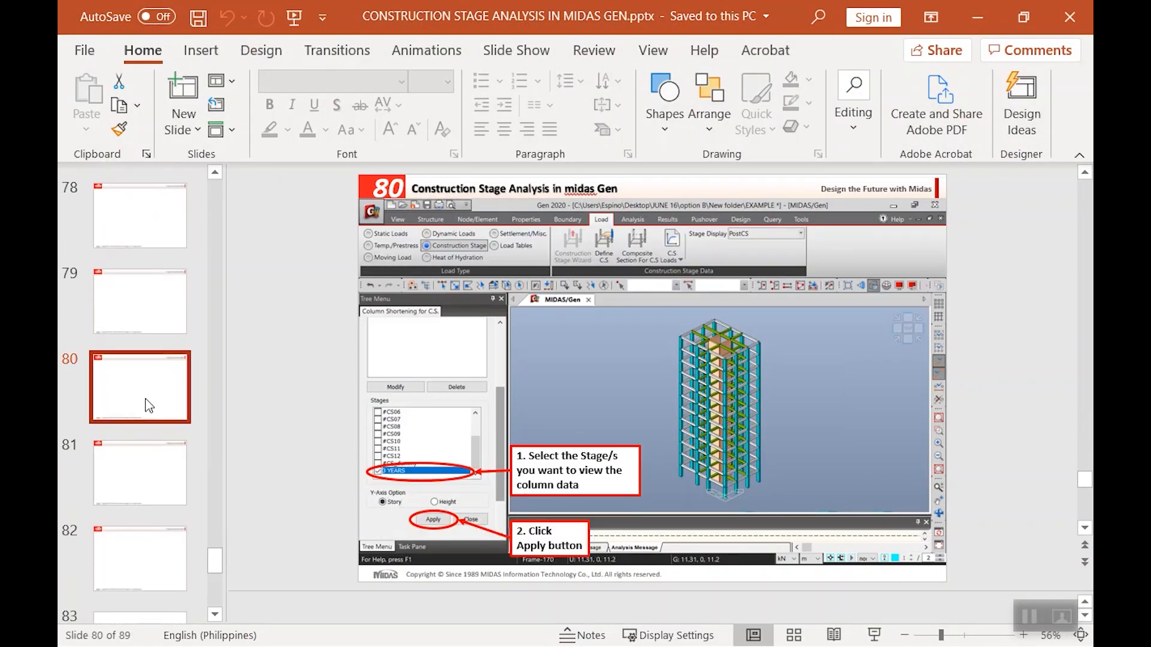
pyautogui.click(145, 445)
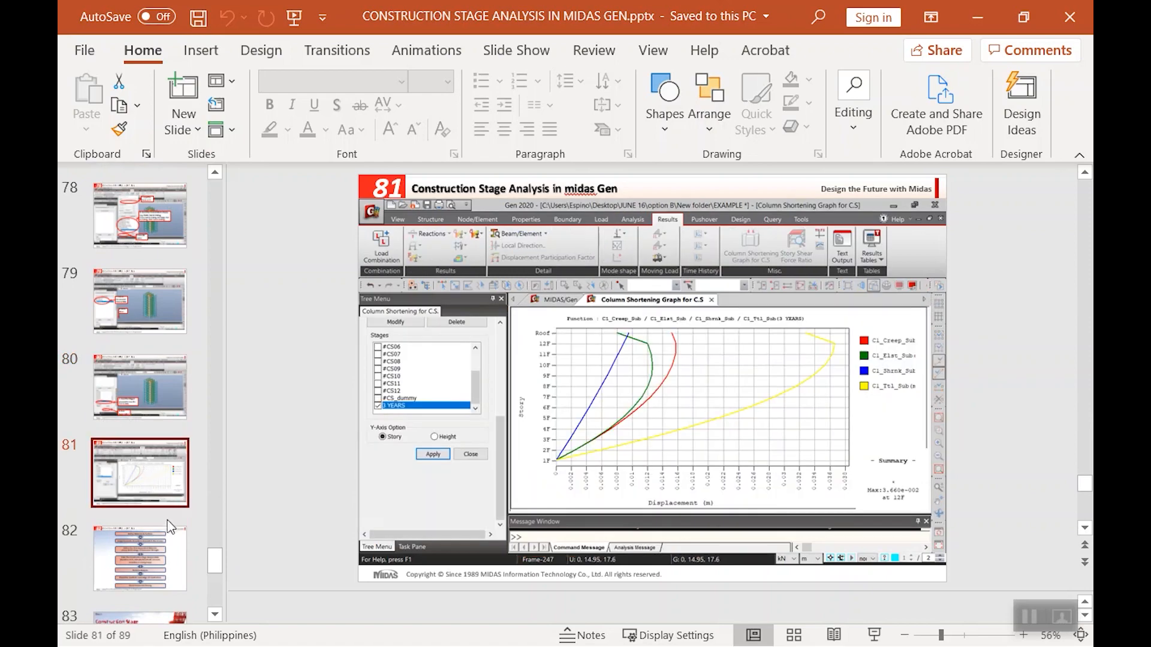
pyautogui.click(171, 542)
pyautogui.click(874, 635)
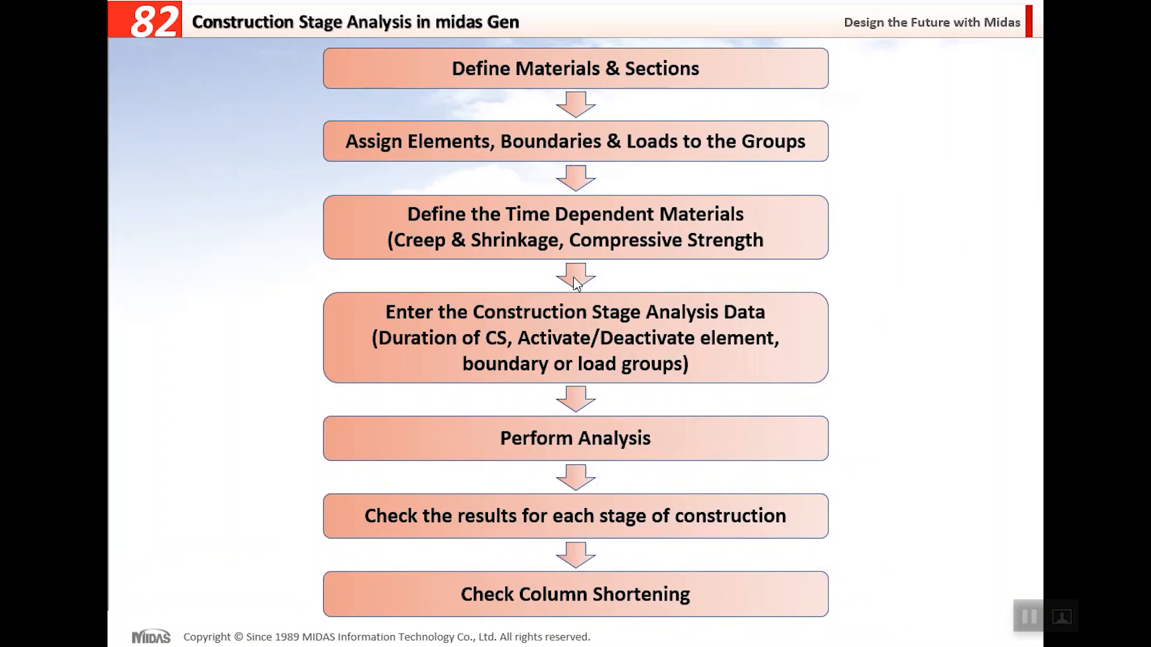